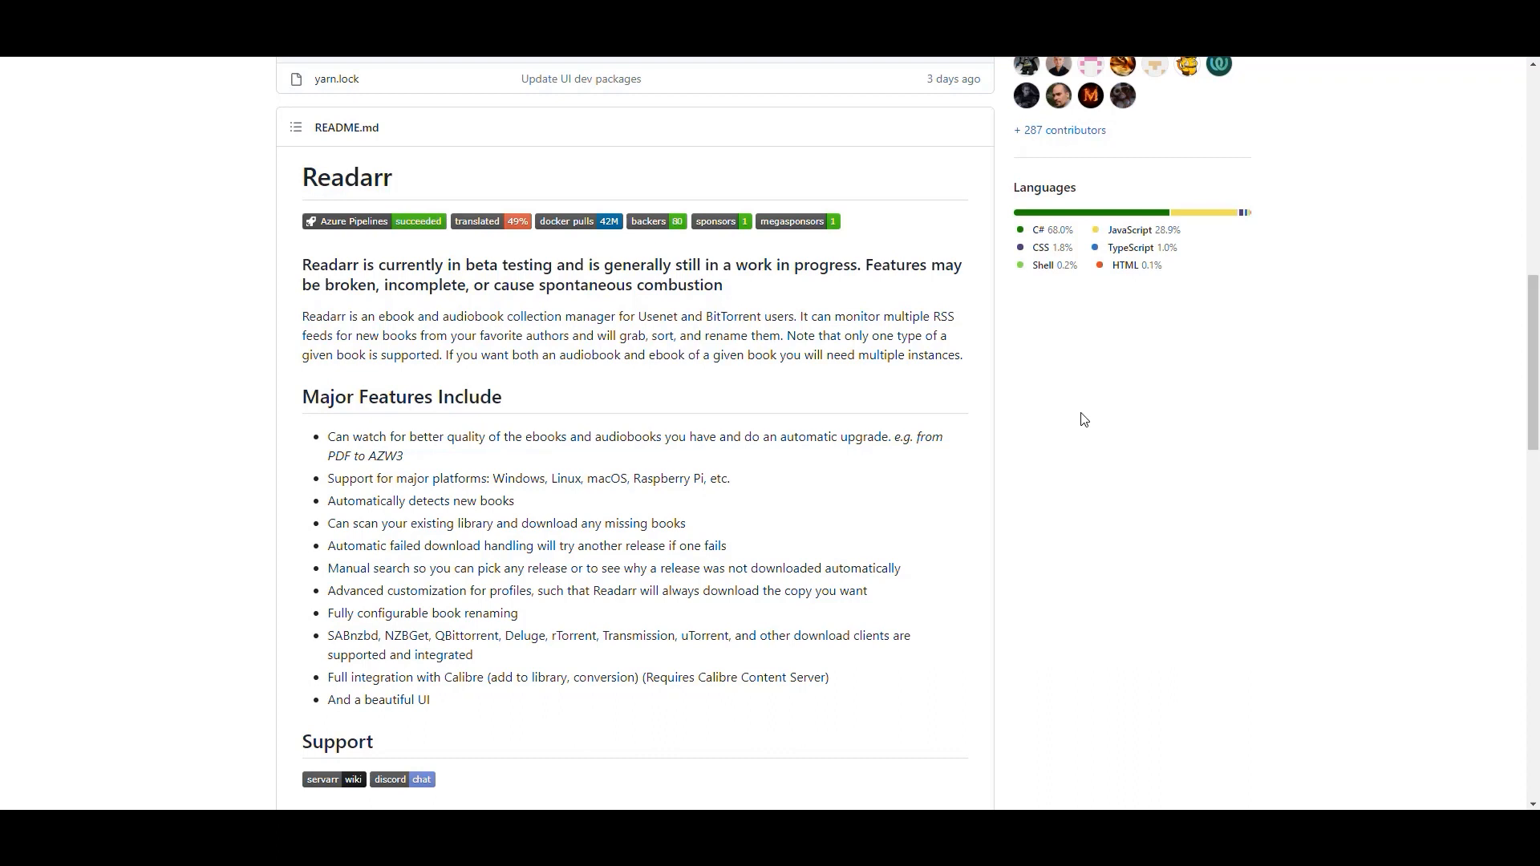
# Scroll through the Readarr GitHub repository page and read its README description and feature list.
pyautogui.scroll(1, 1097, 437)
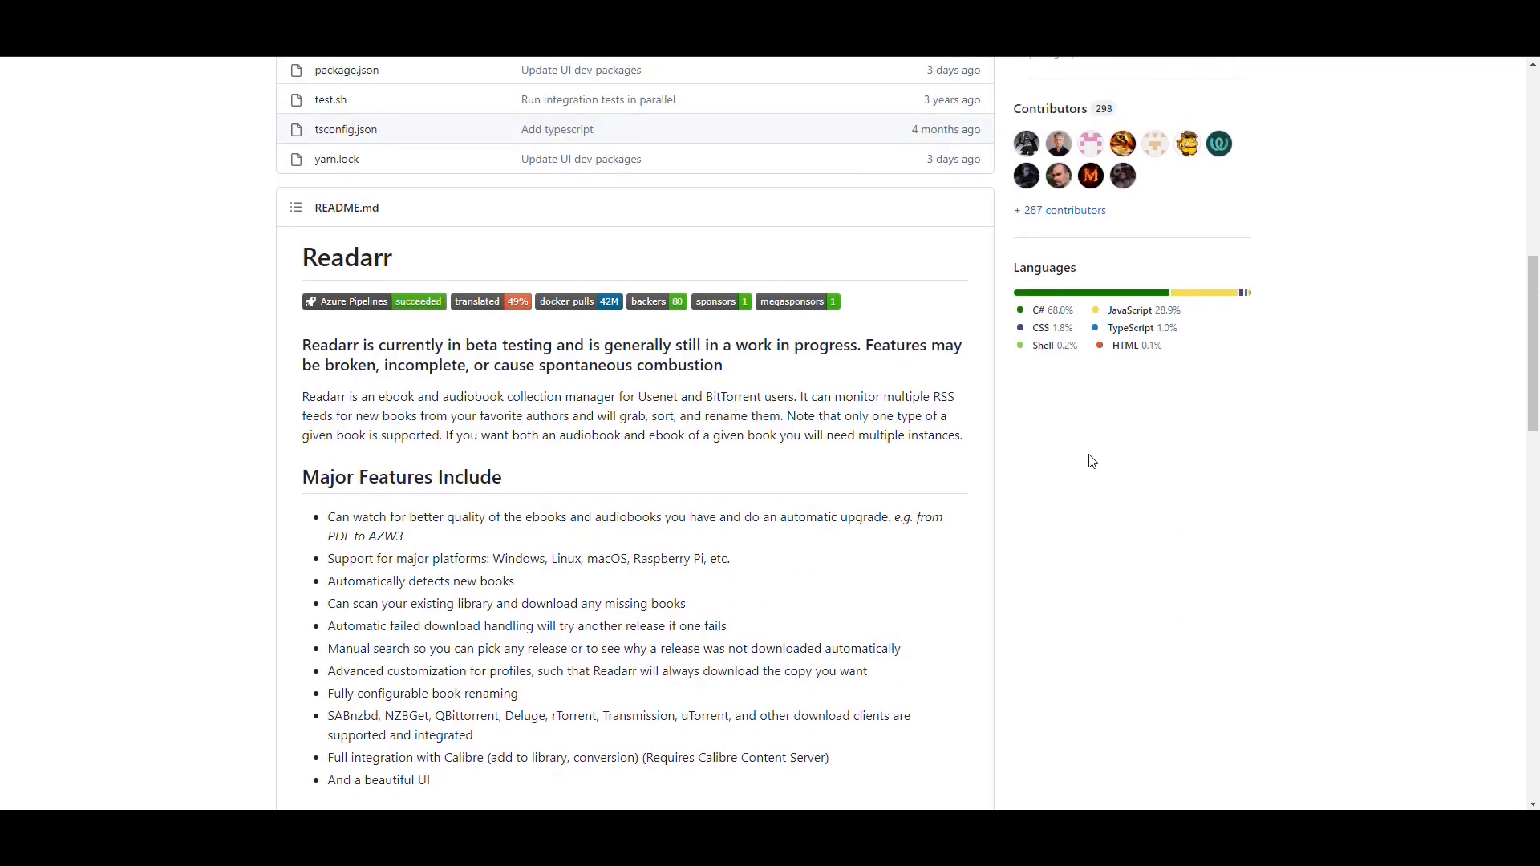
pyautogui.doubleClick(405, 259)
pyautogui.click(1139, 409)
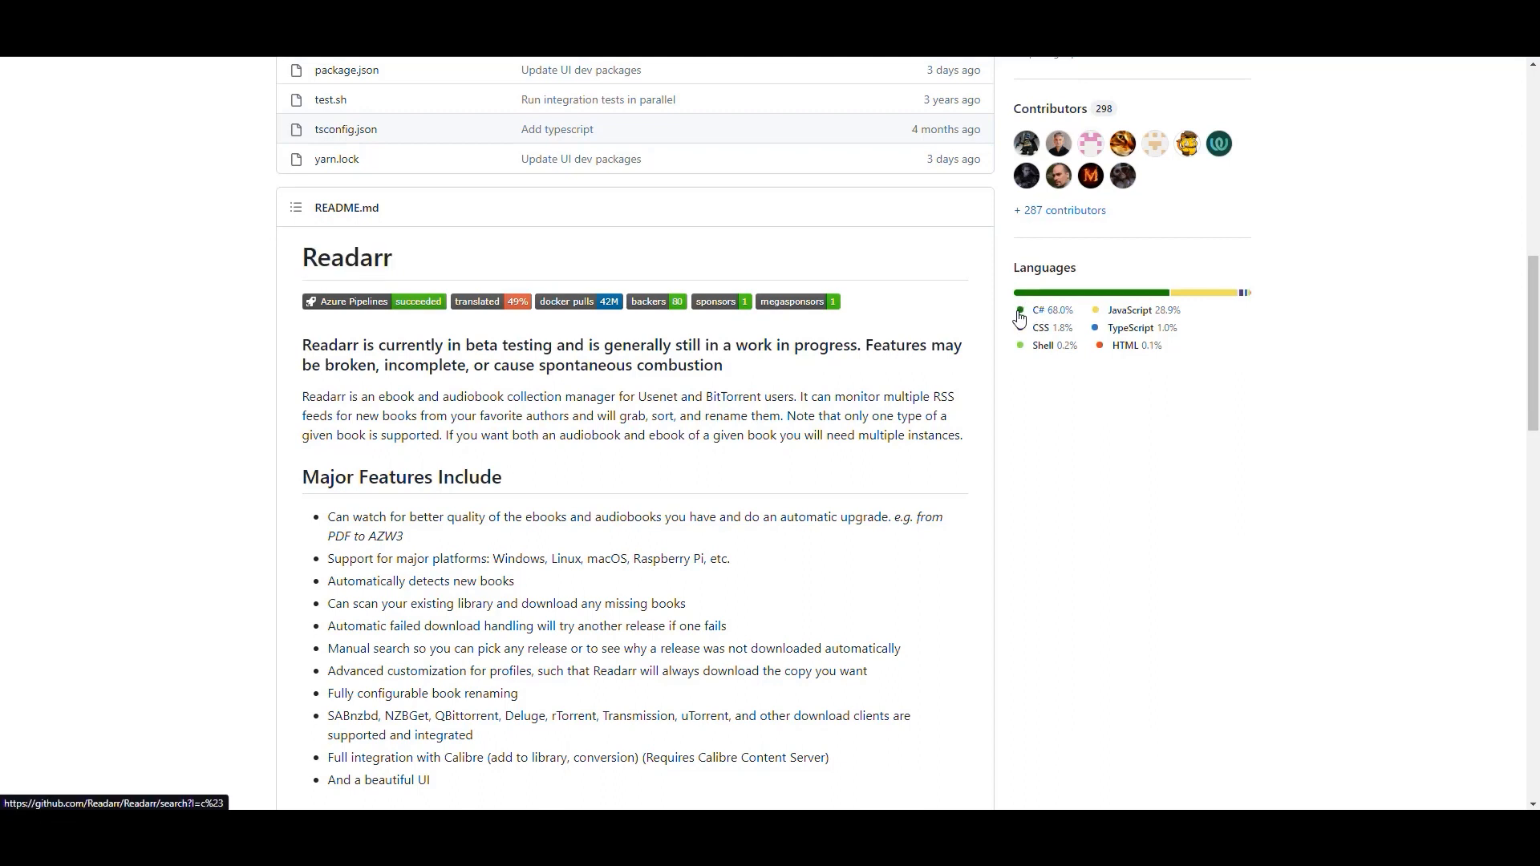
pyautogui.scroll(1, 1121, 458)
pyautogui.scroll(1, 1120, 457)
pyautogui.scroll(-1, 1121, 449)
pyautogui.scroll(-2, 1127, 302)
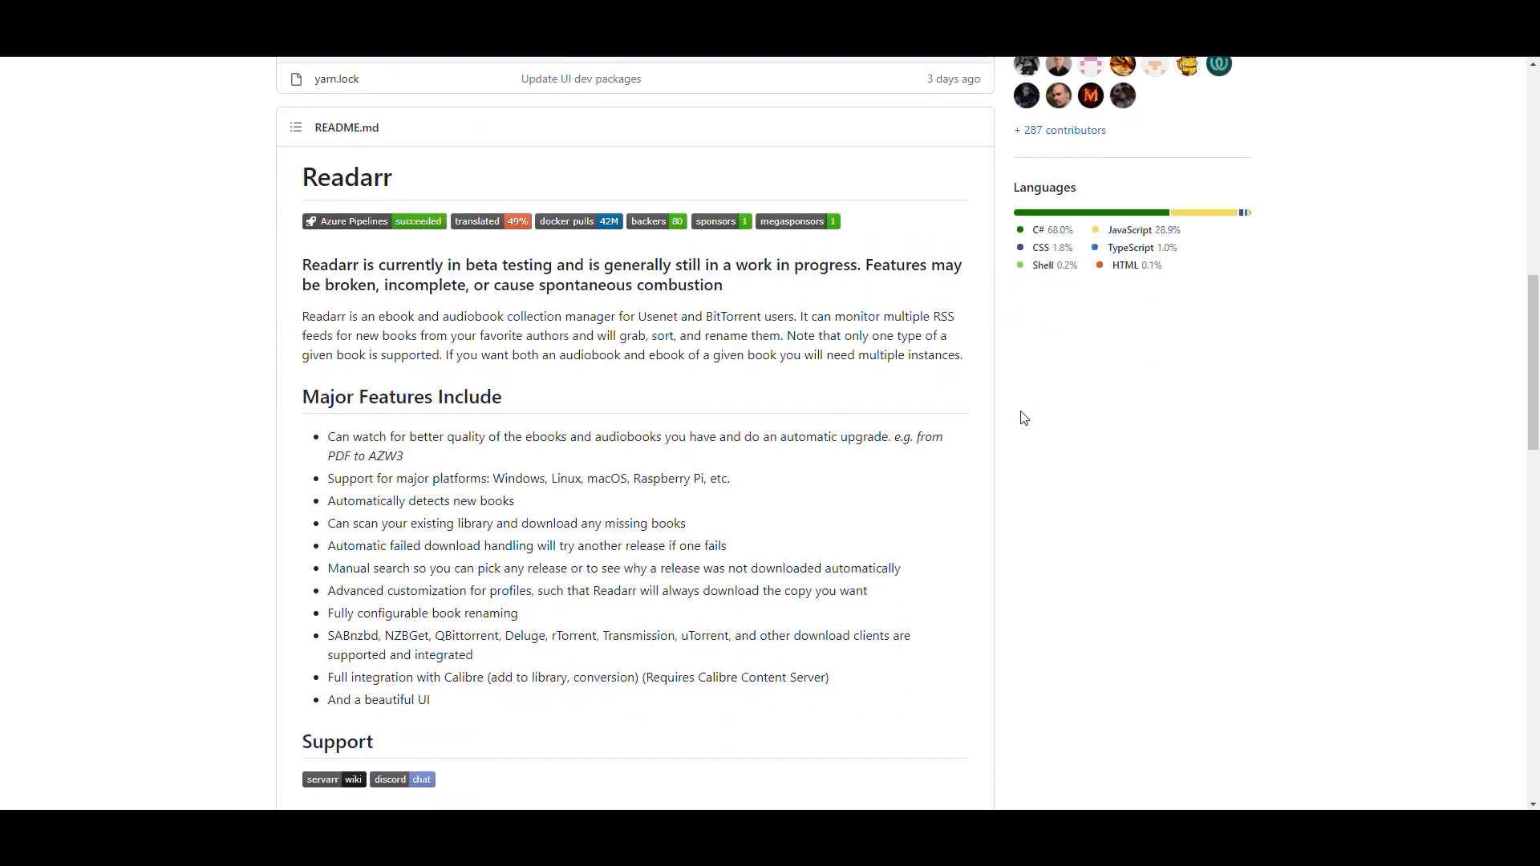
pyautogui.scroll(7, 1022, 416)
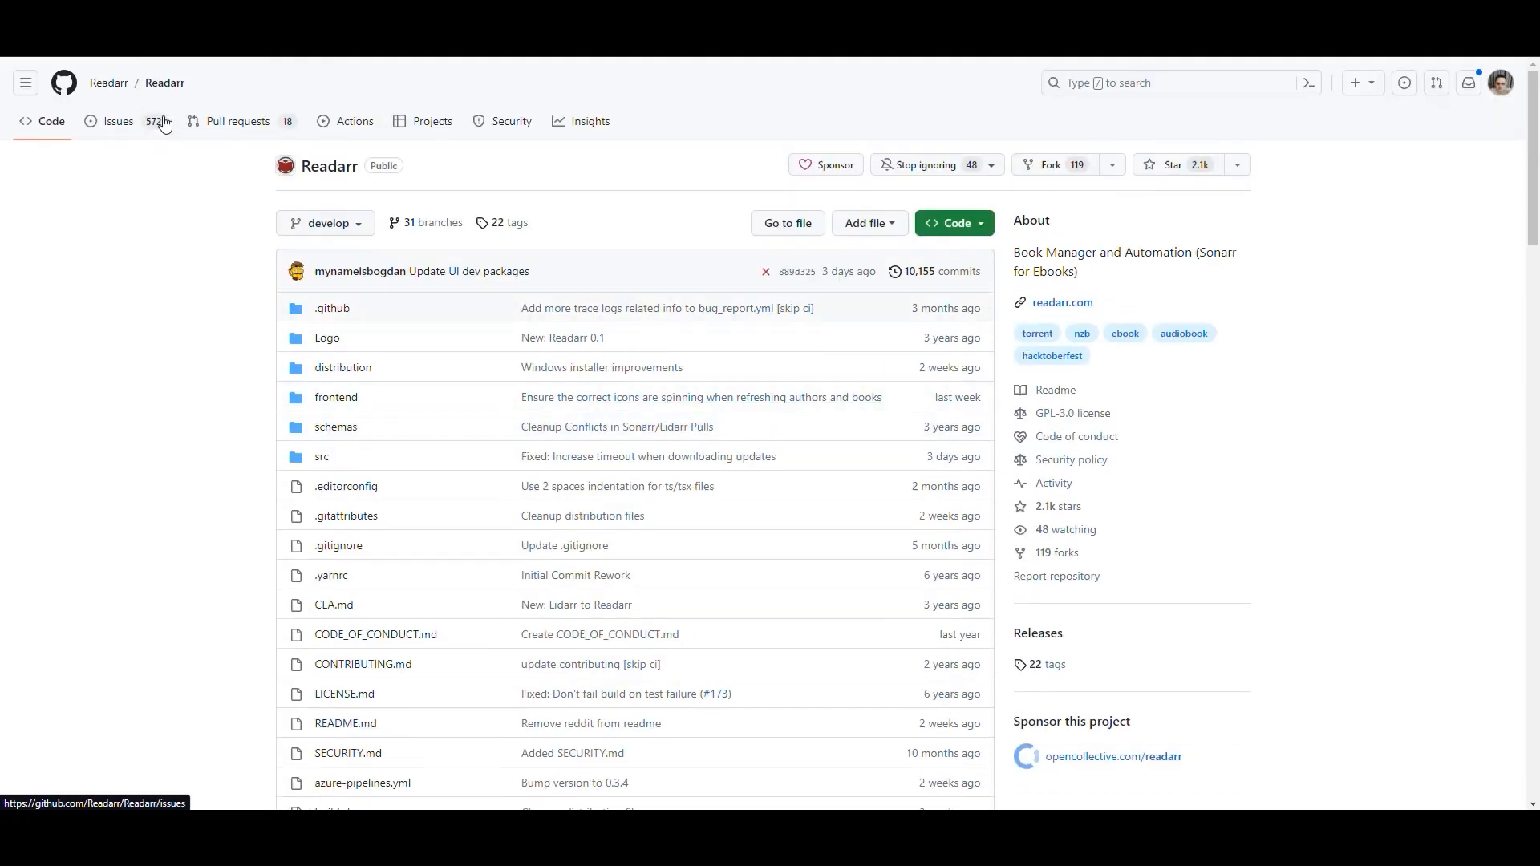
pyautogui.moveTo(109, 83)
pyautogui.scroll(-13, 201, 241)
pyautogui.scroll(2, 738, 315)
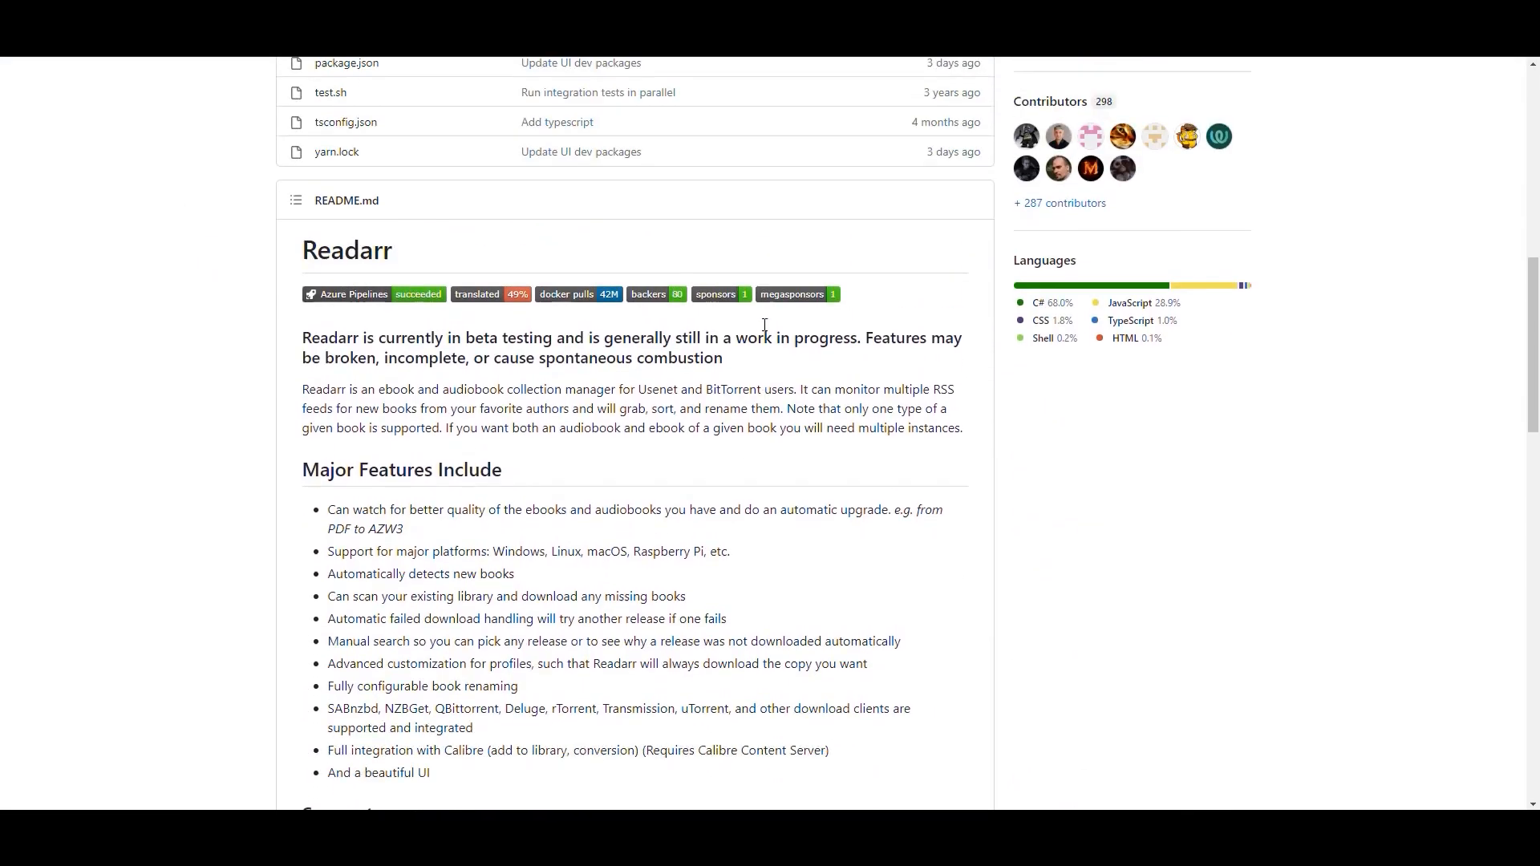
pyautogui.scroll(-1, 855, 396)
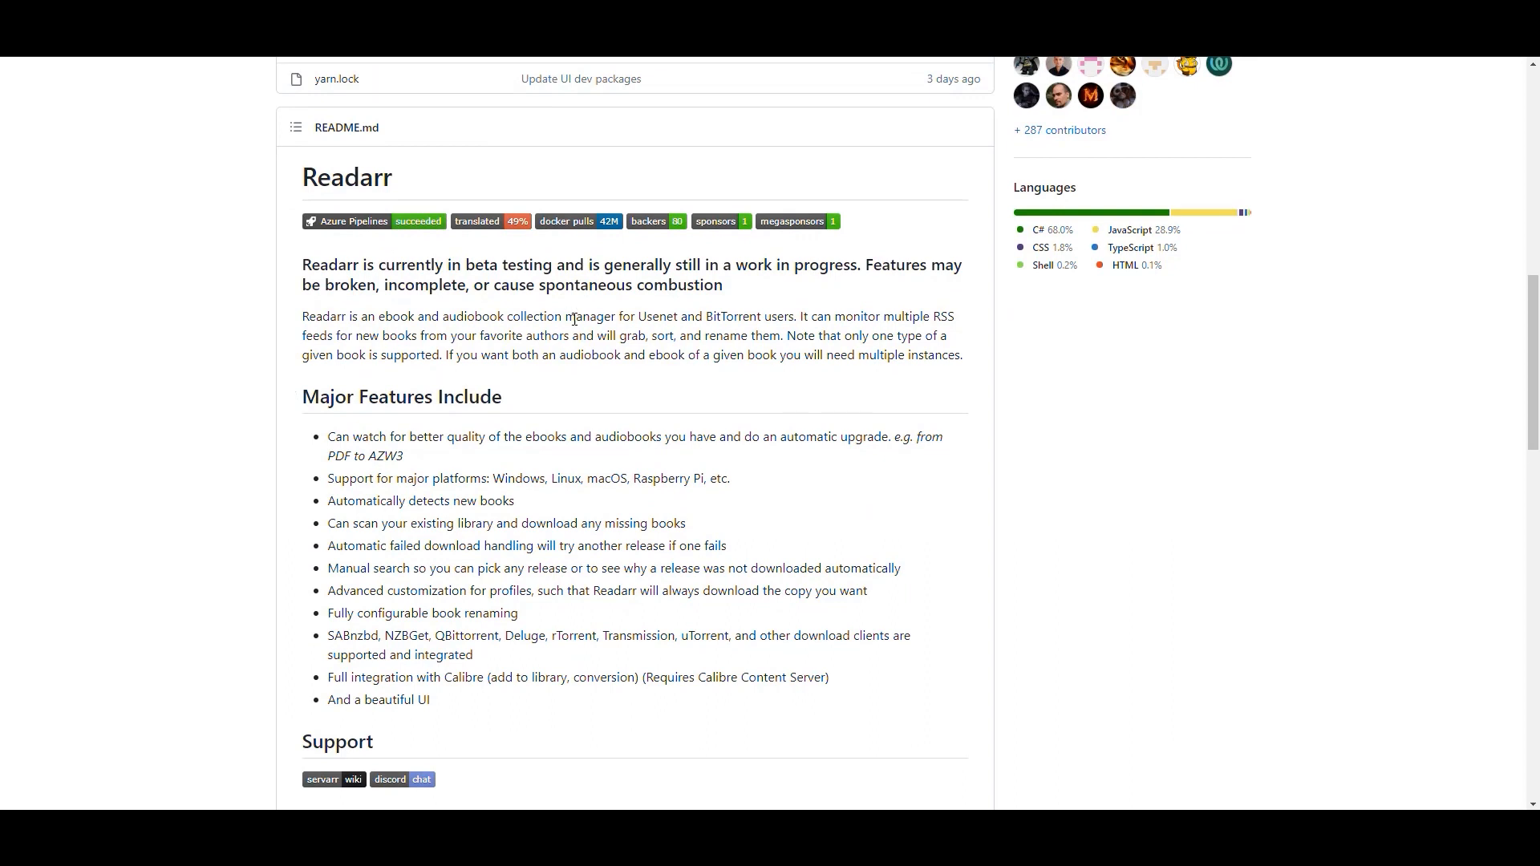
# Highlight the supported media types and download networks in the README description, then return to the repository top.
pyautogui.moveTo(621, 314); pyautogui.dragTo(451, 322)
pyautogui.click(439, 333)
pyautogui.moveTo(420, 318); pyautogui.dragTo(505, 317)
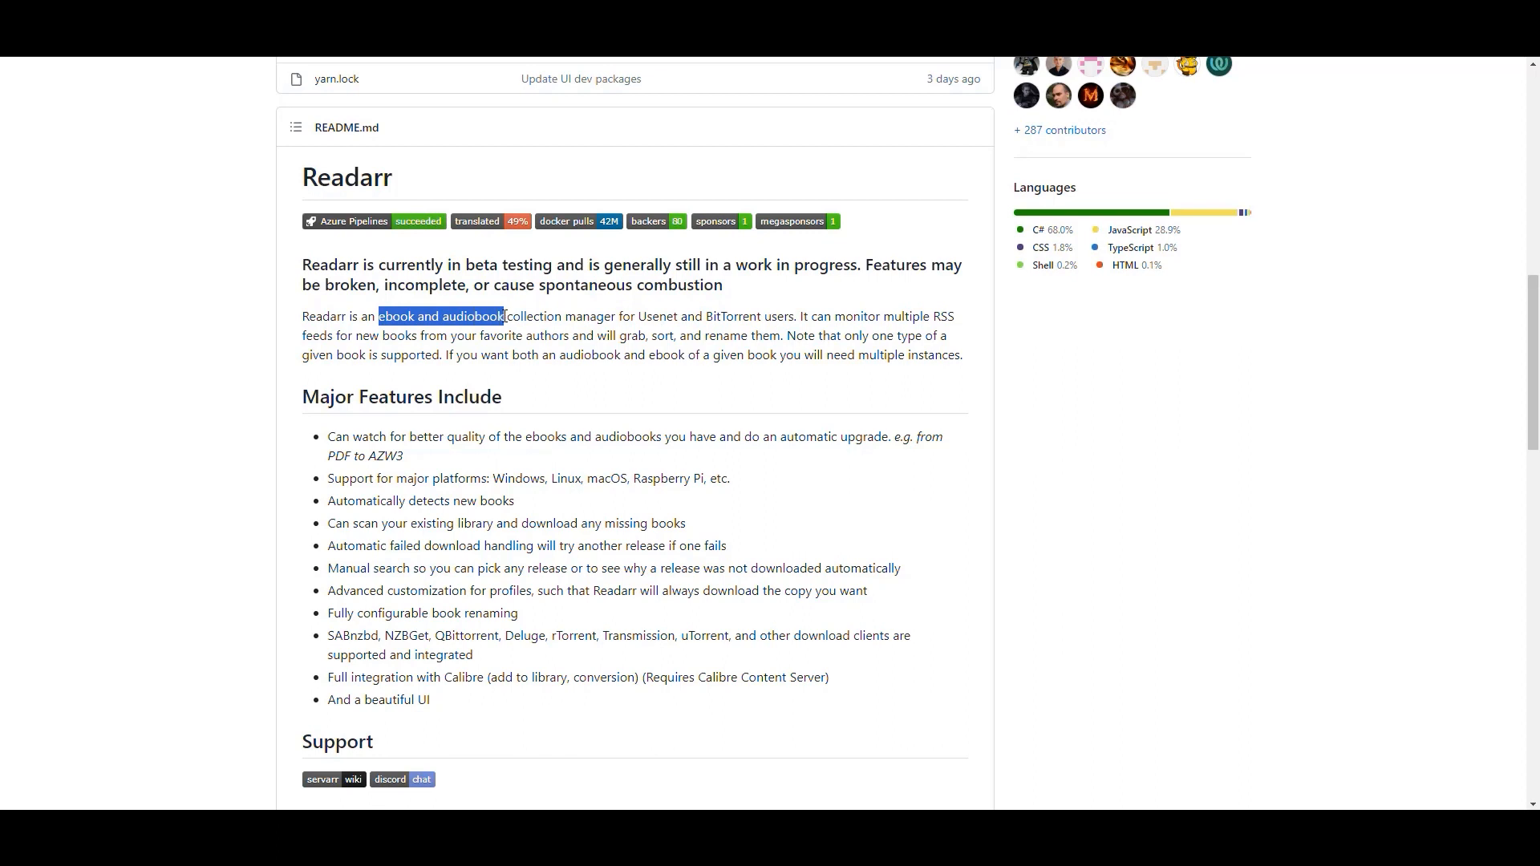
pyautogui.click(654, 317)
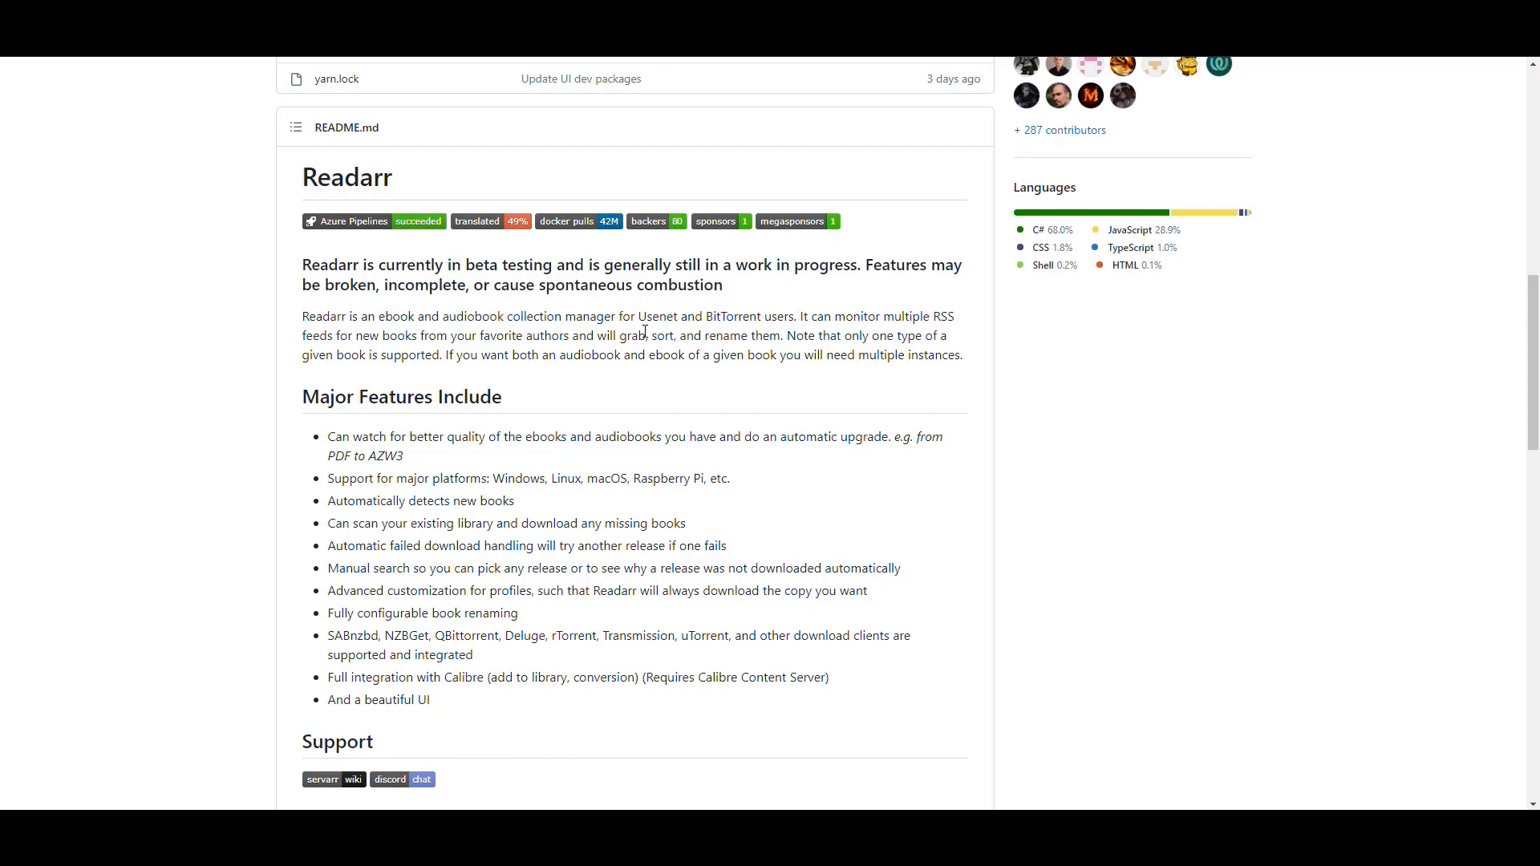
pyautogui.moveTo(762, 316); pyautogui.dragTo(631, 316)
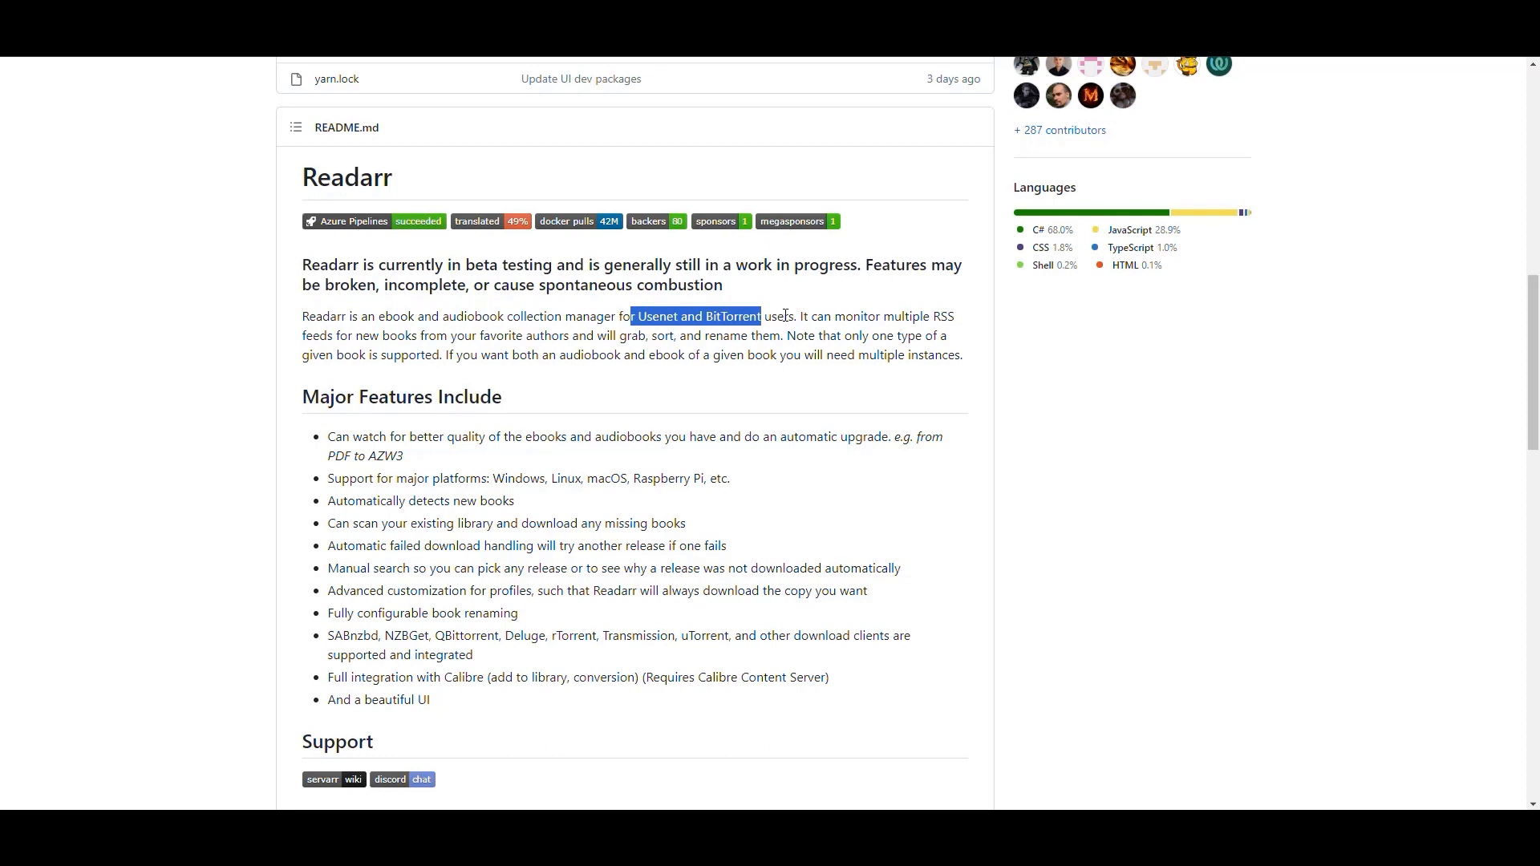
pyautogui.click(816, 319)
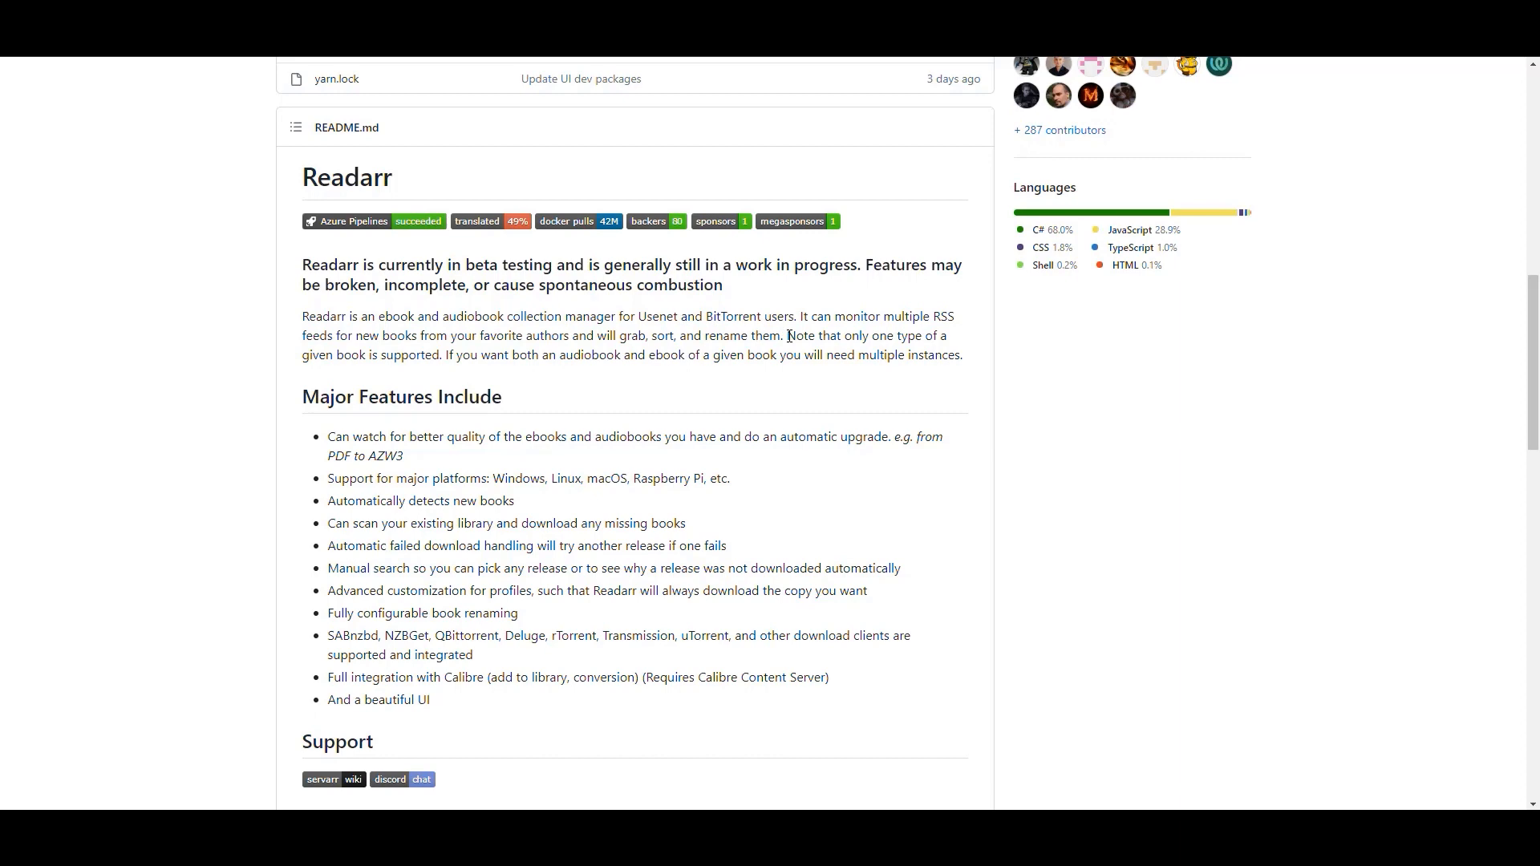
pyautogui.scroll(-4, 770, 337)
pyautogui.scroll(4, 795, 332)
pyautogui.scroll(13, 814, 467)
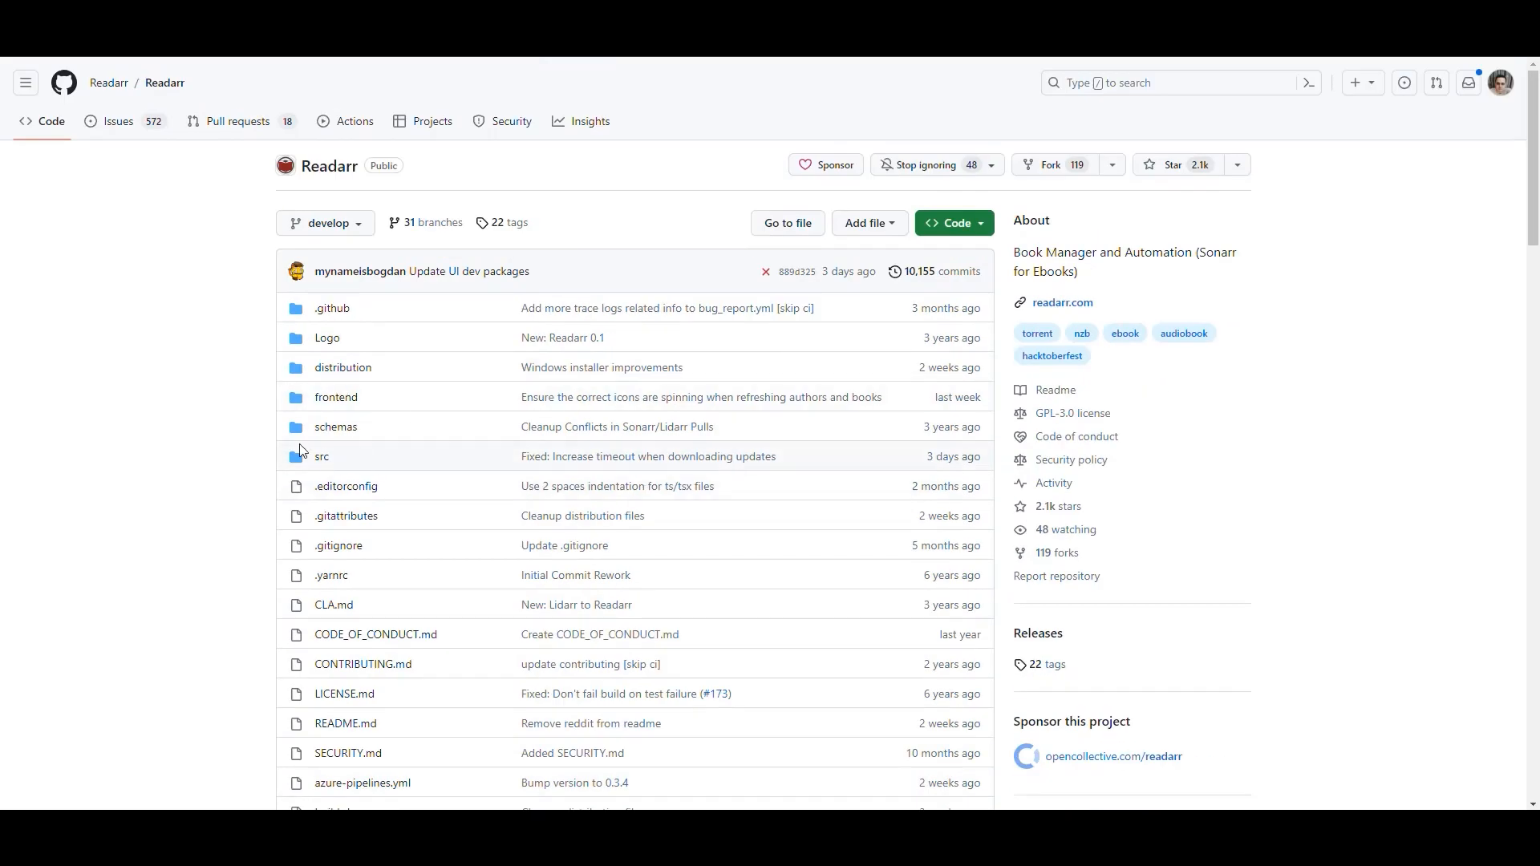
pyautogui.scroll(-12, 666, 401)
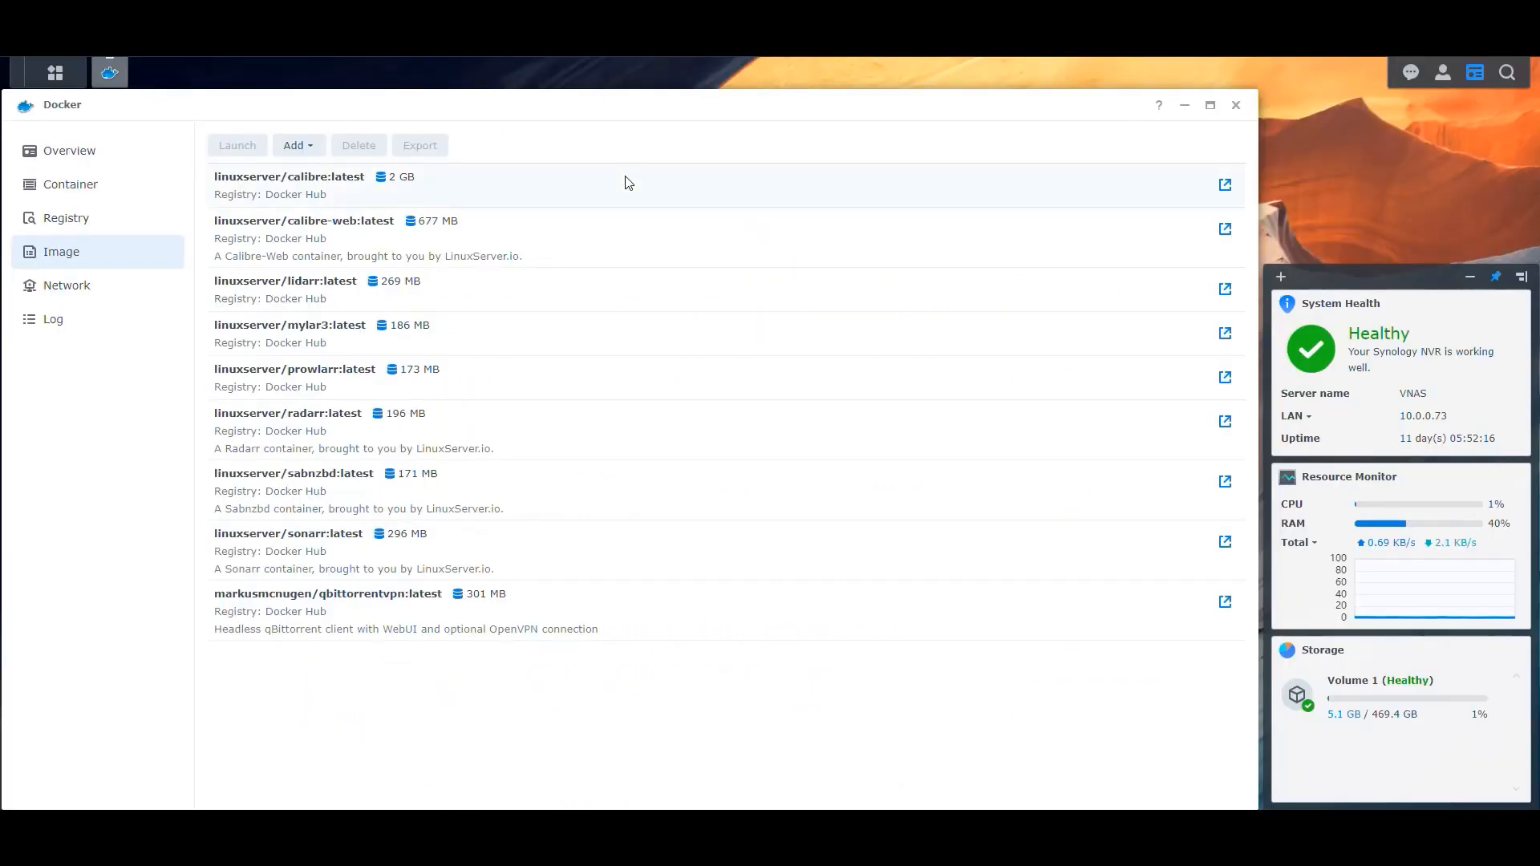
# Search the Docker registry for readarr and open the linuxserver/readarr image for download.
pyautogui.click(97, 228)
pyautogui.click(1171, 146)
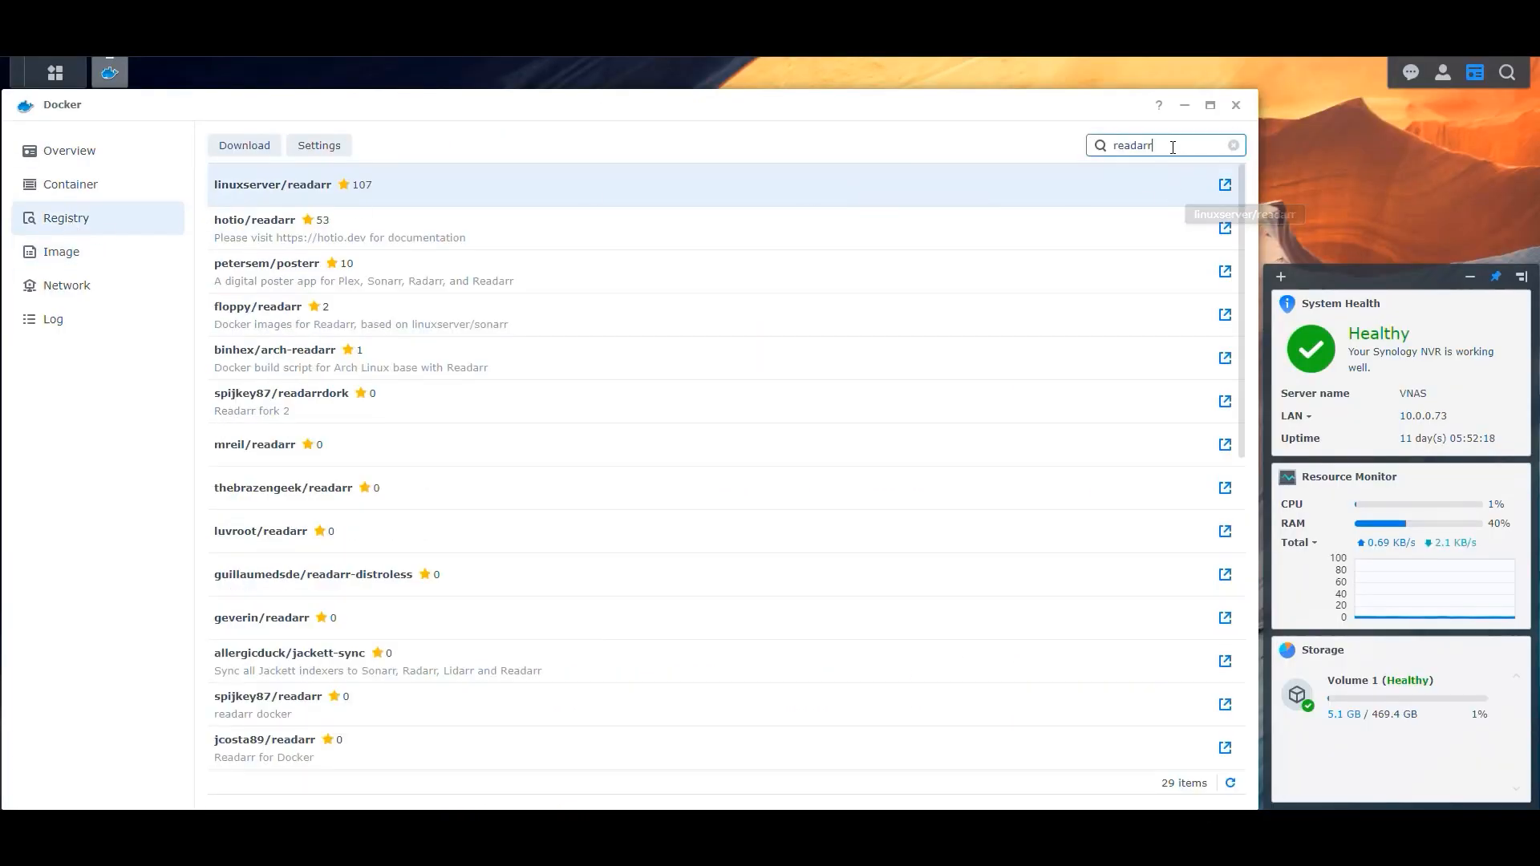
pyautogui.press('Return')
pyautogui.doubleClick(253, 192)
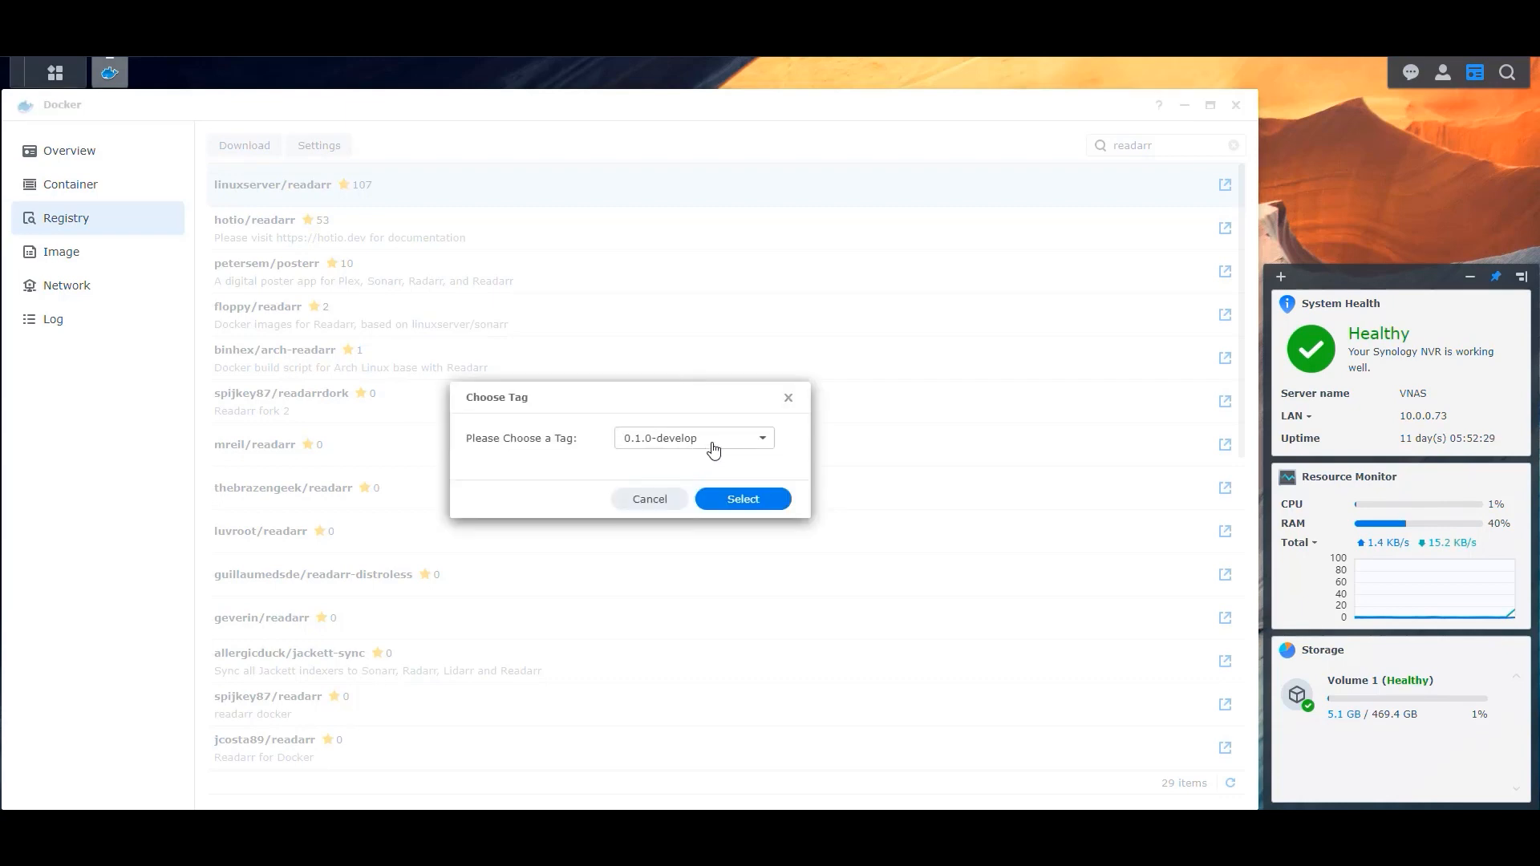
# Download the linuxserver/readarr image with the 0.3.3-develop tag.
pyautogui.click(714, 450)
pyautogui.scroll(-3, 674, 522)
pyautogui.scroll(-5, 671, 534)
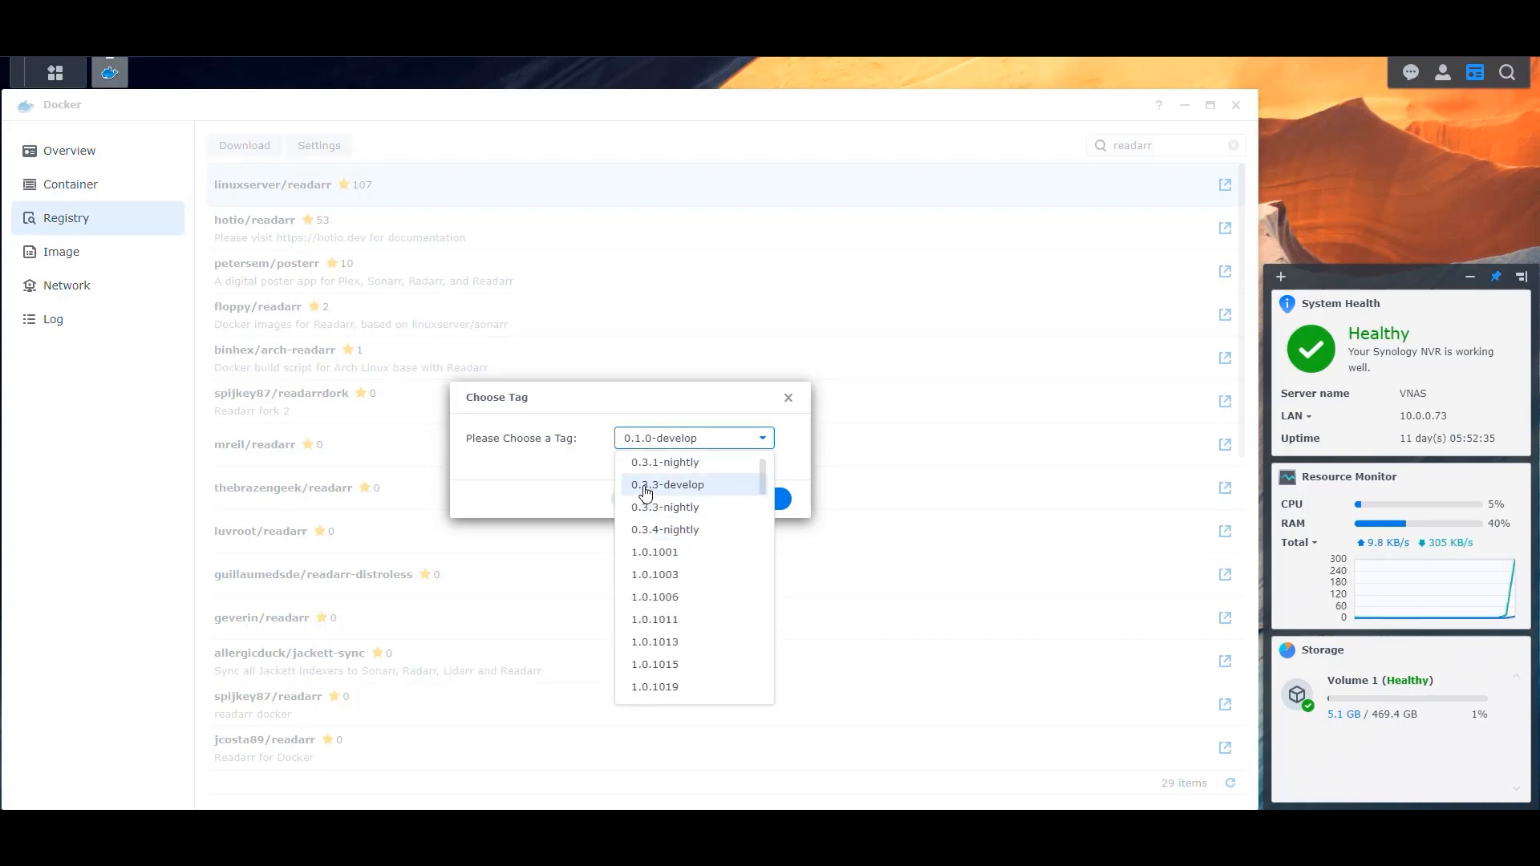
pyautogui.click(646, 492)
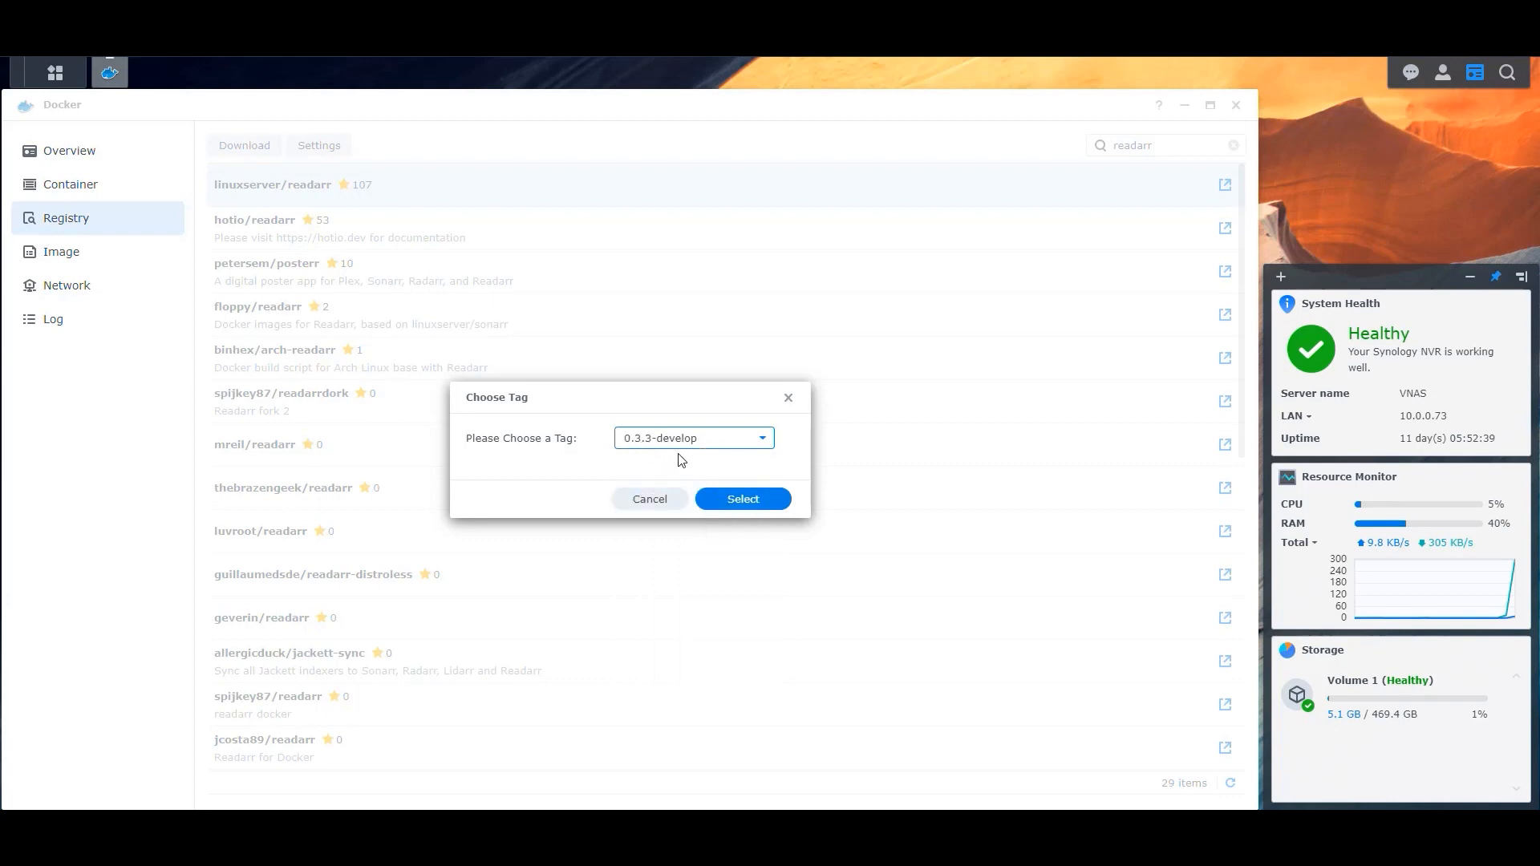
pyautogui.click(754, 499)
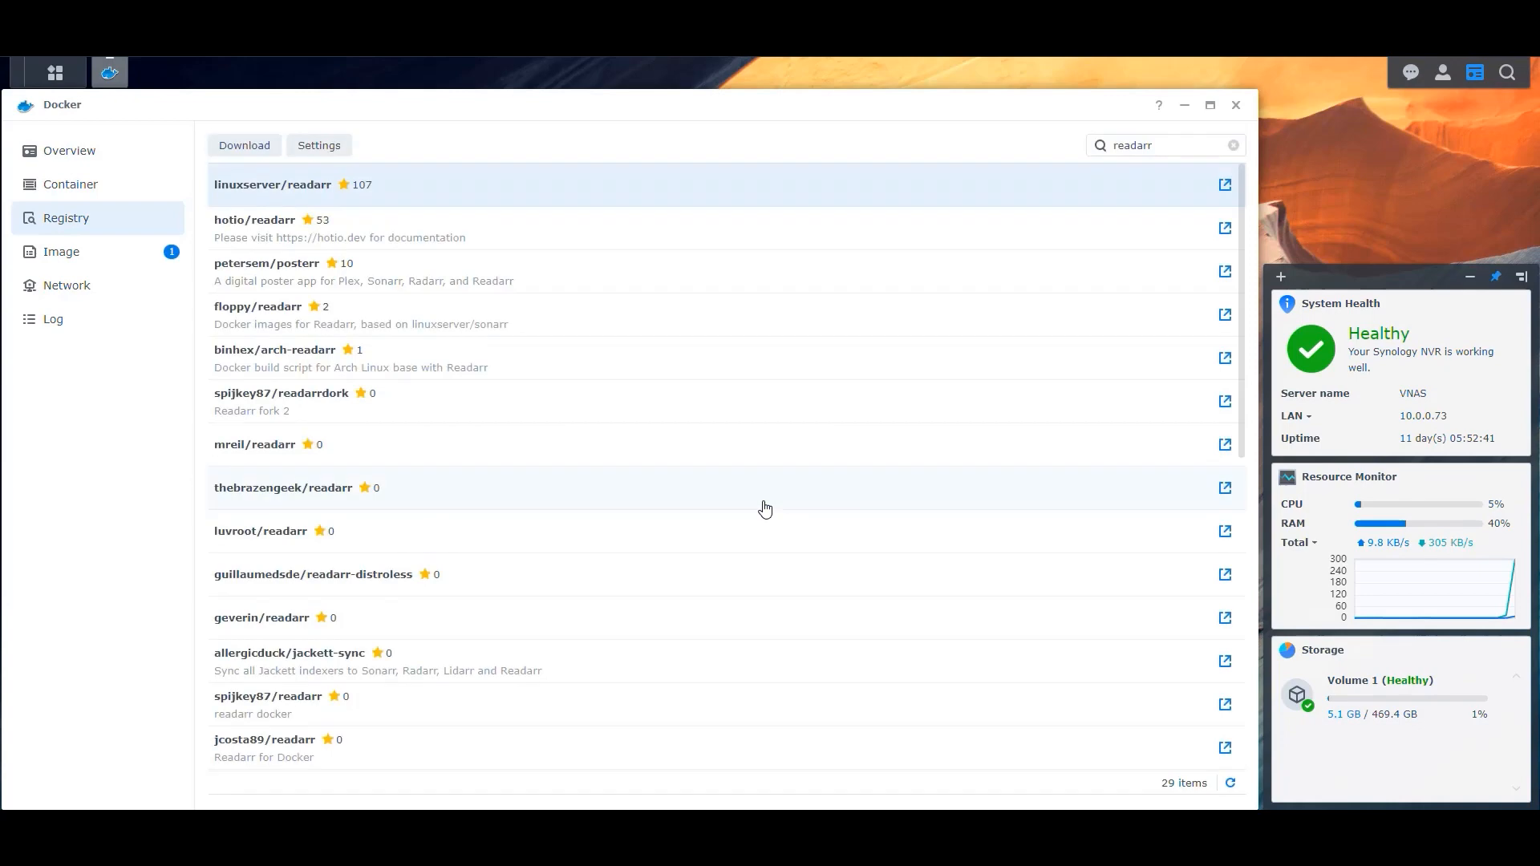
# Check the local image list and the repository's latest release version on GitHub.
pyautogui.click(80, 259)
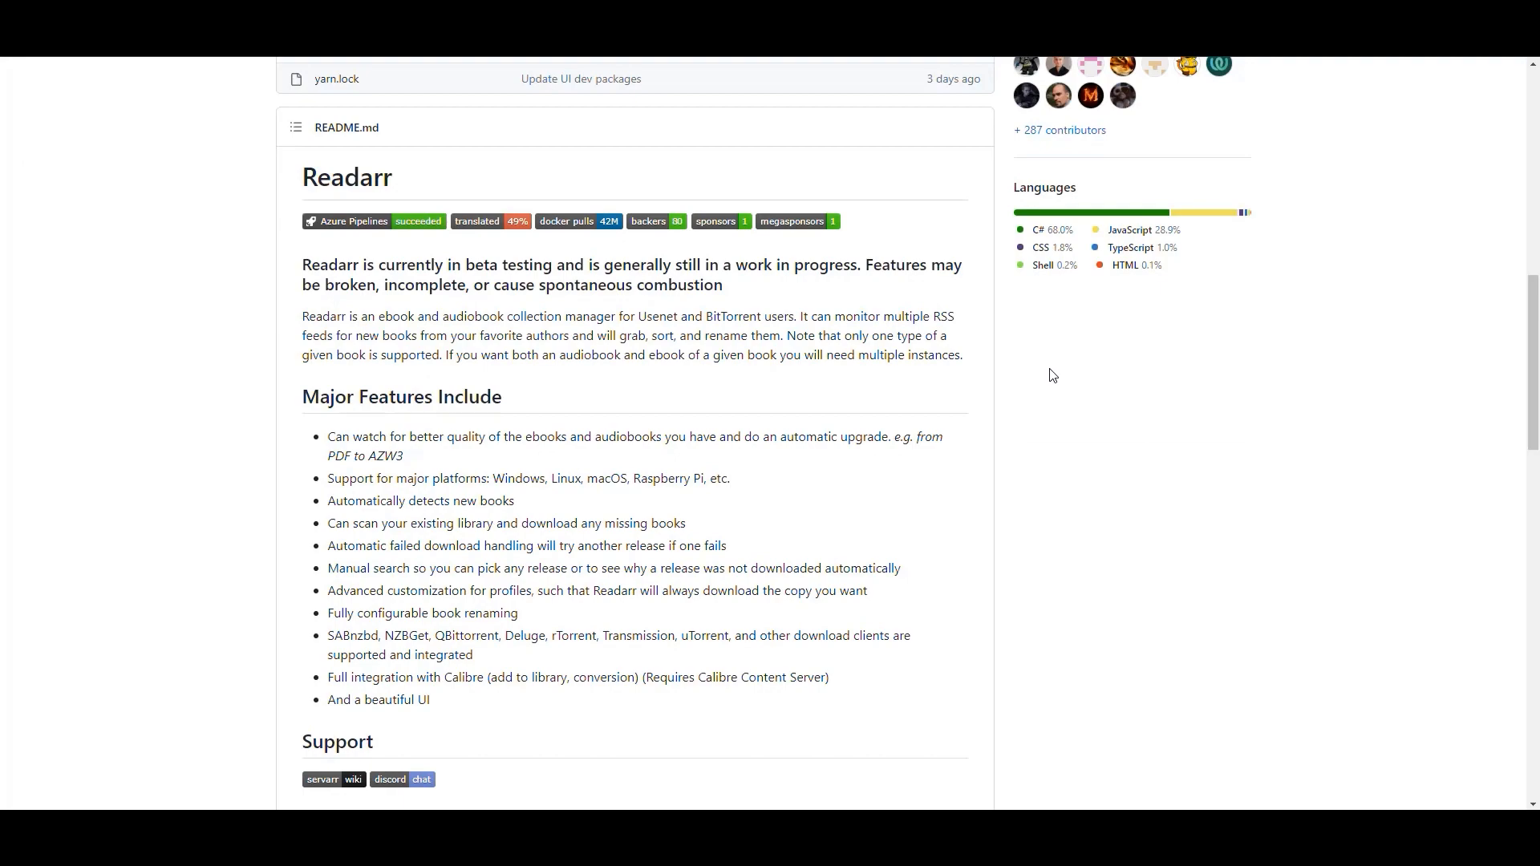
pyautogui.scroll(10, 1051, 371)
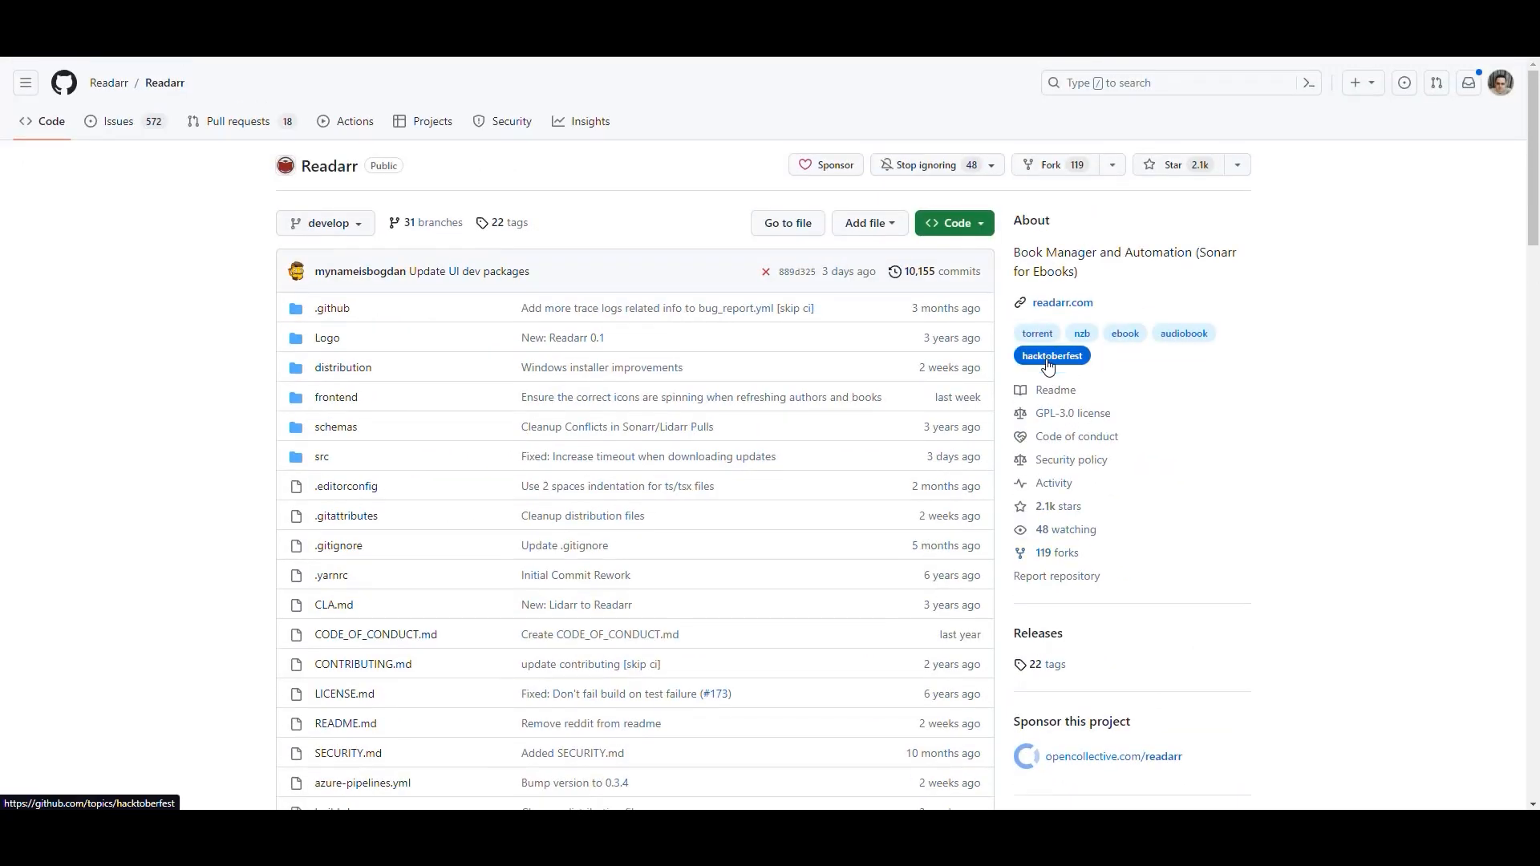
pyautogui.scroll(-5, 1135, 516)
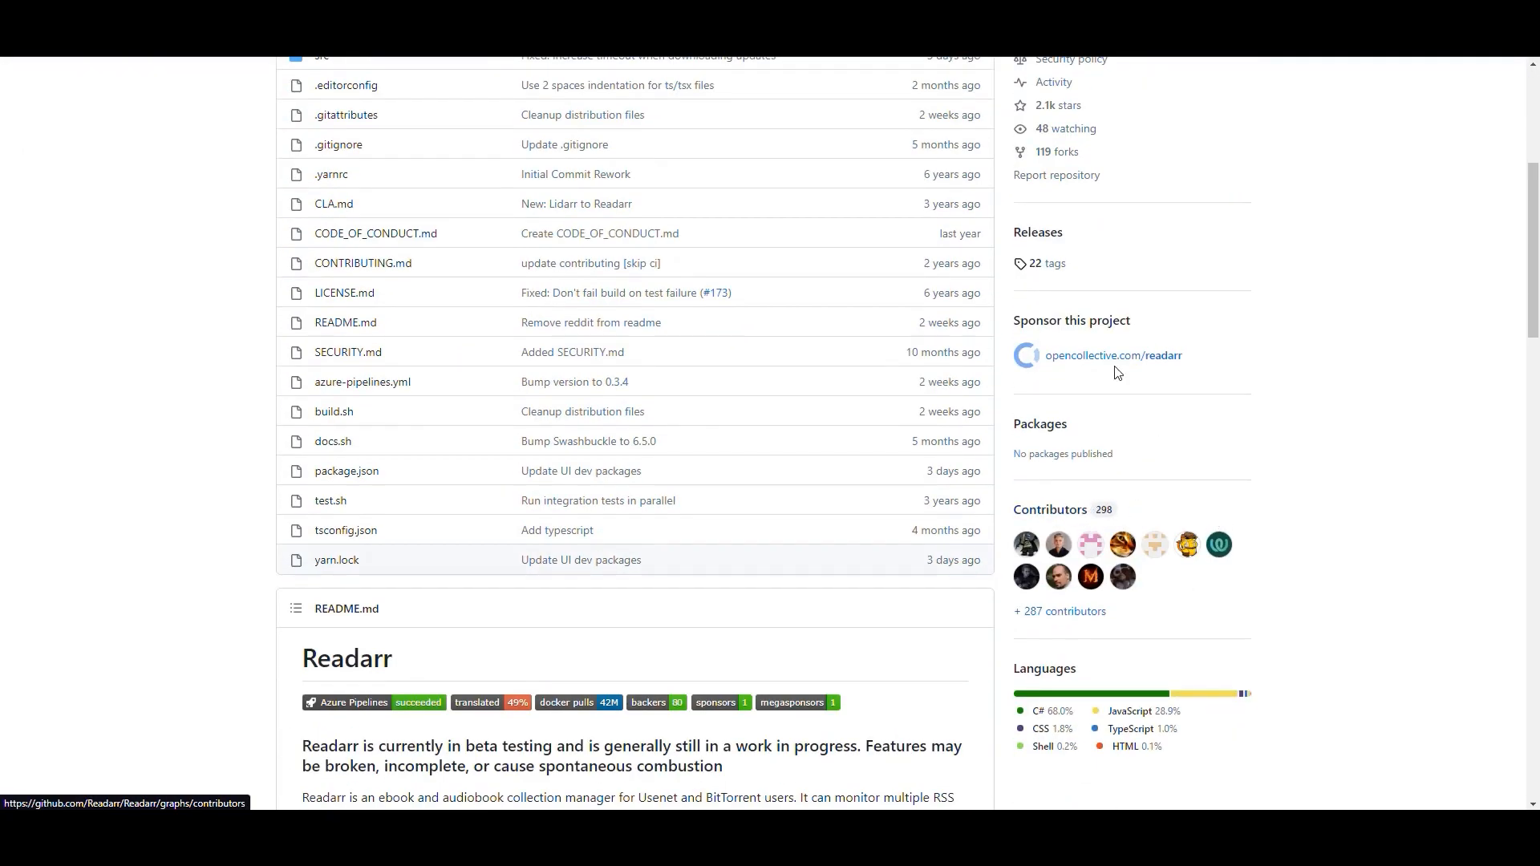
pyautogui.click(1035, 232)
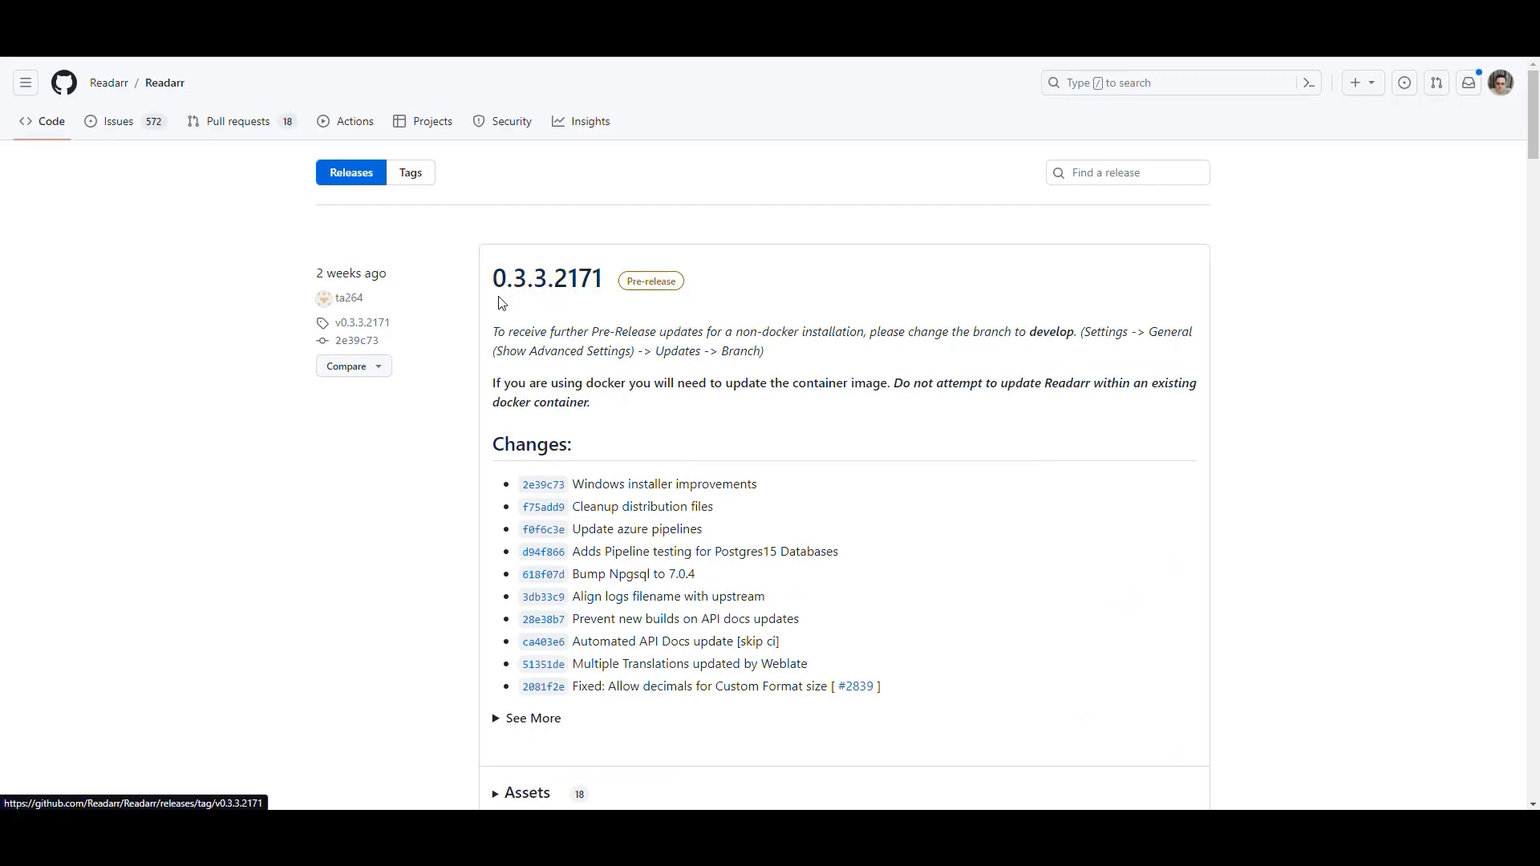
pyautogui.moveTo(487, 279); pyautogui.dragTo(579, 279)
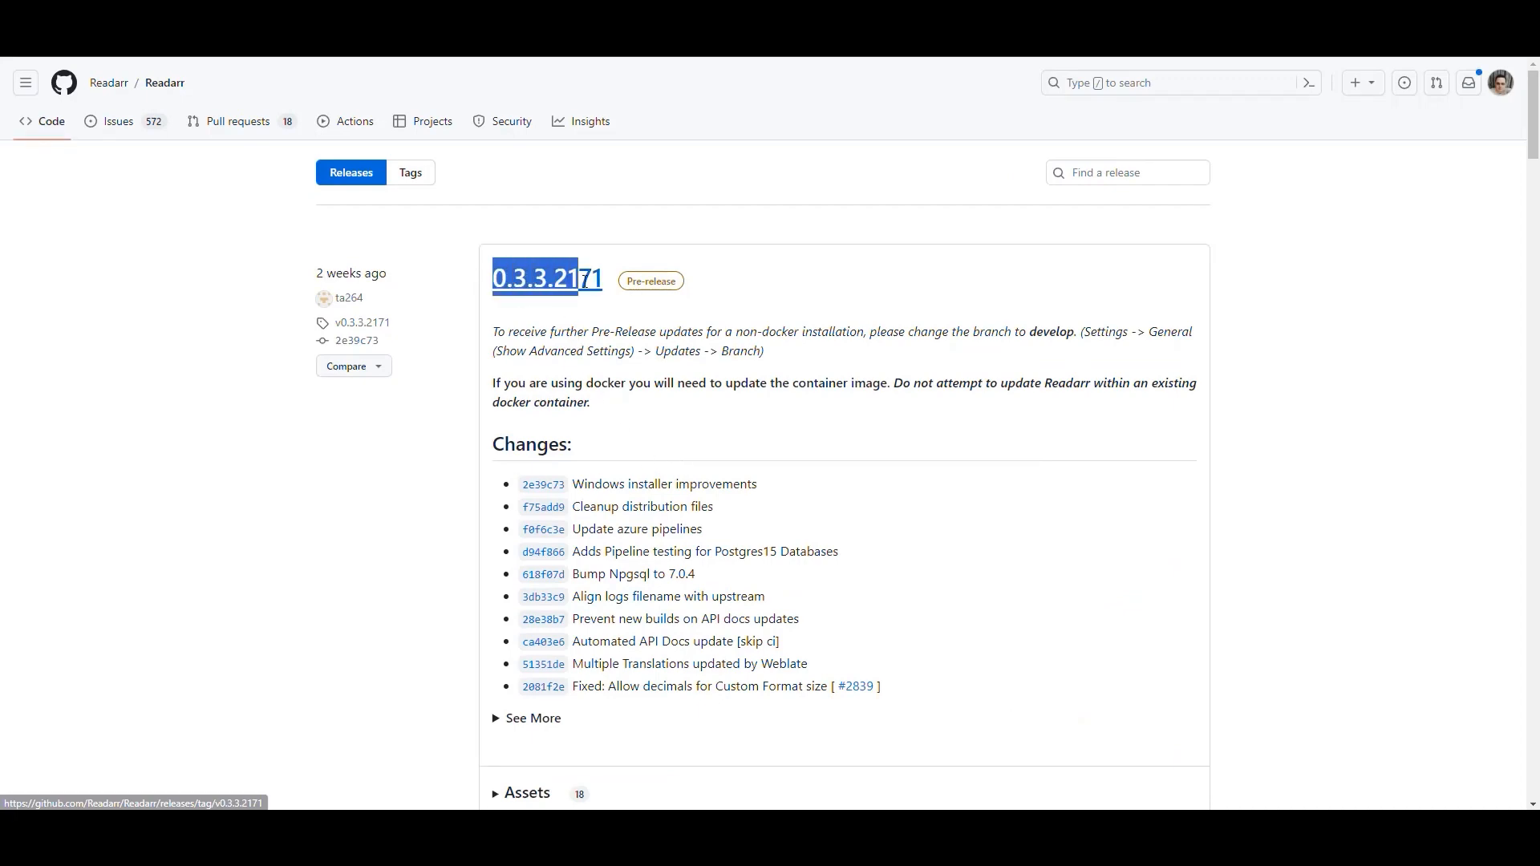
pyautogui.click(1305, 374)
pyautogui.scroll(-8, 1138, 426)
pyautogui.scroll(8, 1035, 417)
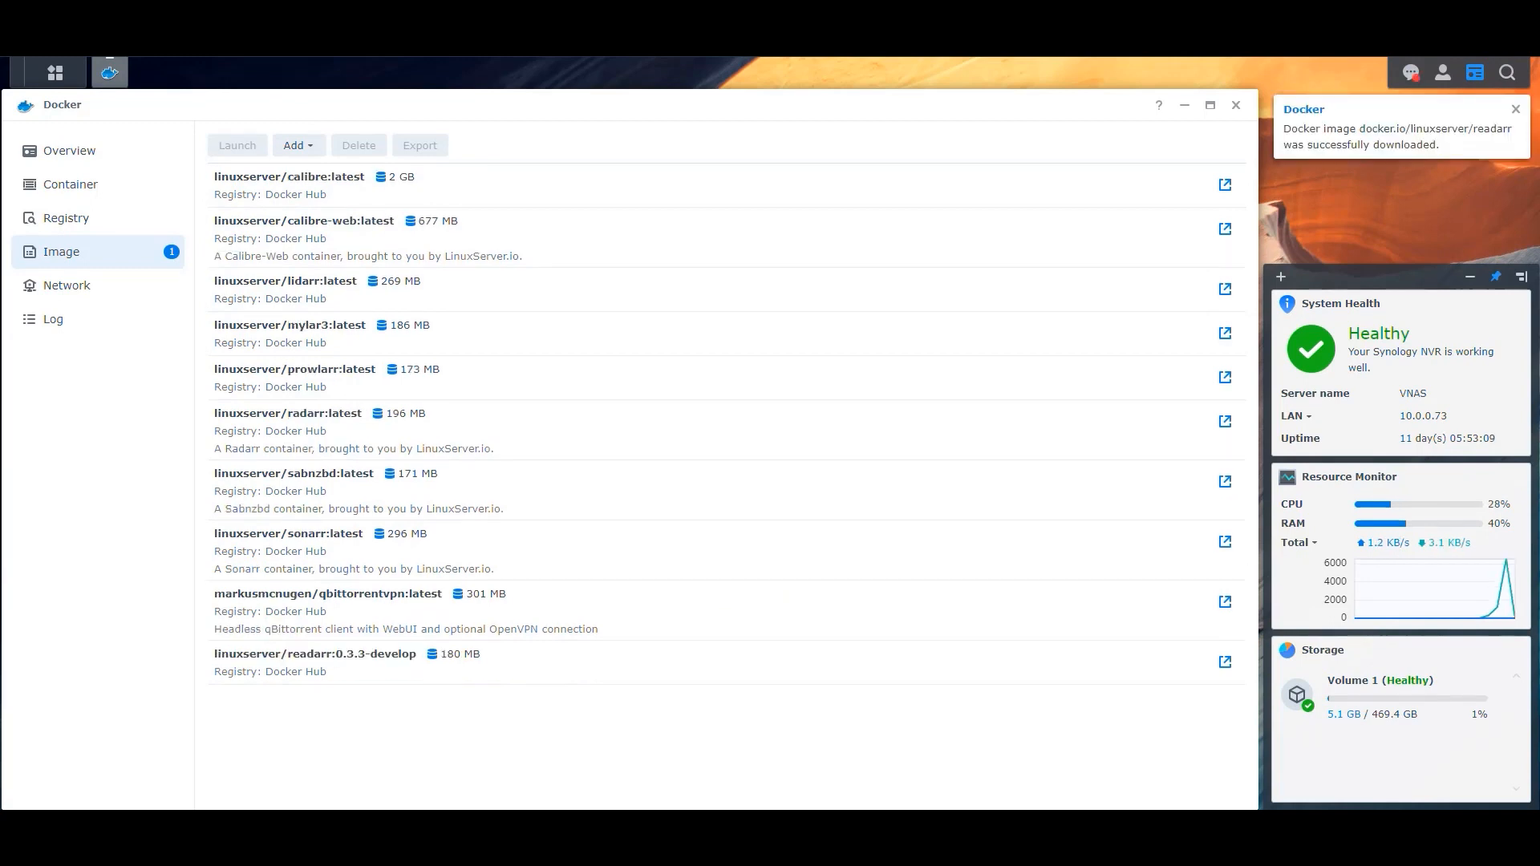
# Clear all desktop notifications.
pyautogui.click(1410, 74)
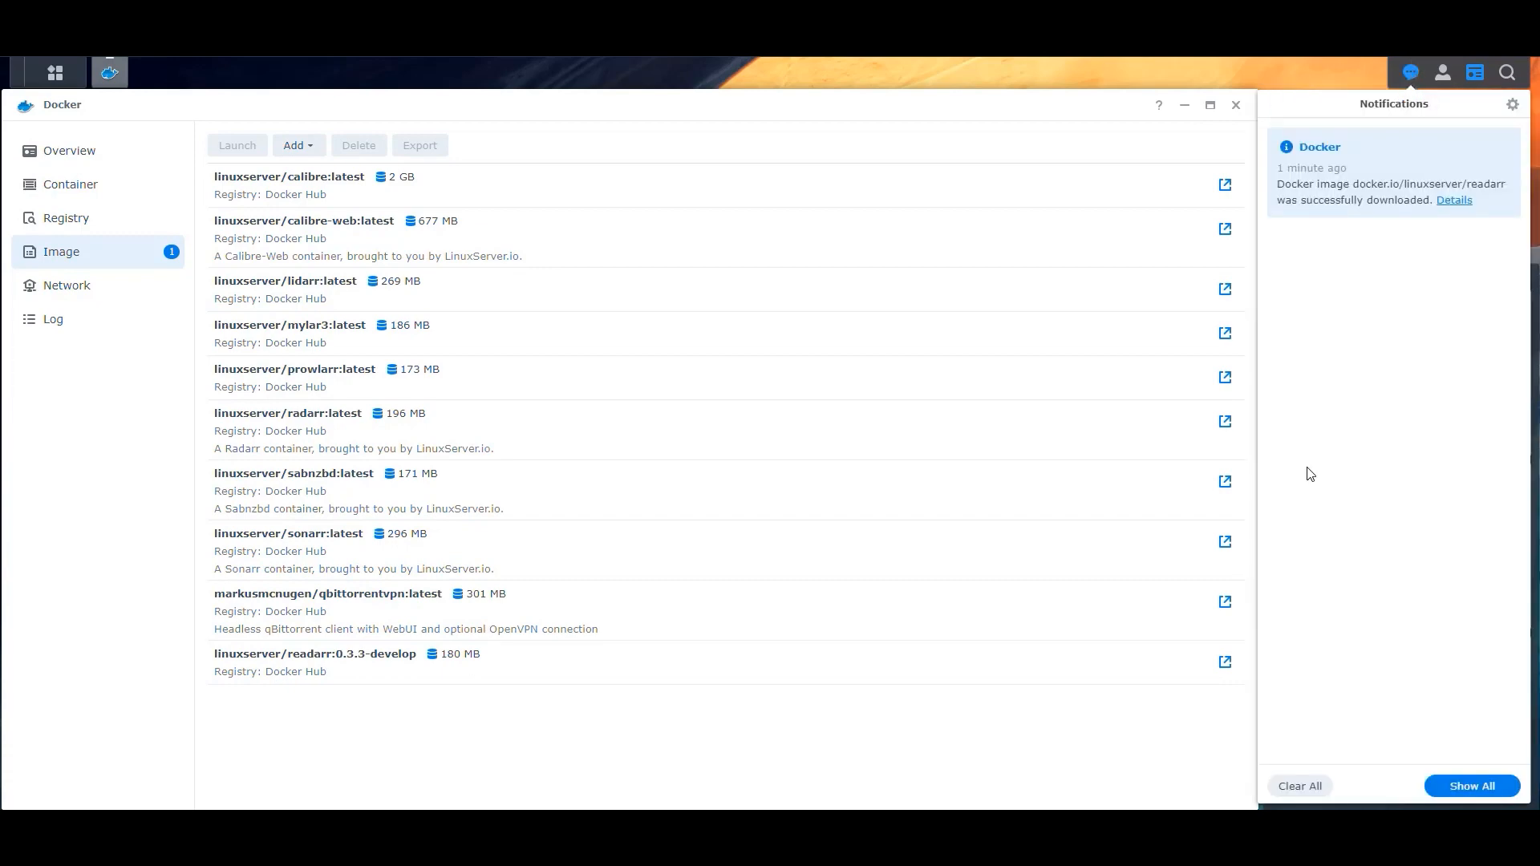
pyautogui.click(1303, 787)
pyautogui.click(971, 465)
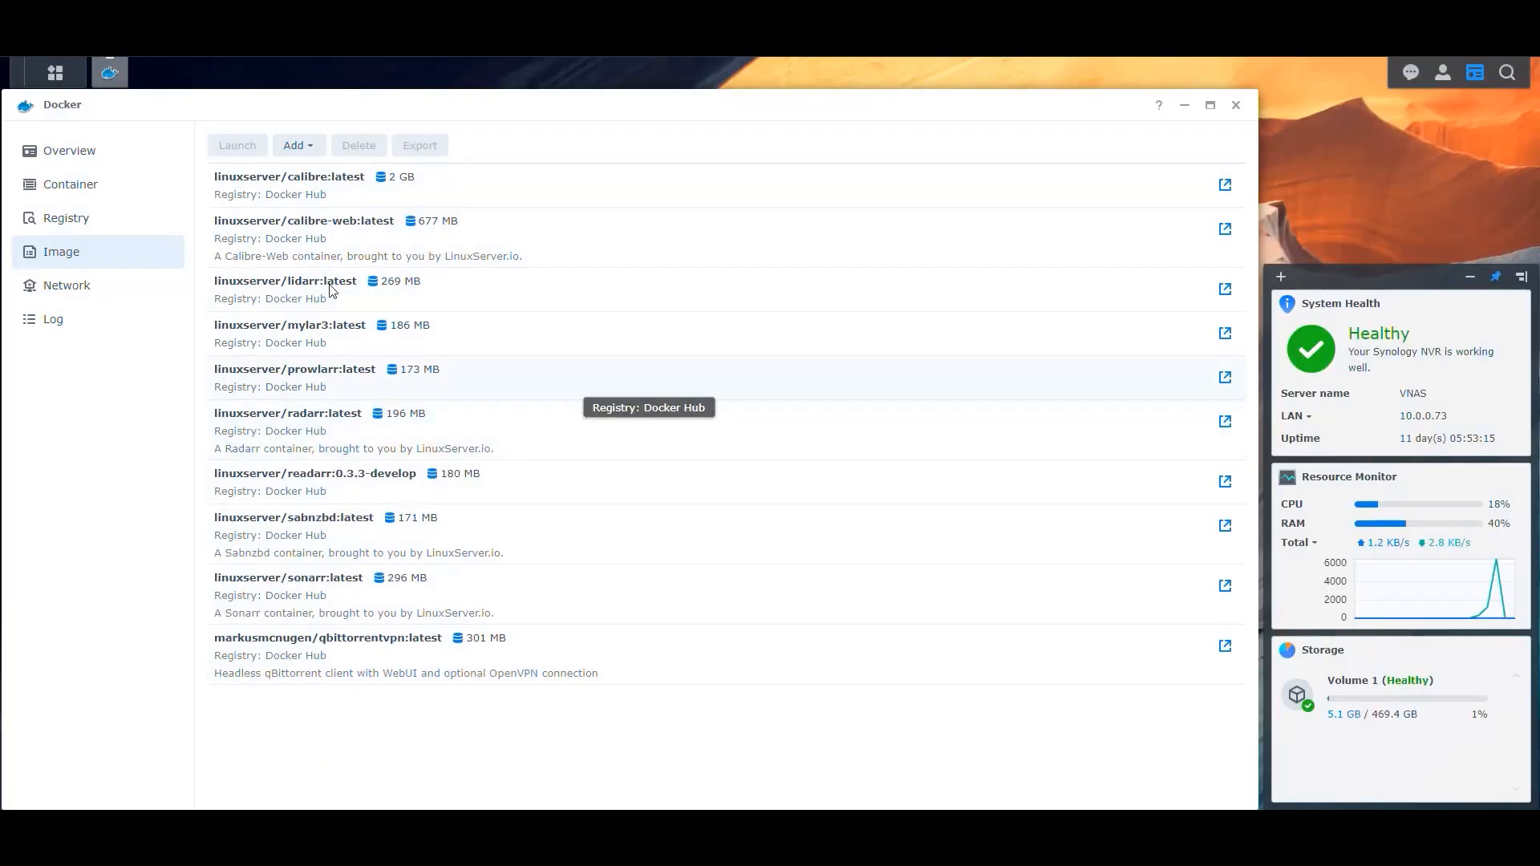
# Start creating a container from the readarr 0.3.3-develop image, keeping the bridge network.
pyautogui.doubleClick(337, 490)
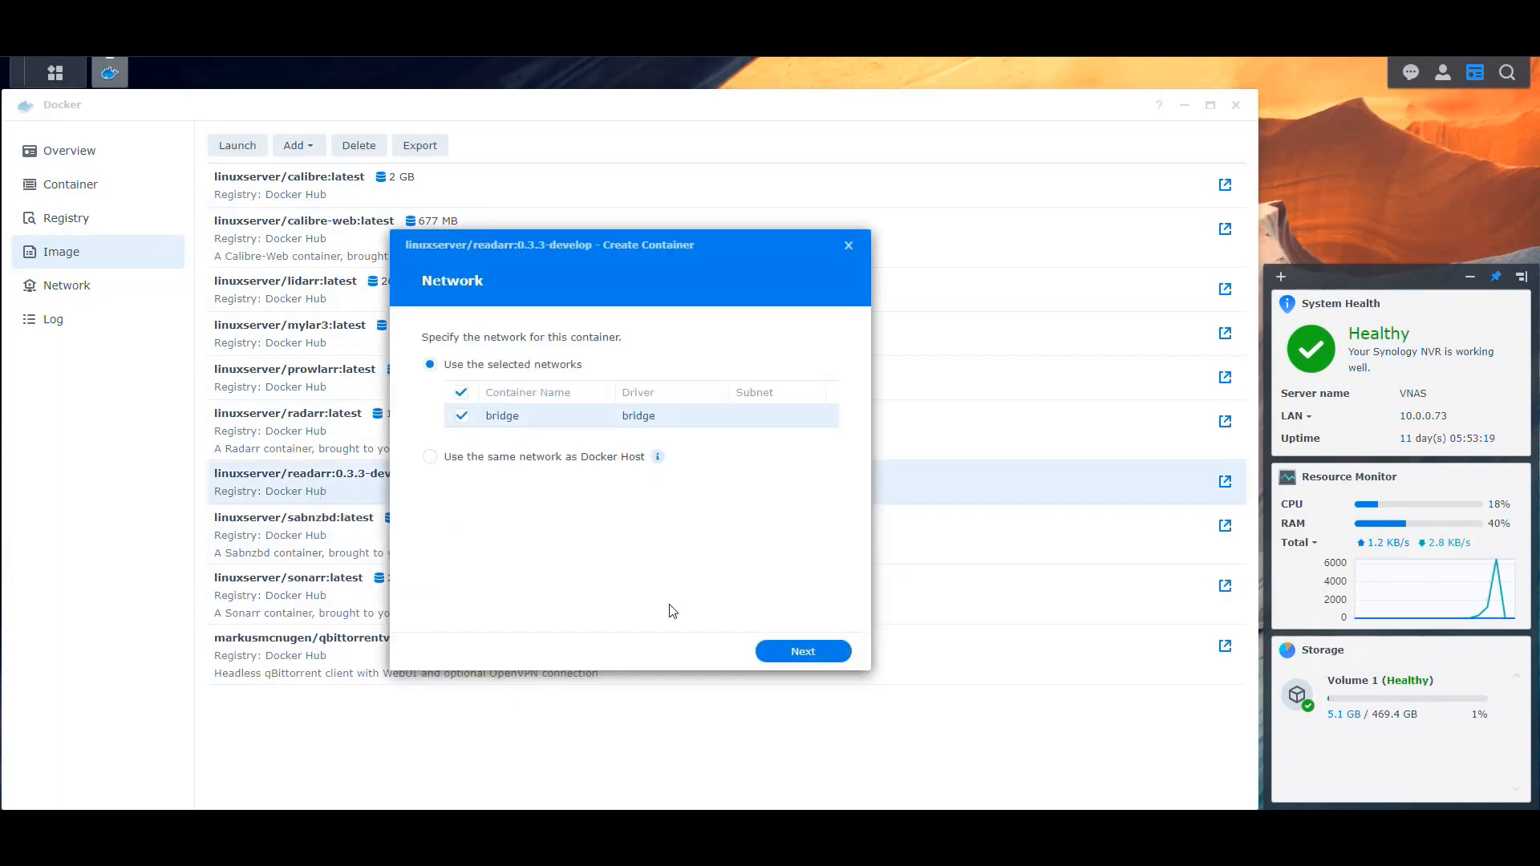
pyautogui.click(803, 652)
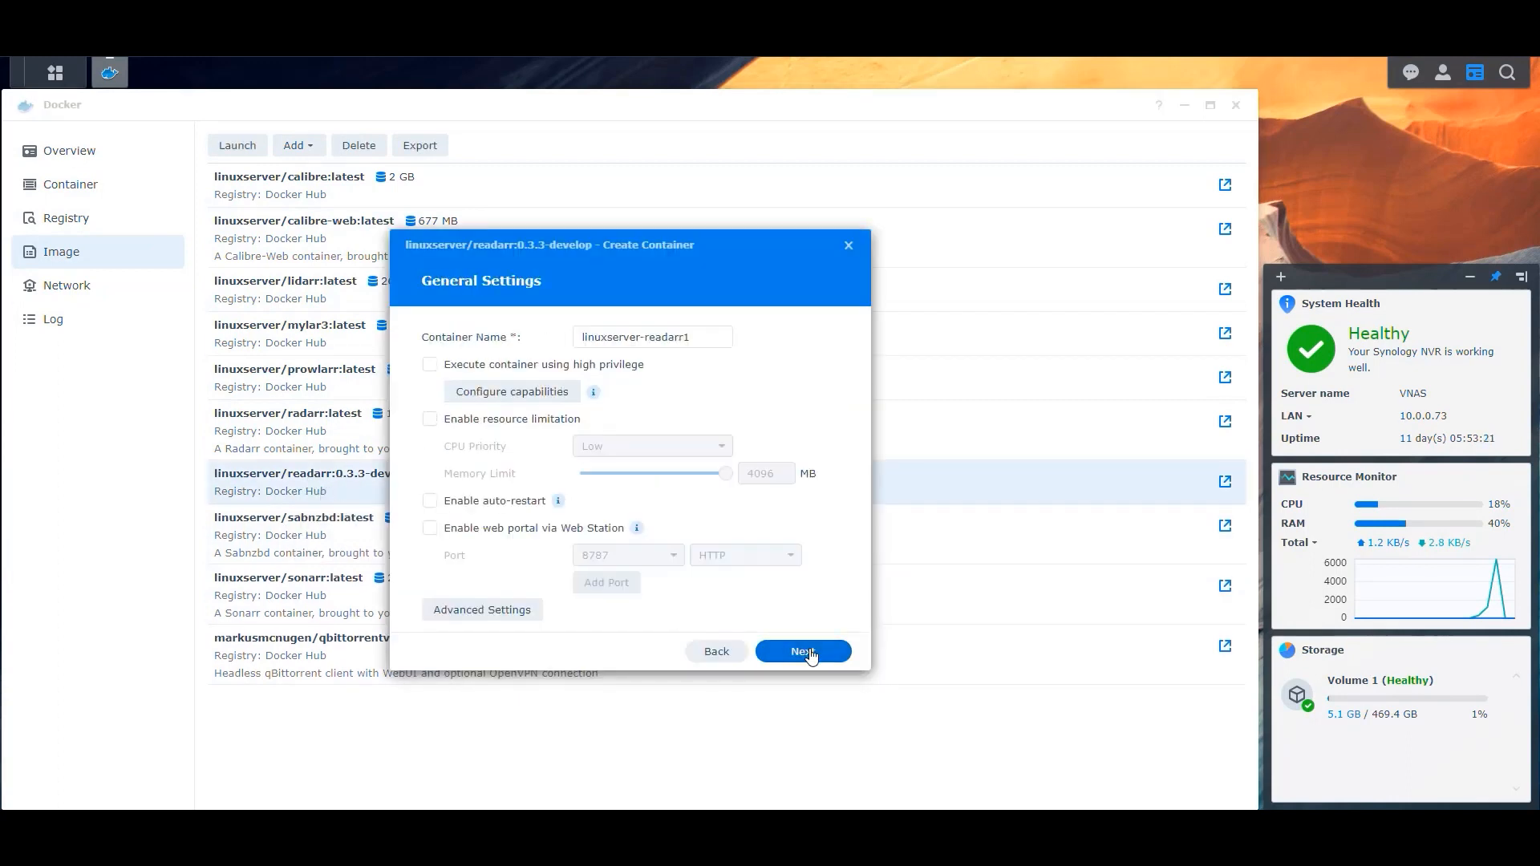
# Name the container Readarr and enable resource limitation and auto-restart.
pyautogui.click(686, 337)
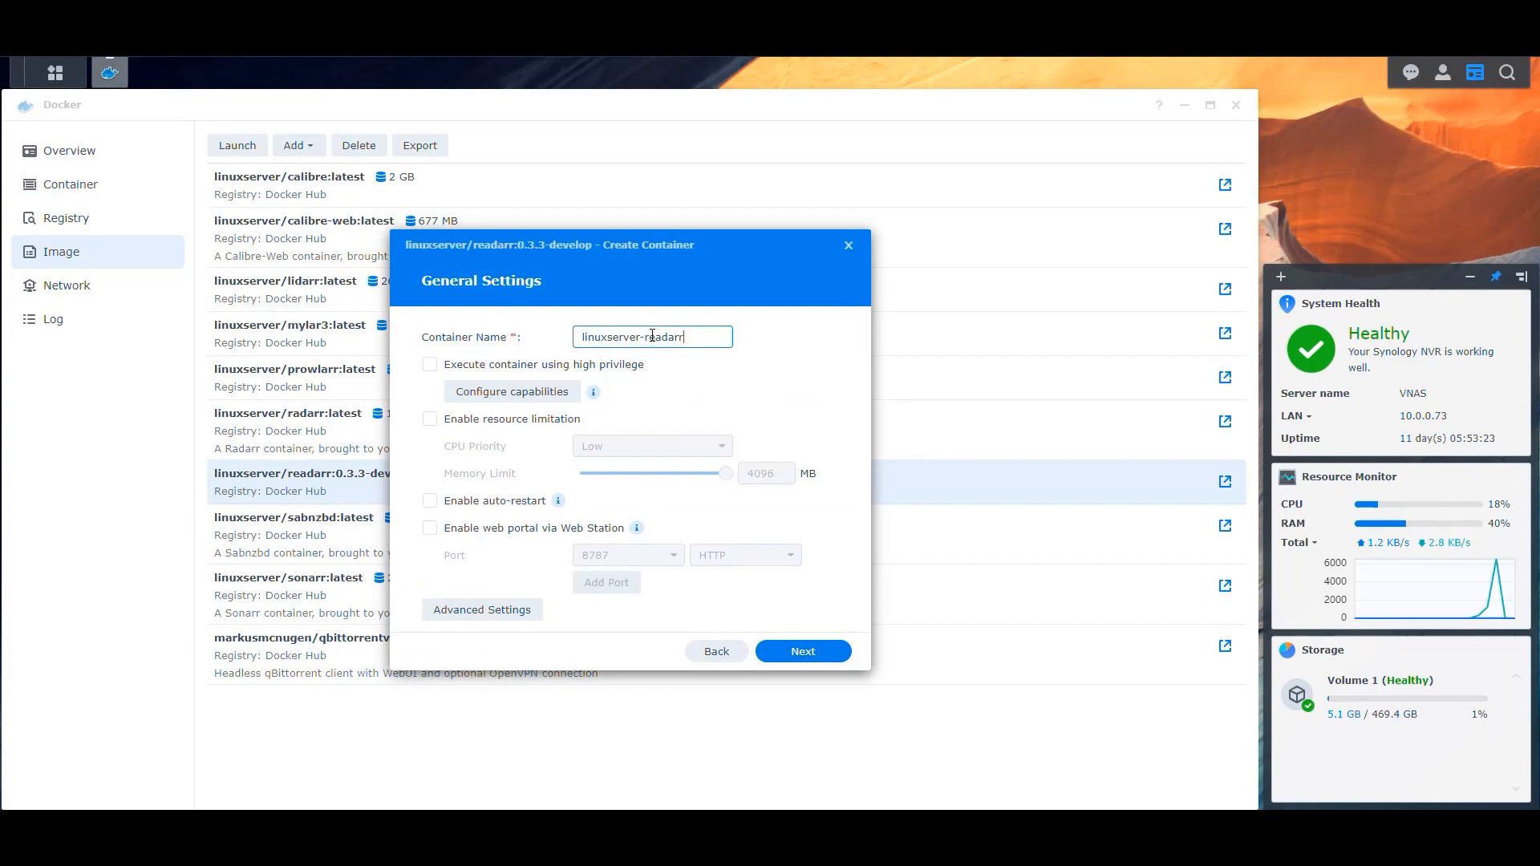
pyautogui.moveTo(652, 337); pyautogui.dragTo(456, 337)
pyautogui.write('Readarr')
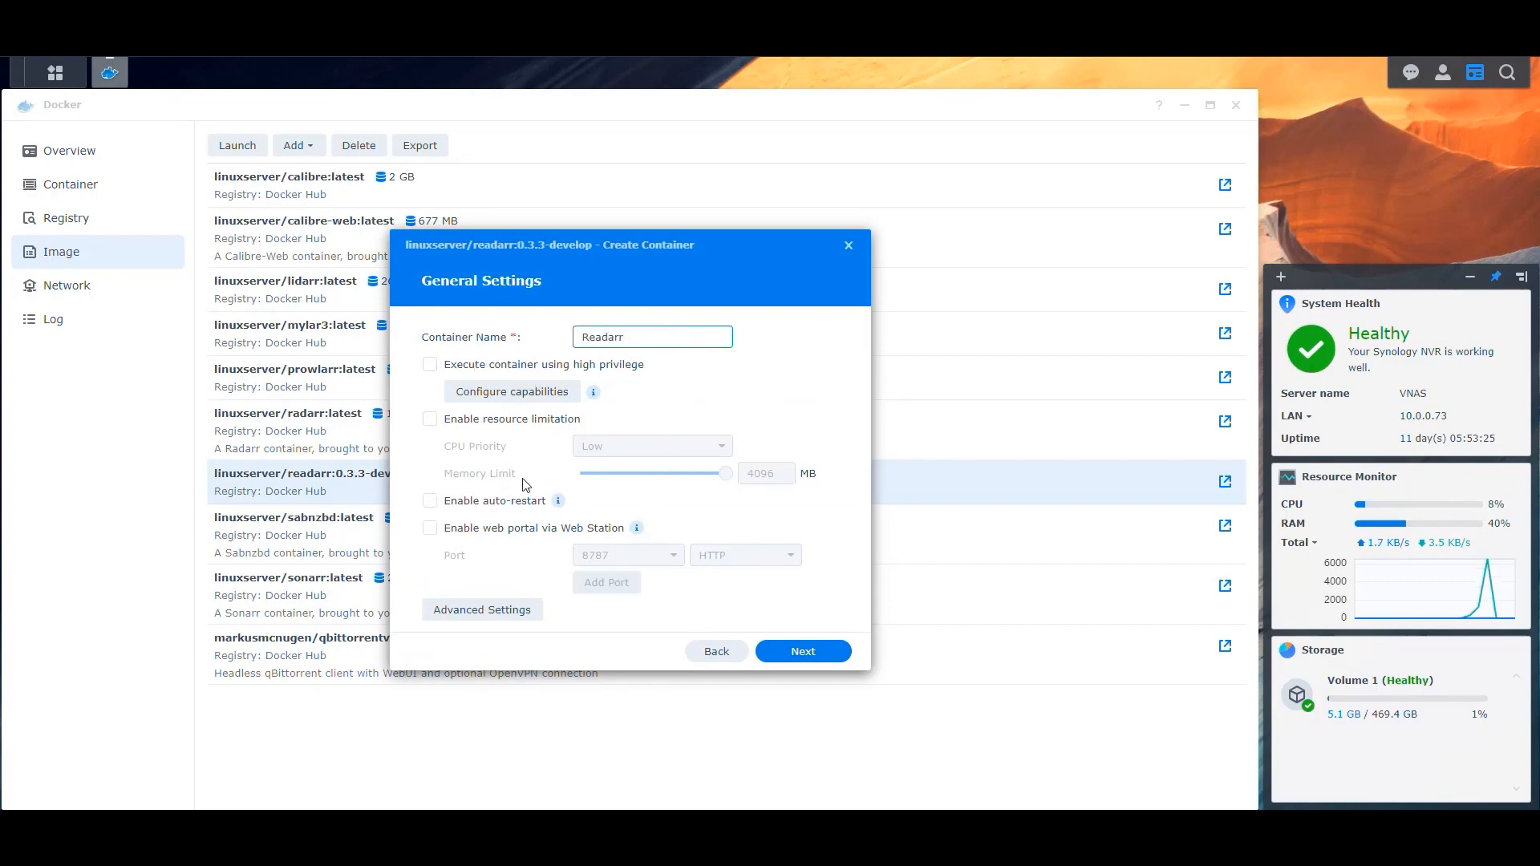
pyautogui.click(482, 420)
pyautogui.click(493, 501)
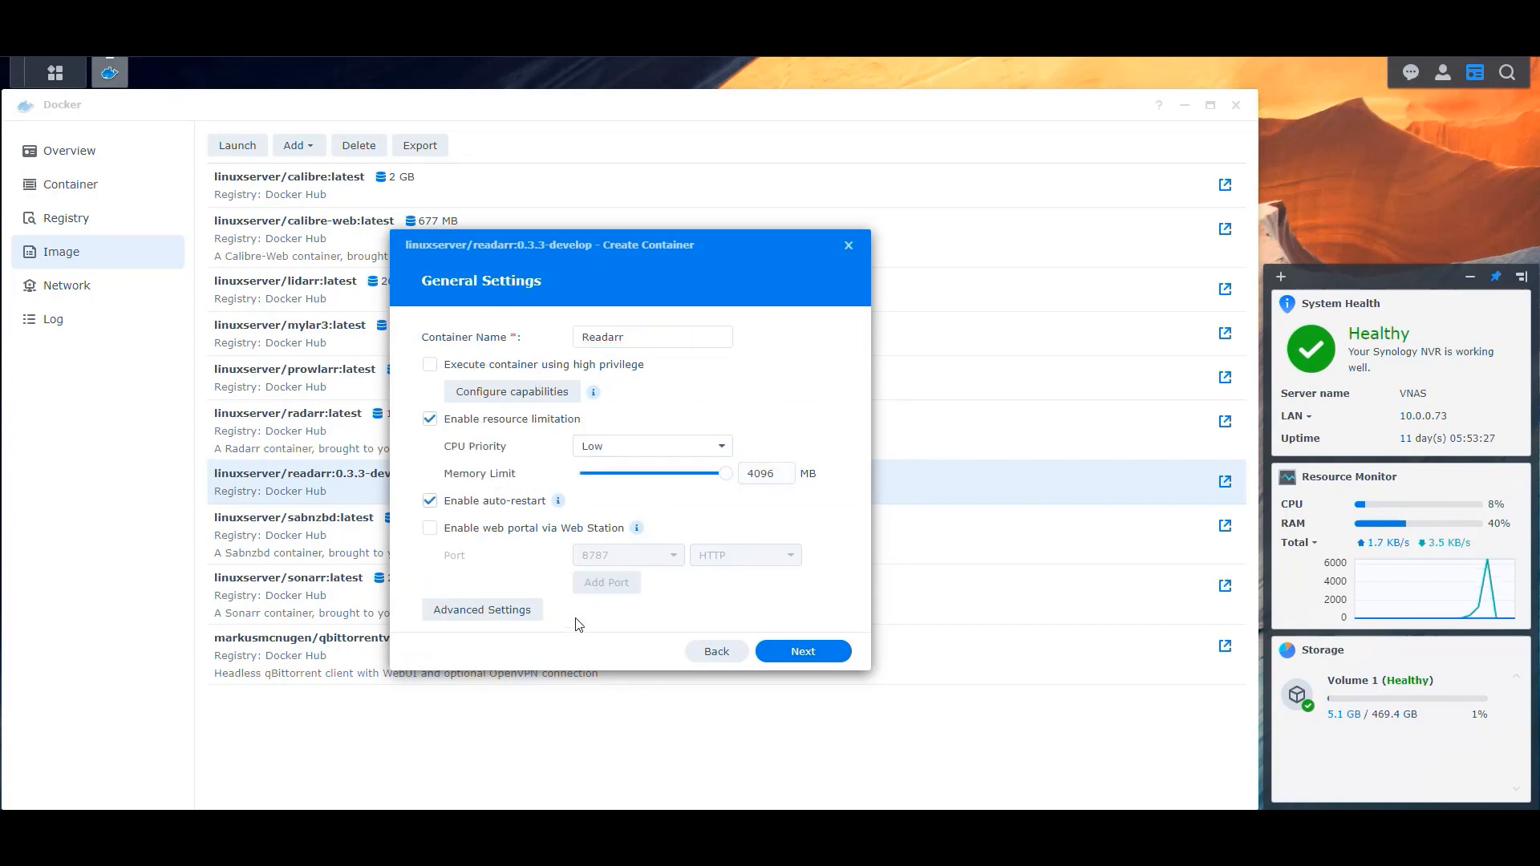
# In the container's advanced environment settings, add a TZ variable with value America/New_York.
pyautogui.click(479, 612)
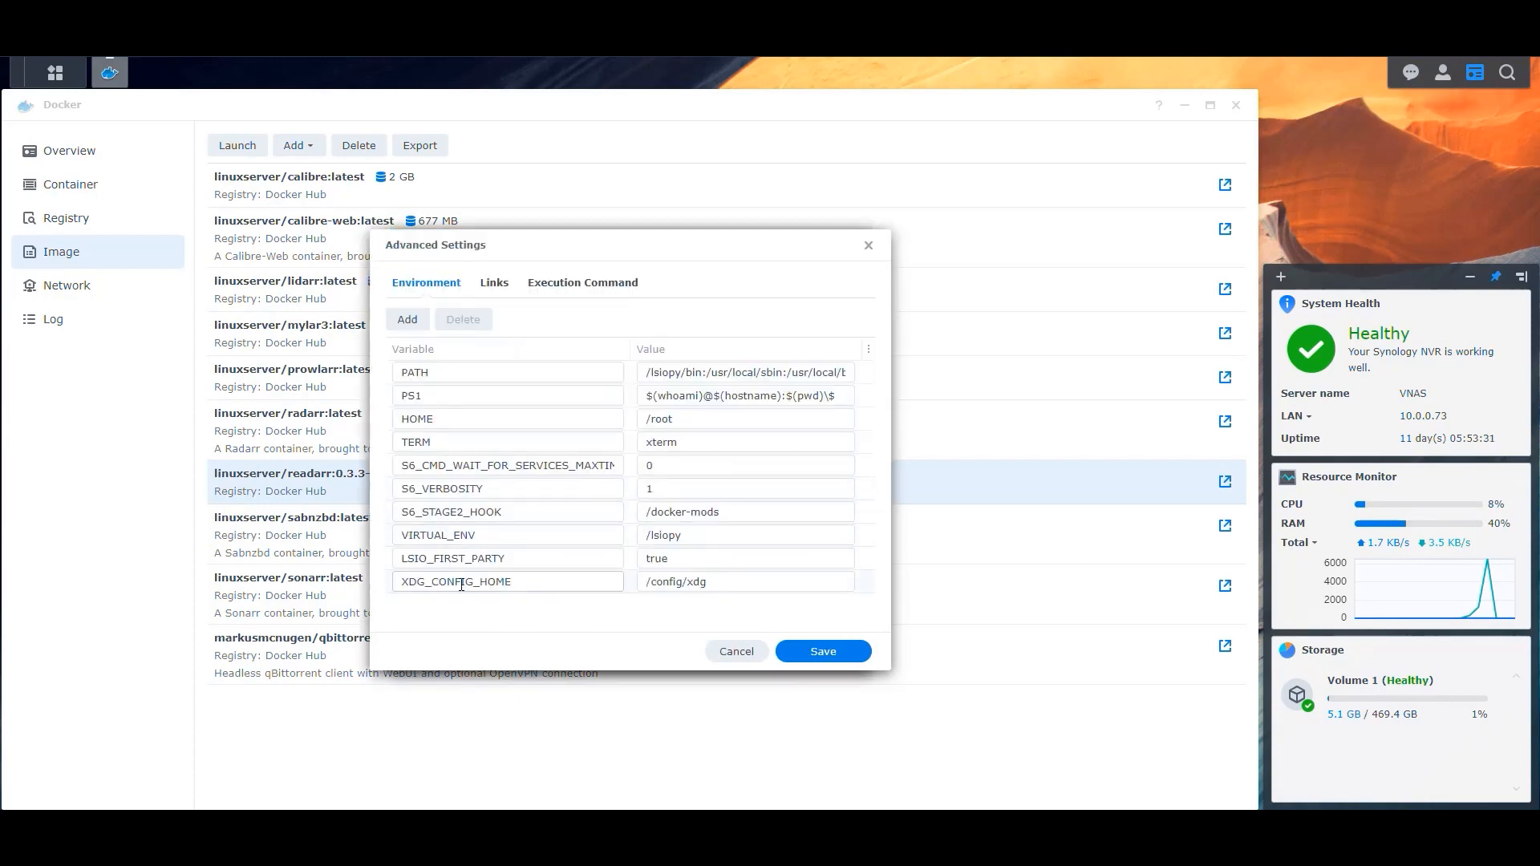
pyautogui.click(405, 321)
pyautogui.click(405, 322)
pyautogui.click(406, 322)
pyautogui.scroll(-1, 552, 452)
pyautogui.click(460, 564)
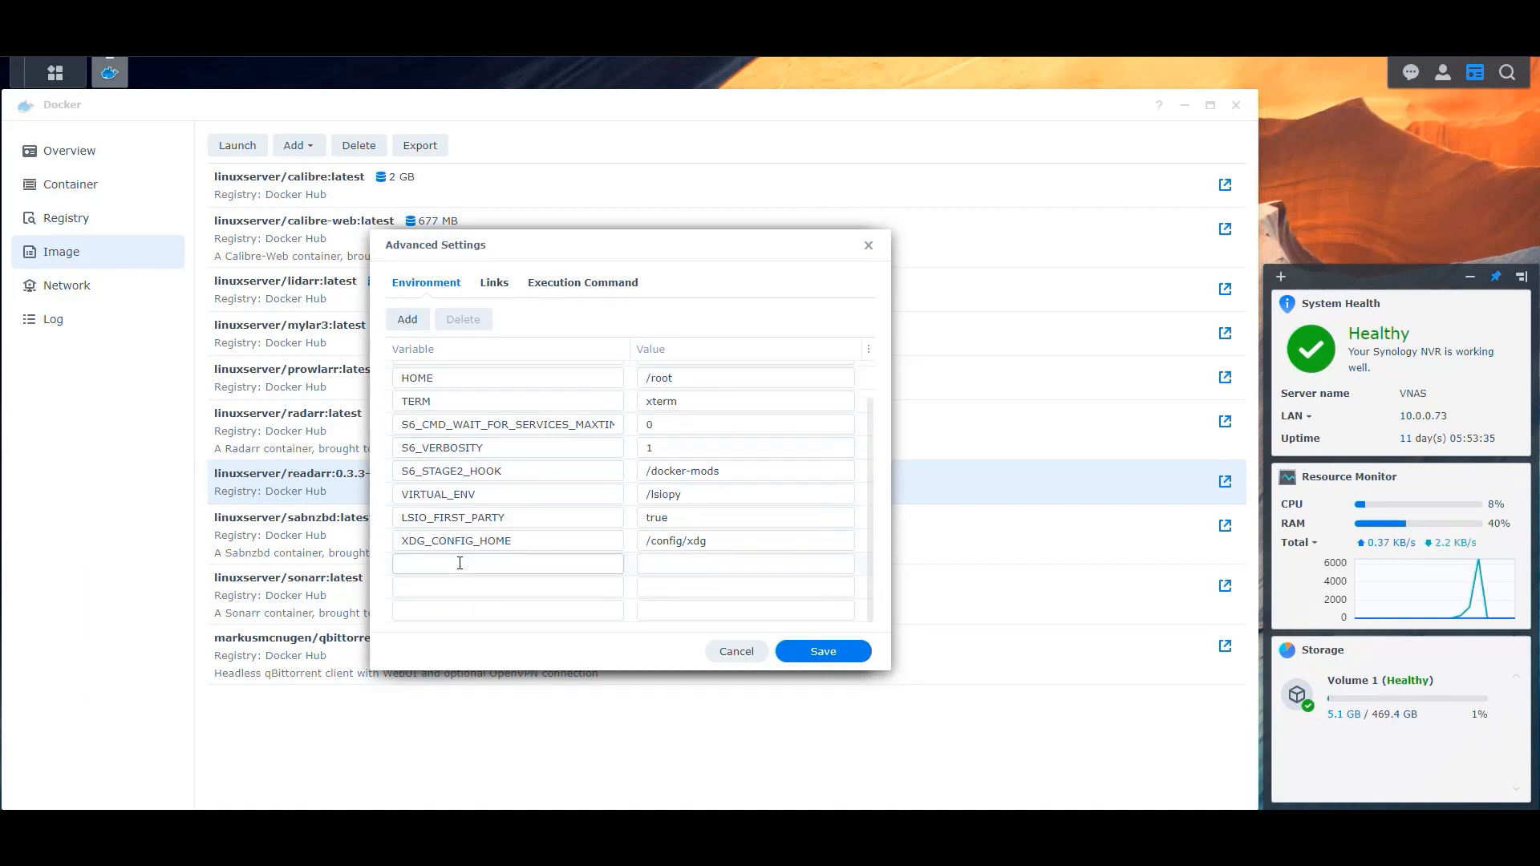
pyautogui.write('TZ')
pyautogui.press('Tab')
pyautogui.write('Ameri')
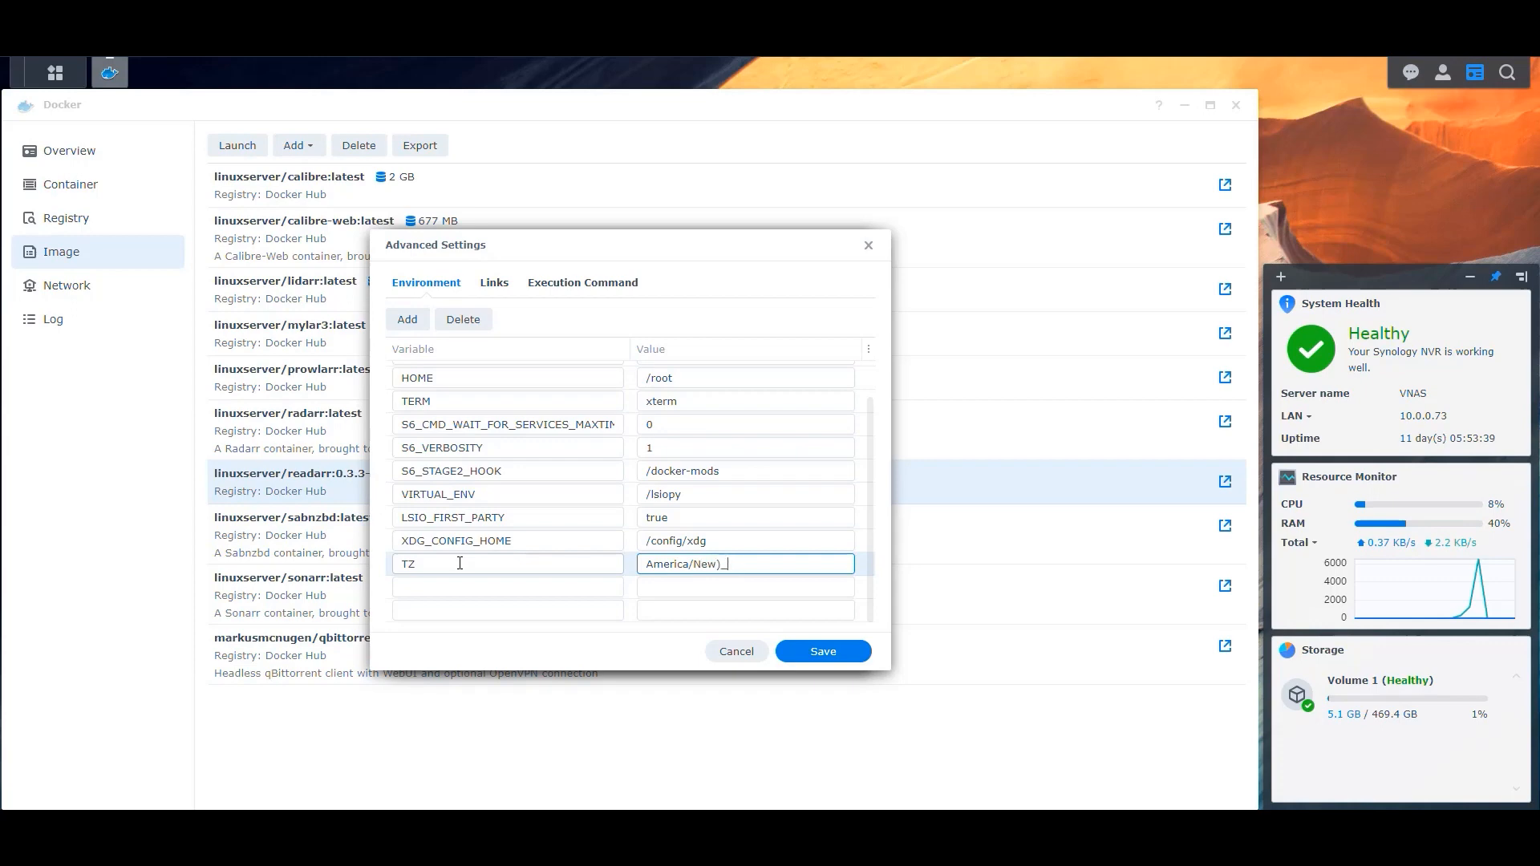
pyautogui.write('ca/New_York')
pyautogui.press('Tab')
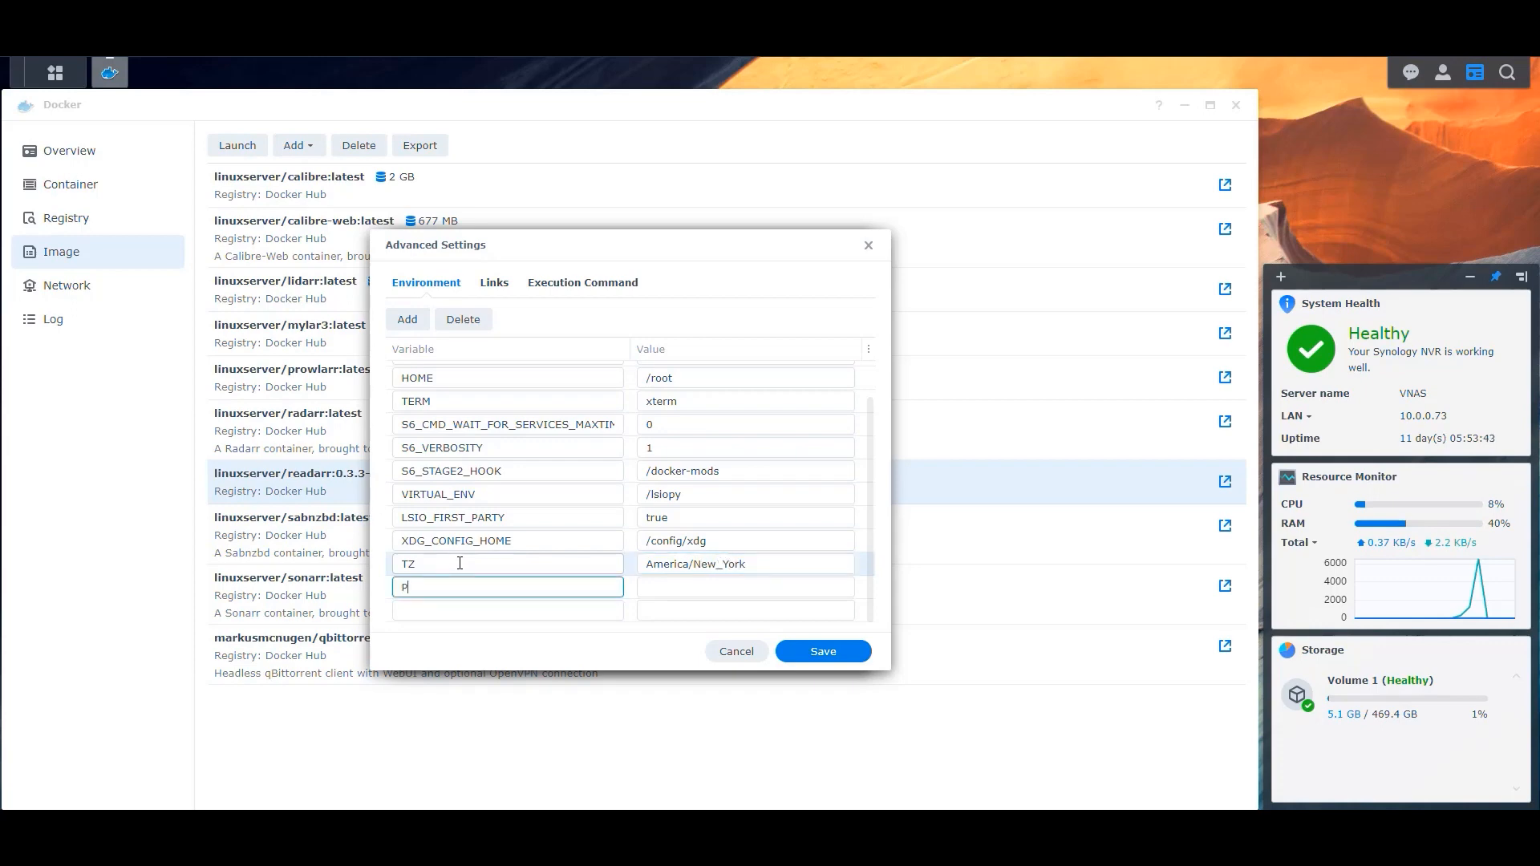
# Add a PUID environment variable with value 1026.
pyautogui.press('Tab')
pyautogui.write('1026')
pyautogui.press('Tab')
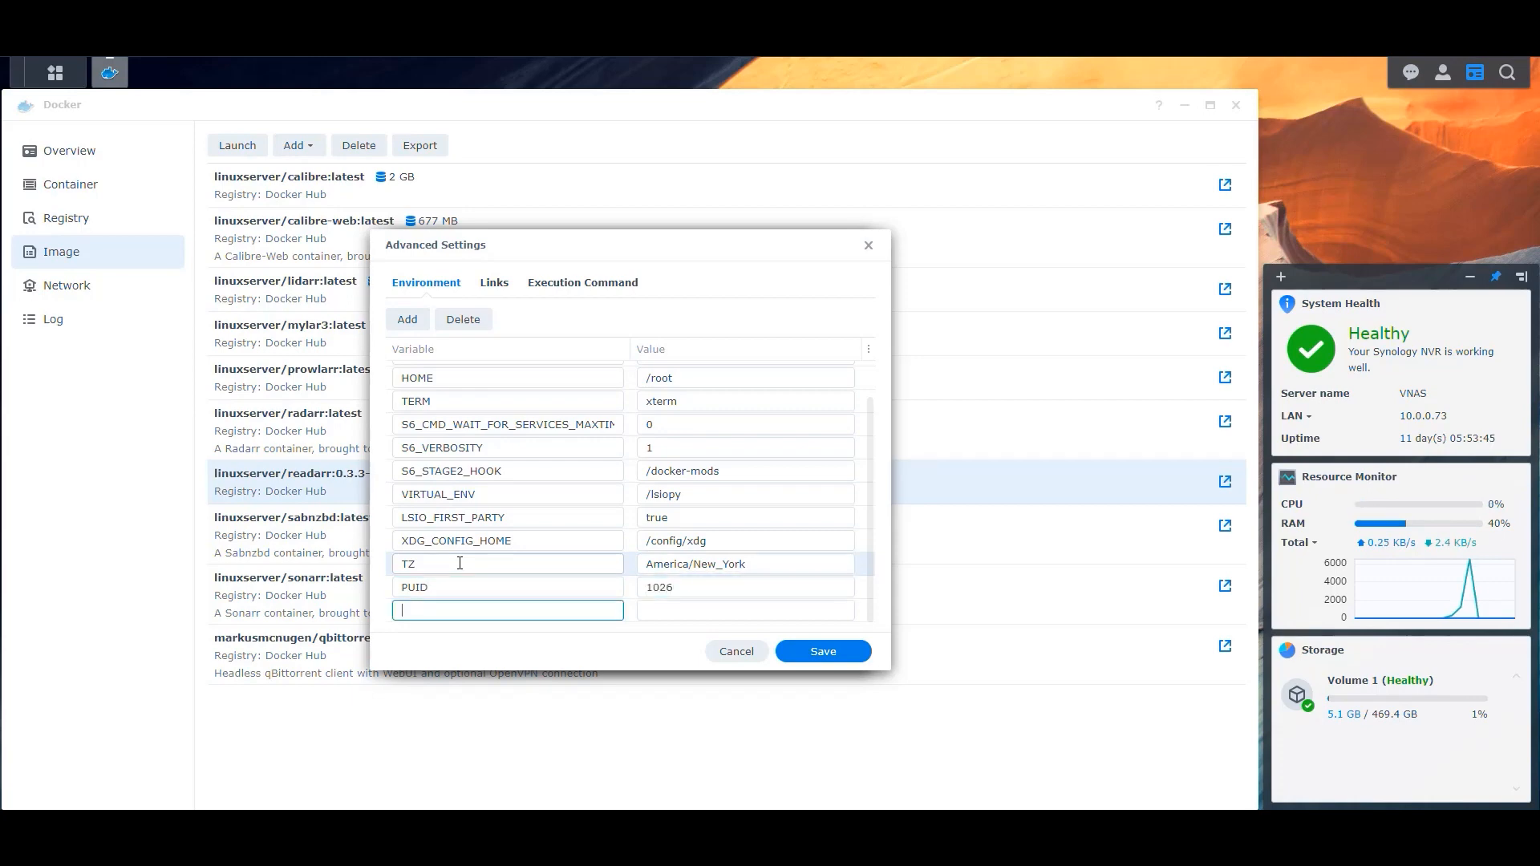
# Add a PGID environment variable with value 100 and save the advanced settings.
pyautogui.press('Tab')
pyautogui.write('1')
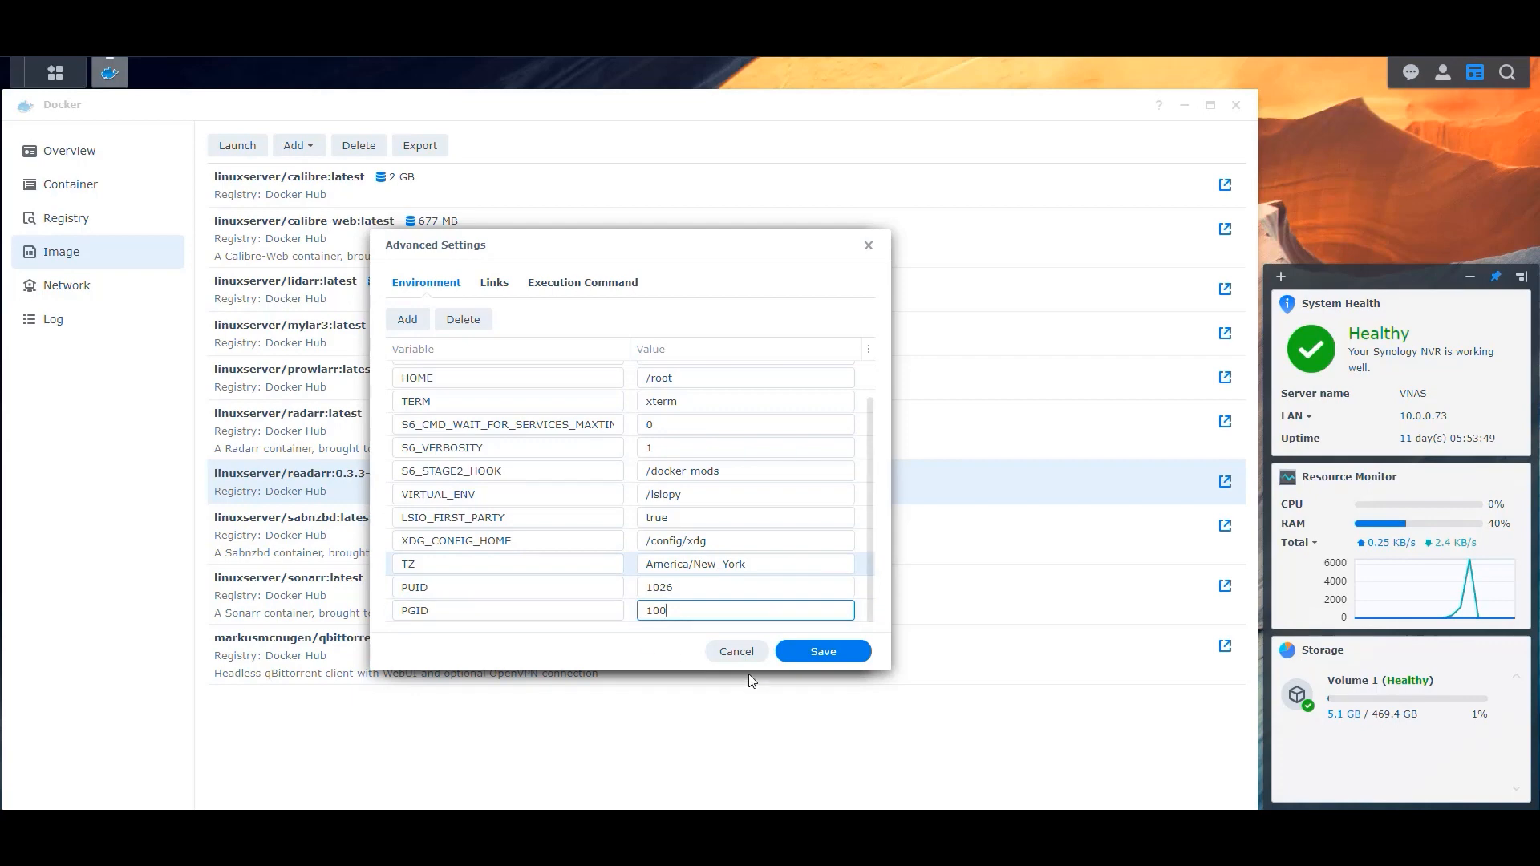
pyautogui.click(842, 655)
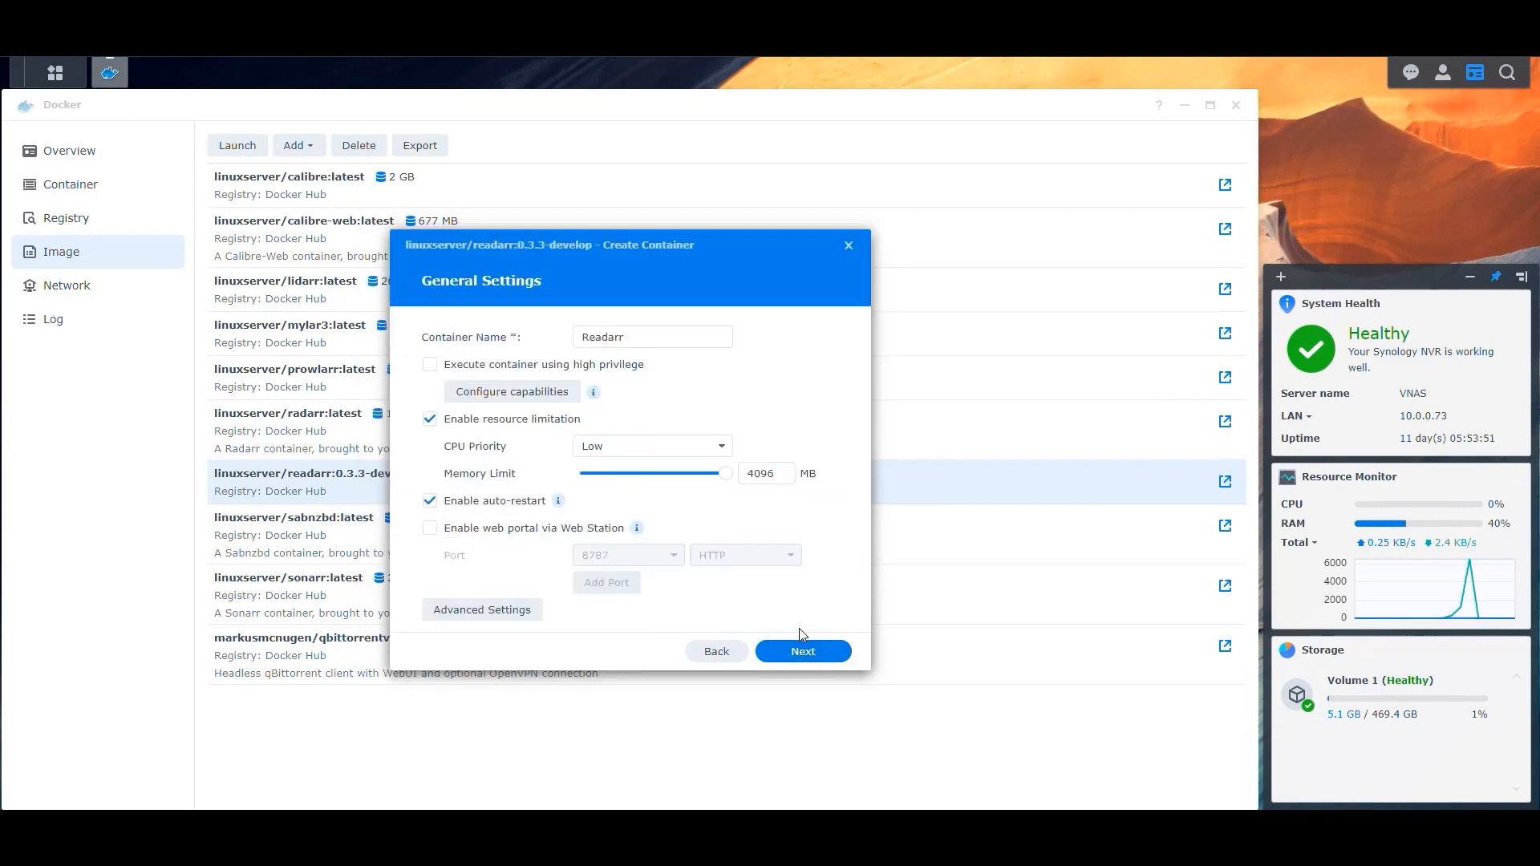
# Map local port 8086 to the container port 8787.
pyautogui.click(804, 650)
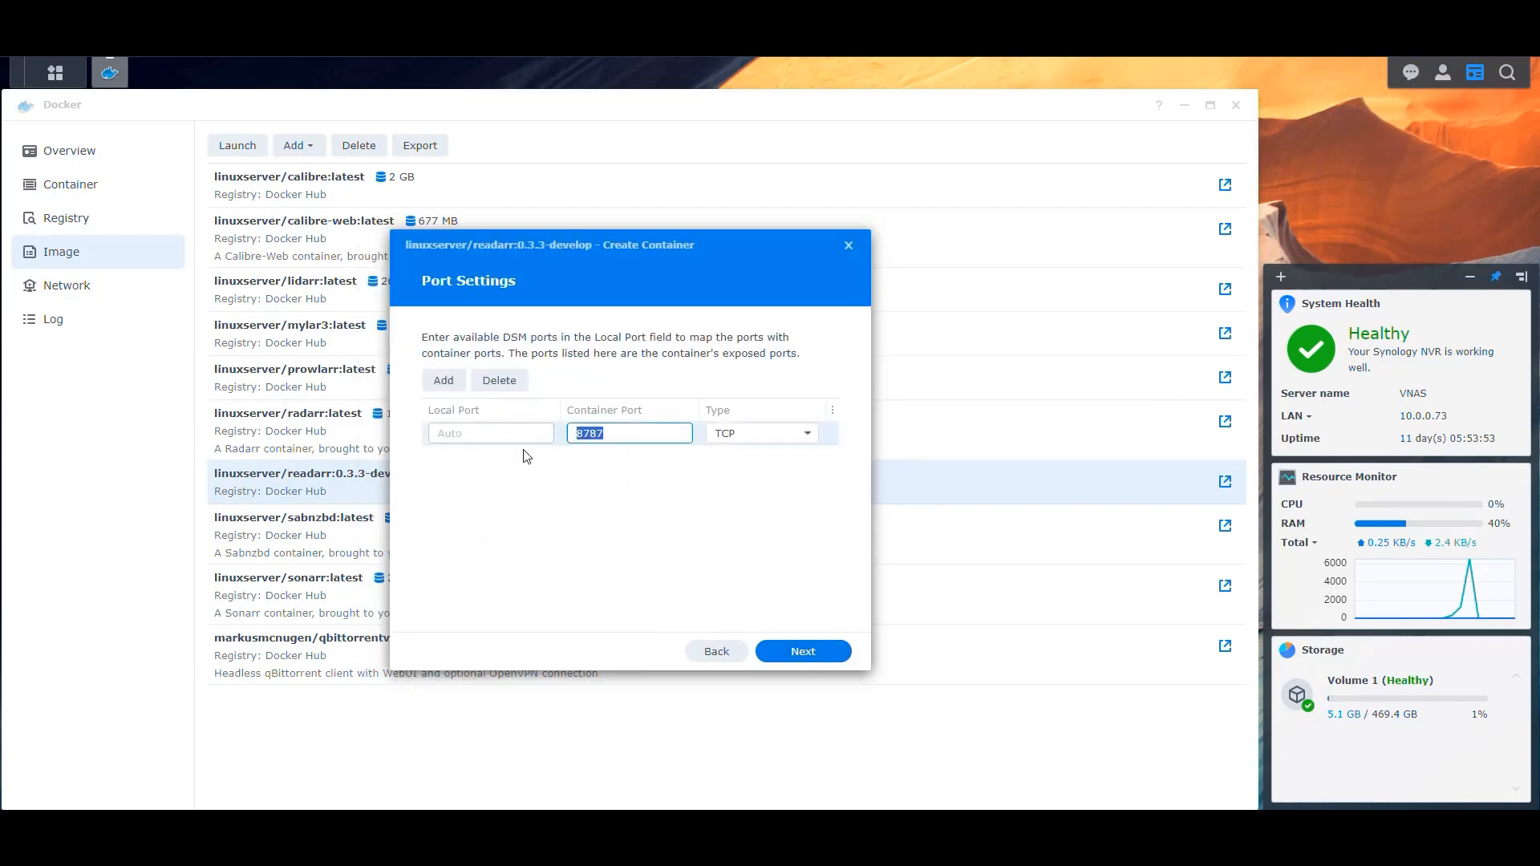
pyautogui.click(485, 433)
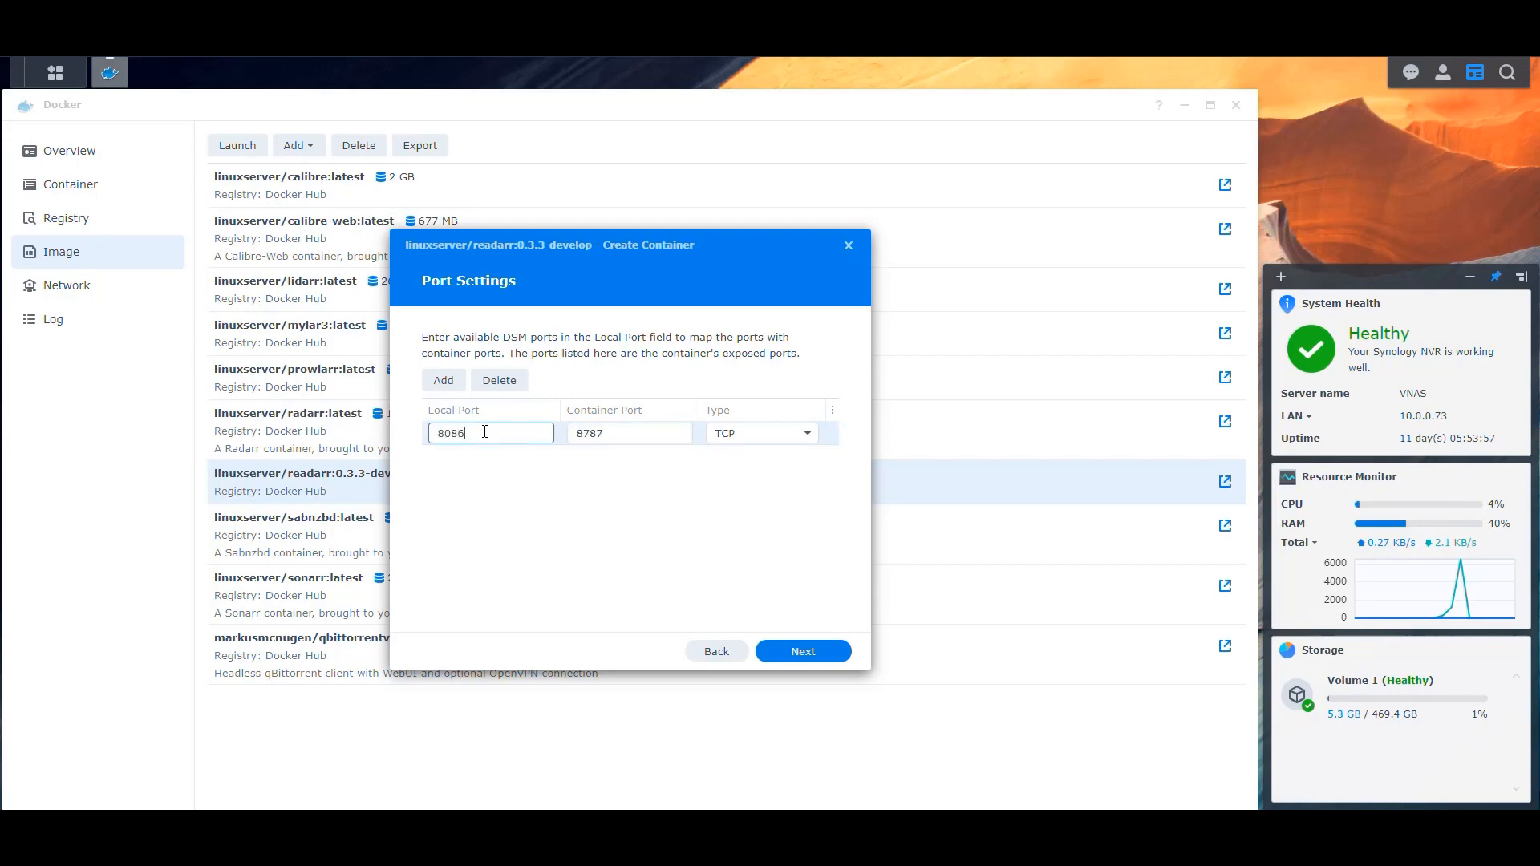
pyautogui.click(623, 534)
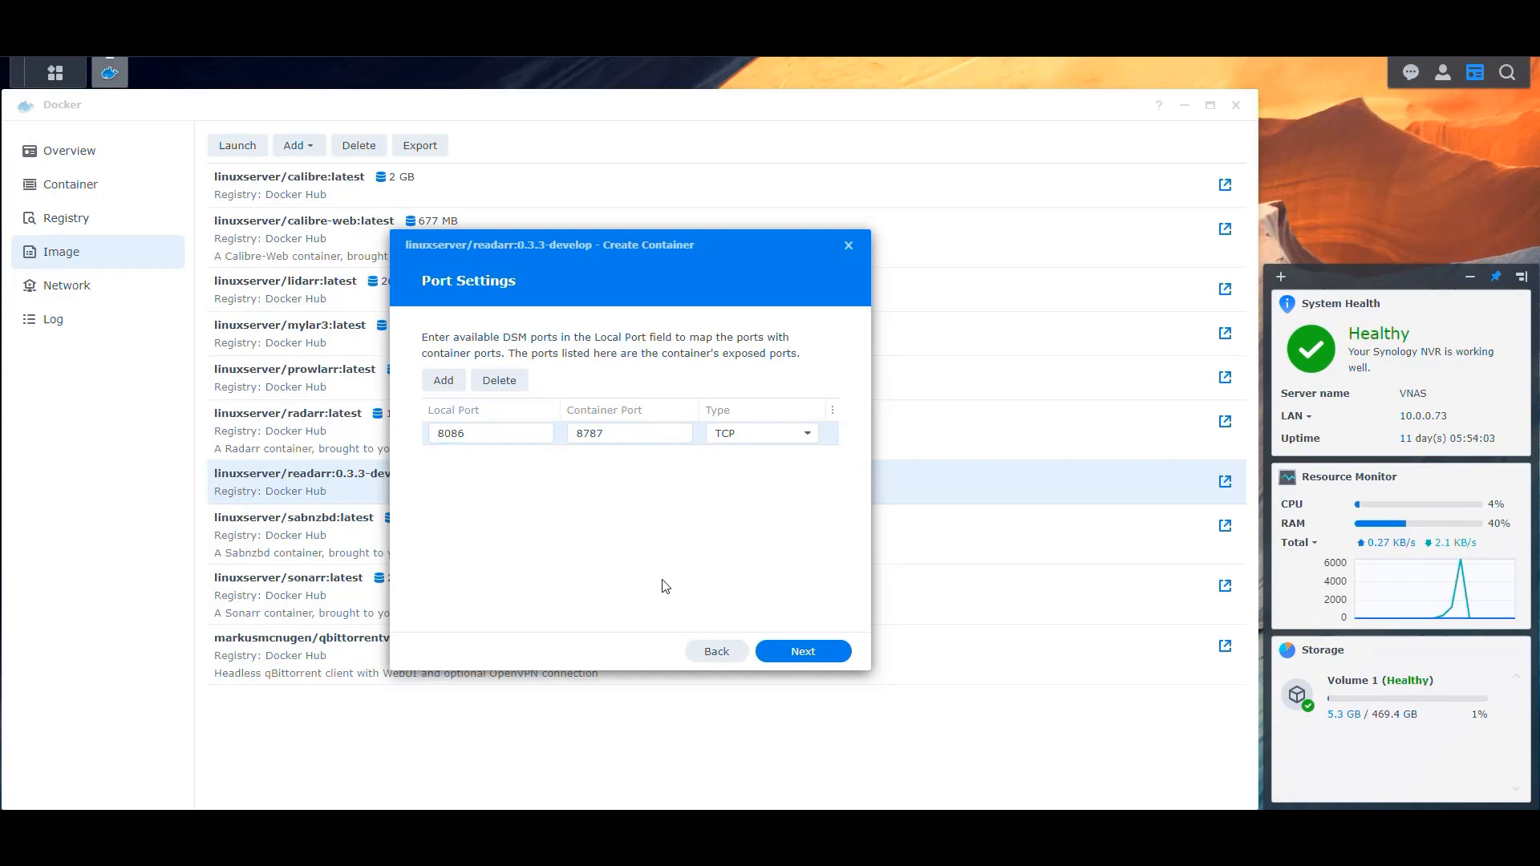
pyautogui.click(803, 652)
# Add the docker/Configs/Readarr folder as a volume.
pyautogui.click(620, 560)
pyautogui.click(625, 349)
pyautogui.click(635, 372)
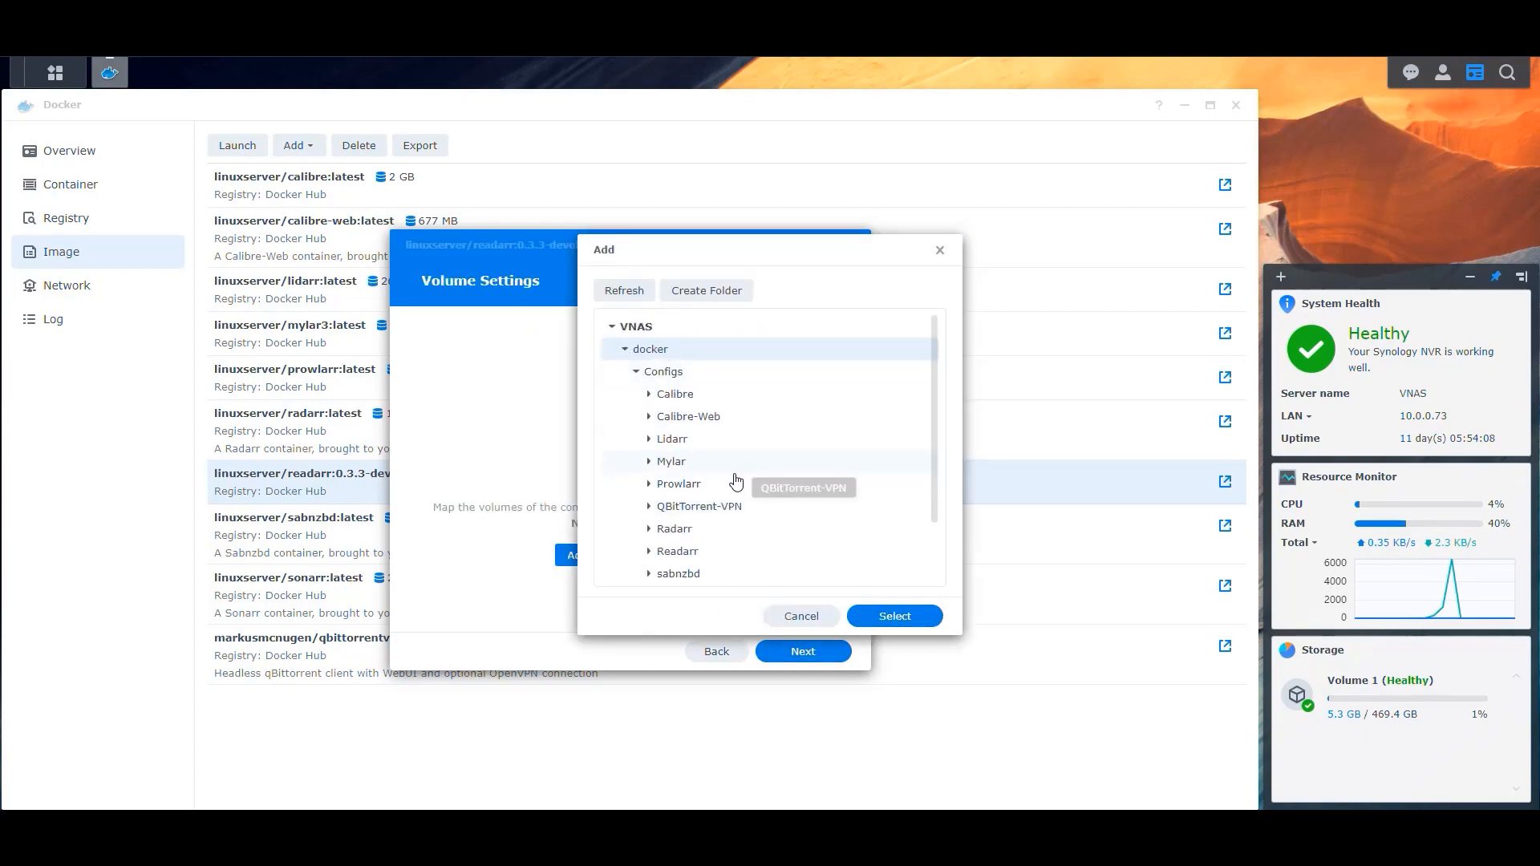
pyautogui.scroll(-2, 734, 479)
pyautogui.click(681, 482)
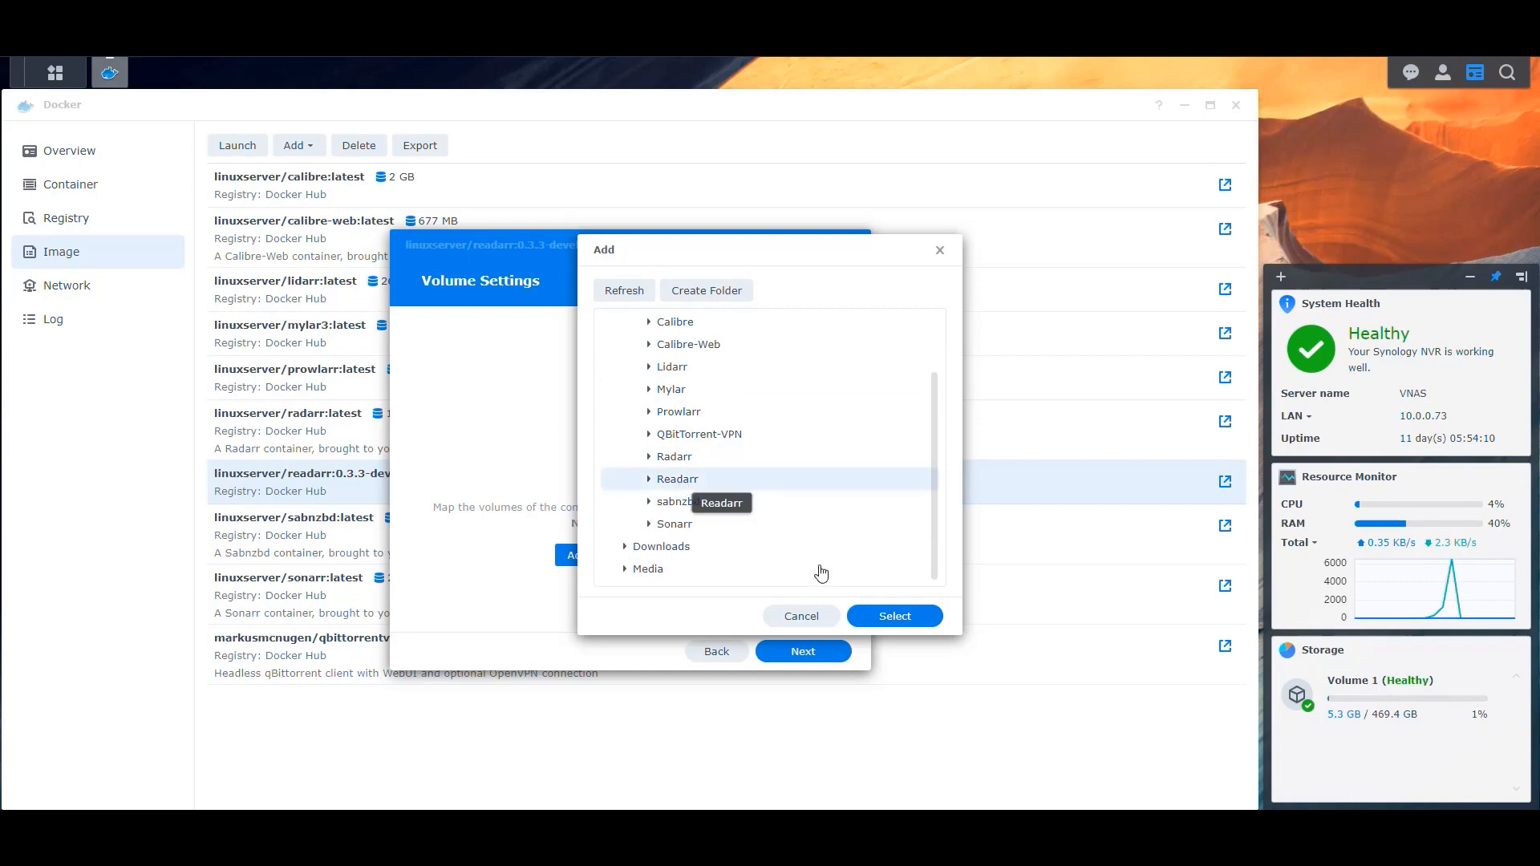
pyautogui.click(893, 618)
# Add the Downloads/completed/readarr folder as a volume.
pyautogui.click(544, 367)
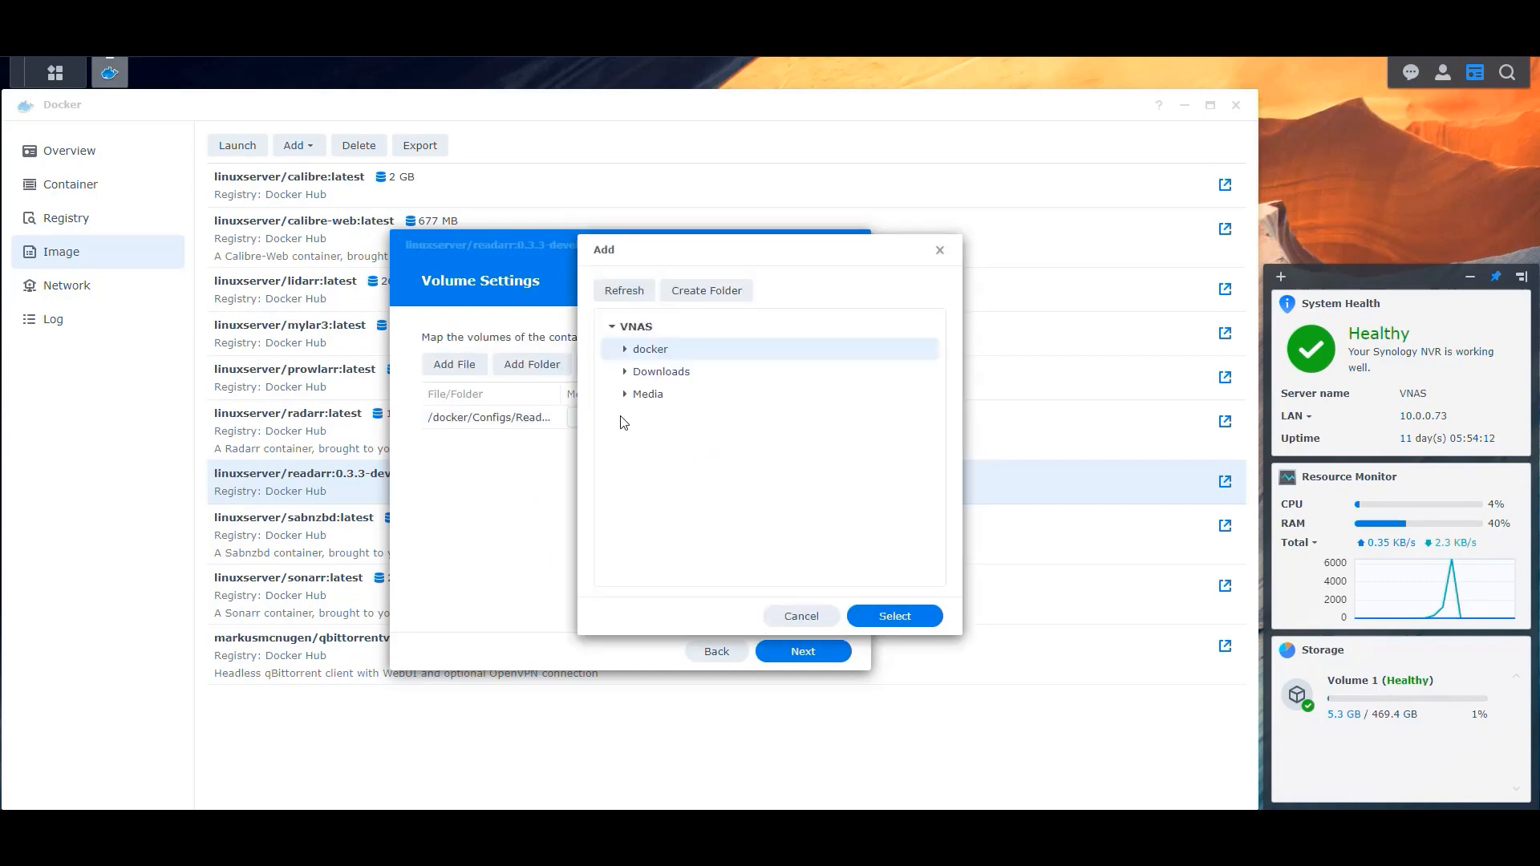
pyautogui.click(625, 372)
pyautogui.click(636, 393)
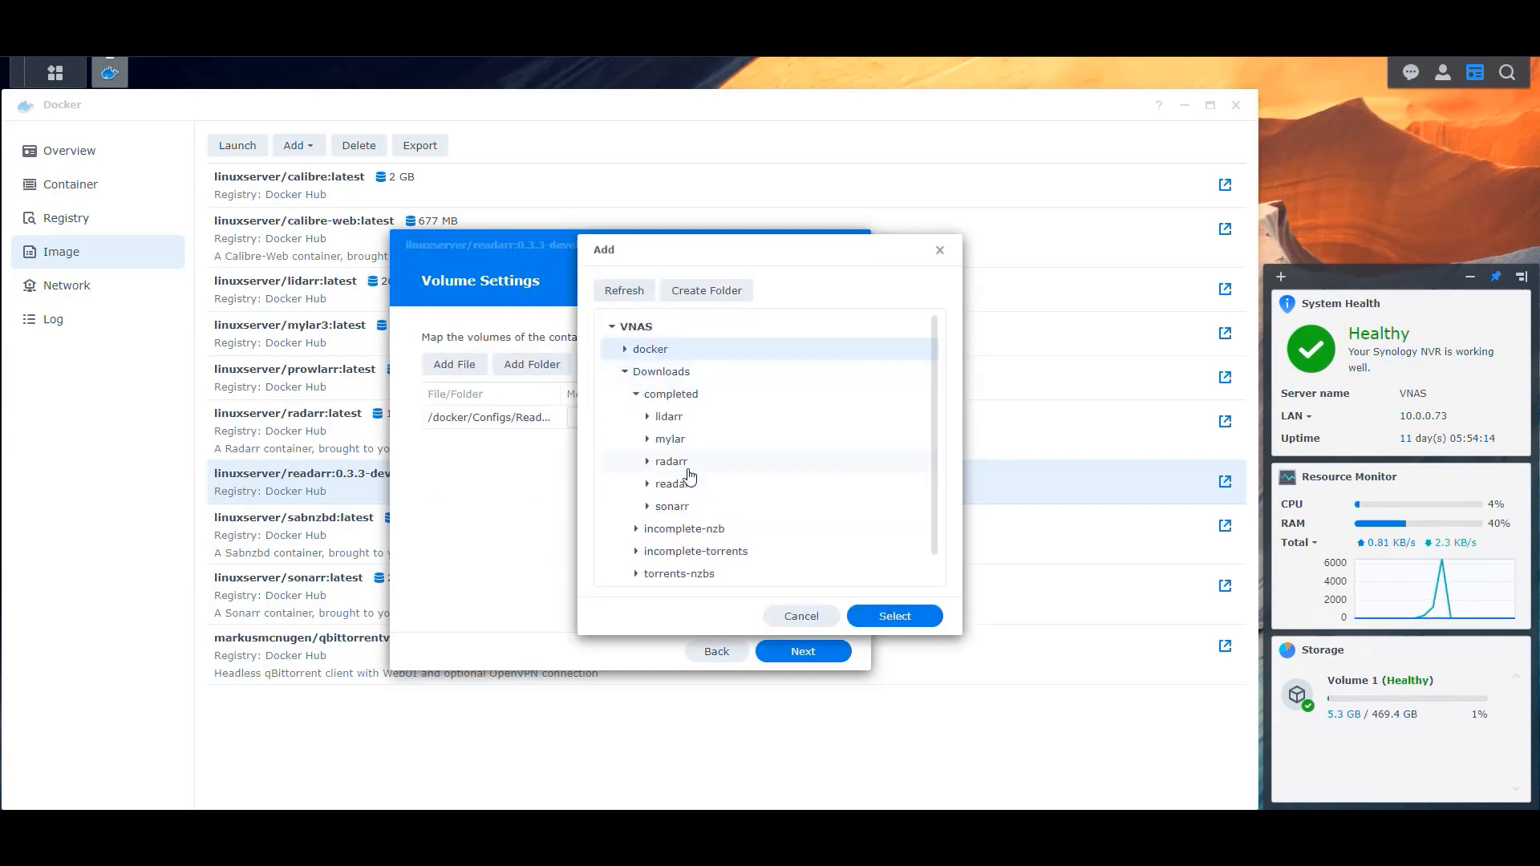
pyautogui.click(674, 485)
pyautogui.click(882, 616)
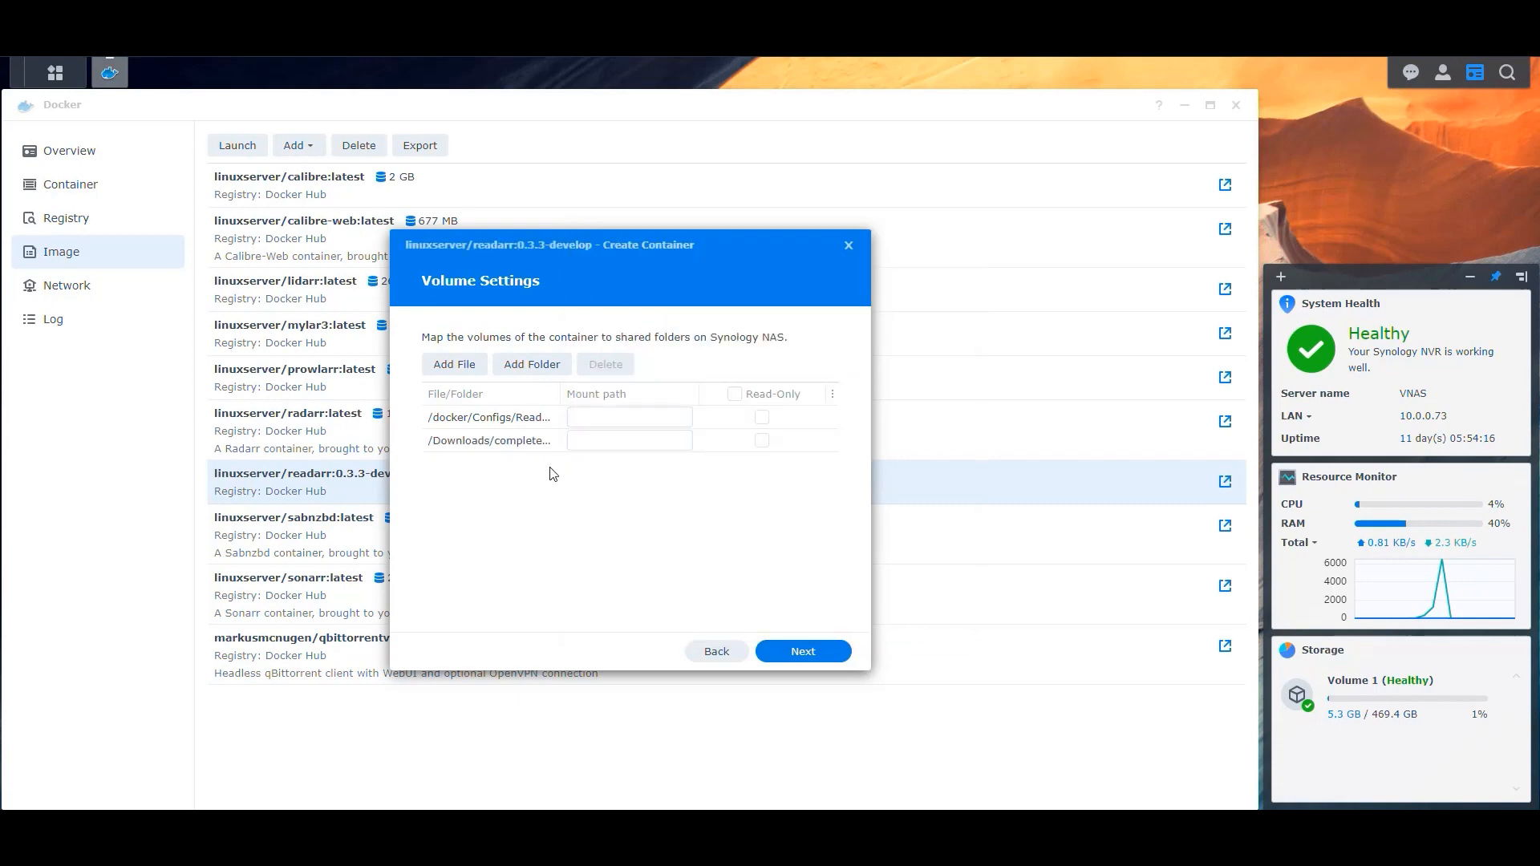
# Add the Media/Books folder as a volume.
pyautogui.click(523, 369)
pyautogui.click(625, 393)
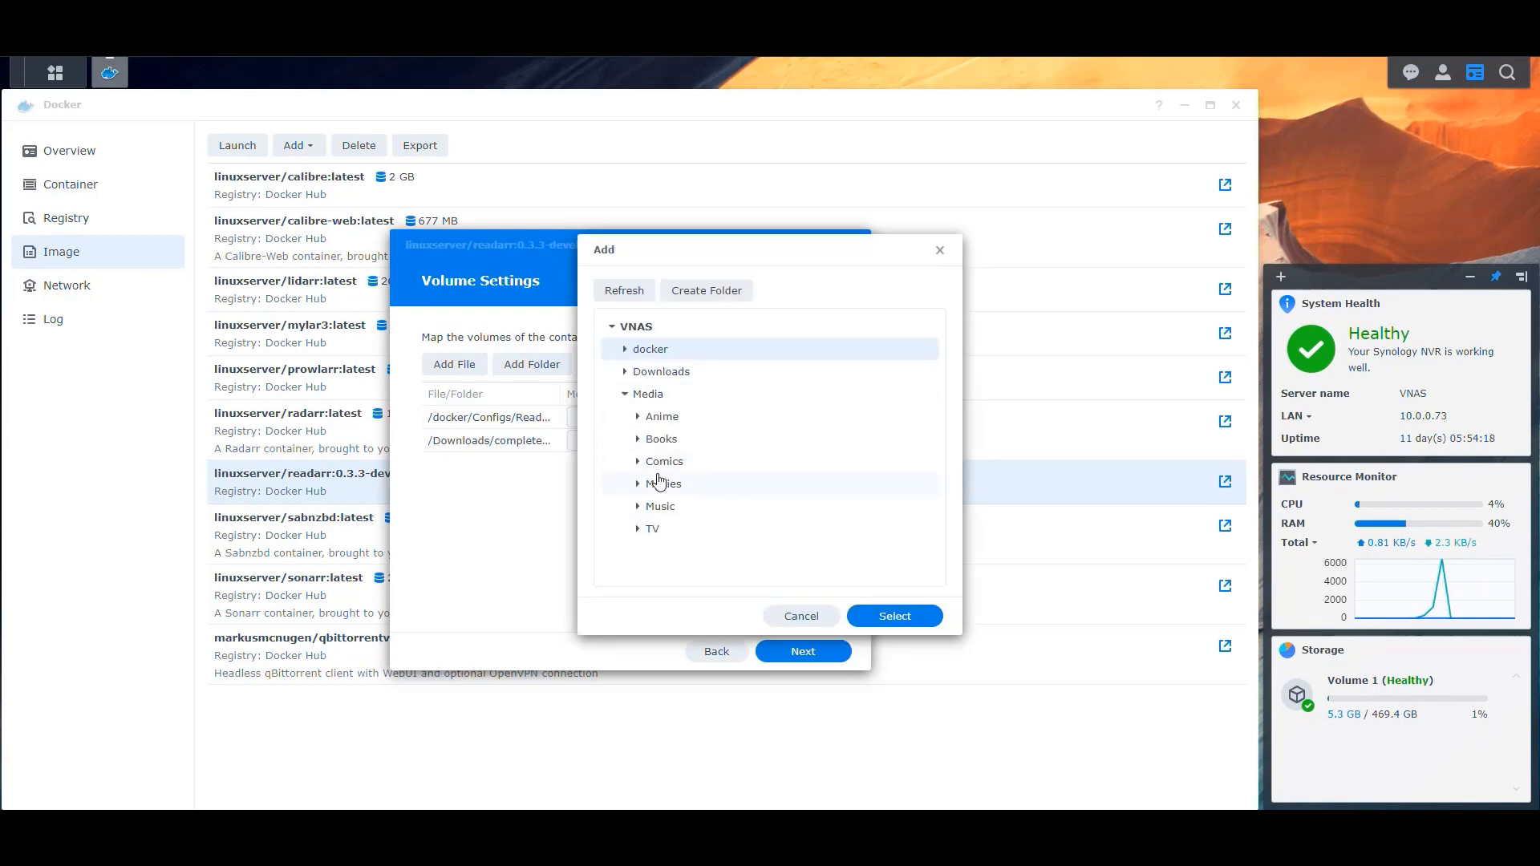
pyautogui.click(664, 439)
pyautogui.click(883, 616)
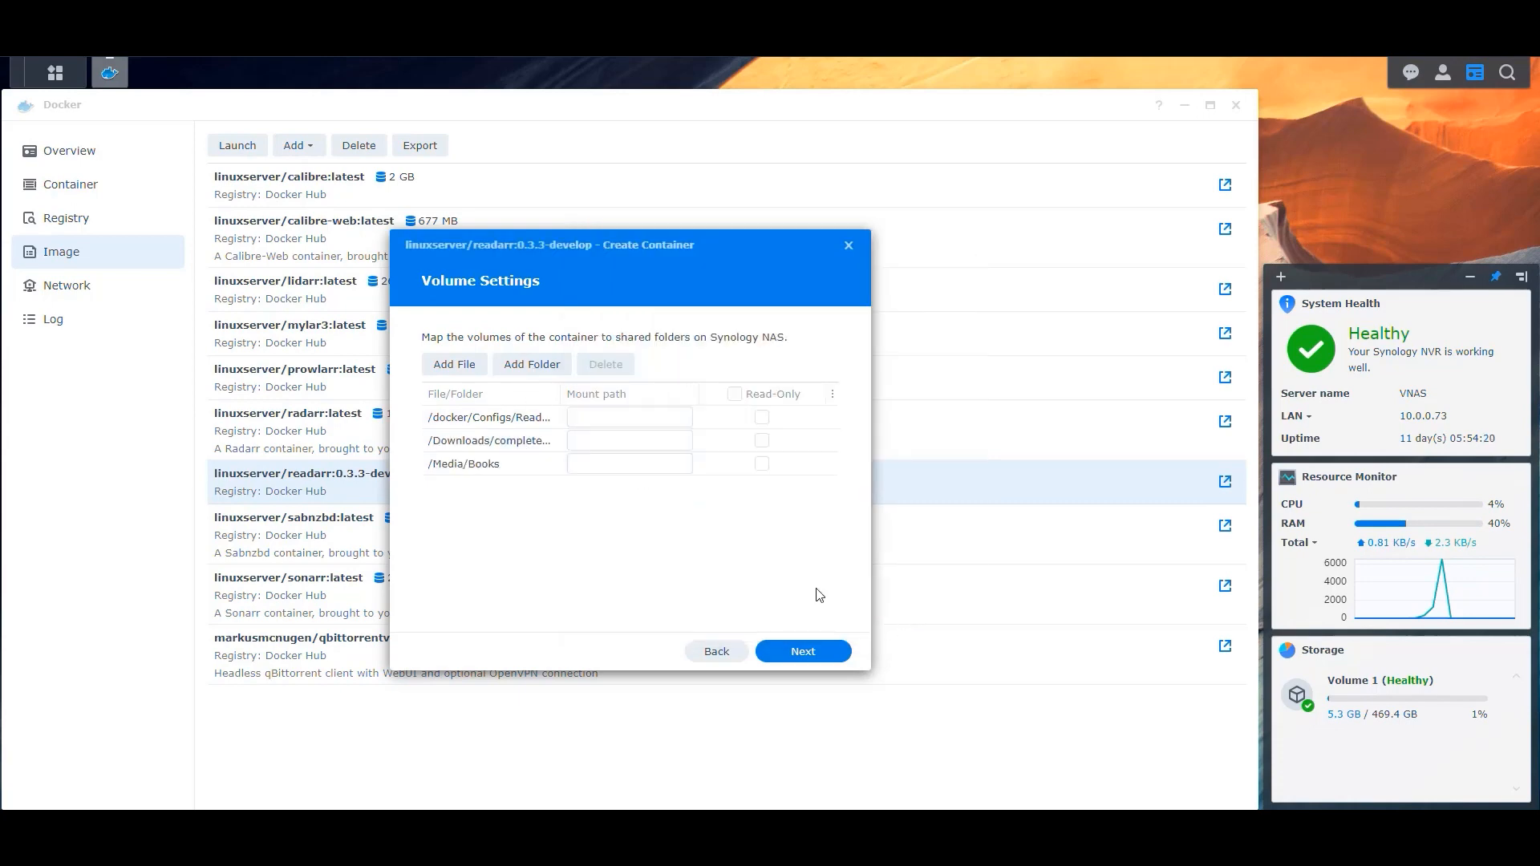
# Set the mount paths to /config, /downloads and /books for the three folders.
pyautogui.click(612, 415)
pyautogui.write('/config')
pyautogui.press('Tab')
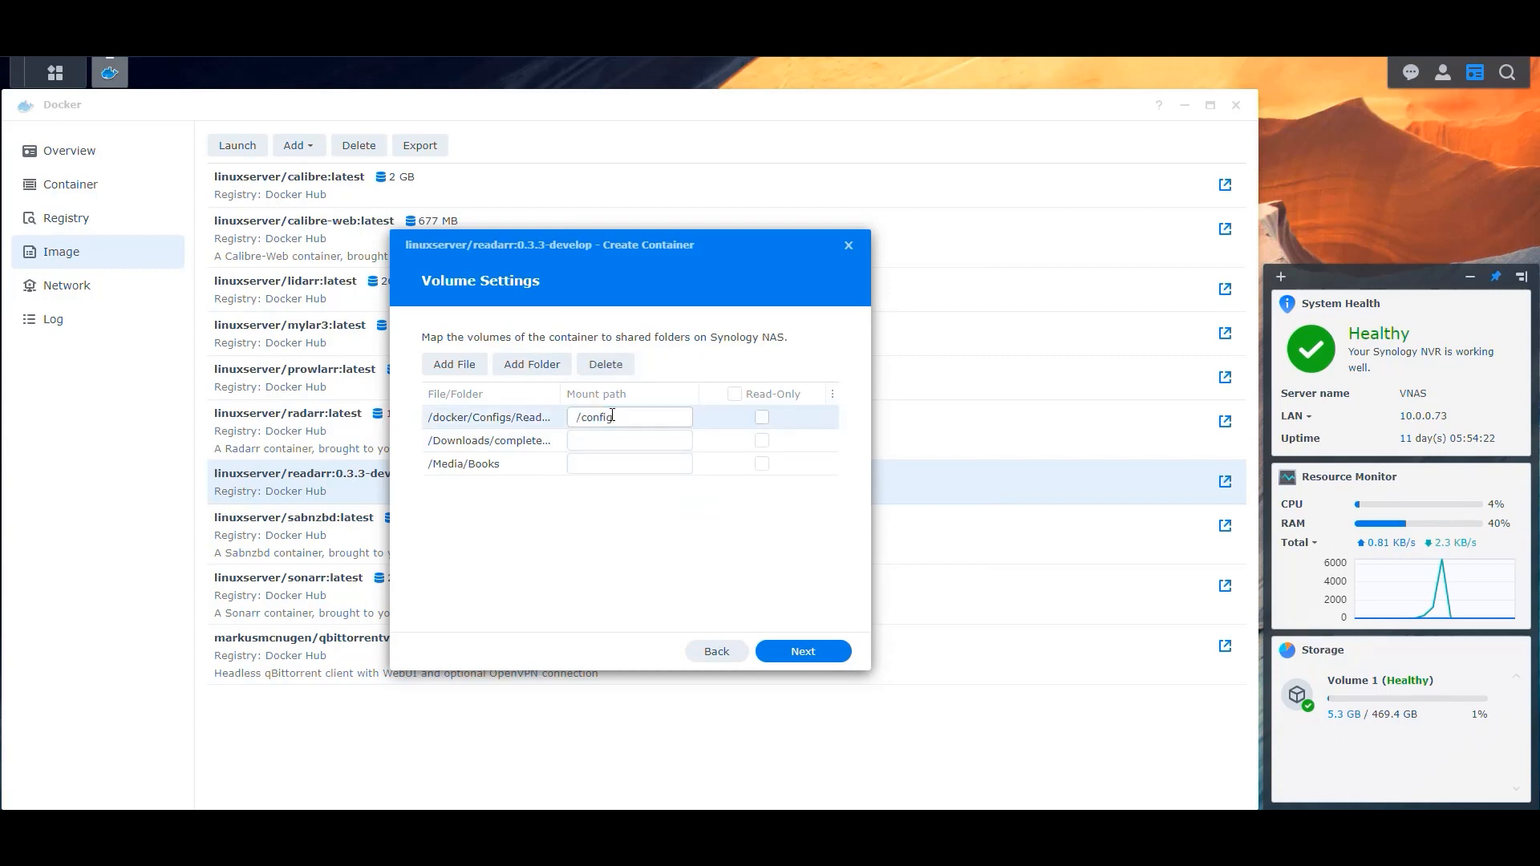
pyautogui.write('/downloads')
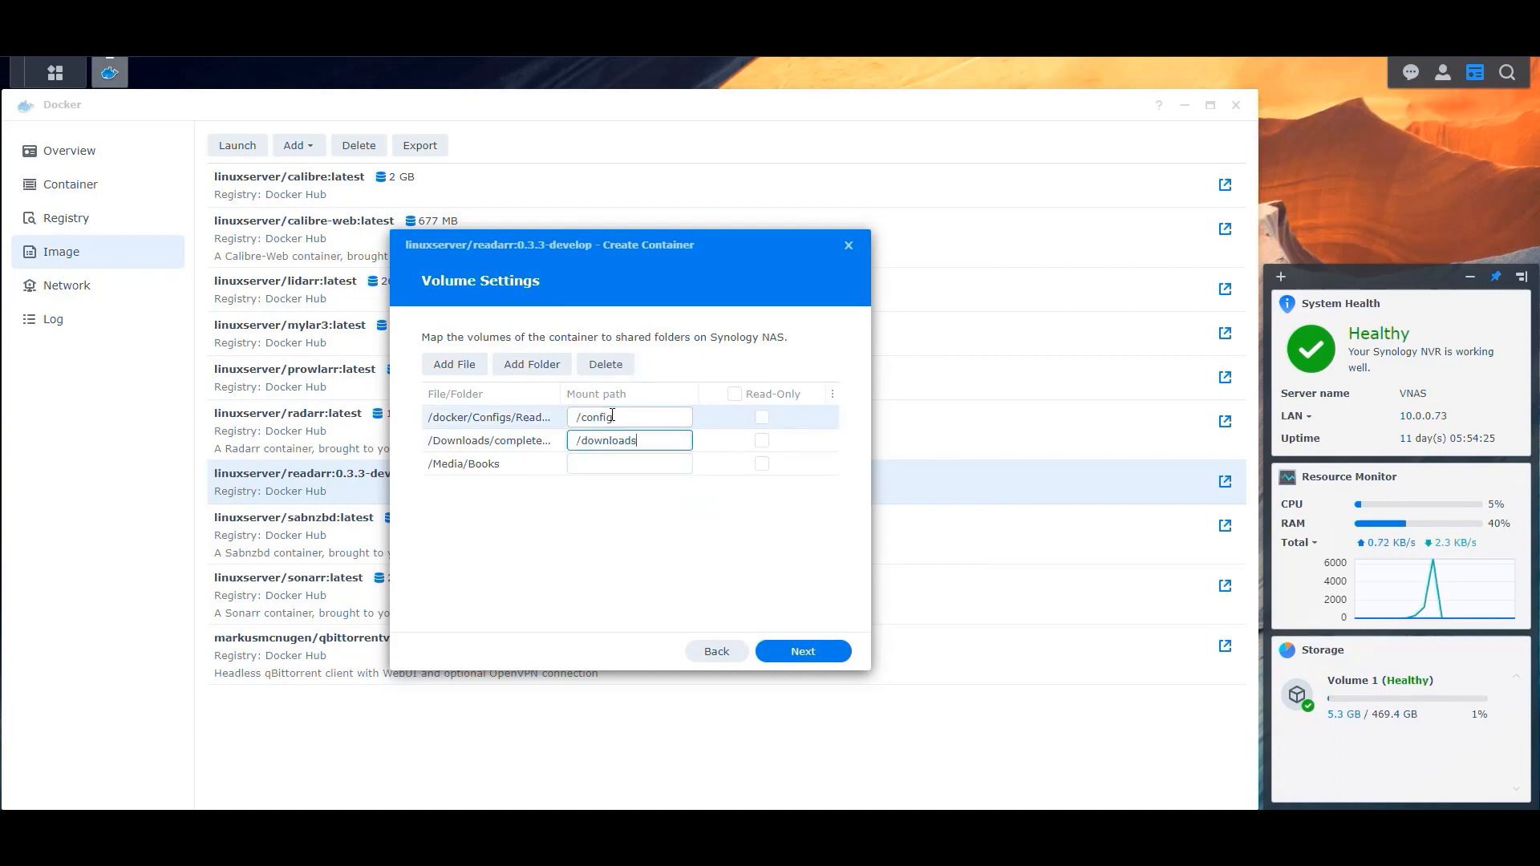
pyautogui.press('Tab')
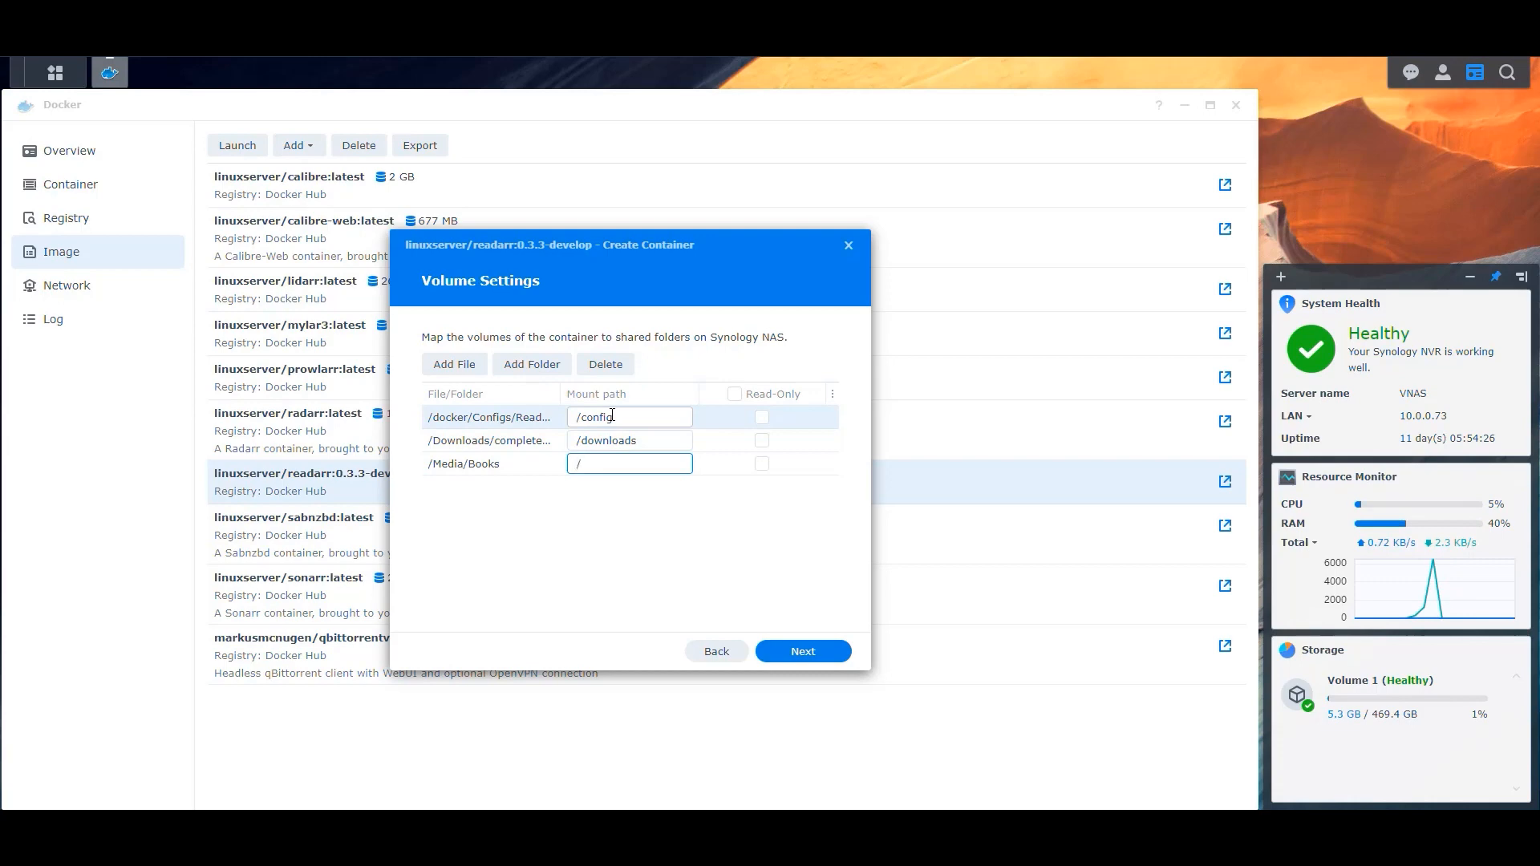
pyautogui.write('ks')
pyautogui.click(612, 558)
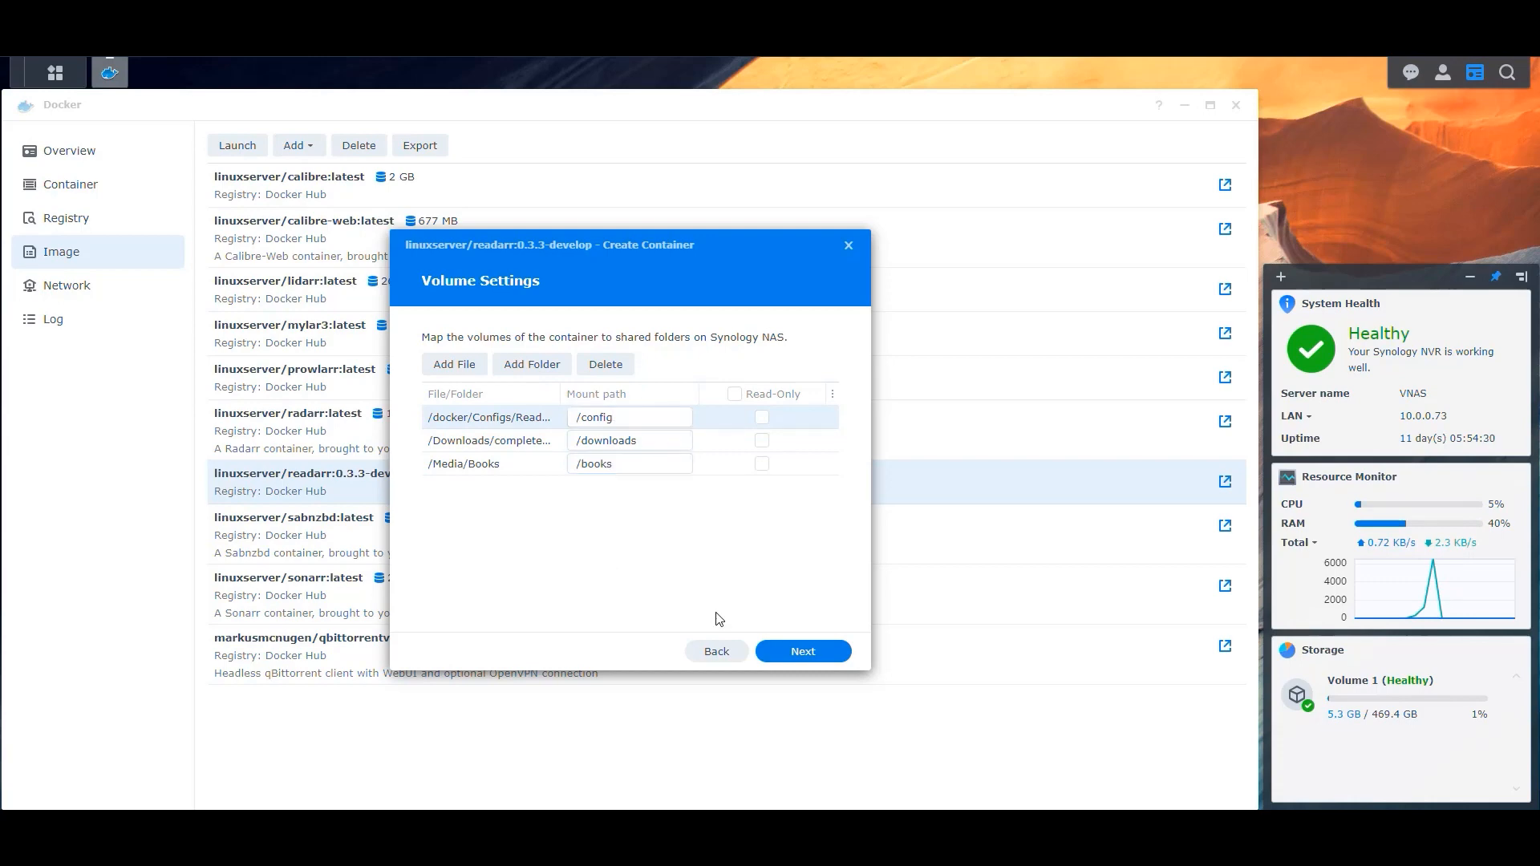
# Finish the wizard, running the container after it completes.
pyautogui.click(801, 650)
pyautogui.scroll(-5, 687, 507)
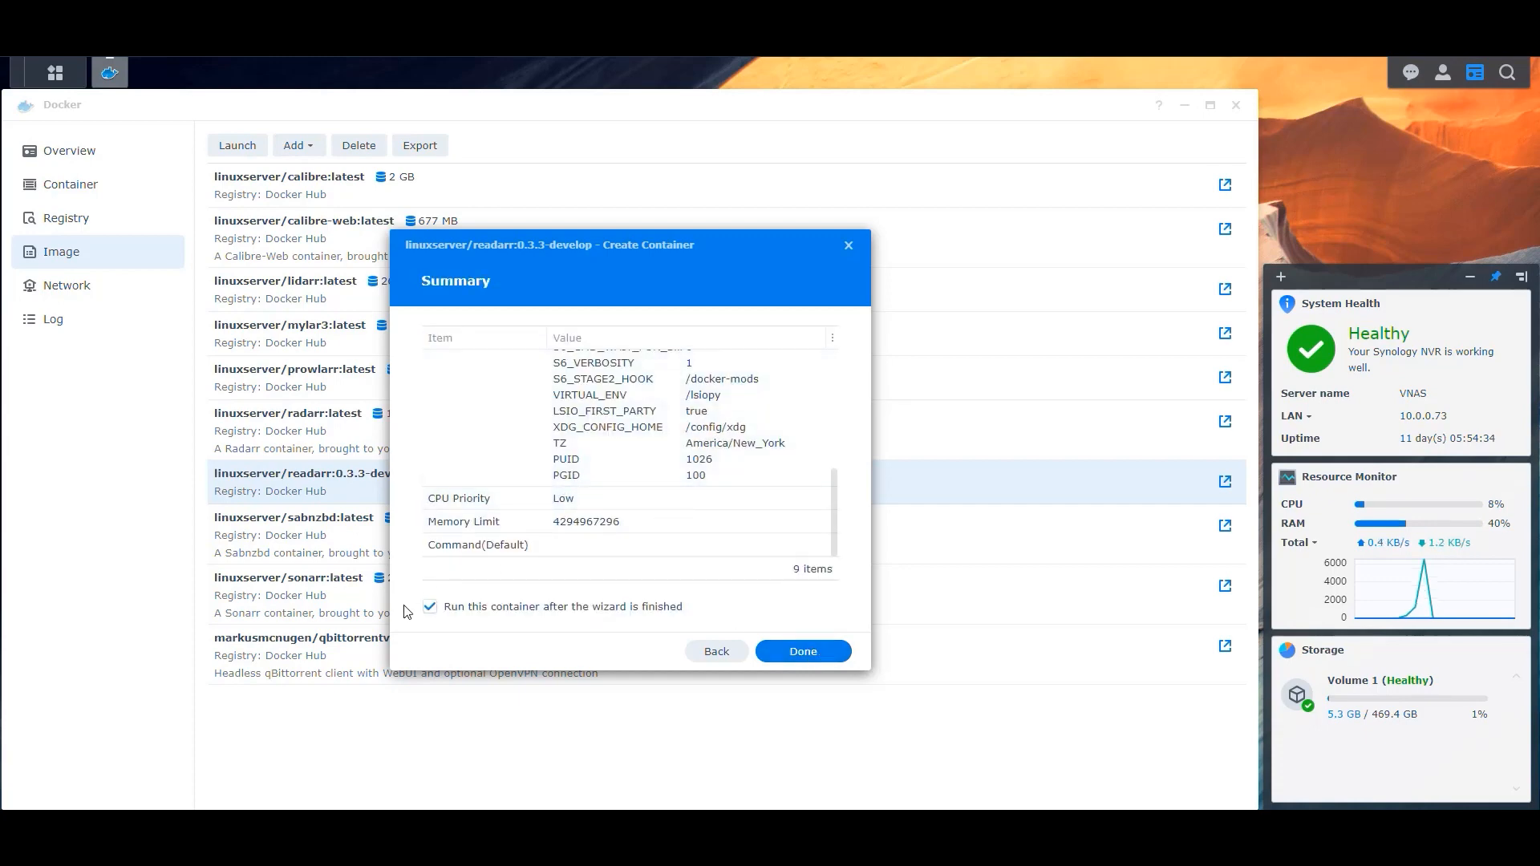
pyautogui.click(823, 660)
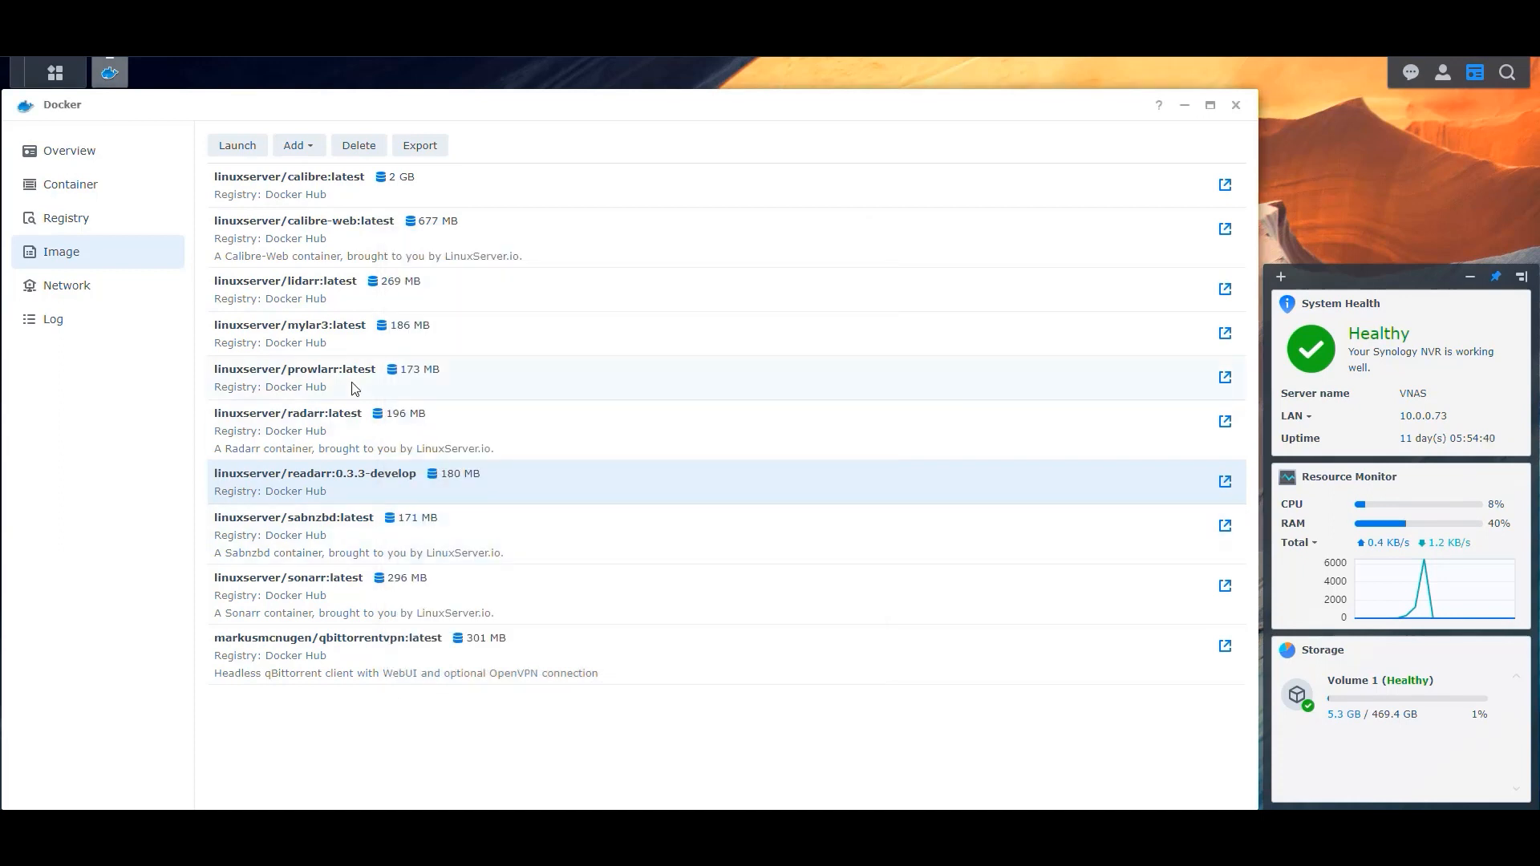
# Open the Readarr container's log, refresh it, and close the details window.
pyautogui.click(81, 189)
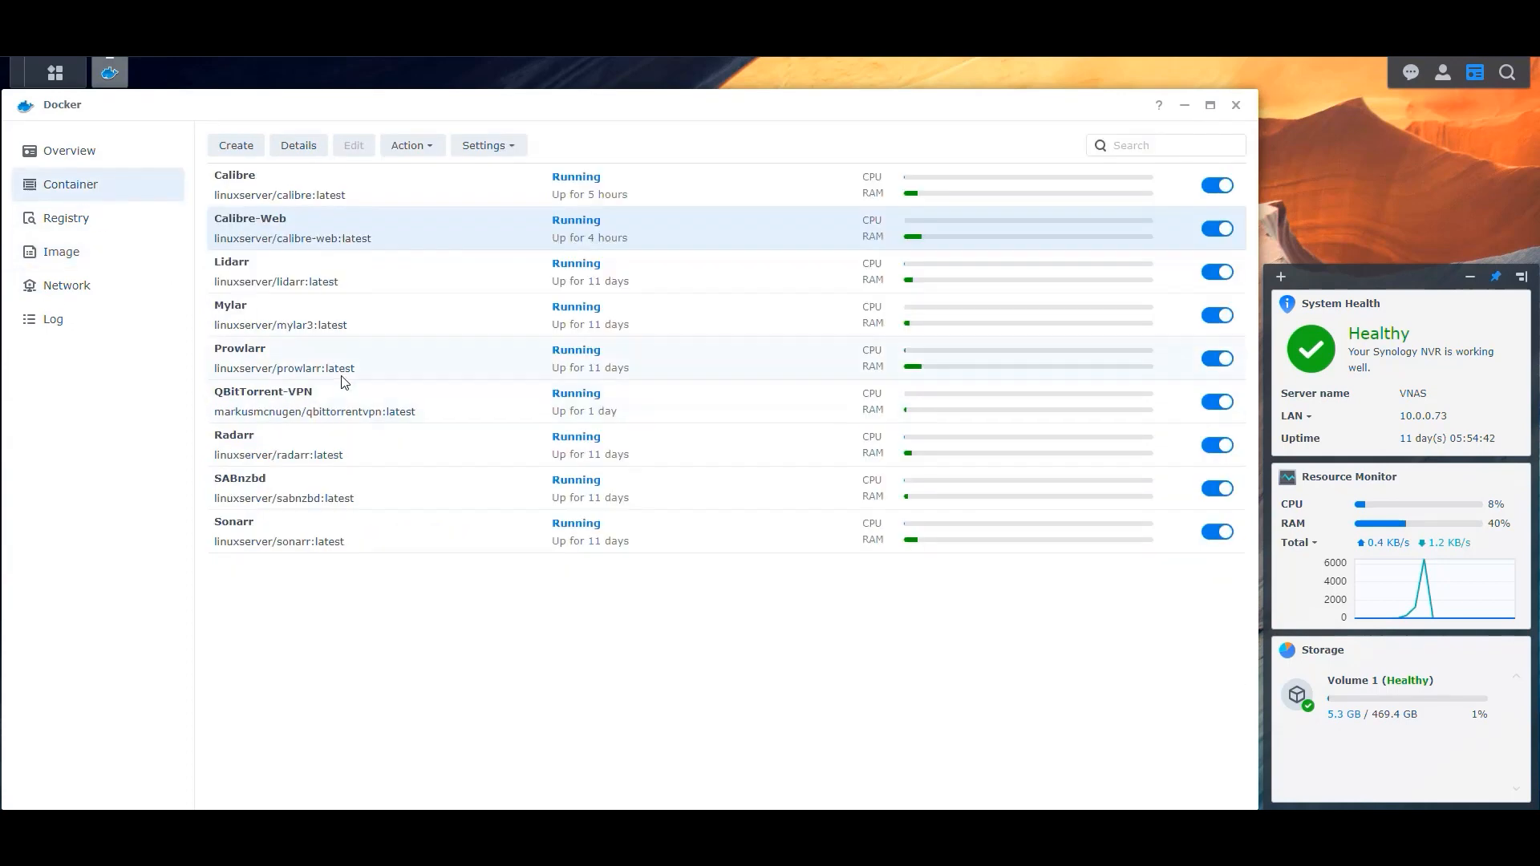
pyautogui.click(280, 497)
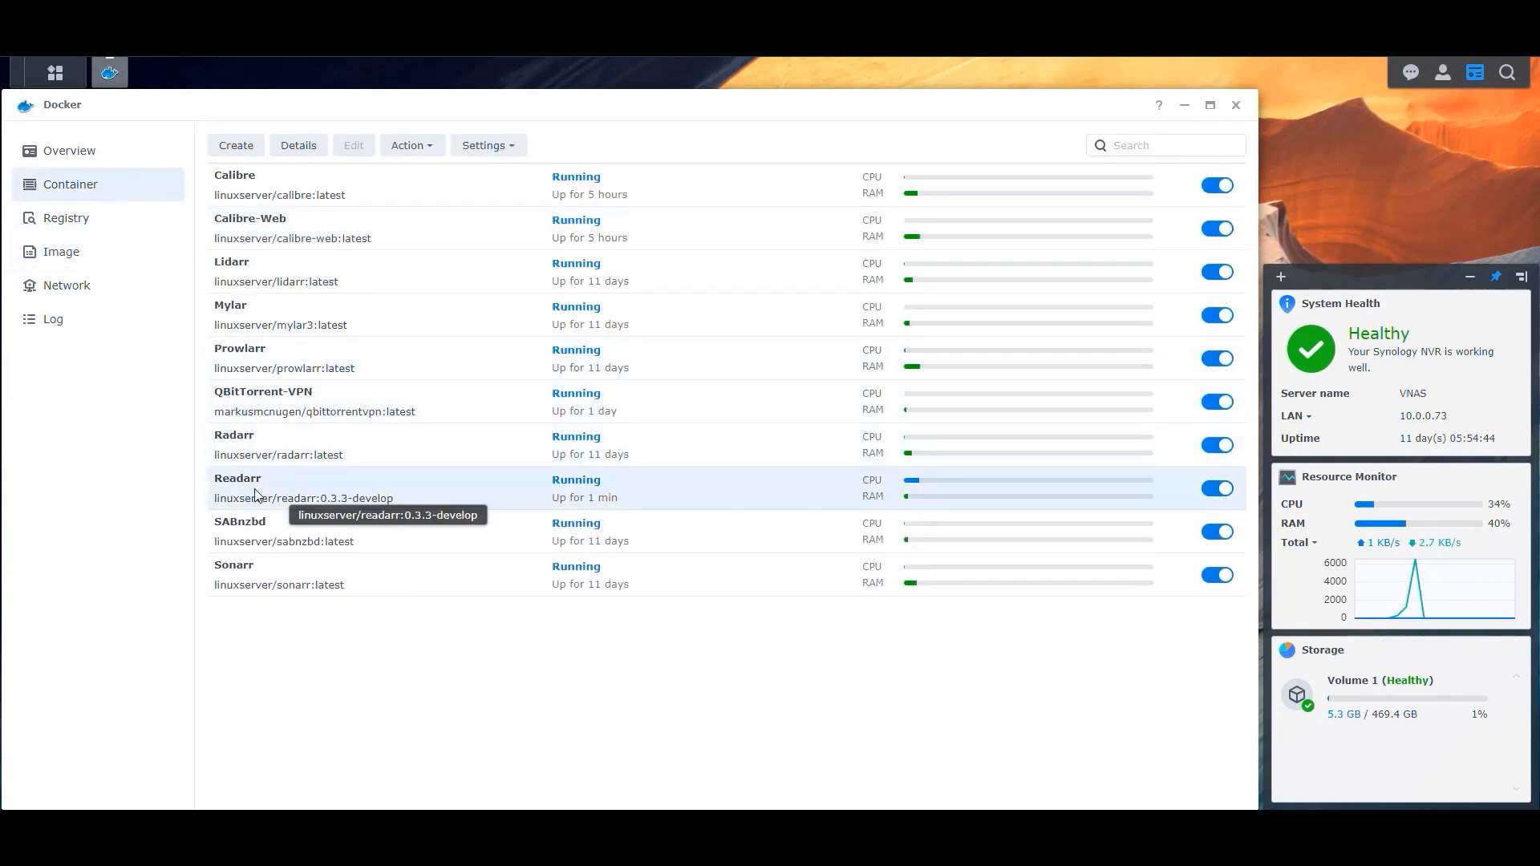
pyautogui.click(301, 146)
pyautogui.click(278, 146)
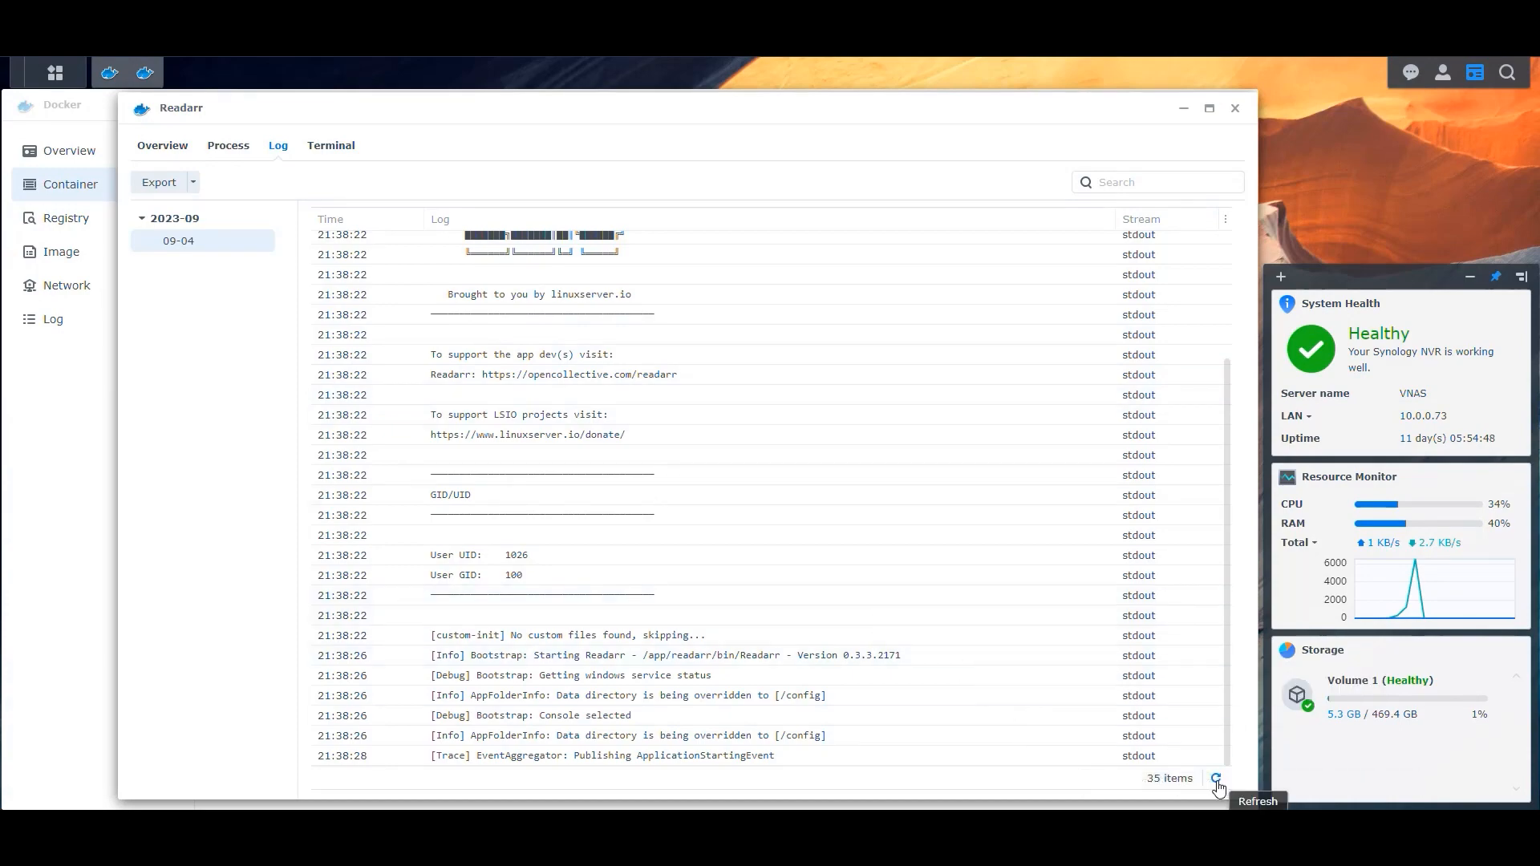
pyautogui.click(1217, 779)
pyautogui.click(1216, 780)
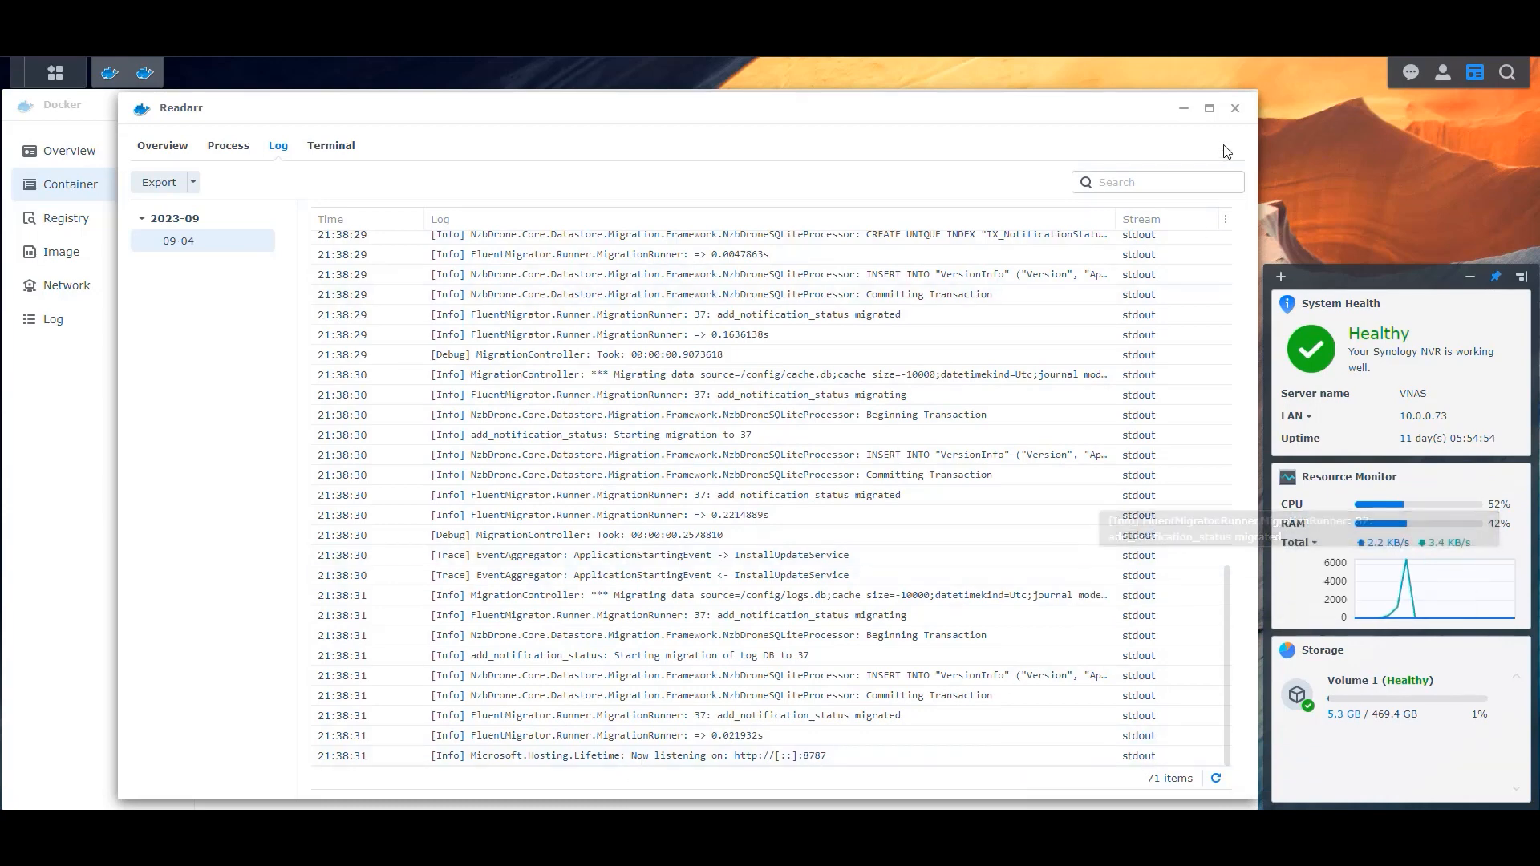
pyautogui.click(1236, 107)
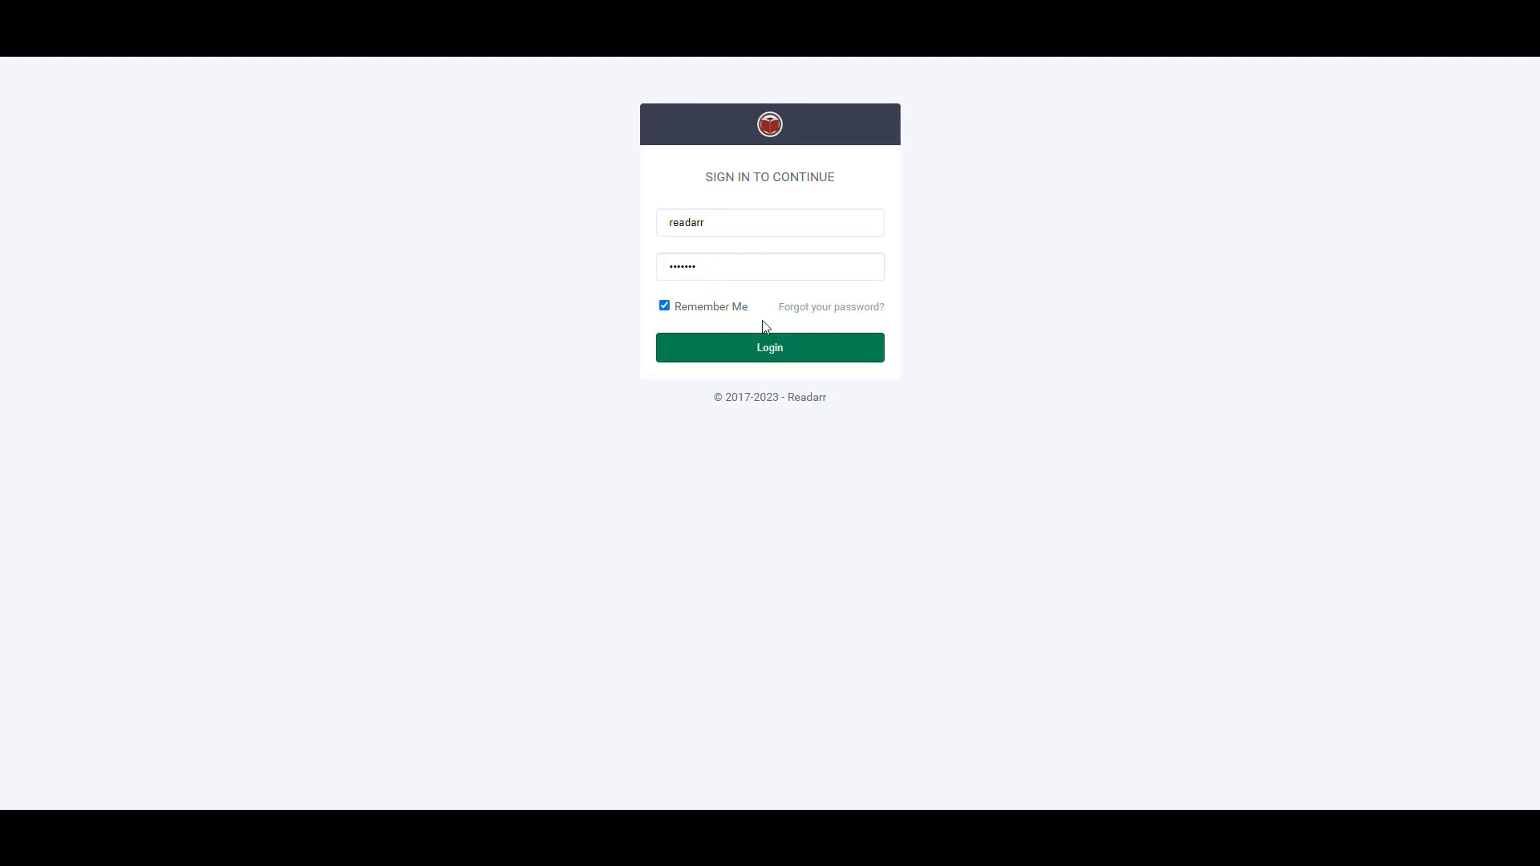
# Sign in to the Readarr web interface and open its Settings.
pyautogui.click(782, 355)
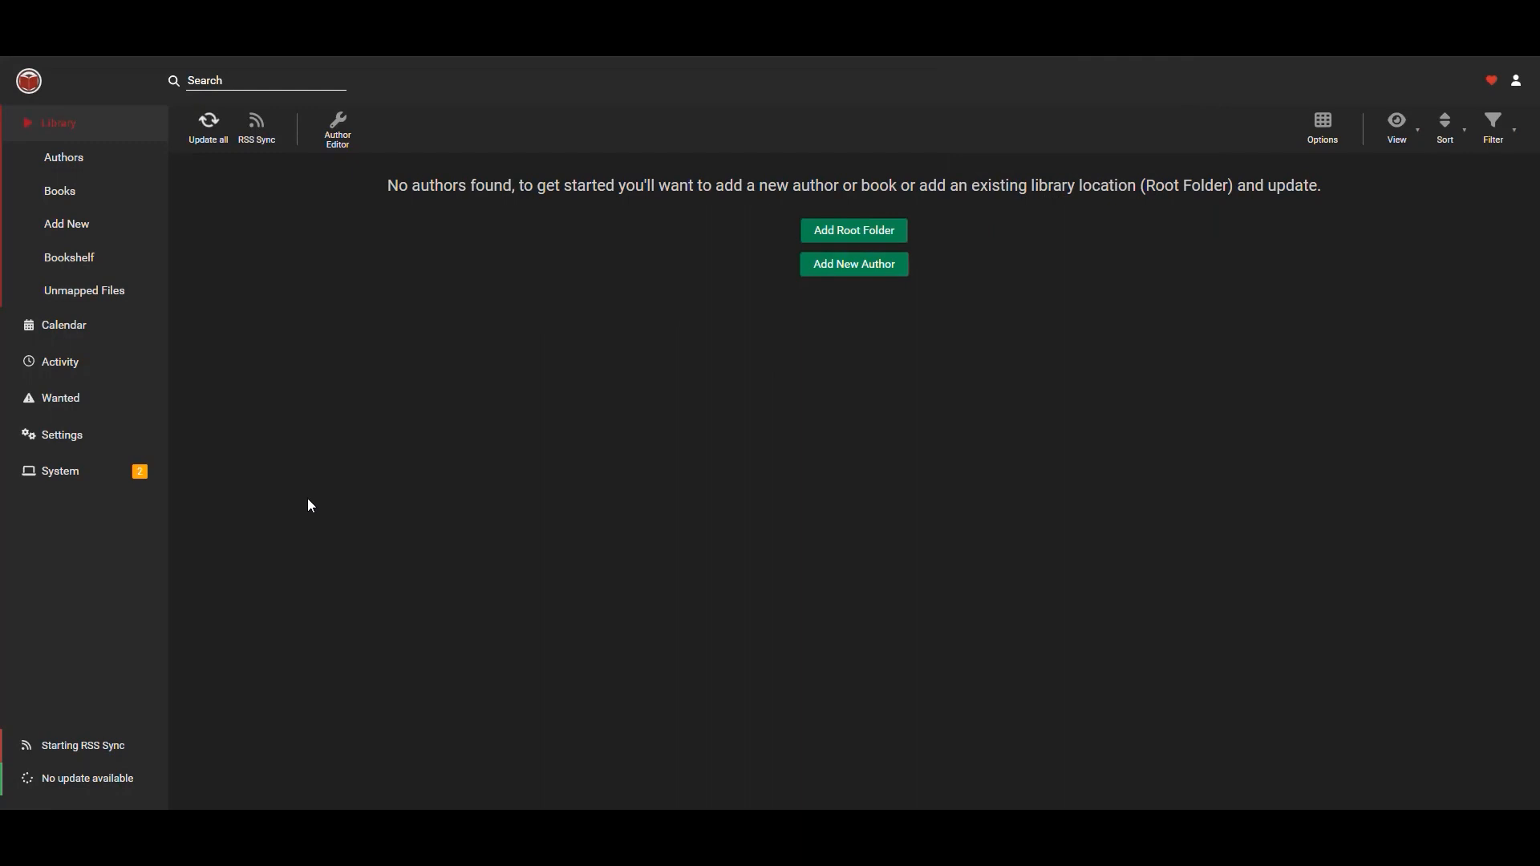
pyautogui.click(66, 436)
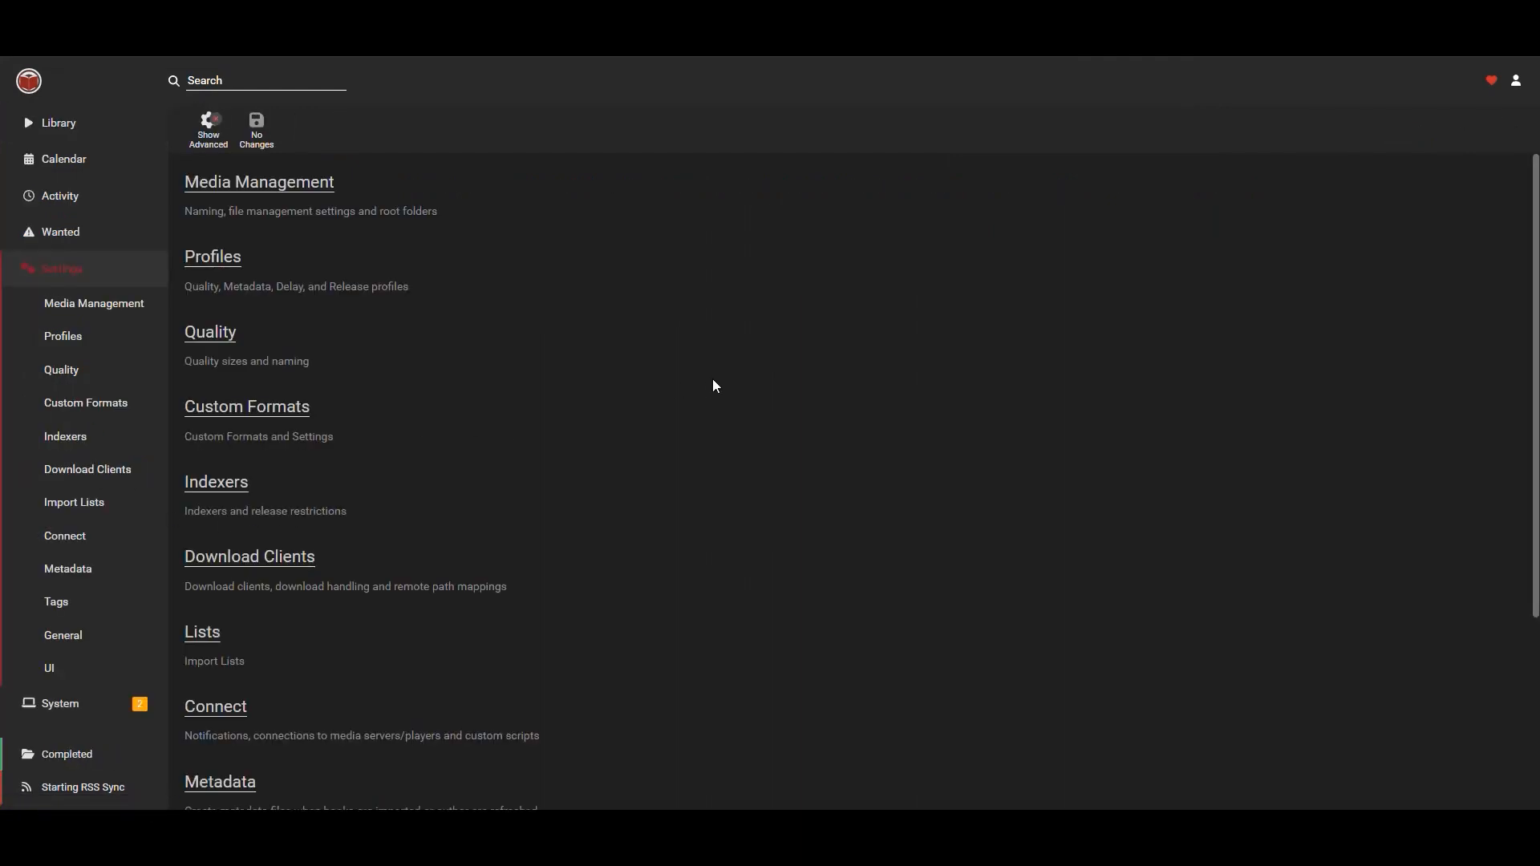
pyautogui.click(61, 127)
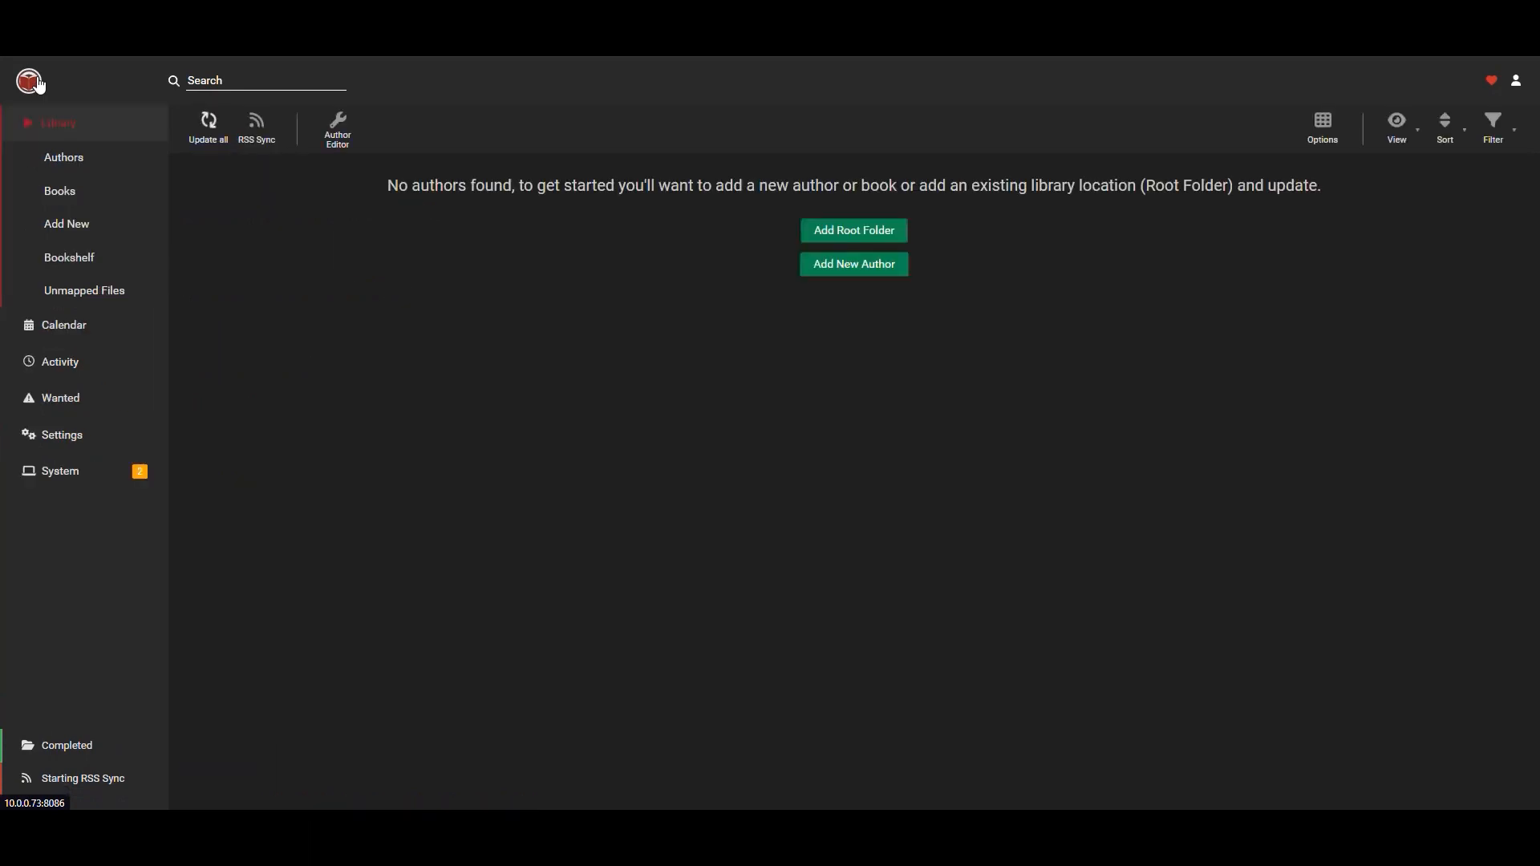
pyautogui.click(61, 437)
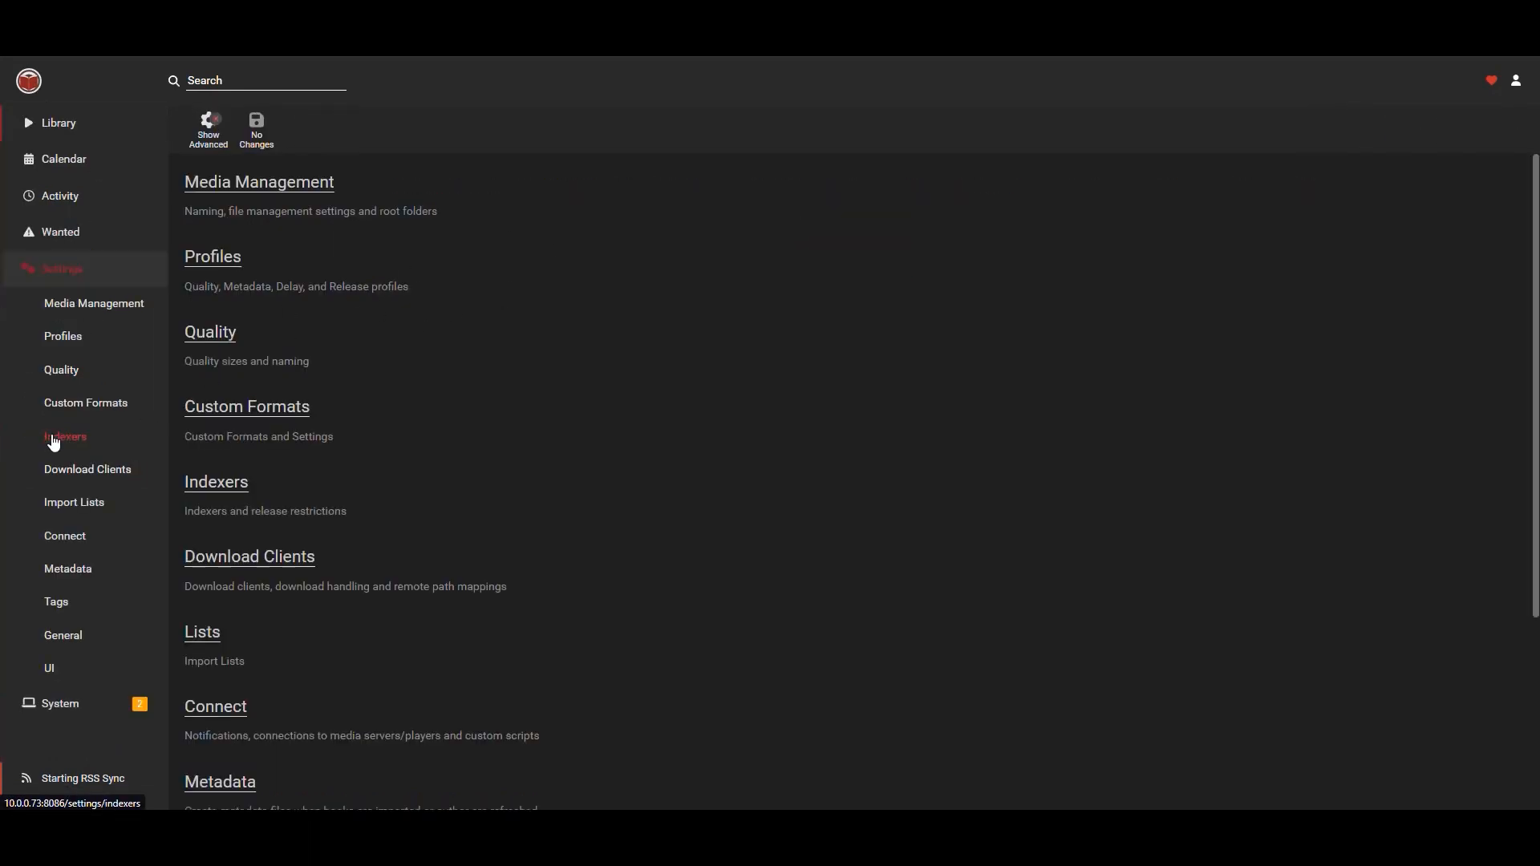
# Delete the existing Books root folder in Media Management.
pyautogui.click(252, 188)
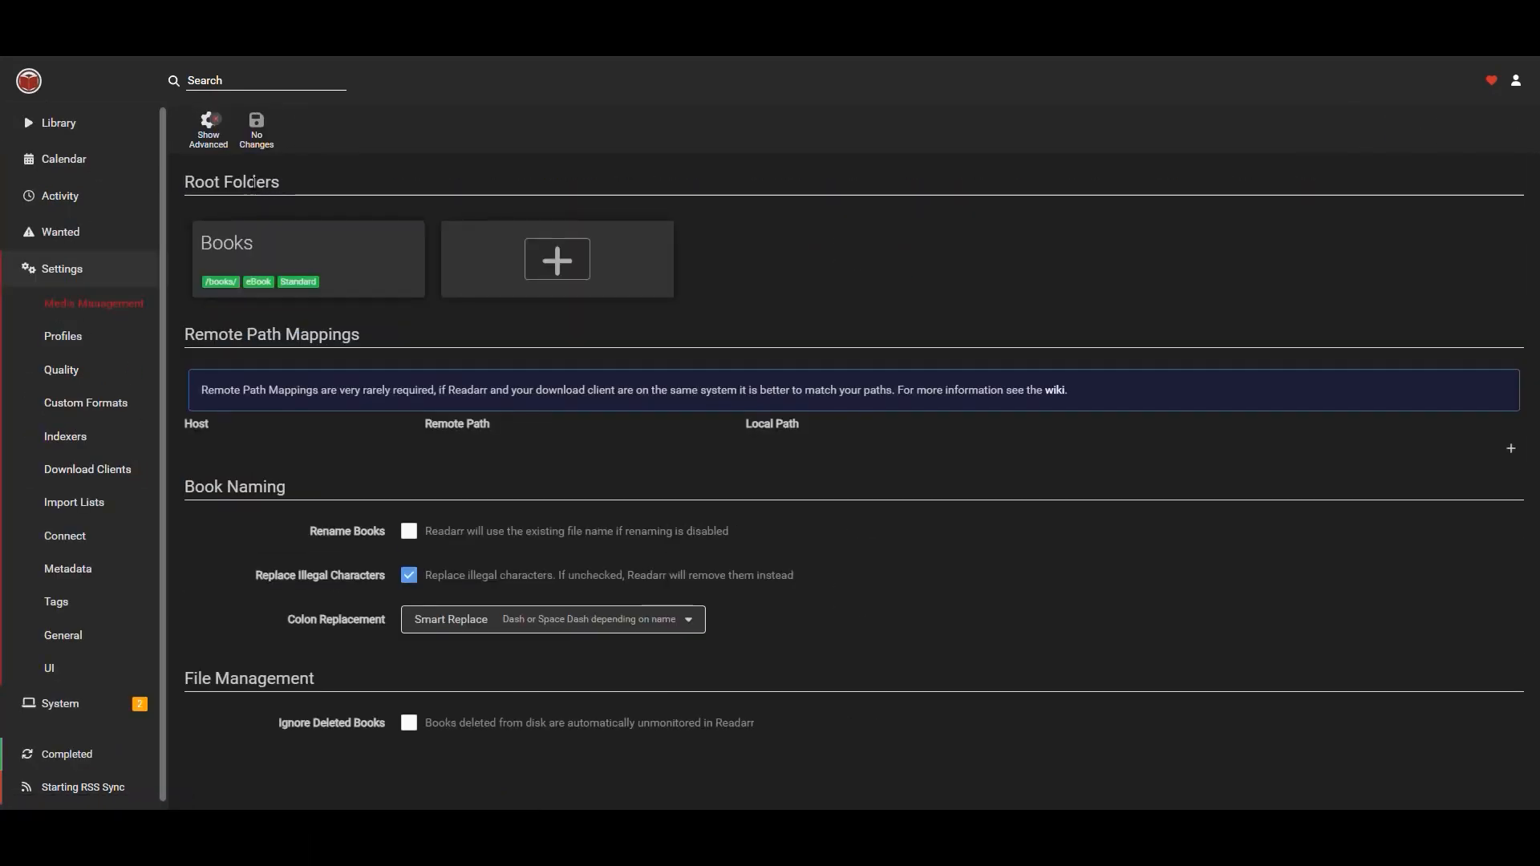
pyautogui.click(381, 257)
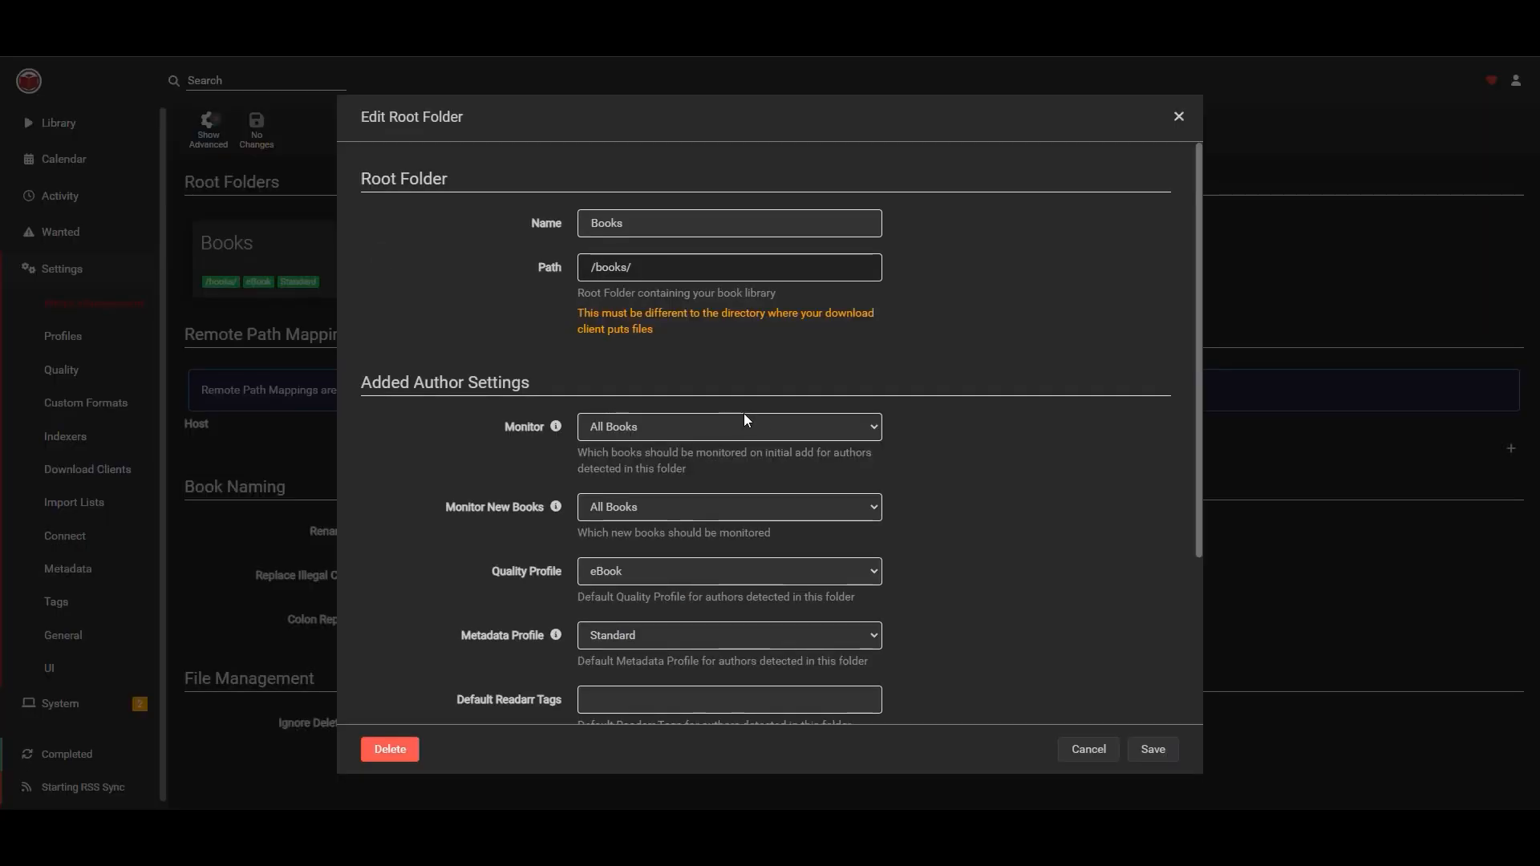
pyautogui.scroll(-3, 802, 413)
pyautogui.scroll(3, 902, 432)
pyautogui.scroll(-3, 883, 453)
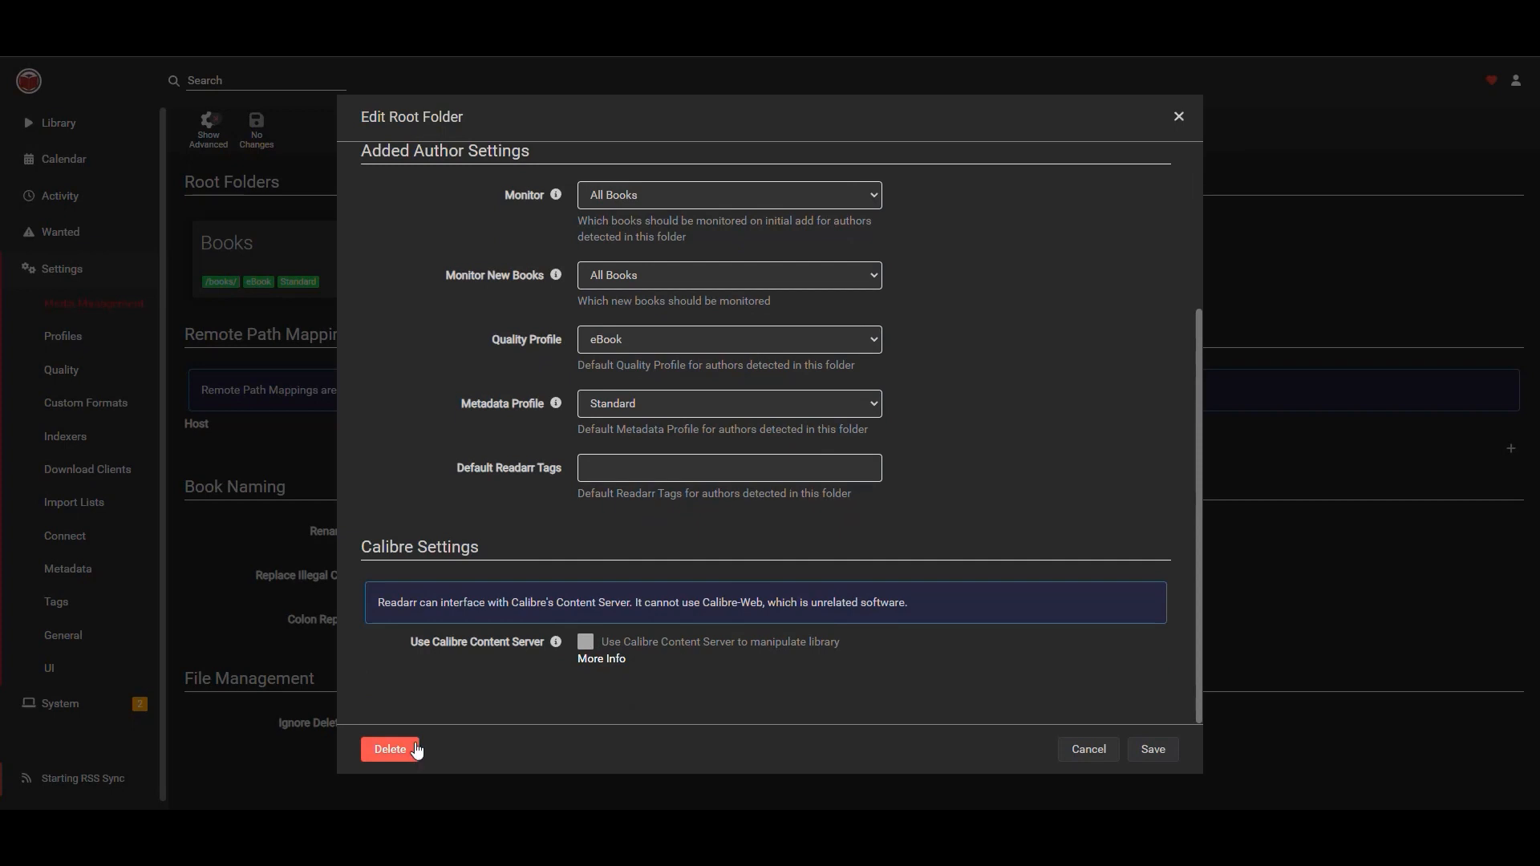
pyautogui.click(392, 750)
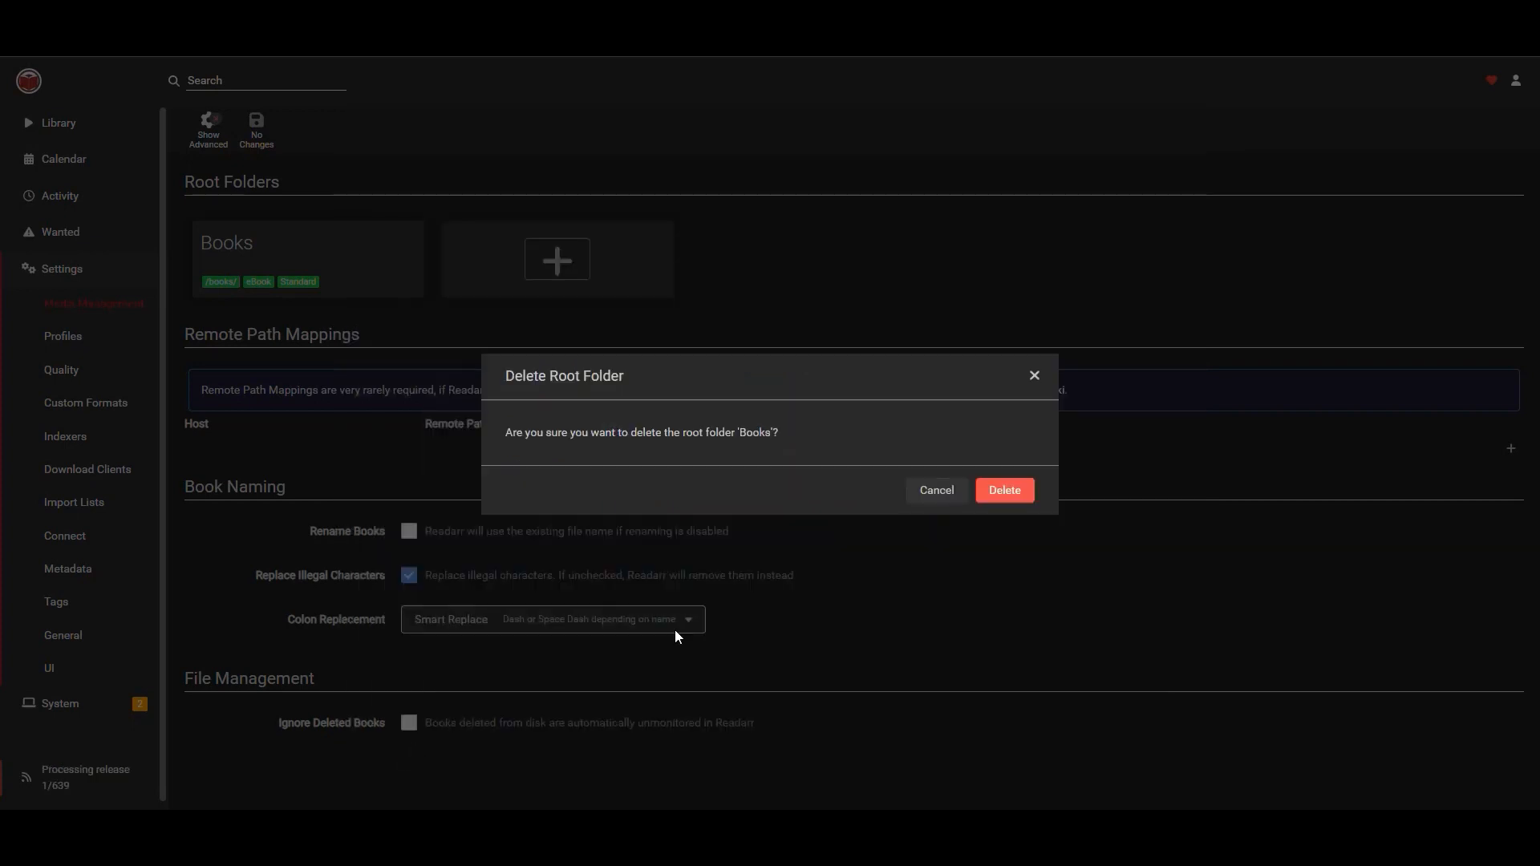
pyautogui.click(1012, 493)
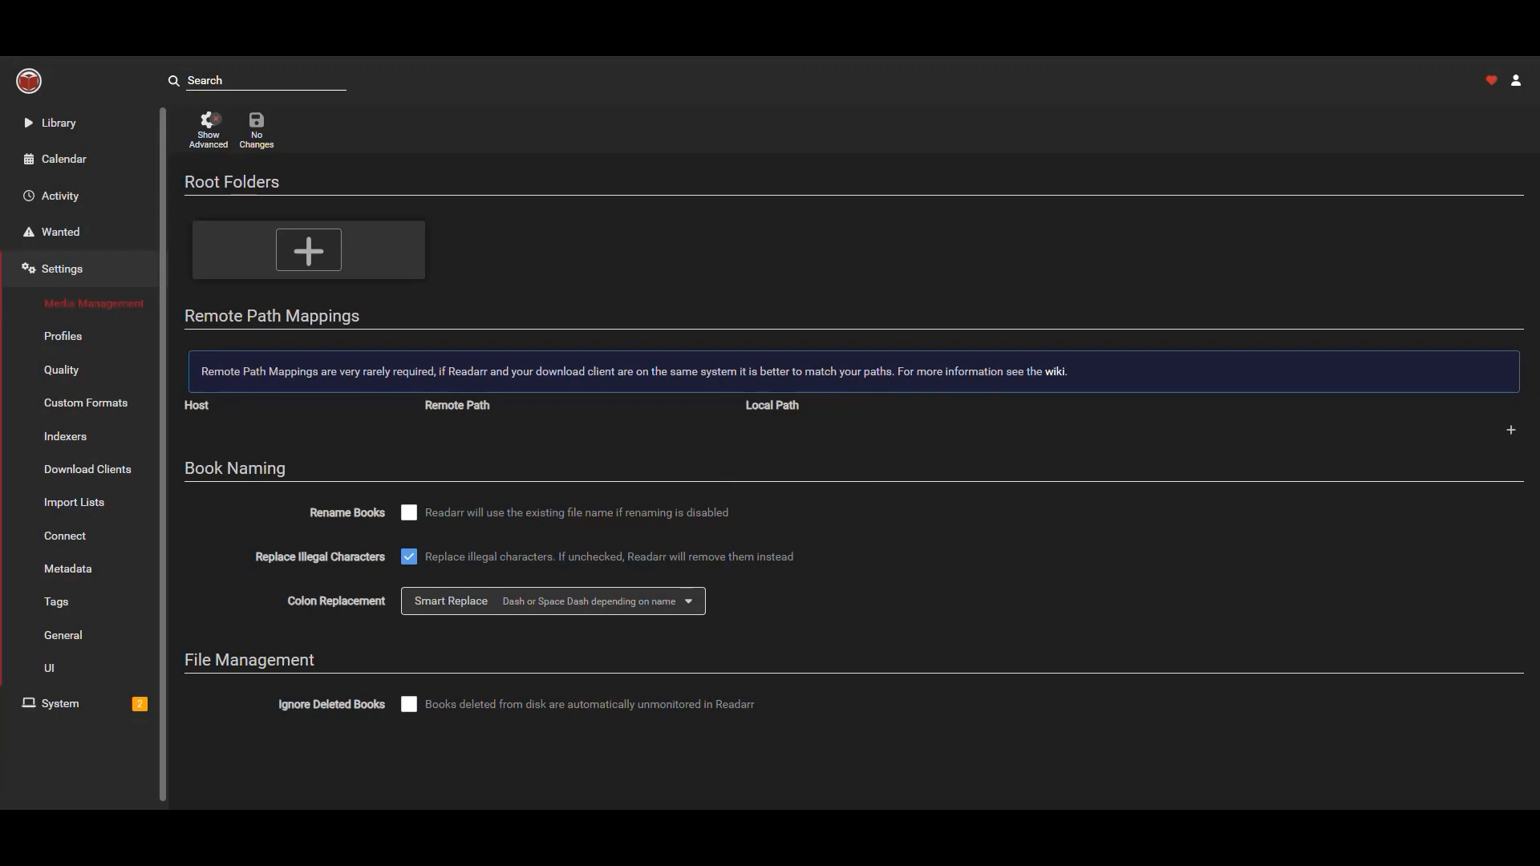
# Add a new root folder named Books with the path /books/.
pyautogui.click(315, 257)
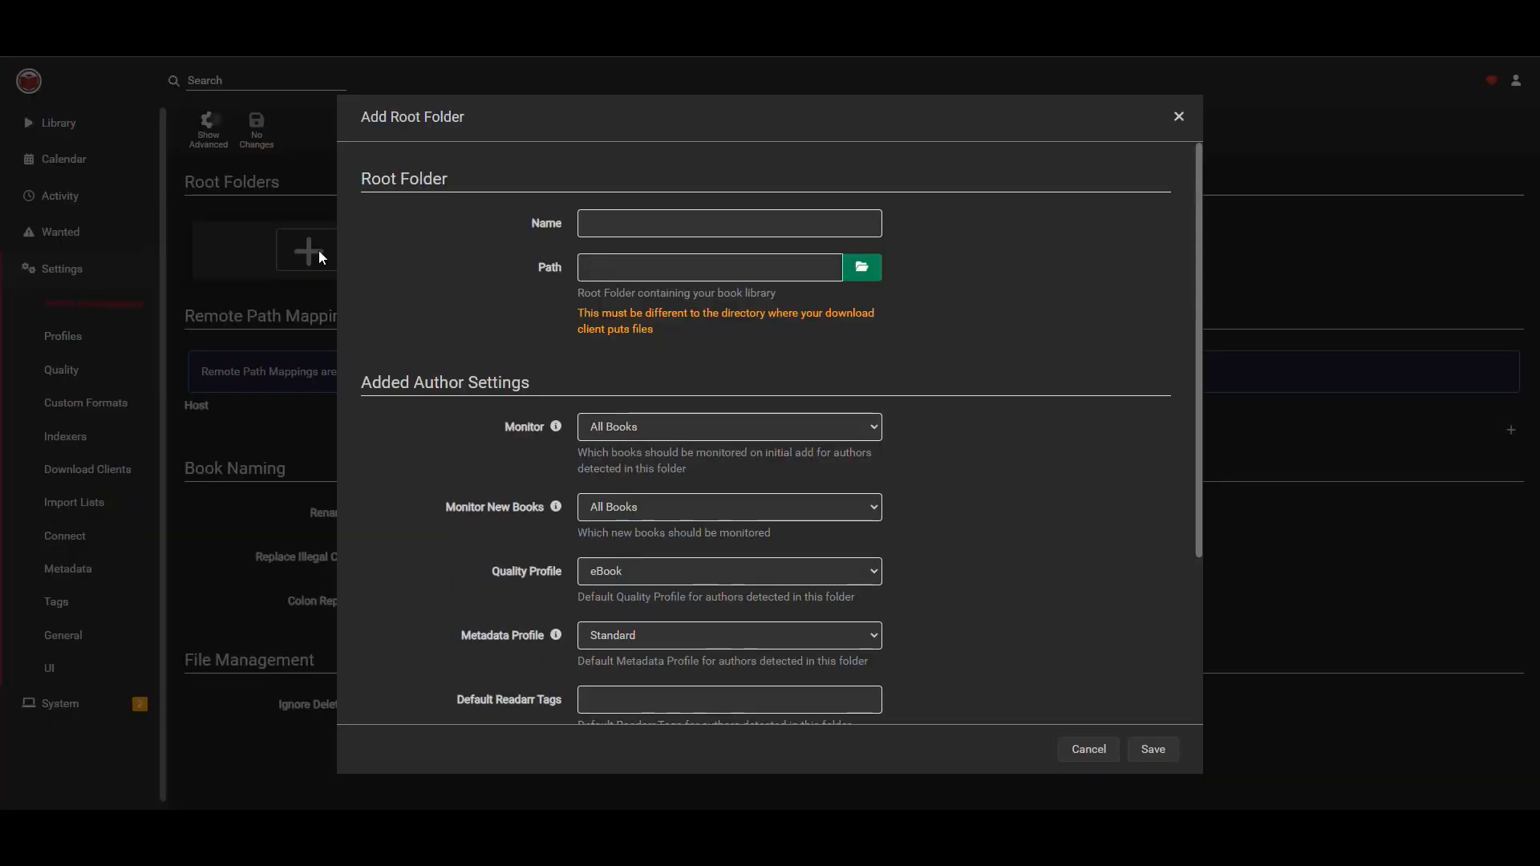
pyautogui.click(697, 231)
pyautogui.write('Books')
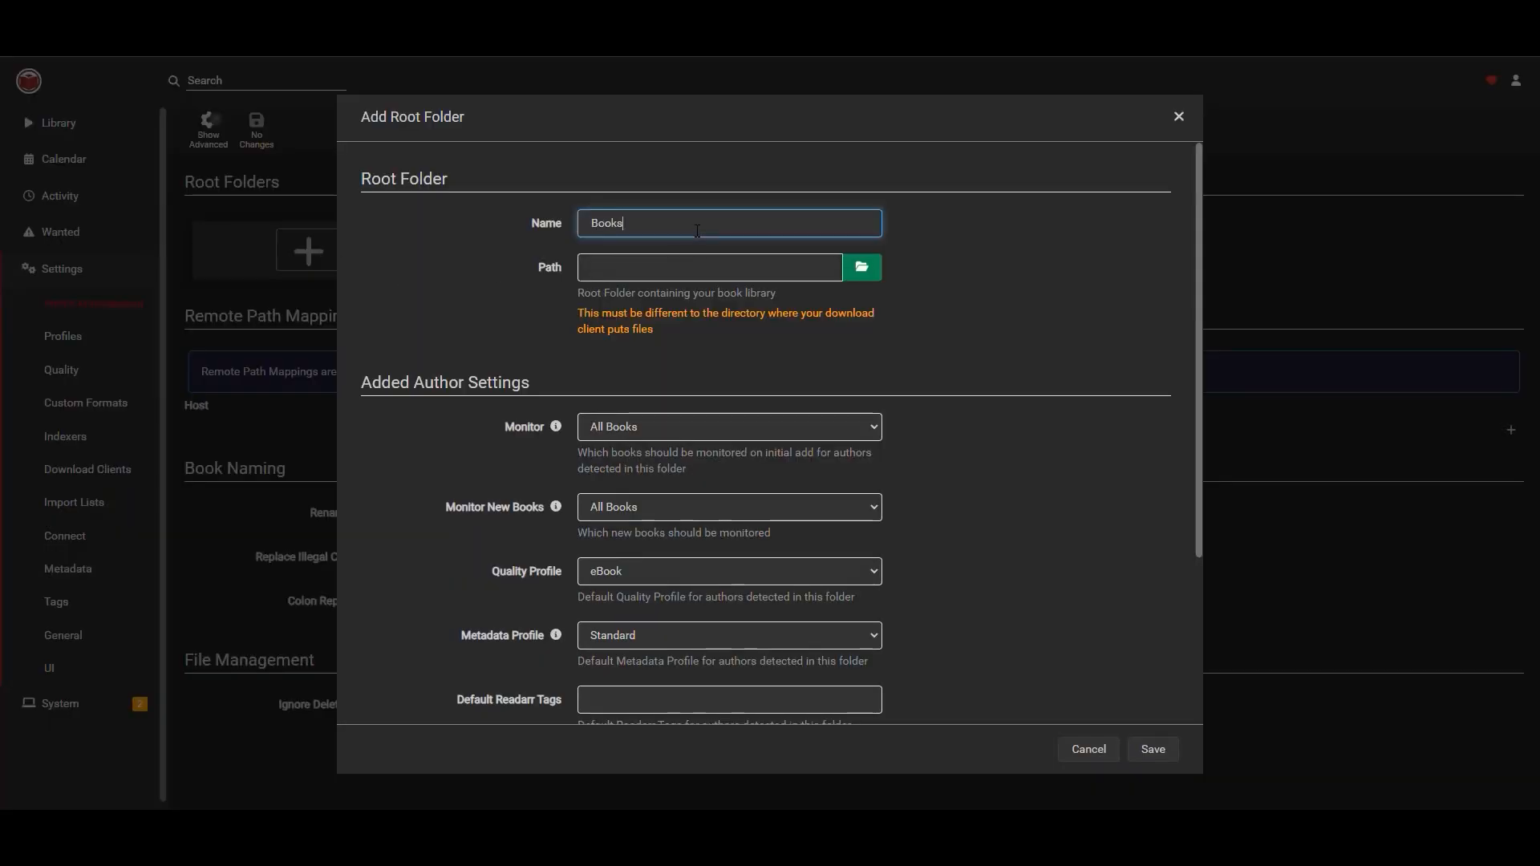
pyautogui.press('Tab')
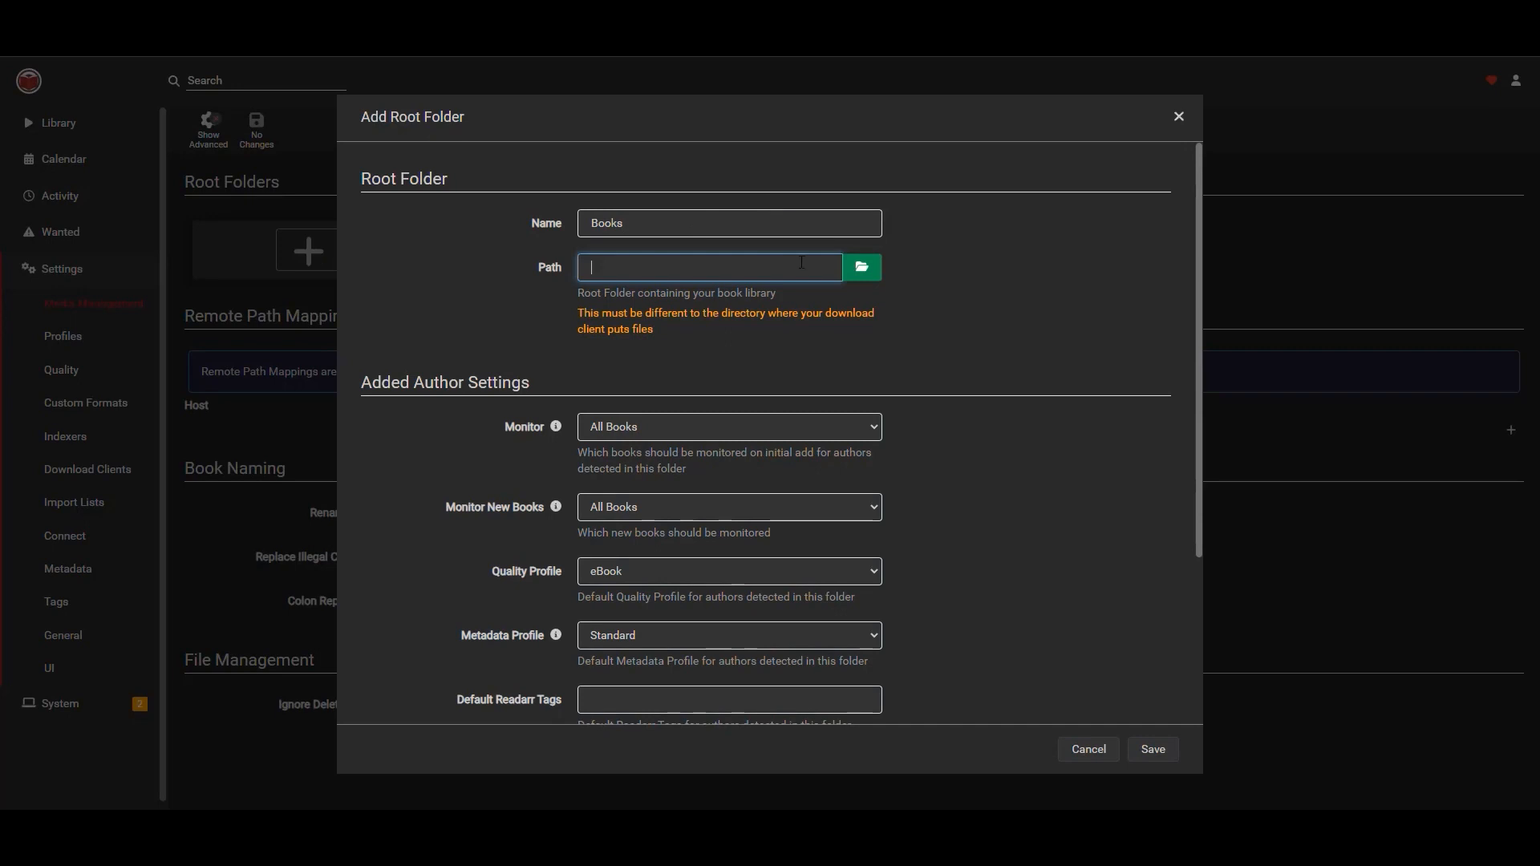
pyautogui.click(862, 267)
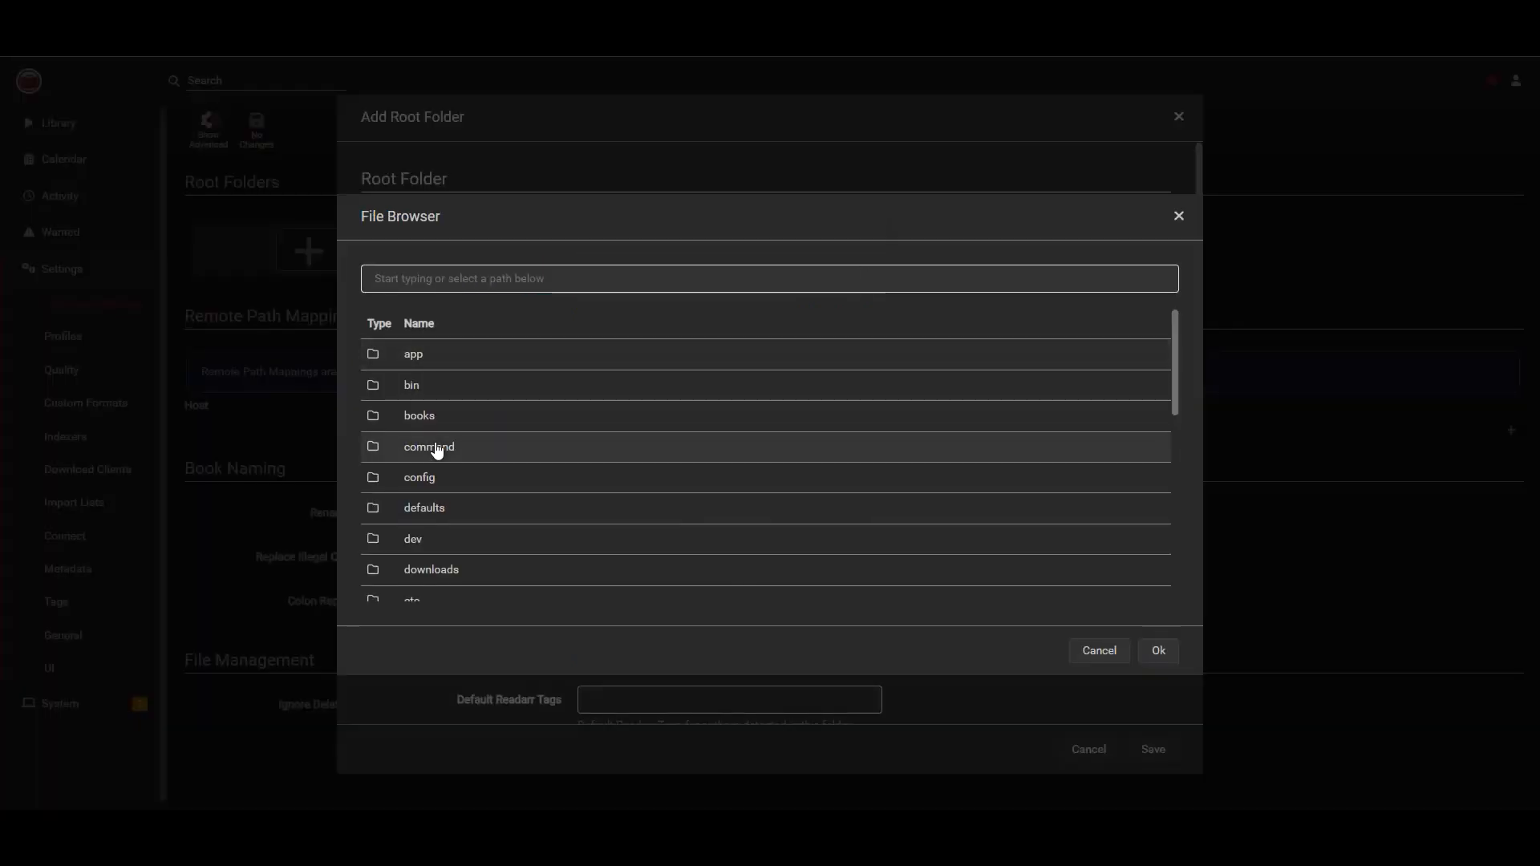
pyautogui.click(423, 418)
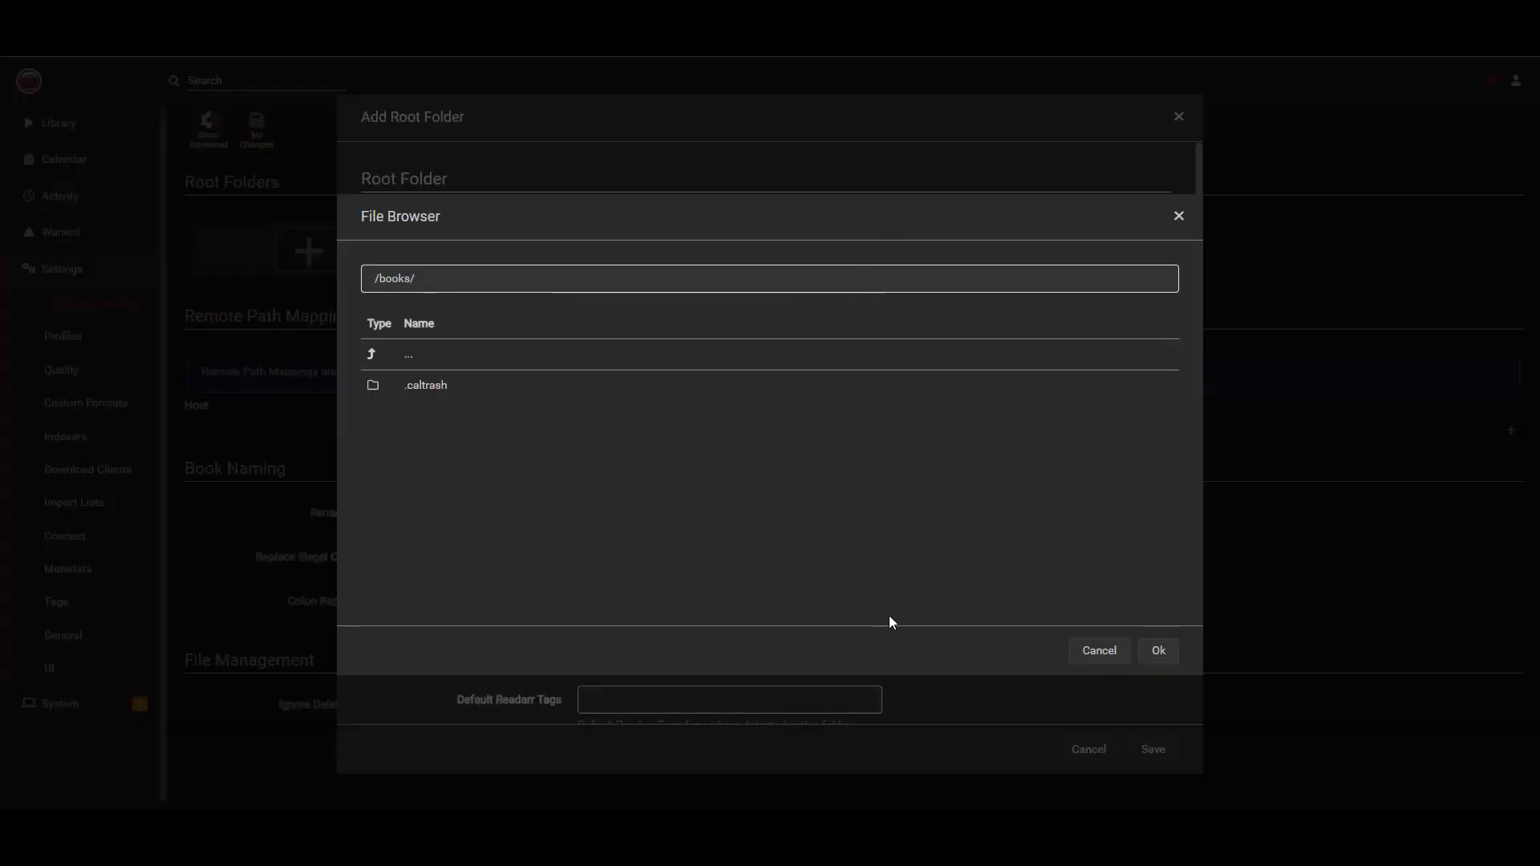
pyautogui.click(1158, 651)
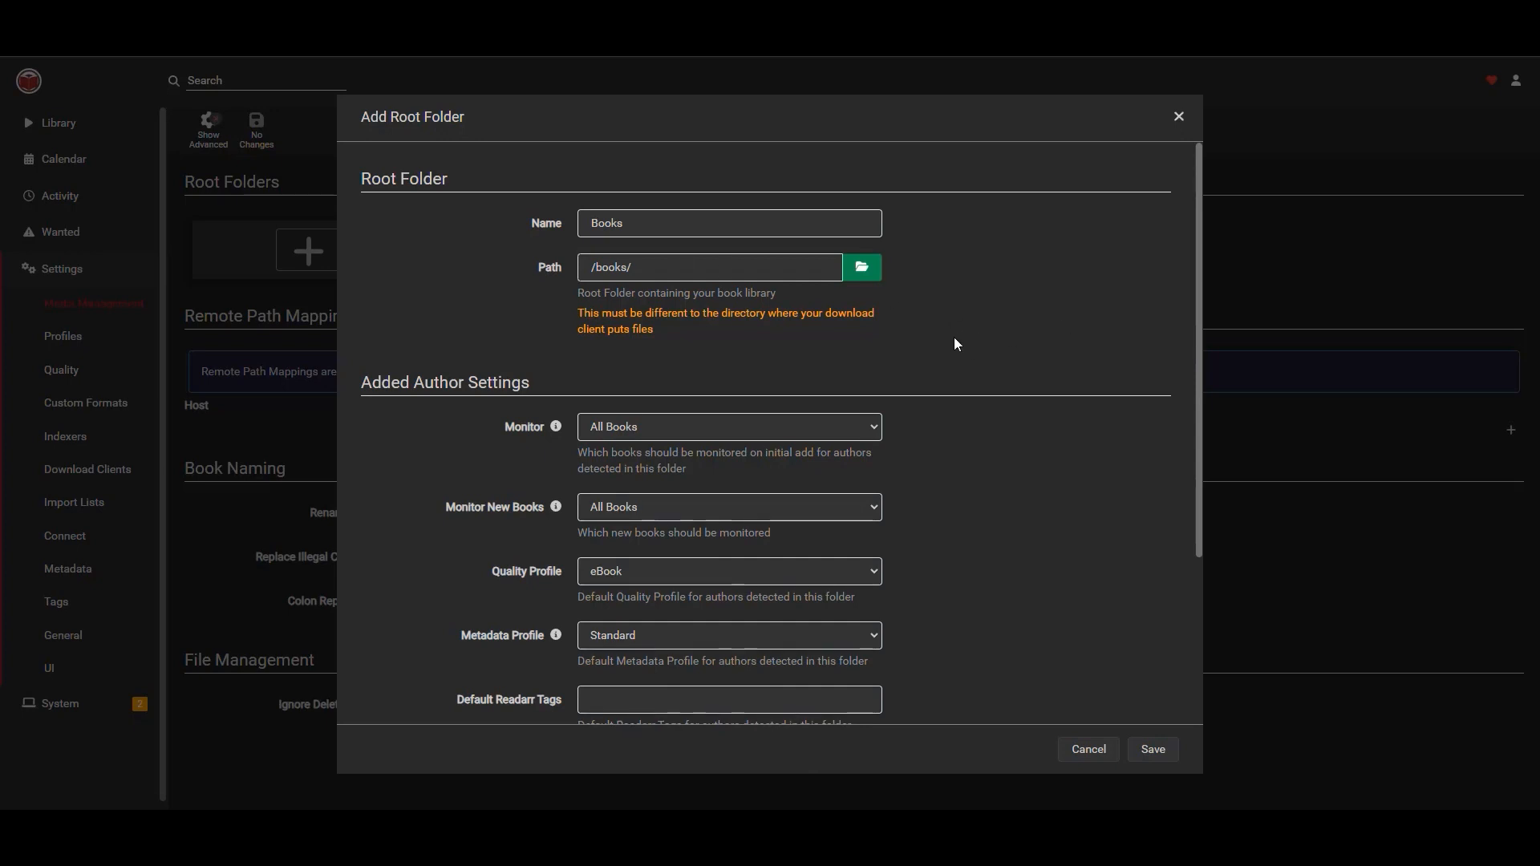
# Enable the Calibre Content Server option for the new root folder.
pyautogui.scroll(-2, 945, 309)
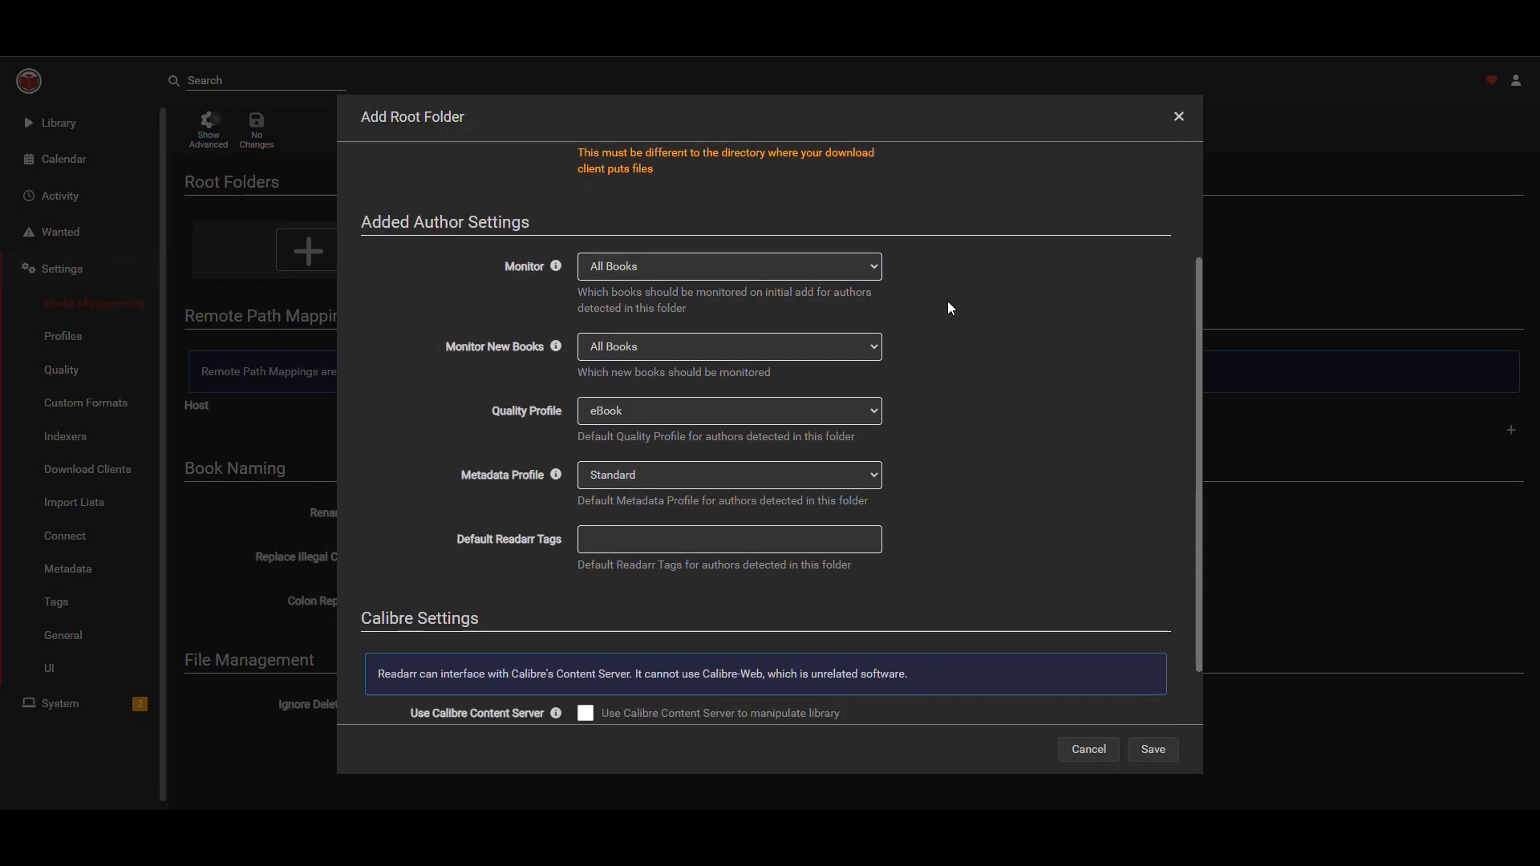
pyautogui.click(634, 271)
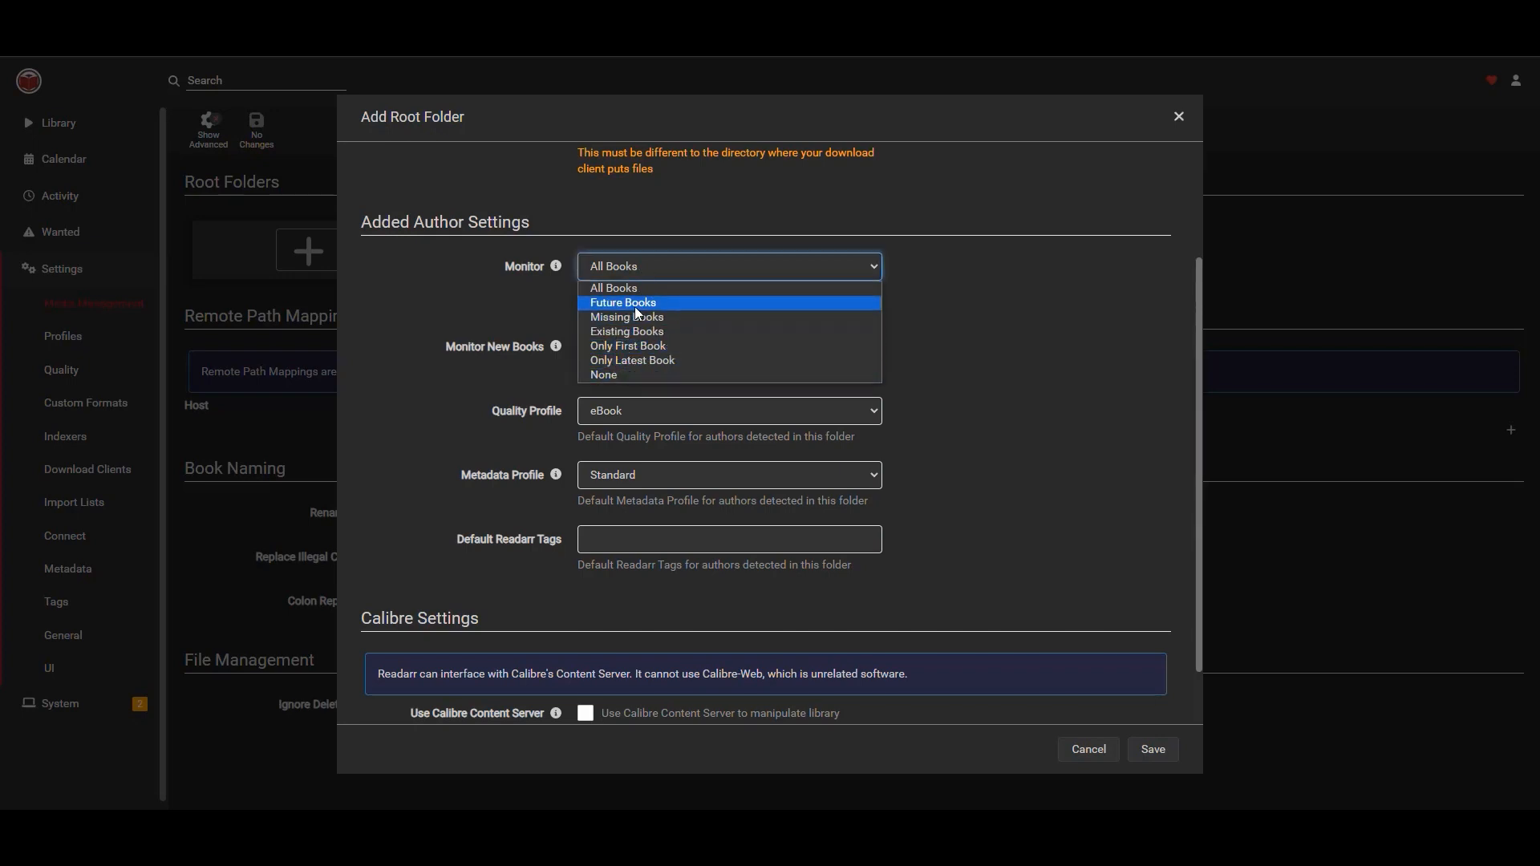
pyautogui.click(1084, 324)
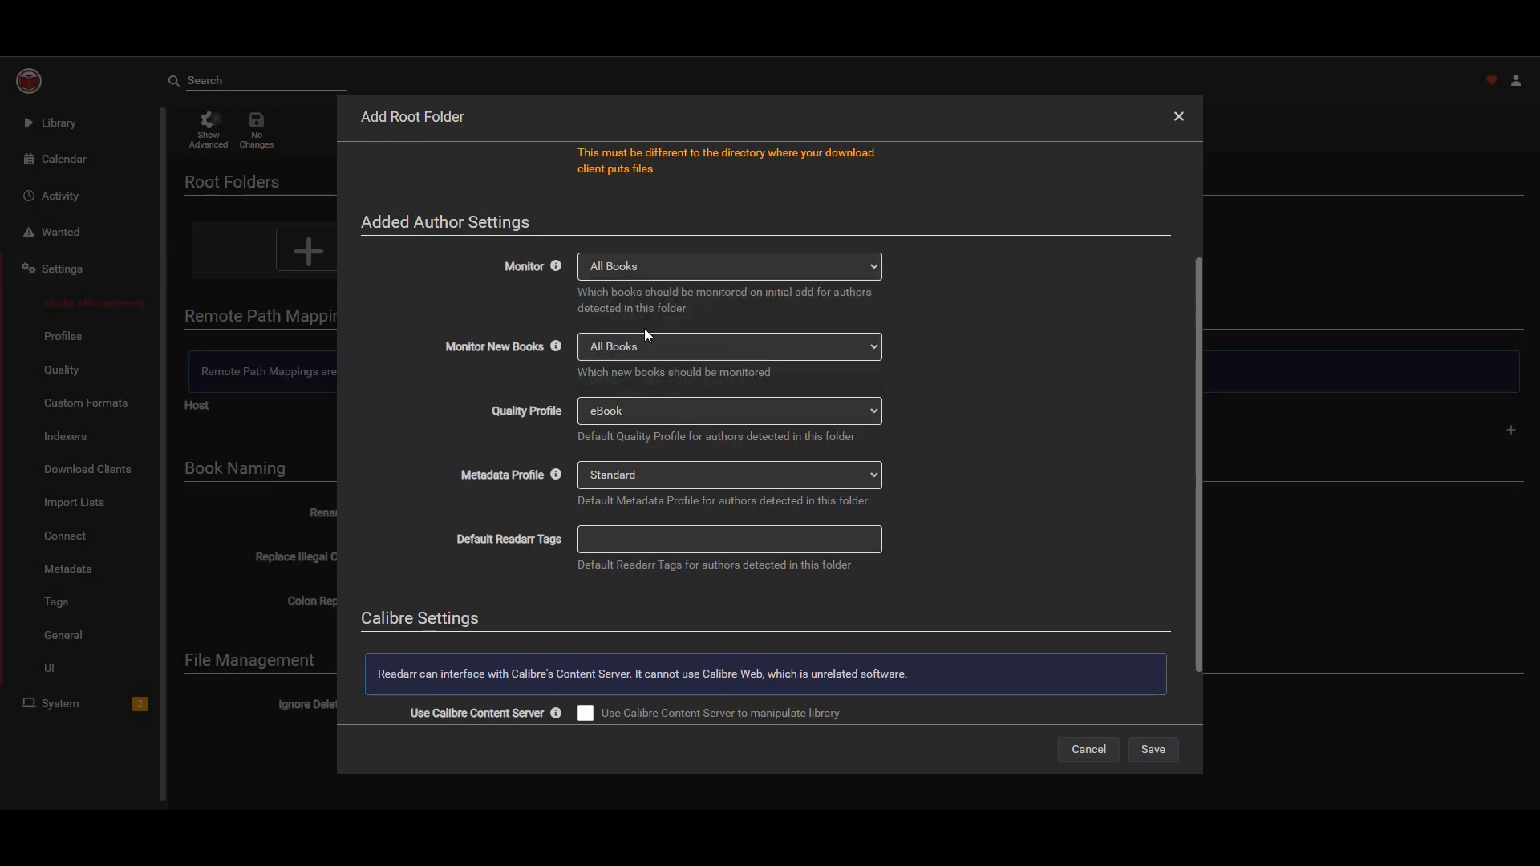
pyautogui.scroll(-1, 496, 324)
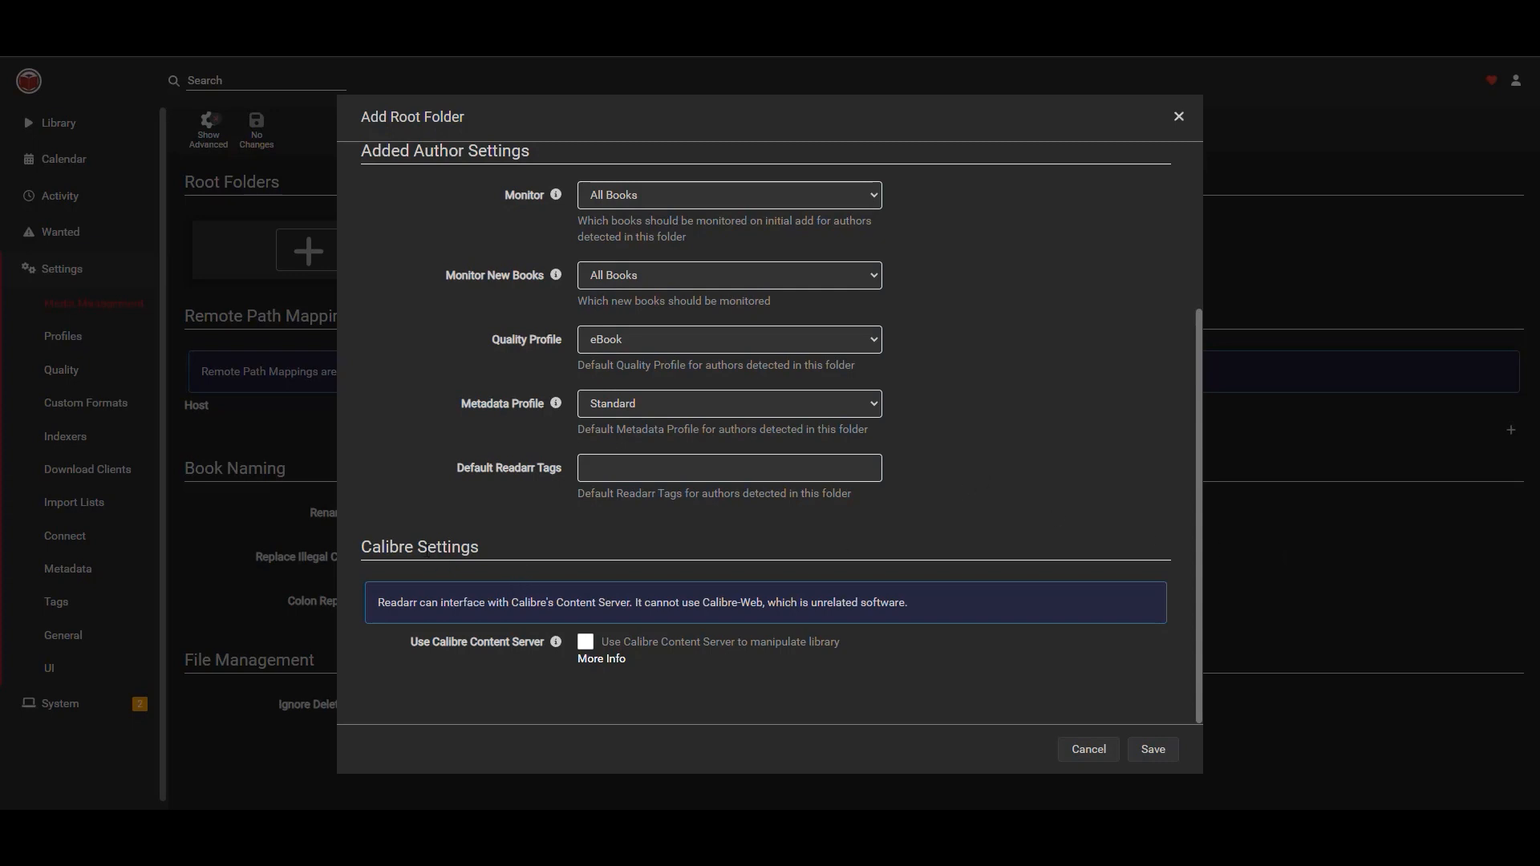
pyautogui.moveTo(480, 550); pyautogui.dragTo(366, 556)
pyautogui.click(476, 544)
pyautogui.moveTo(556, 643)
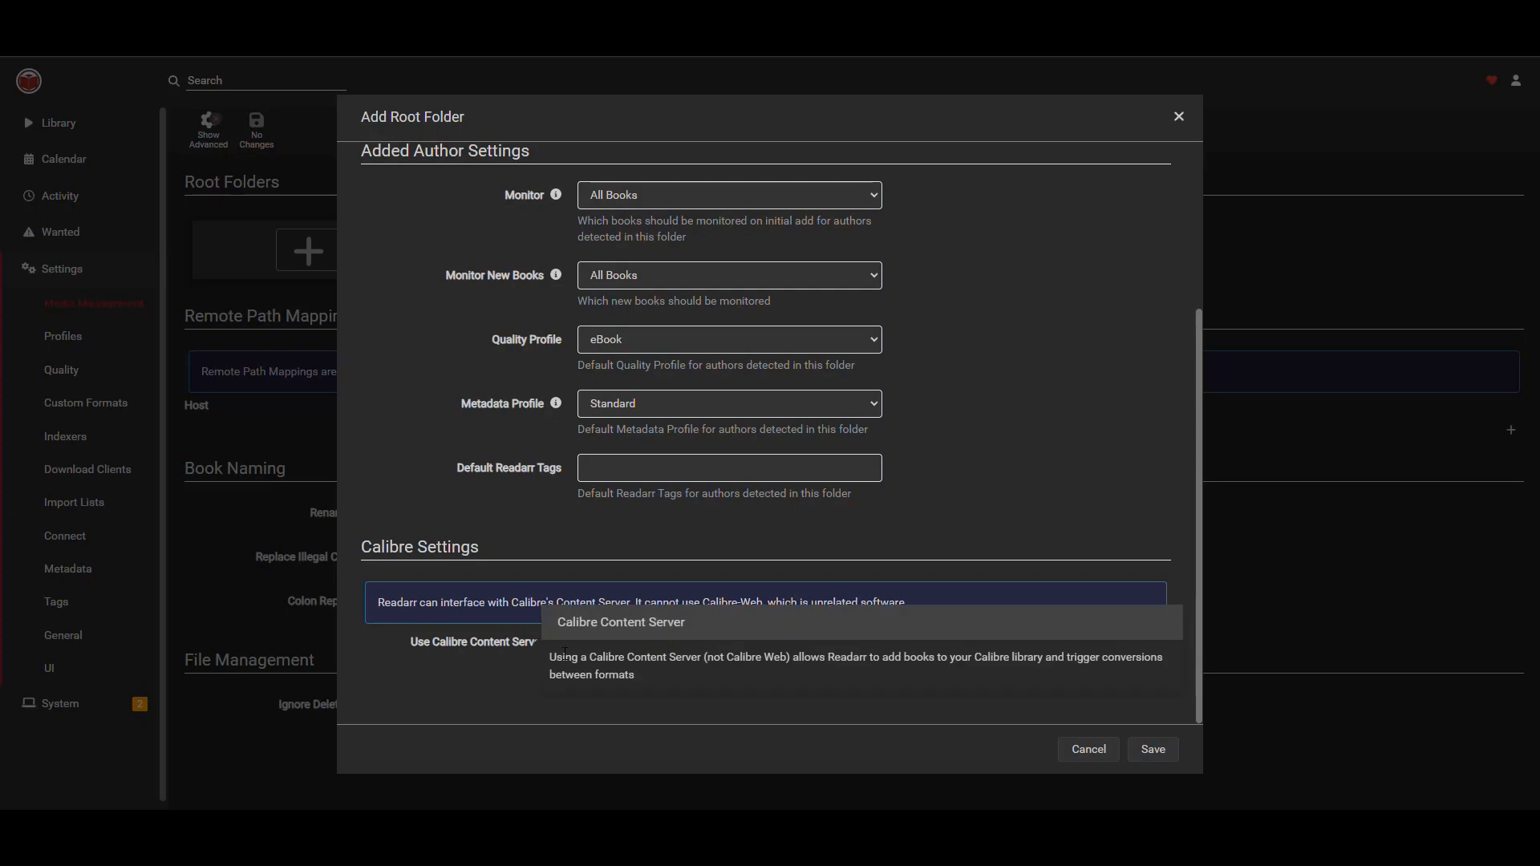
pyautogui.click(586, 642)
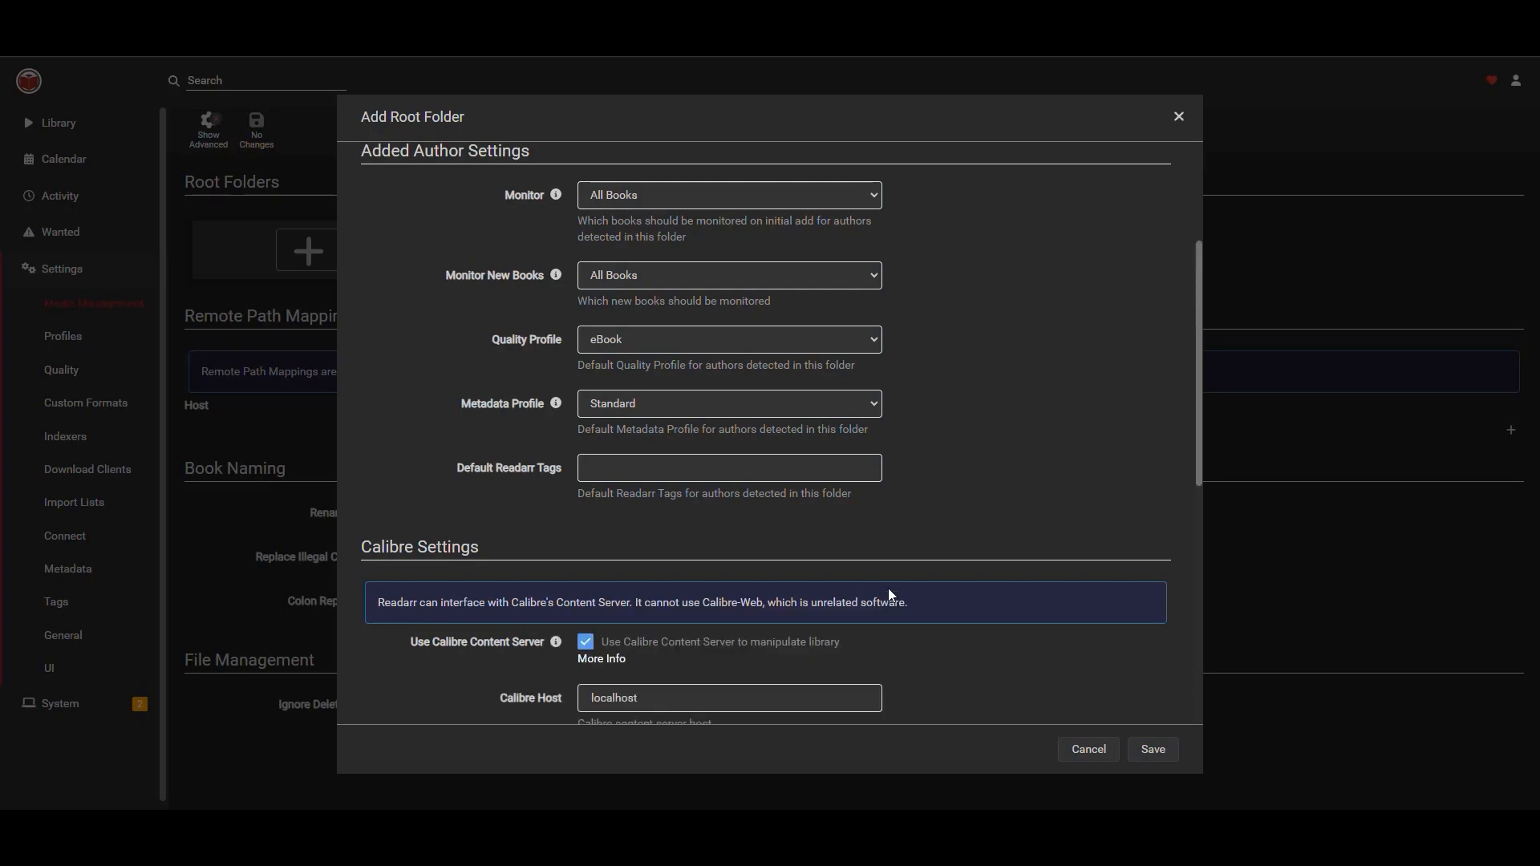
# Set the Calibre host to 10.0.0.73 and the Calibre port to 8090.
pyautogui.scroll(-3, 977, 454)
pyautogui.scroll(-2, 979, 437)
pyautogui.scroll(-1, 979, 424)
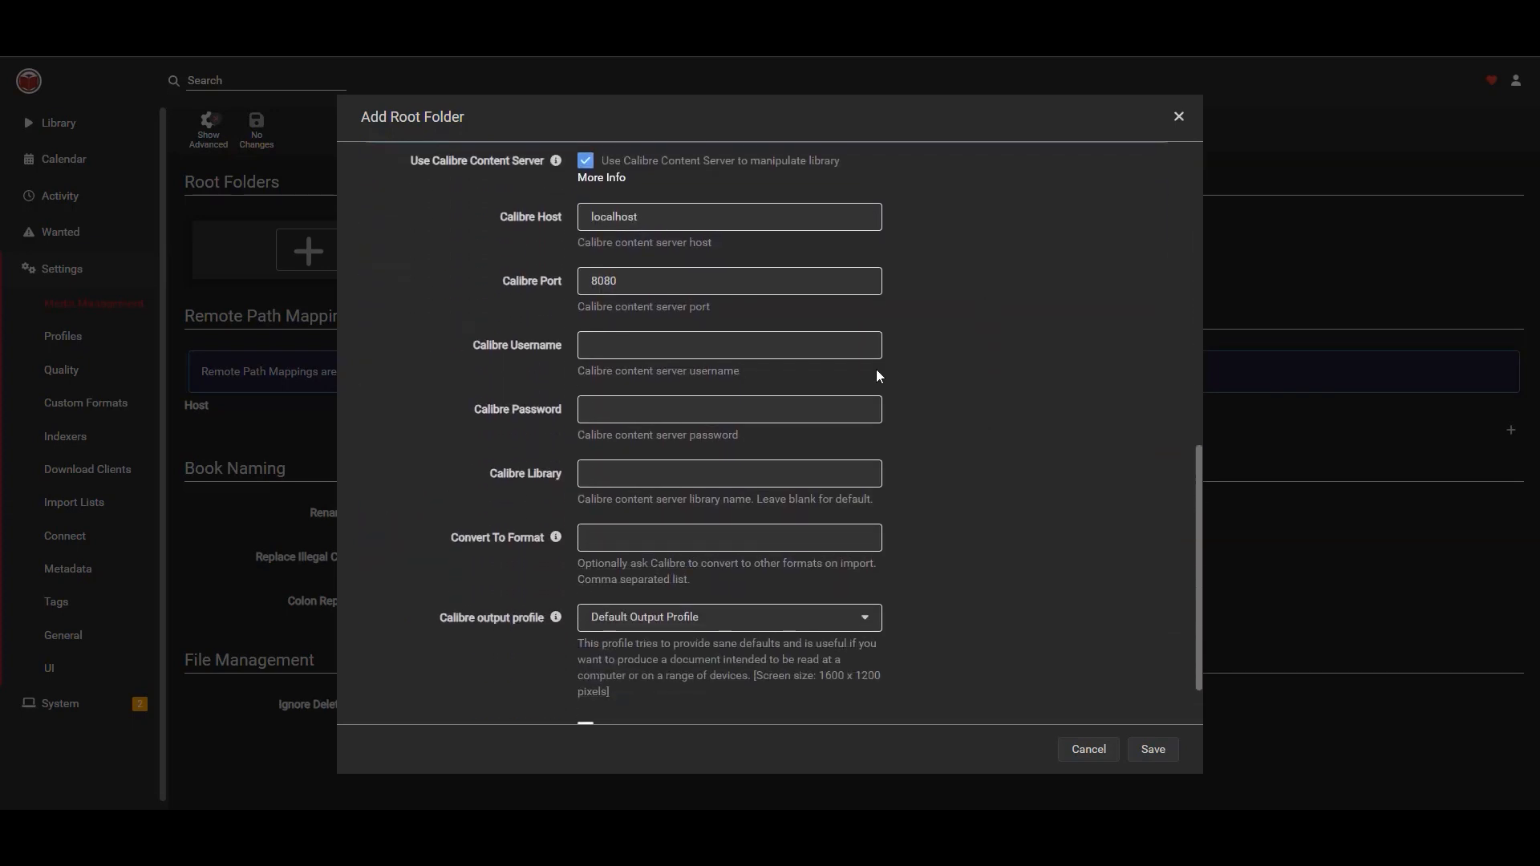
pyautogui.moveTo(649, 220); pyautogui.dragTo(498, 215)
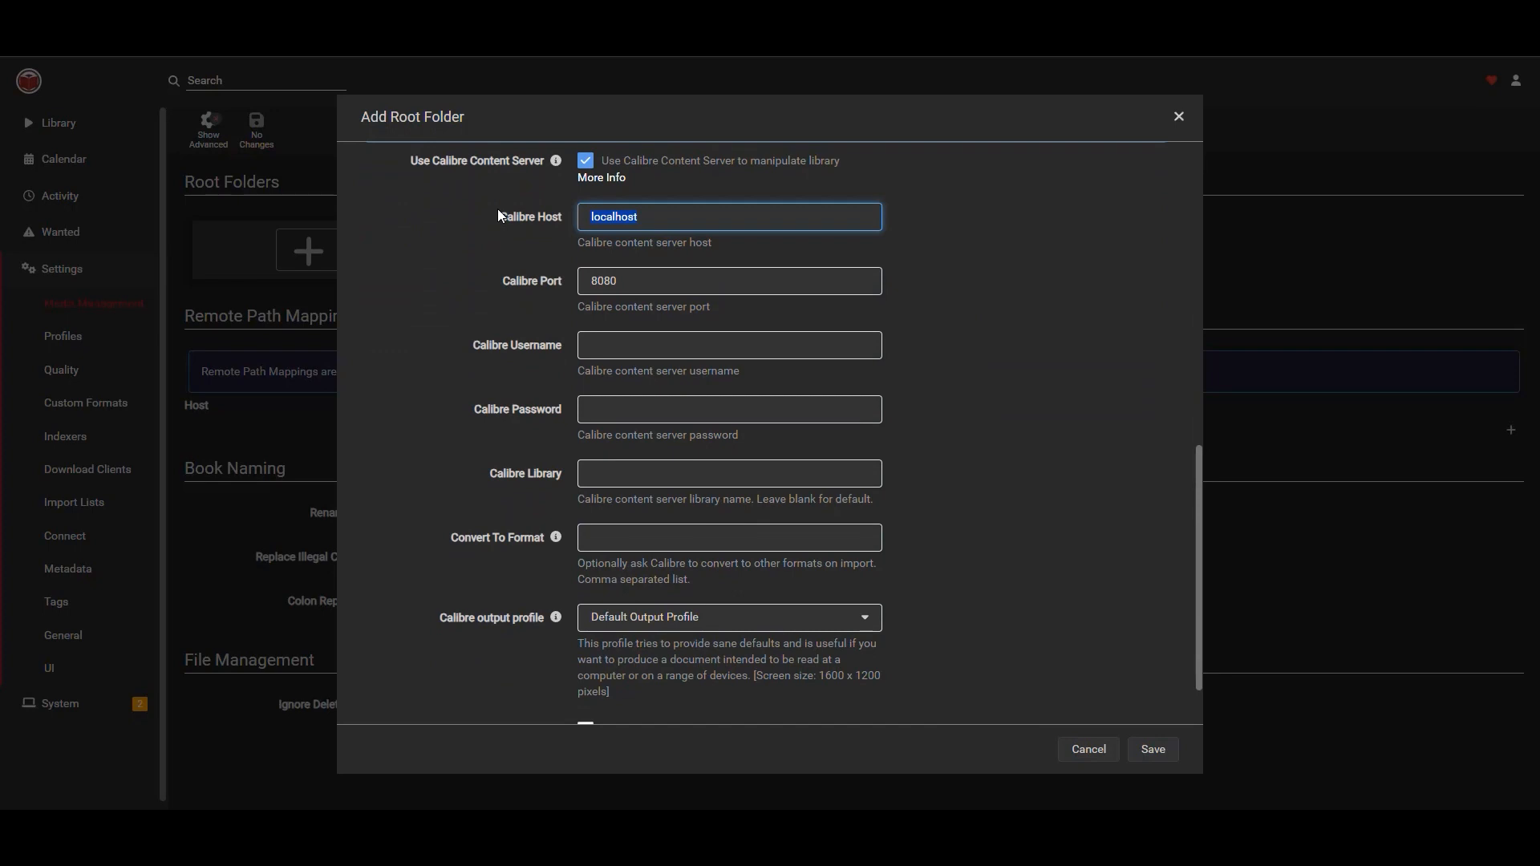
pyautogui.write('10.0.0.0')
pyautogui.press('BackSpace')
pyautogui.write('73')
pyautogui.moveTo(658, 286); pyautogui.dragTo(456, 299)
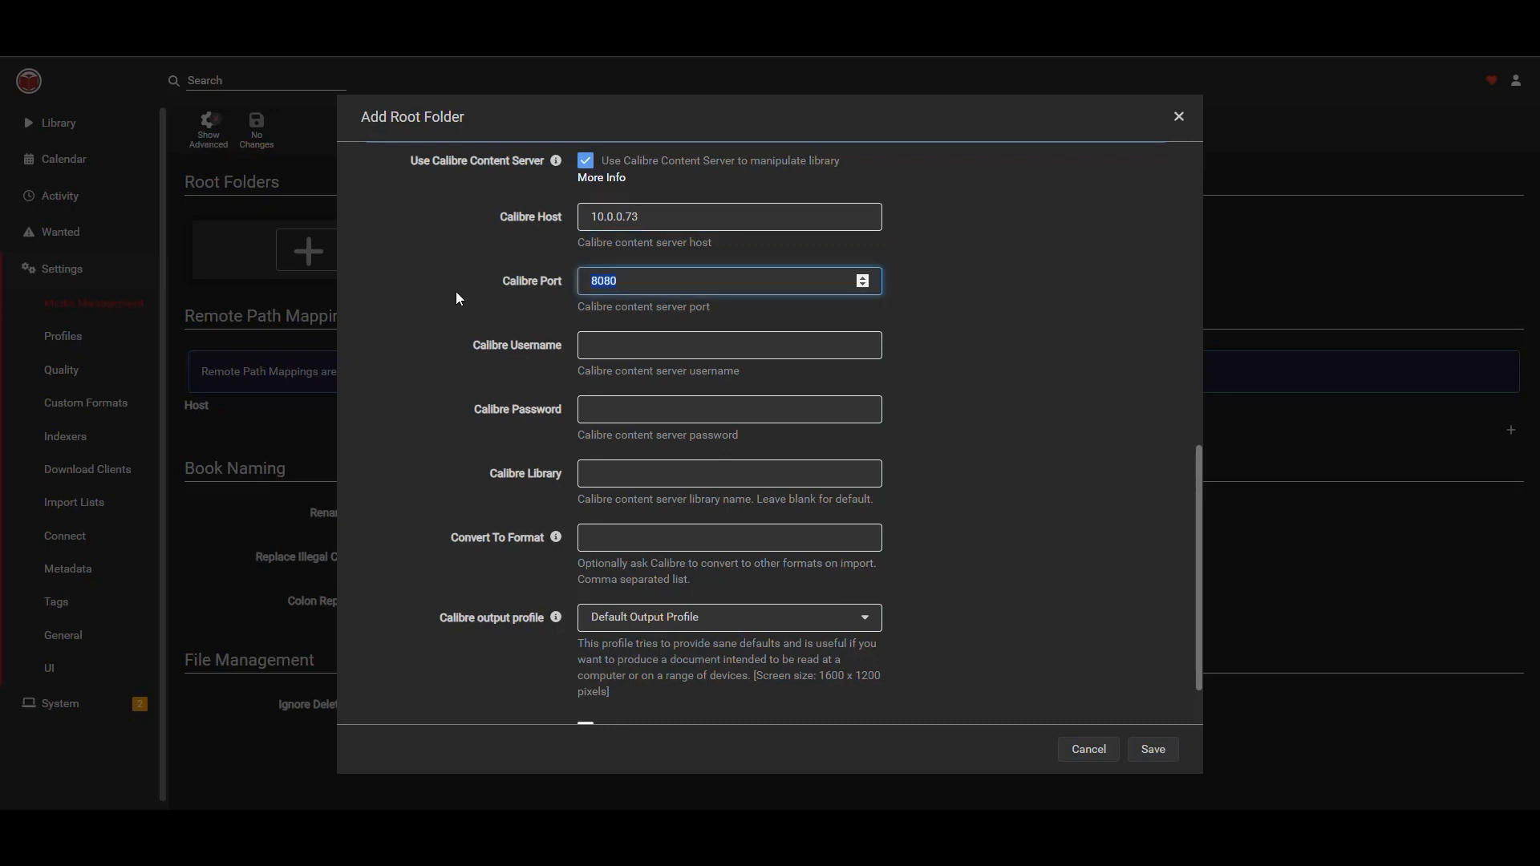
pyautogui.write('8090')
# Enter readarr as the Calibre username and paste the Calibre password.
pyautogui.click(733, 352)
pyautogui.write('readae')
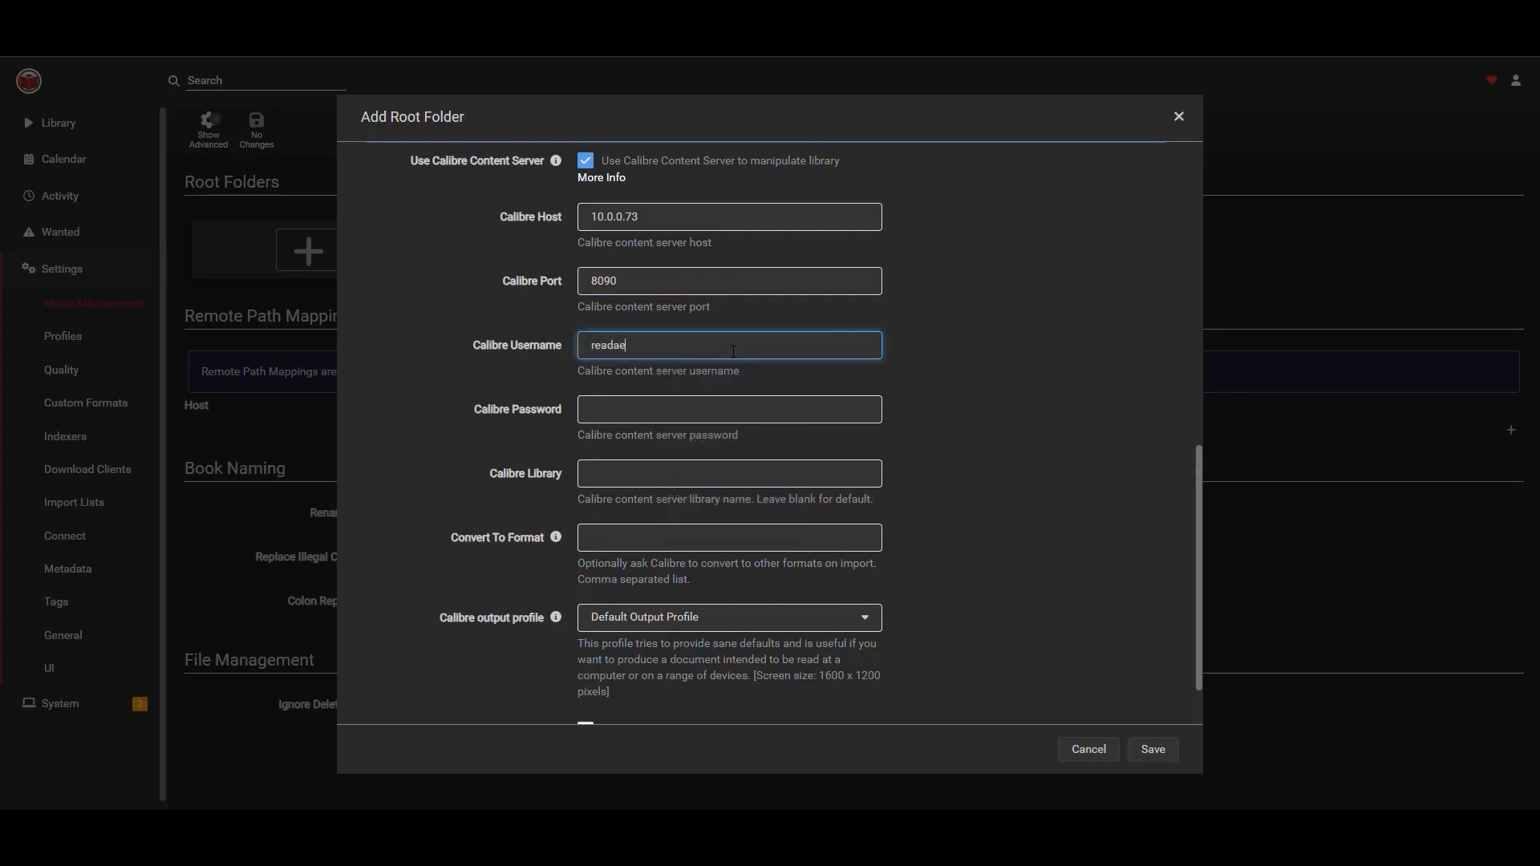
pyautogui.press('BackSpace')
pyautogui.press('BackSpace')
pyautogui.write('e')
pyautogui.press('BackSpace')
pyautogui.write('arr')
pyautogui.moveTo(664, 350); pyautogui.dragTo(495, 348)
pyautogui.click(622, 410)
pyautogui.hotkey('ctrl', 'v')
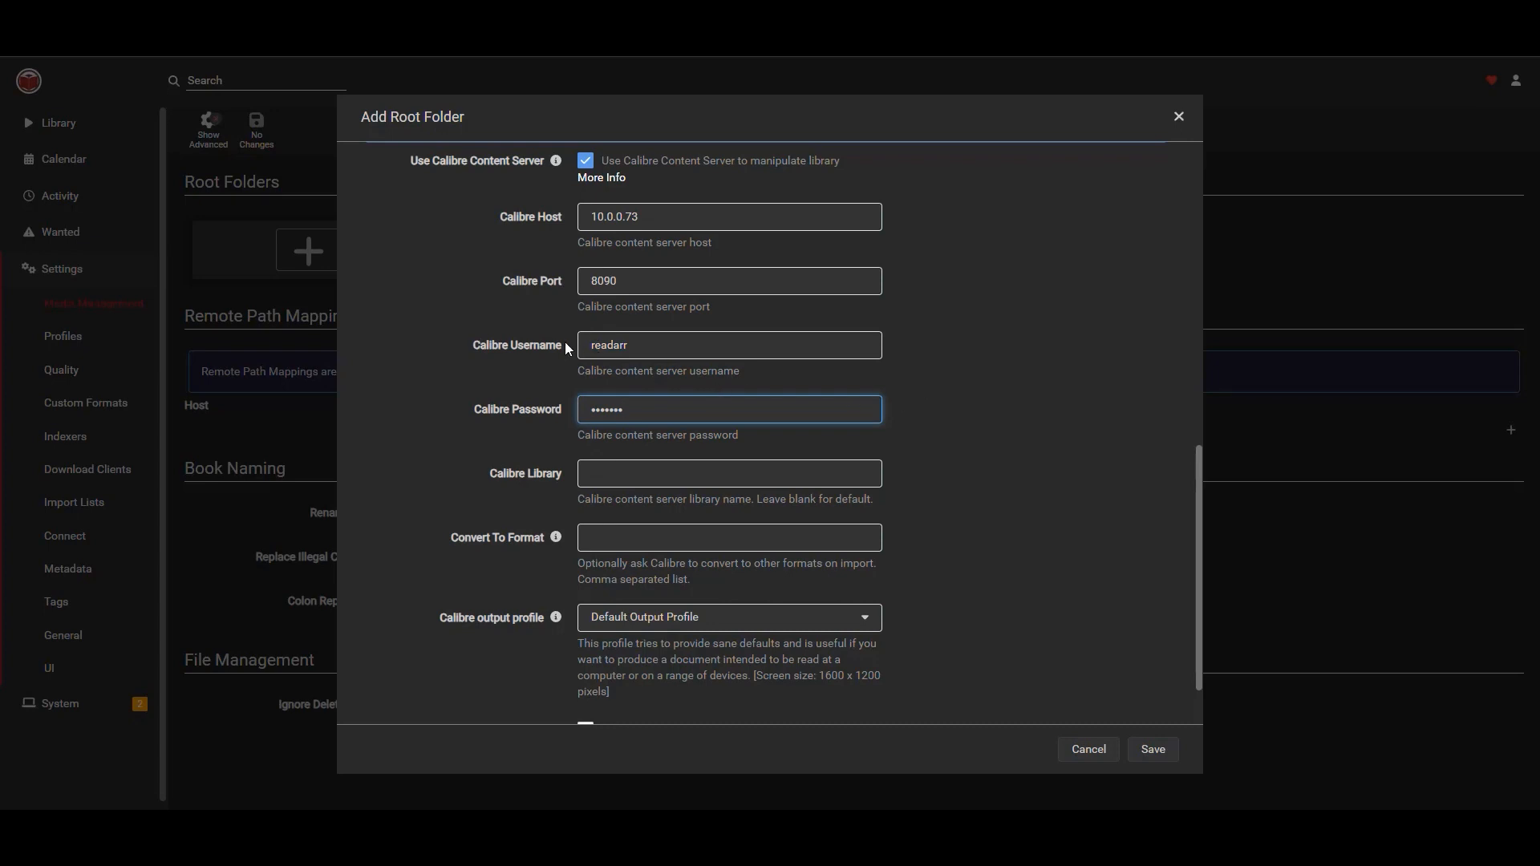
# Set the Convert To Format option to MOBI.
pyautogui.scroll(-2, 931, 380)
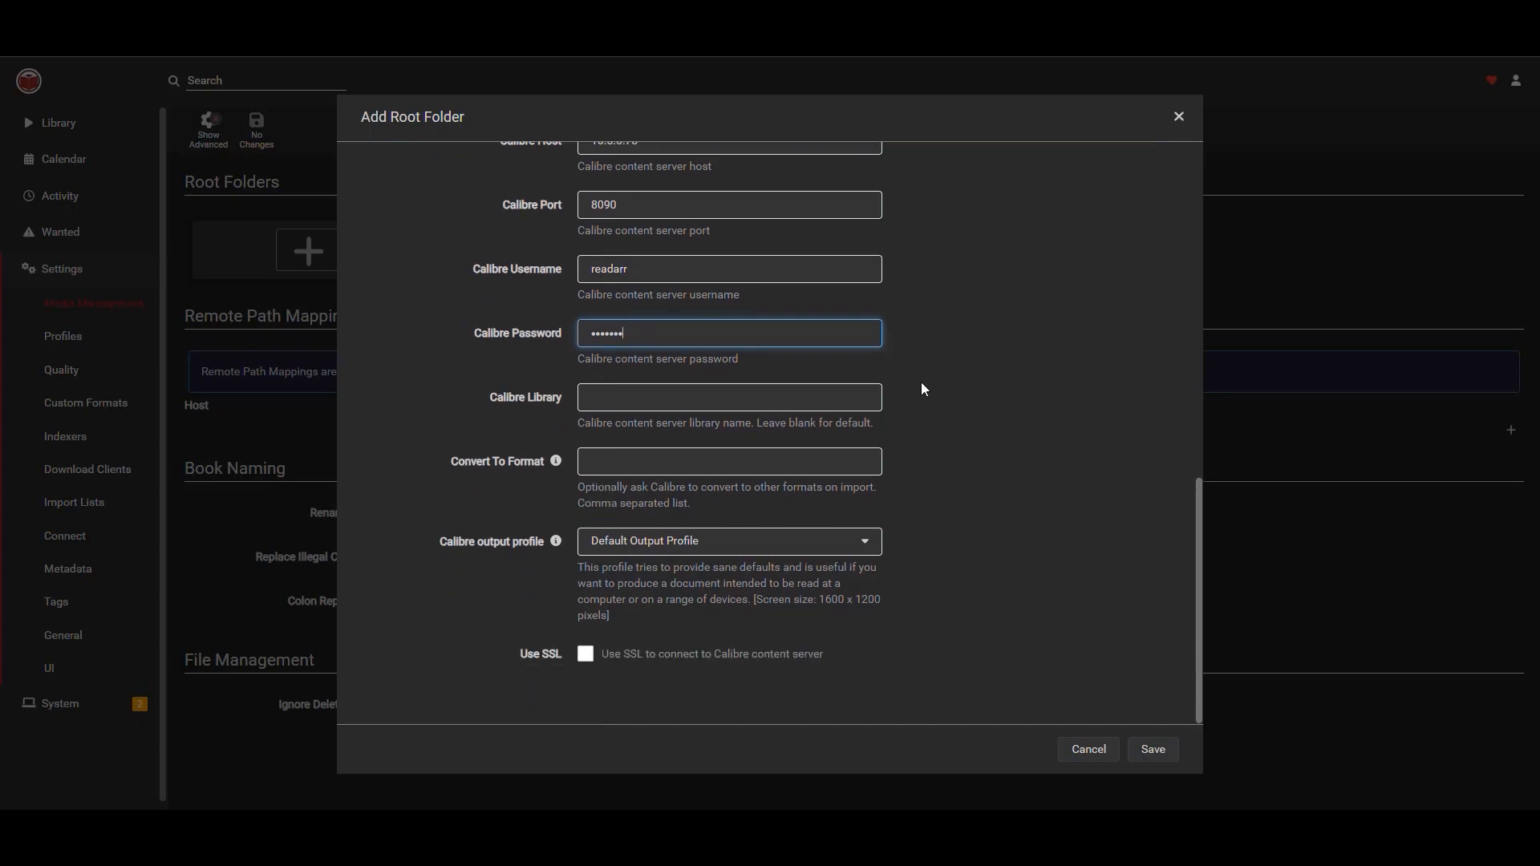
pyautogui.click(702, 395)
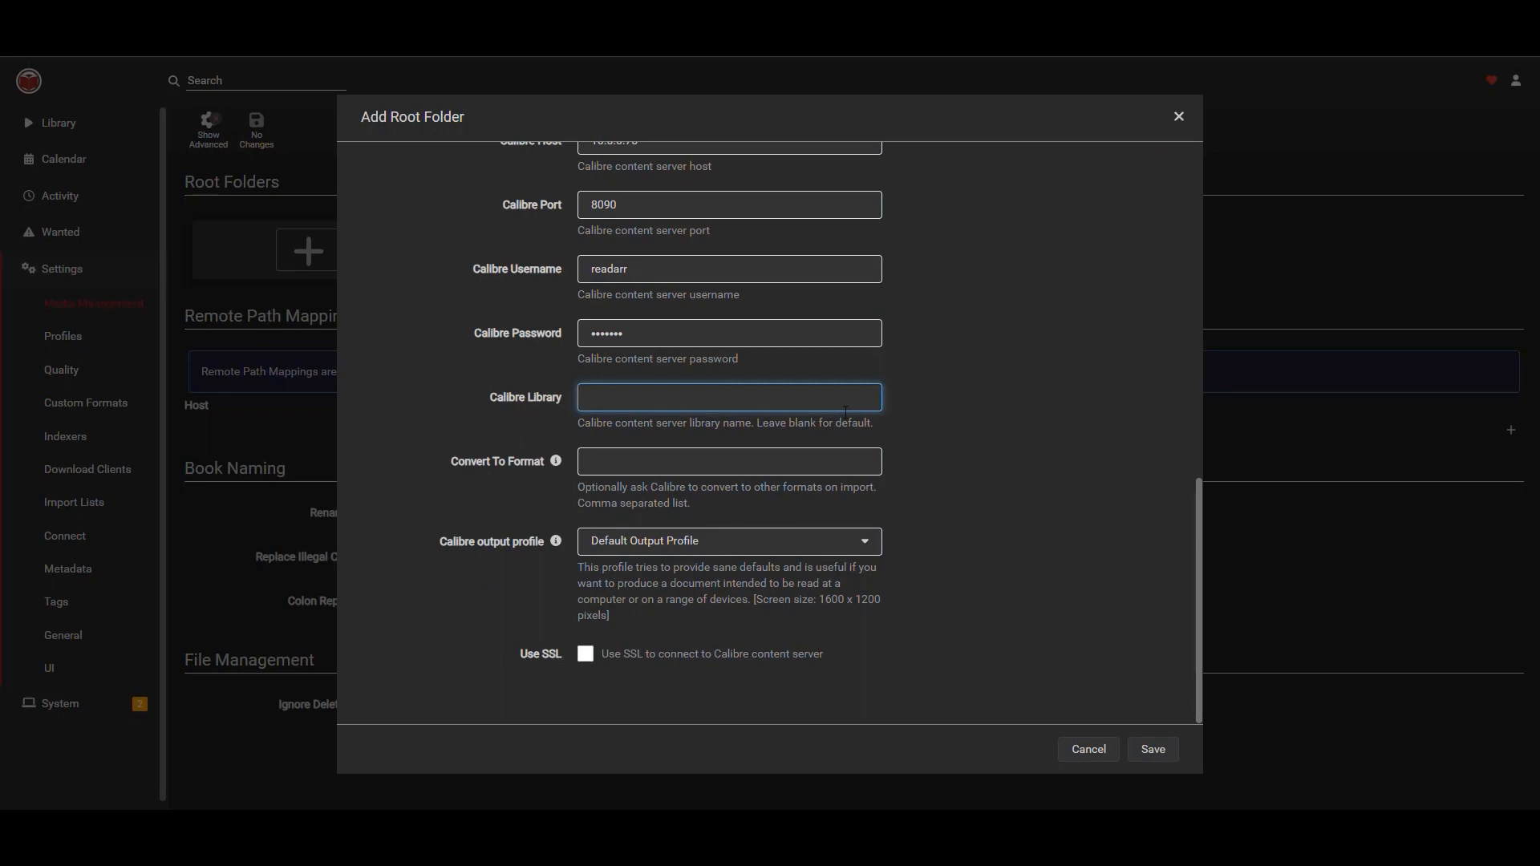
pyautogui.click(985, 398)
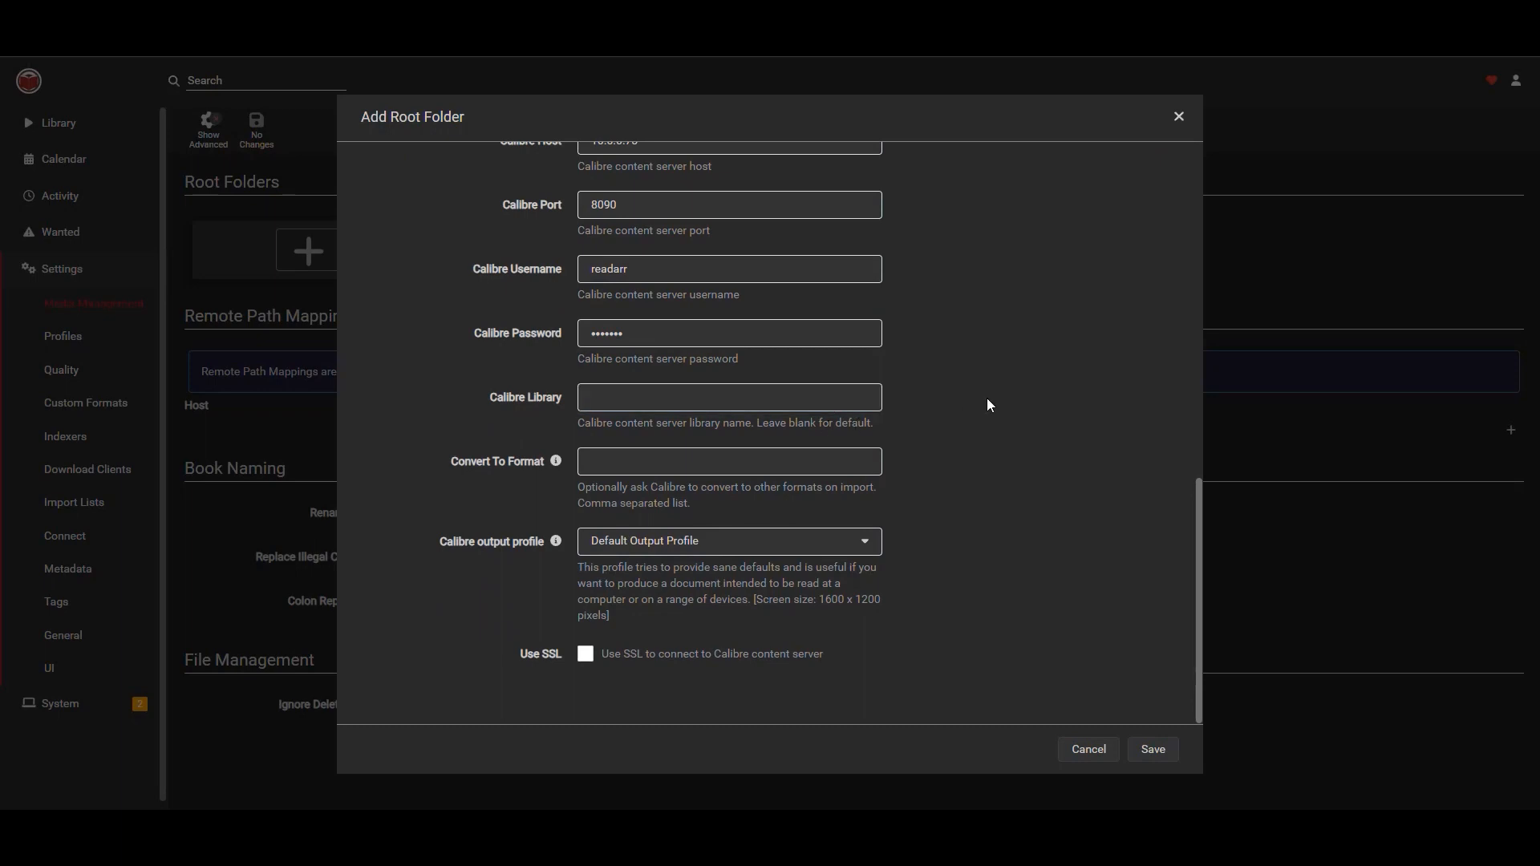
pyautogui.click(805, 467)
pyautogui.write('MOBI')
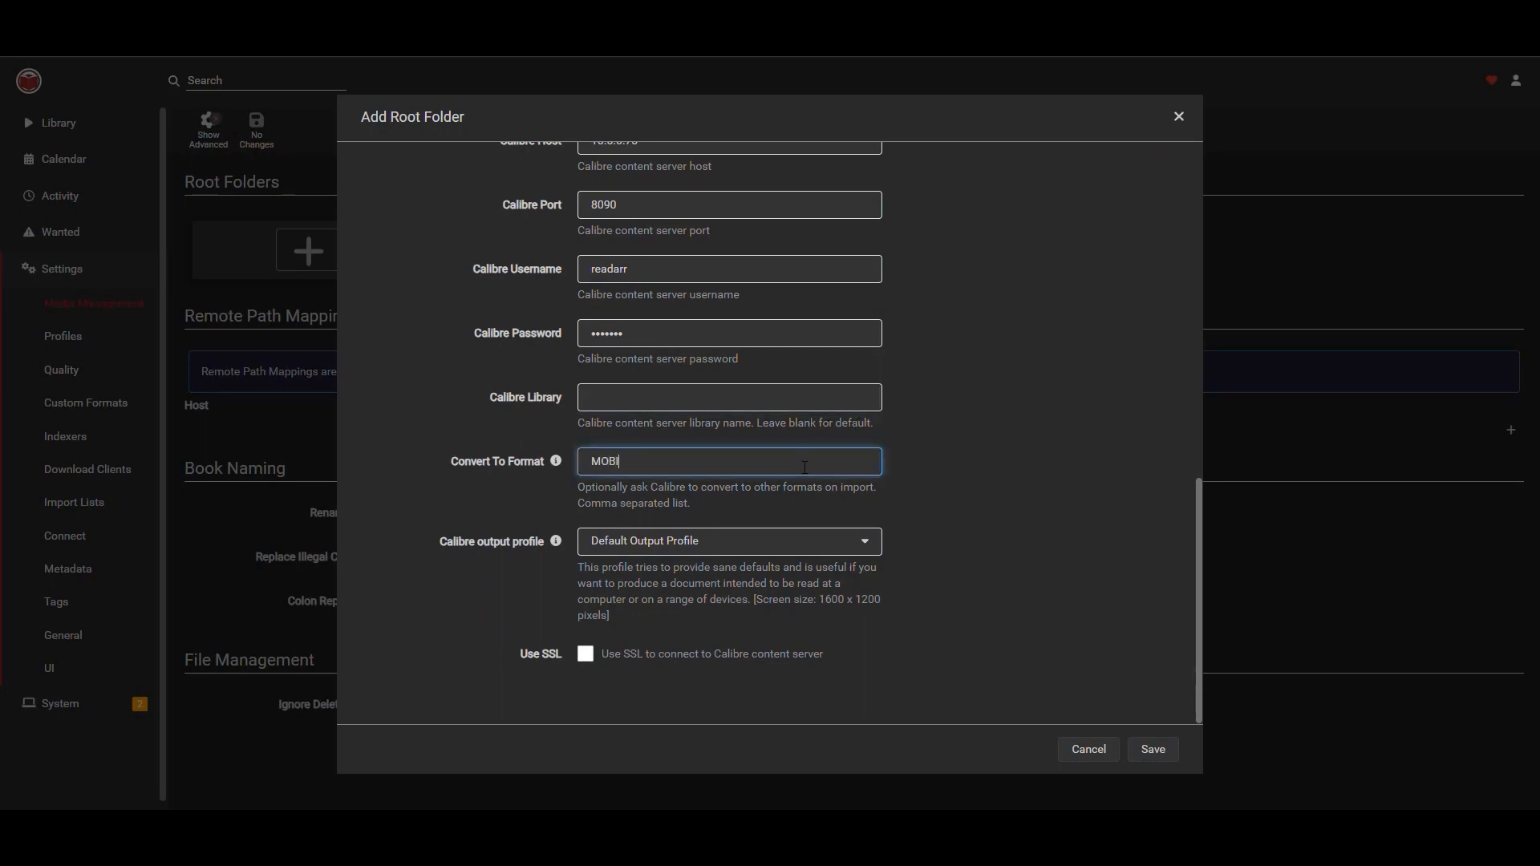
pyautogui.click(975, 459)
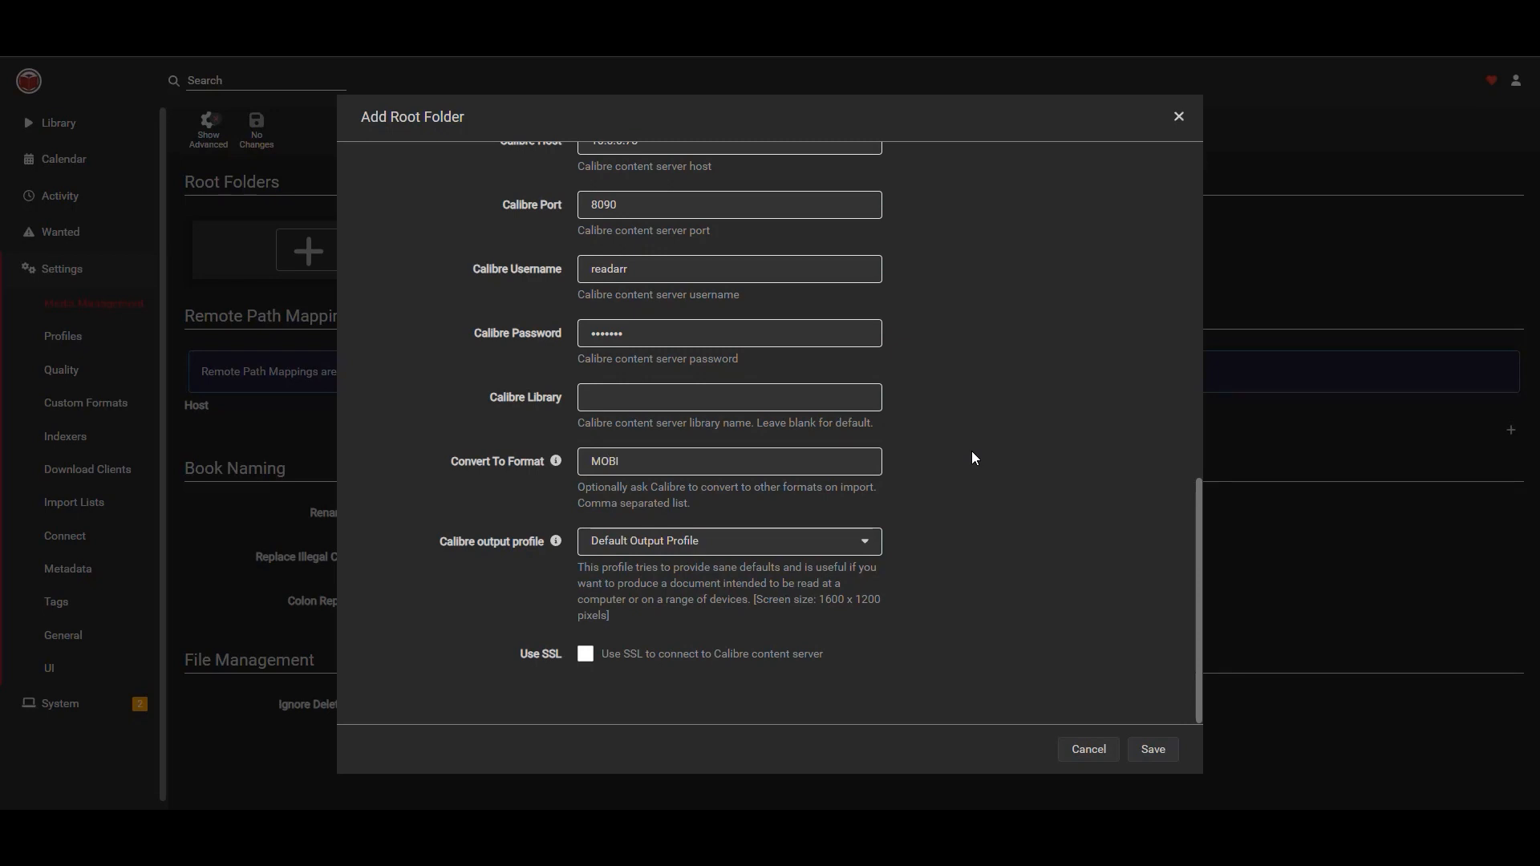
# Choose Kindle PaperWhite as the Calibre output profile and save the root folder.
pyautogui.click(807, 552)
pyautogui.scroll(-2, 723, 504)
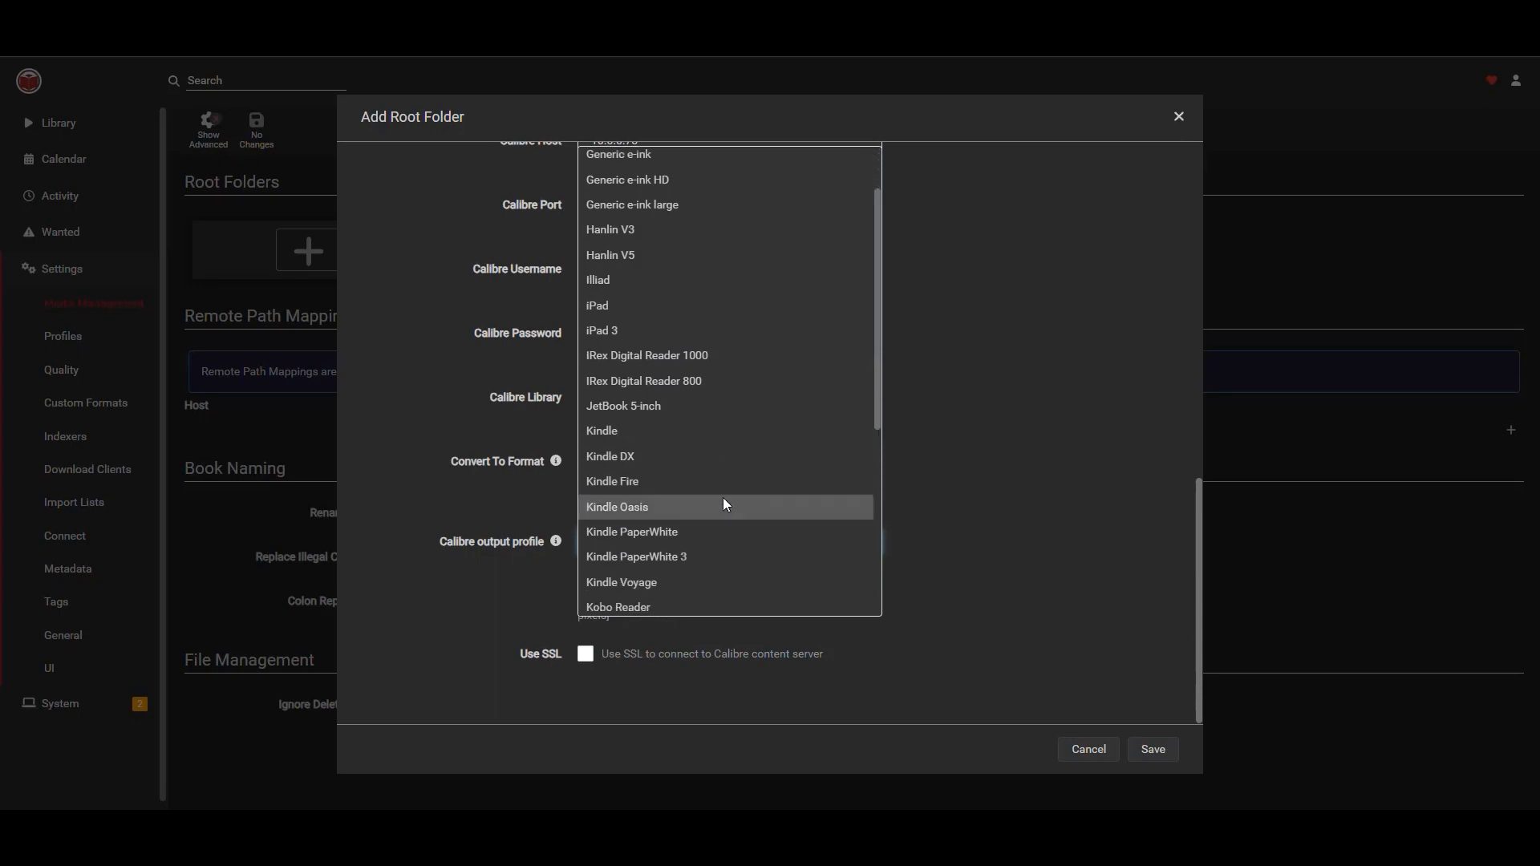
pyautogui.click(640, 530)
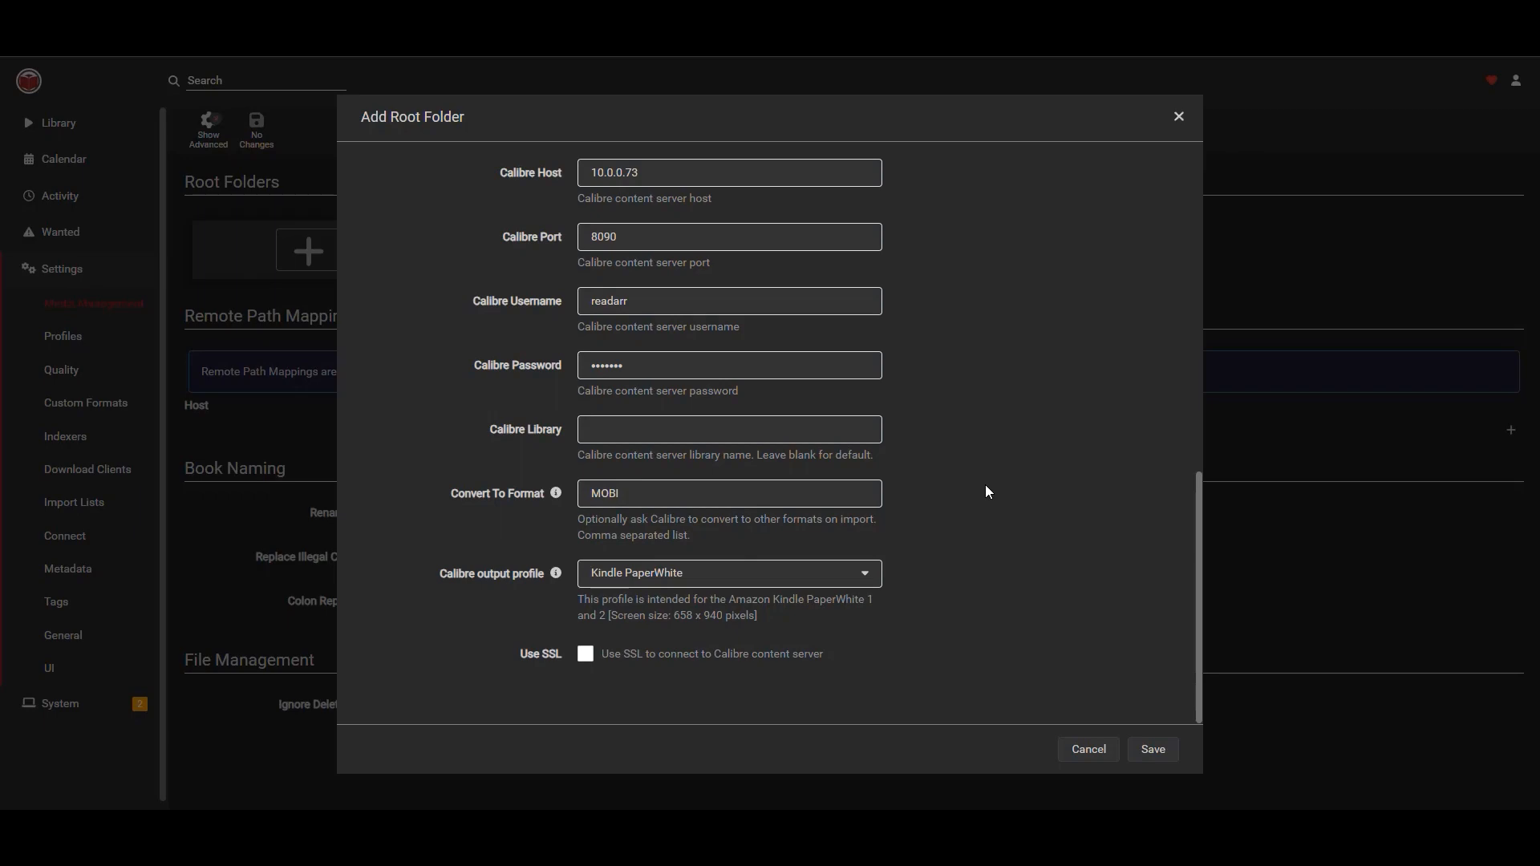
pyautogui.scroll(6, 978, 495)
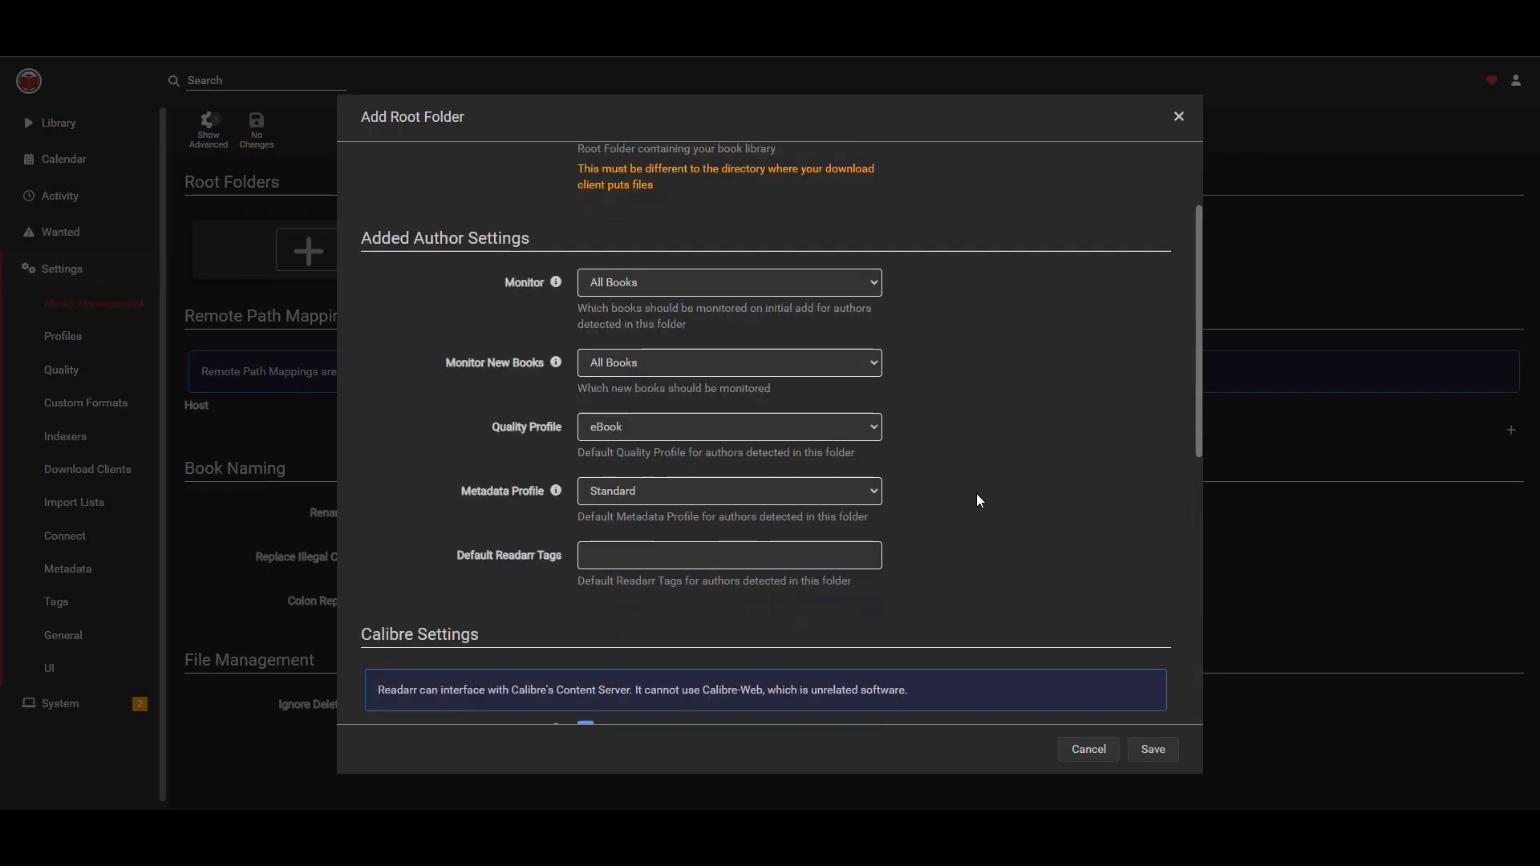
pyautogui.scroll(-6, 984, 485)
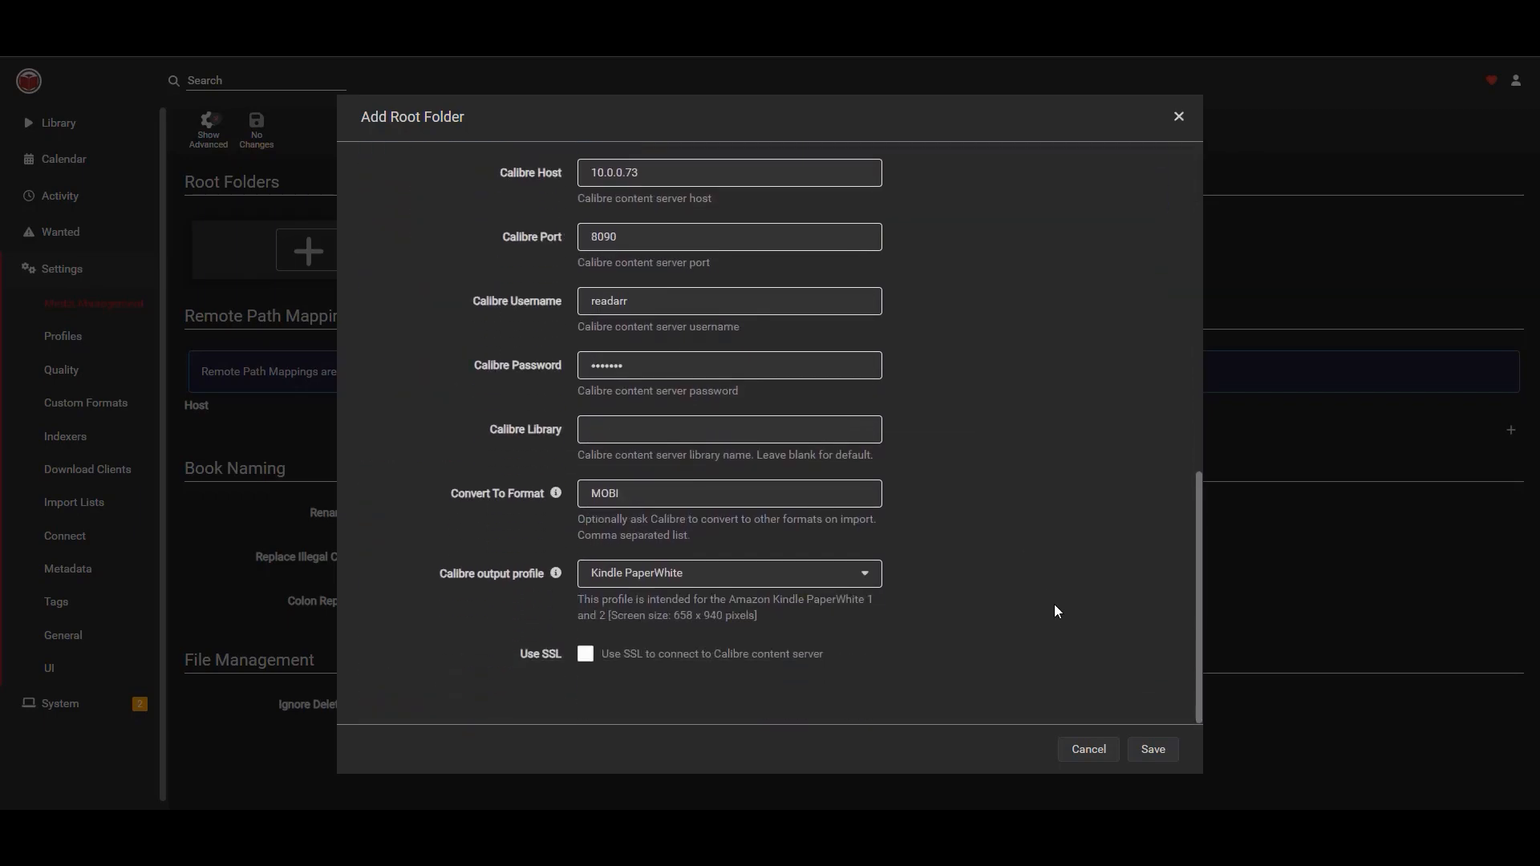
pyautogui.click(1163, 754)
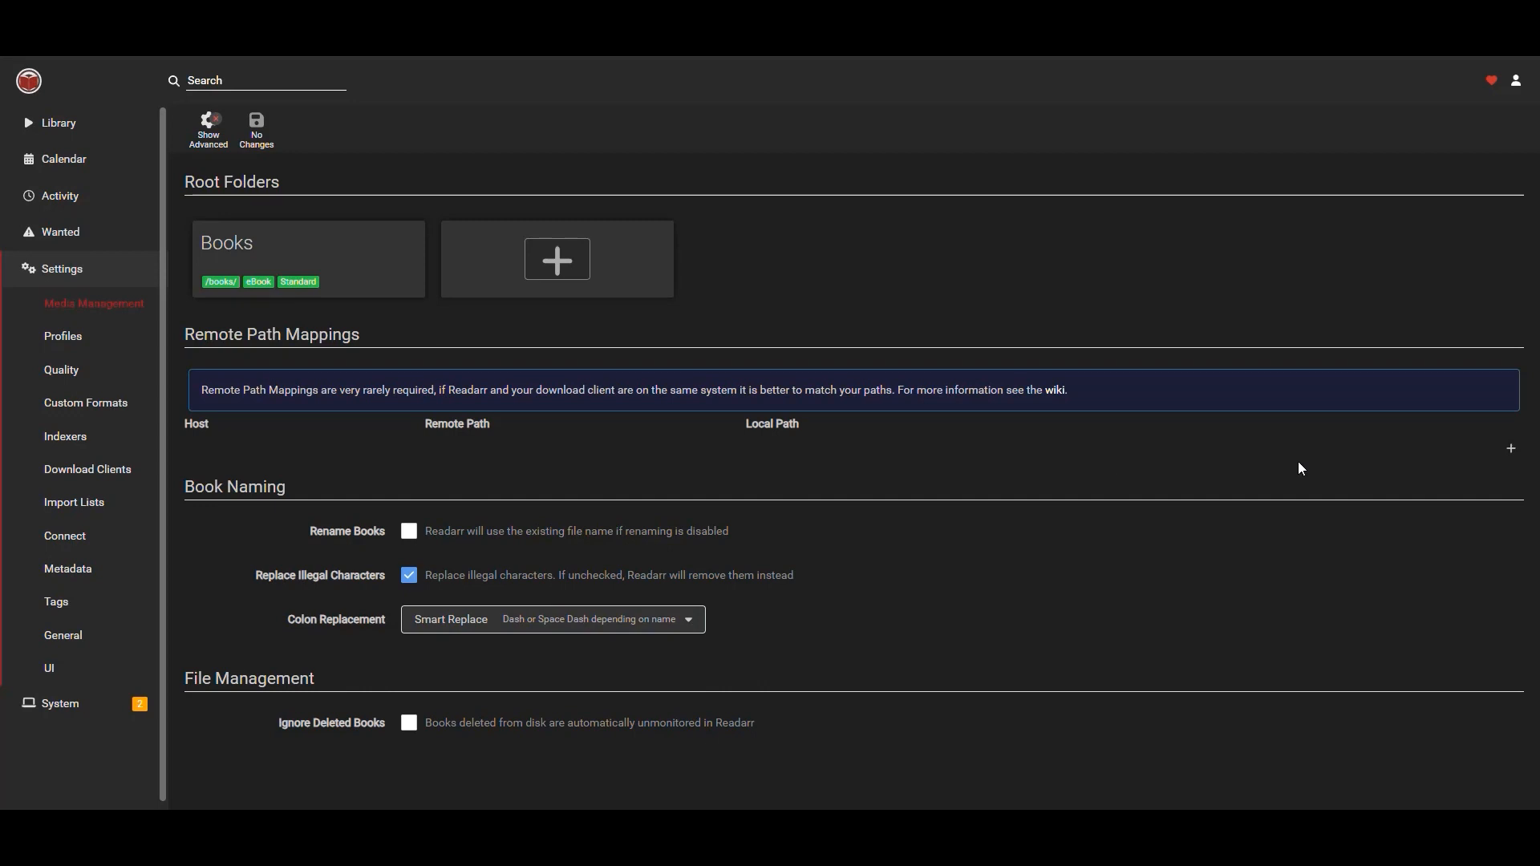
# Add a remote path mapping for host 10.0.0.73 from /downloads/readarr to local path /downloads/.
pyautogui.click(1511, 450)
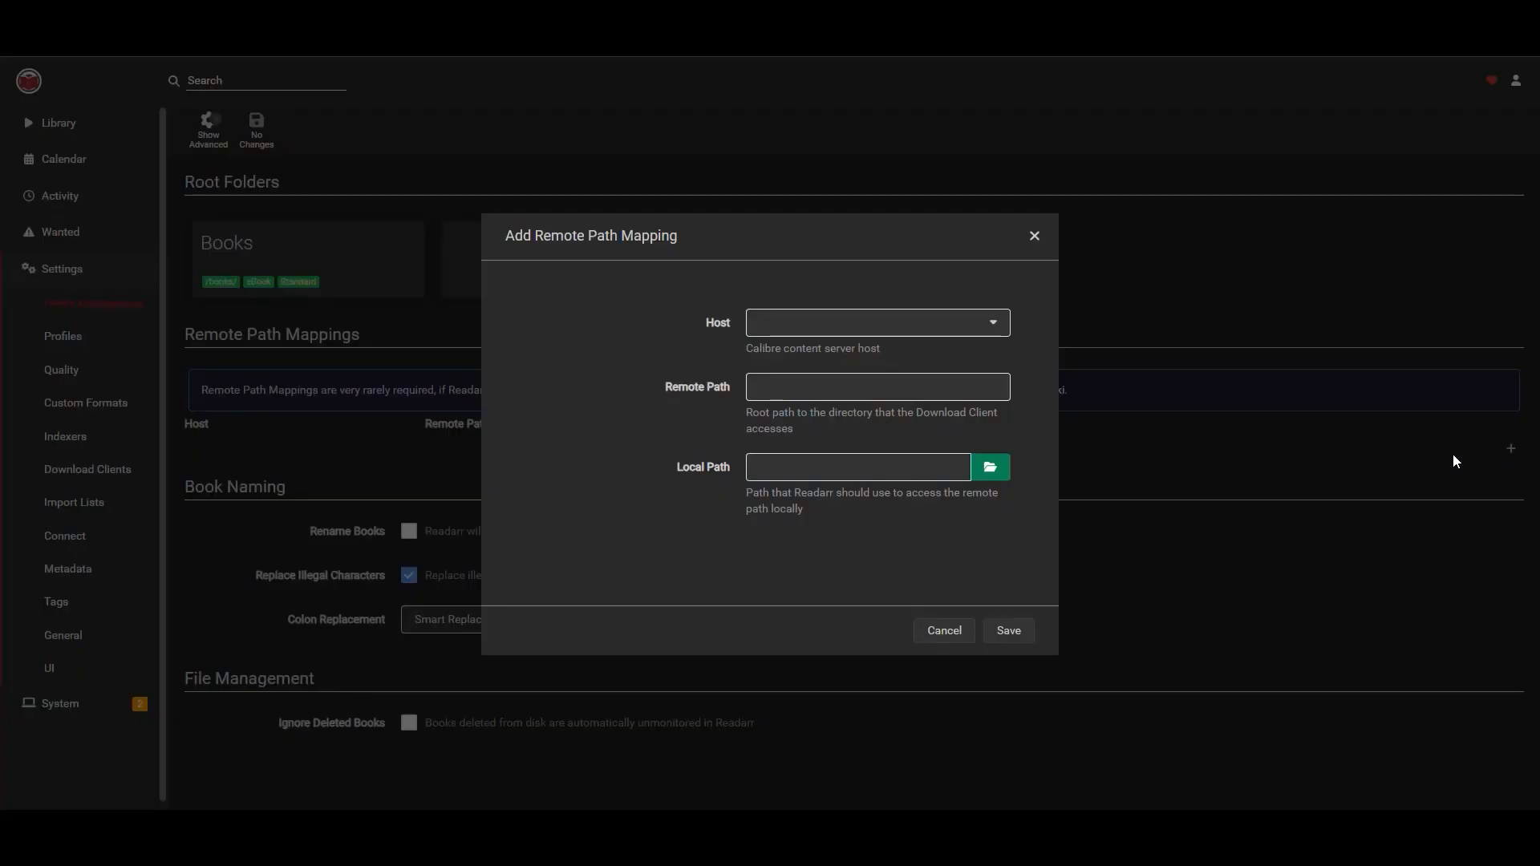
pyautogui.click(993, 323)
pyautogui.click(791, 350)
pyautogui.click(854, 391)
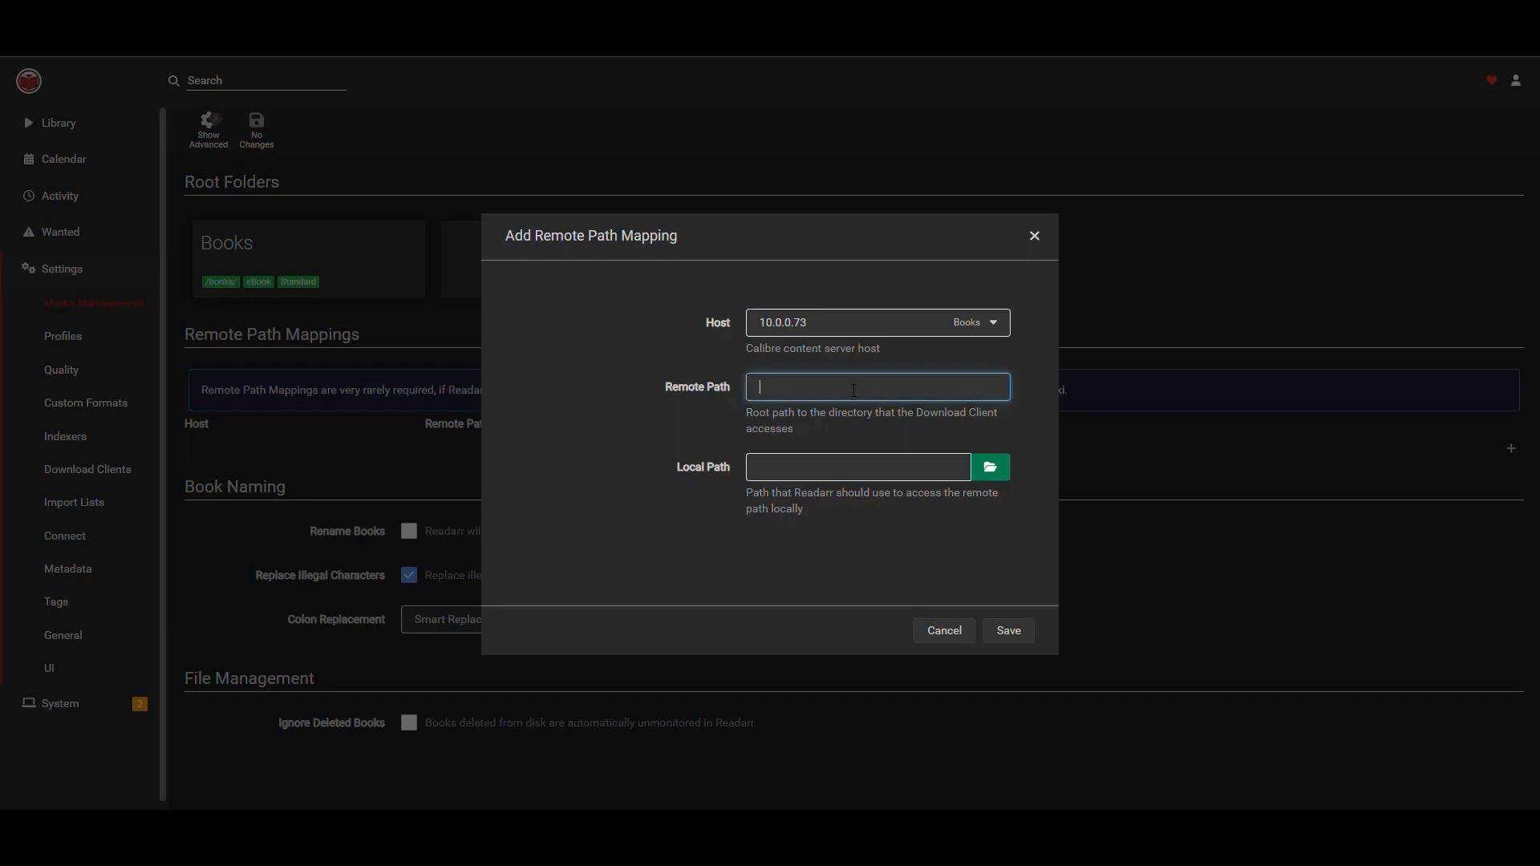
pyautogui.write('/downloads/readarr')
pyautogui.click(1002, 474)
pyautogui.click(466, 571)
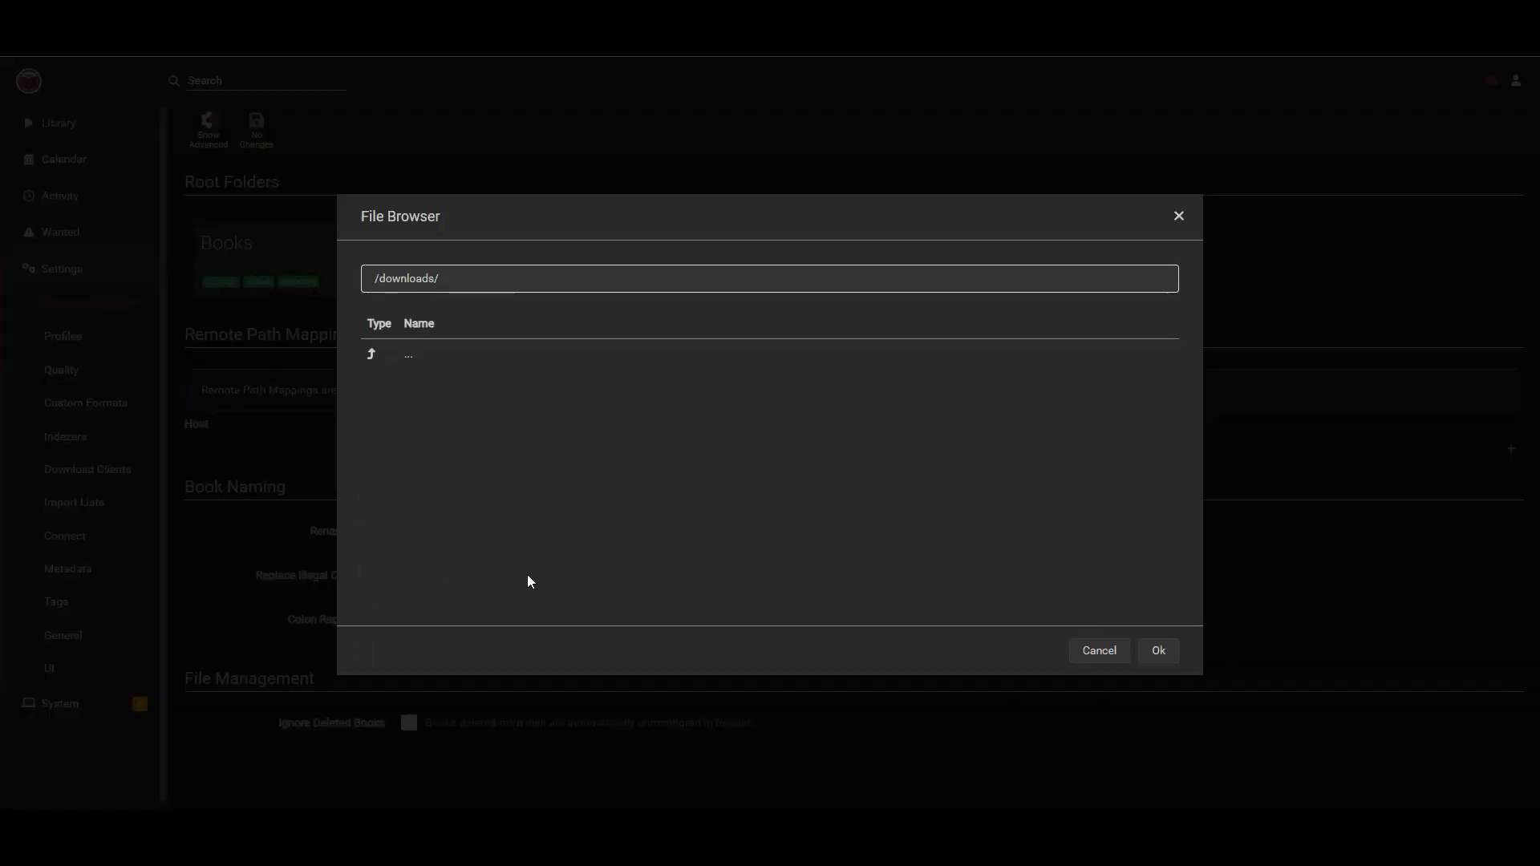
pyautogui.click(1161, 651)
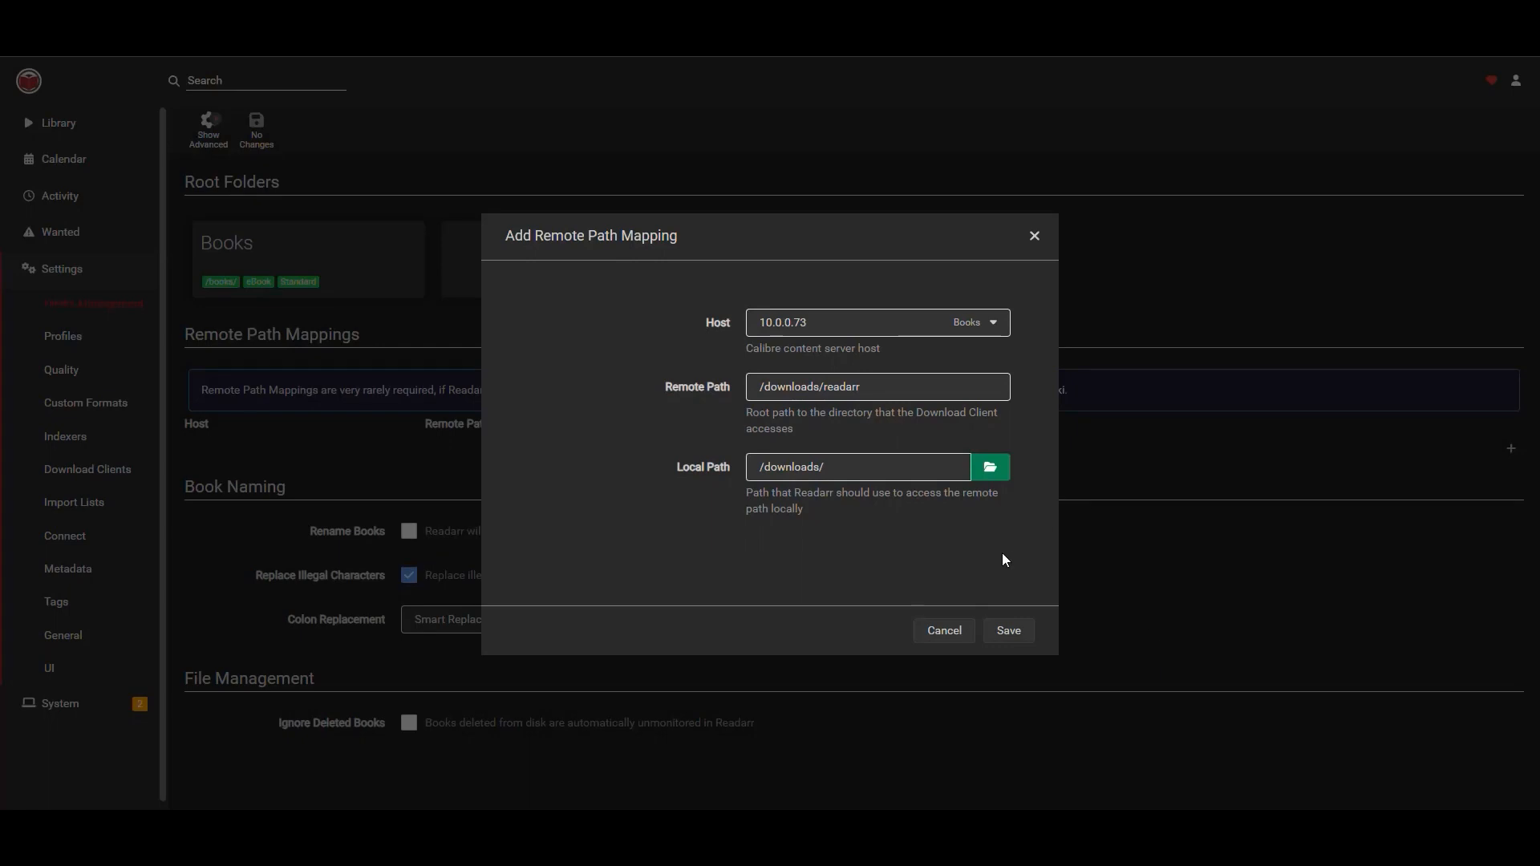
pyautogui.click(1009, 634)
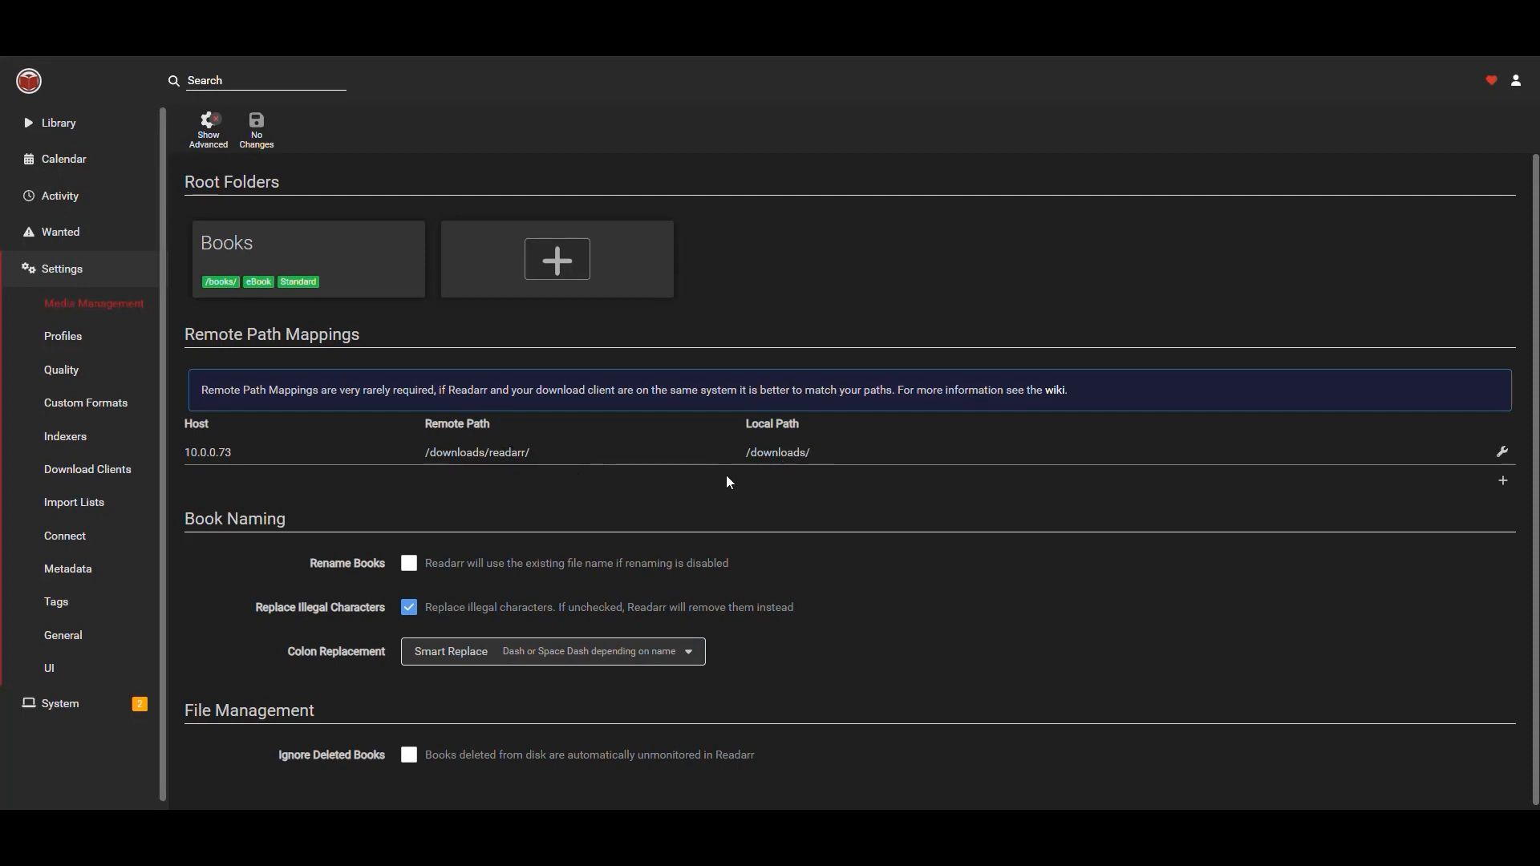
# Enable Rename Books in Book Naming and examine the standard book format examples.
pyautogui.scroll(-1, 888, 480)
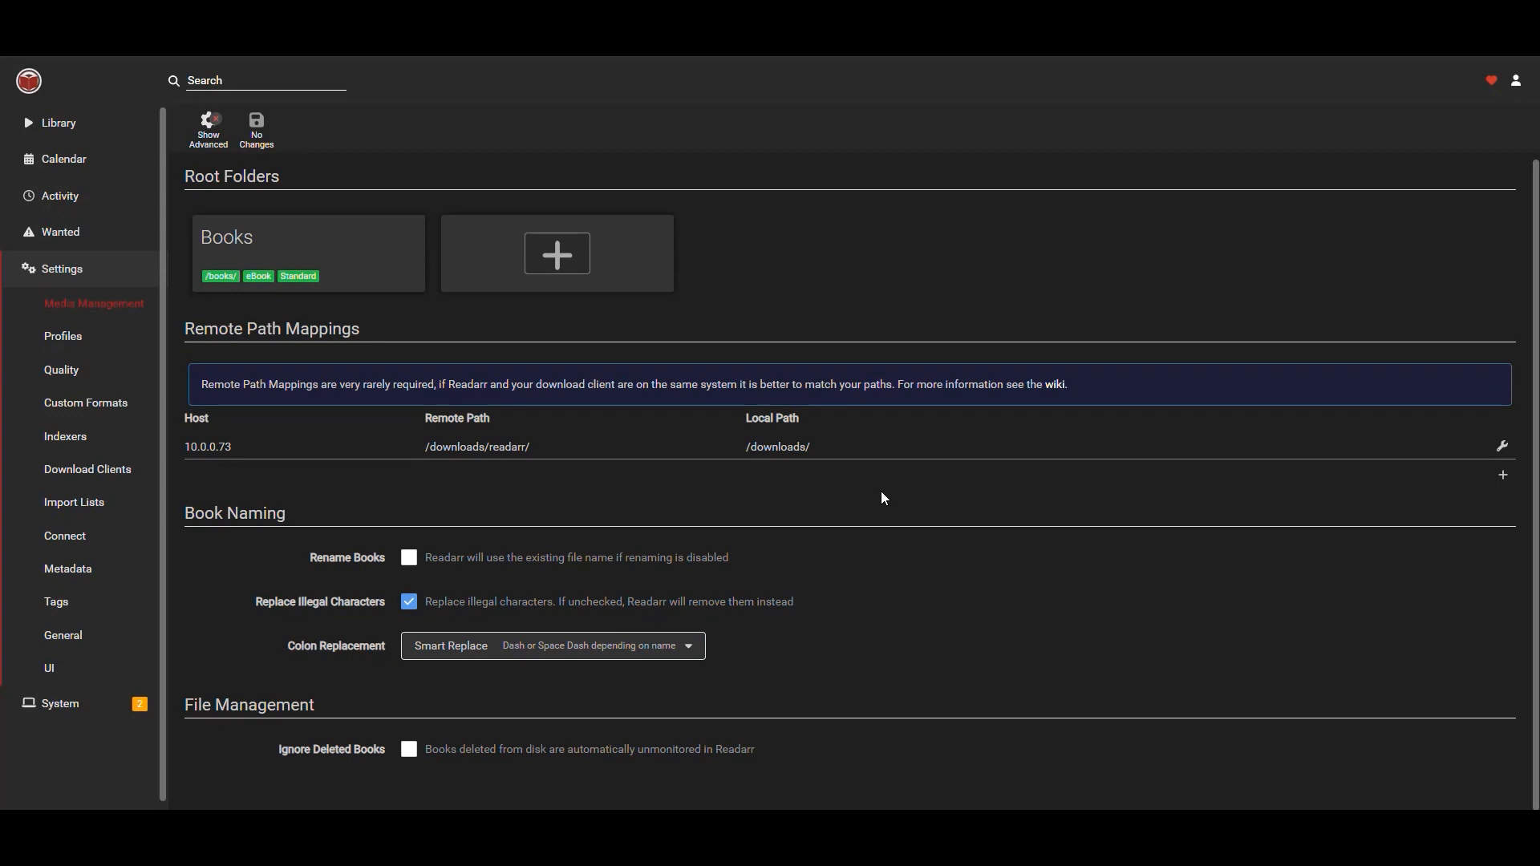
pyautogui.click(465, 560)
pyautogui.scroll(-1, 852, 489)
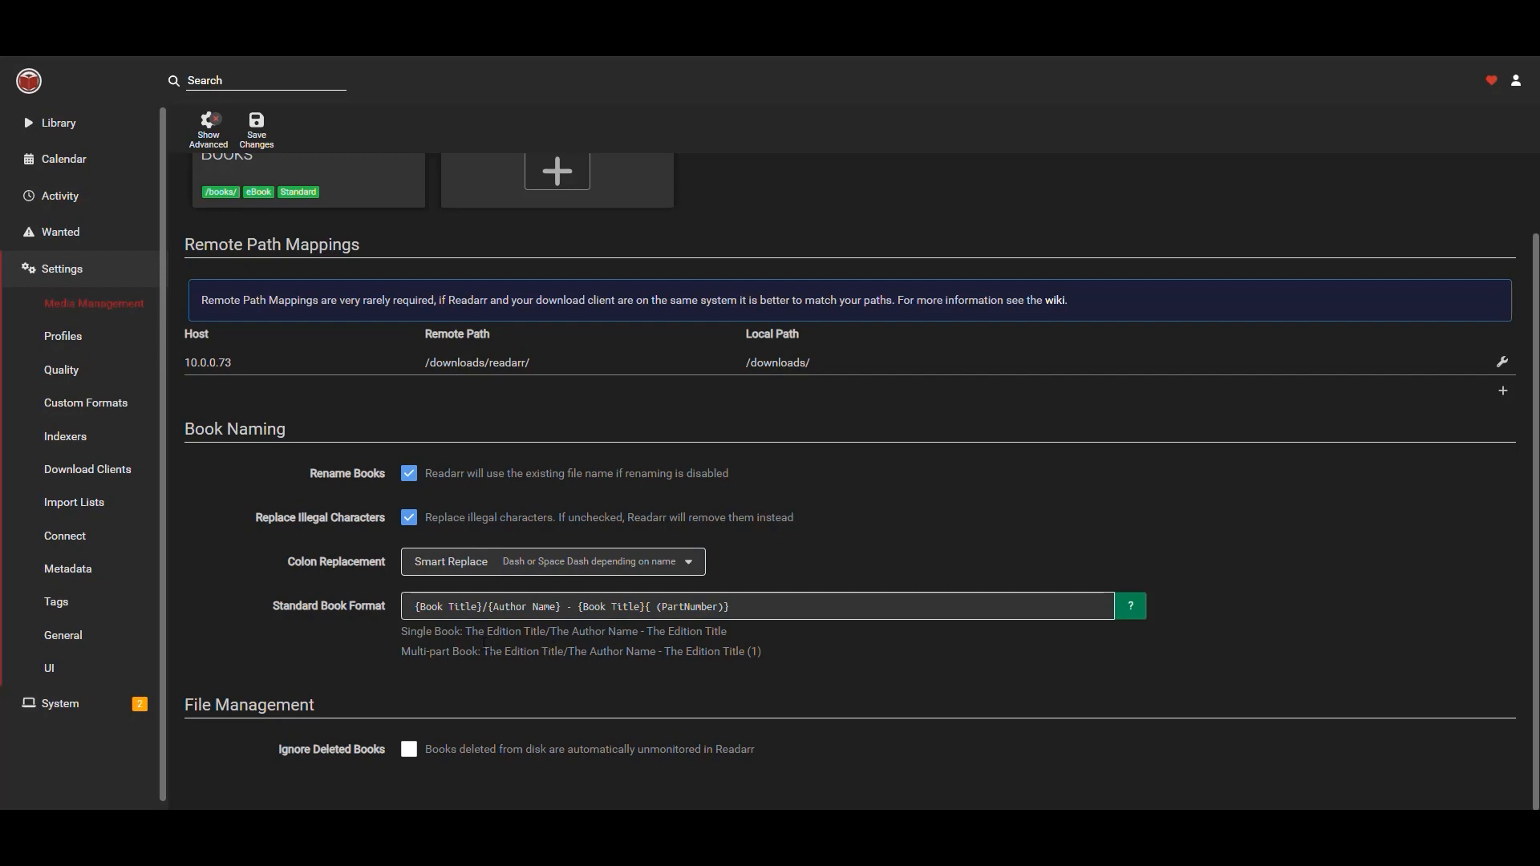
pyautogui.moveTo(465, 631); pyautogui.dragTo(545, 631)
pyautogui.click(550, 631)
pyautogui.moveTo(552, 631); pyautogui.dragTo(738, 634)
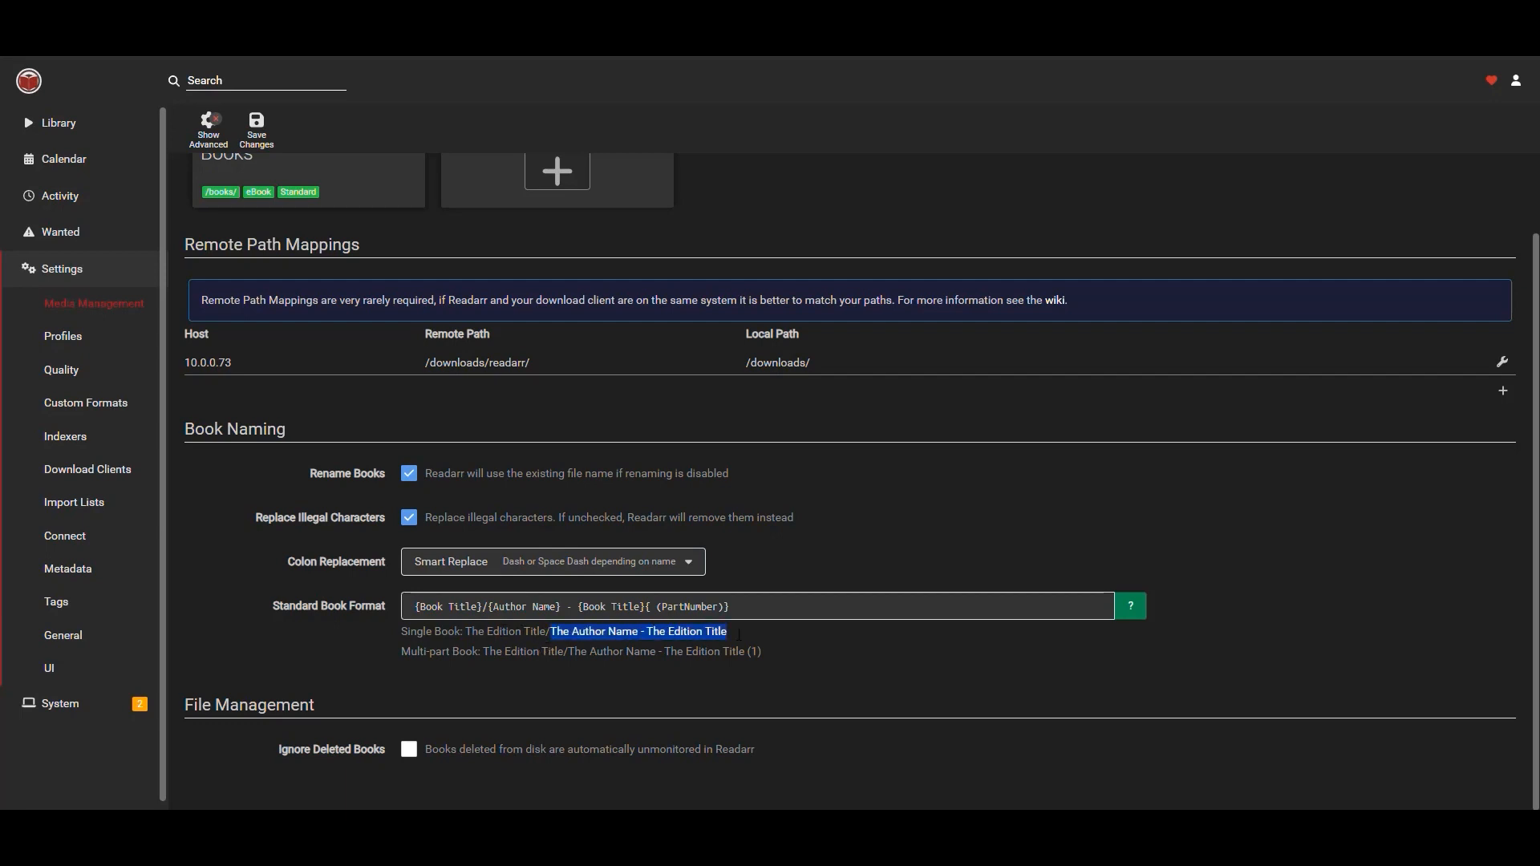
# Enable Ignore Deleted Books and save the media management settings.
pyautogui.click(808, 658)
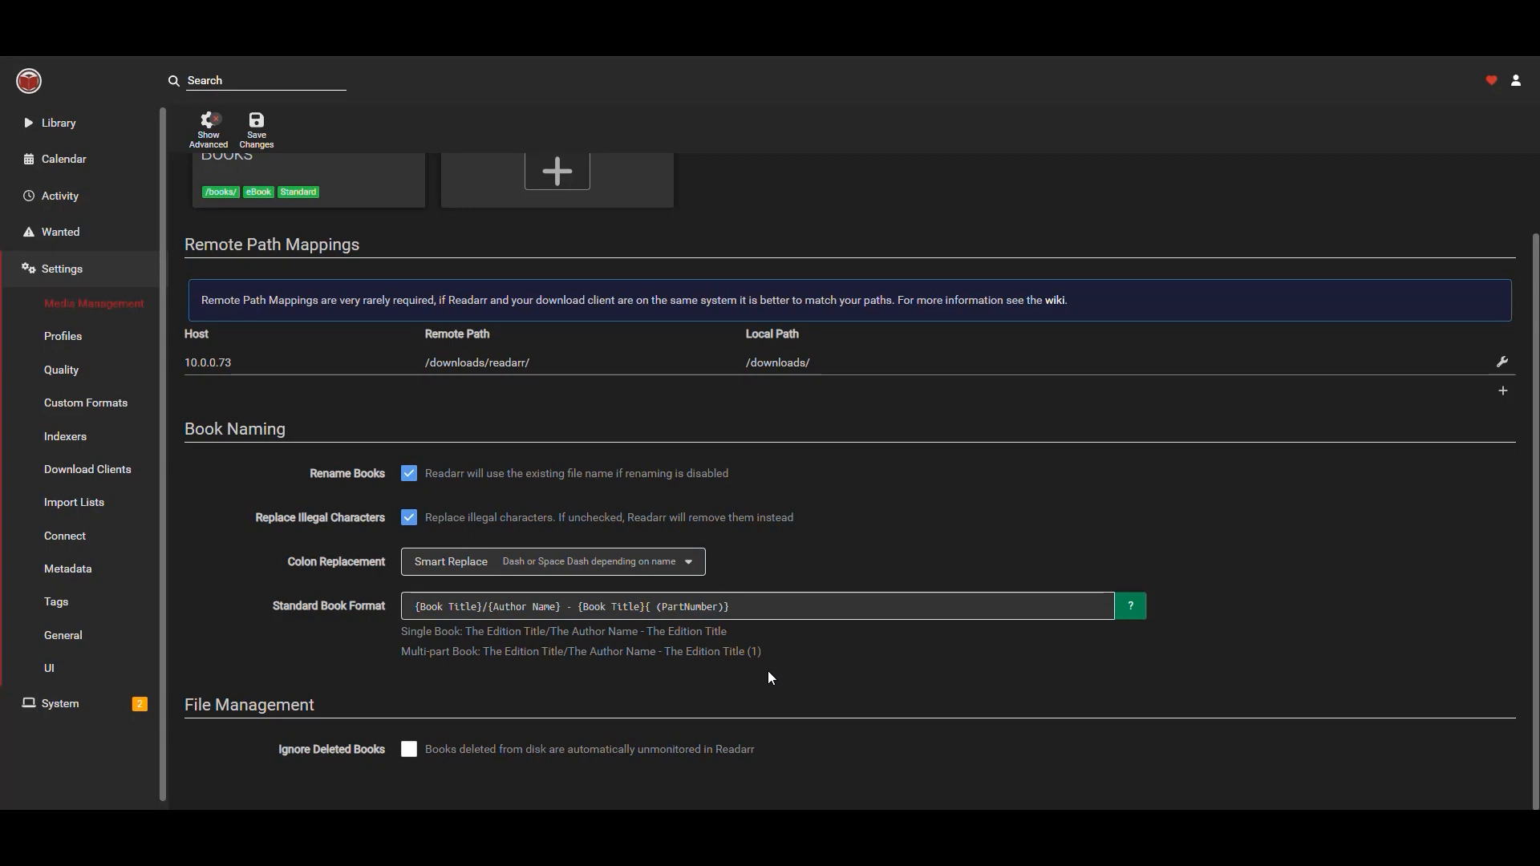
pyautogui.click(407, 751)
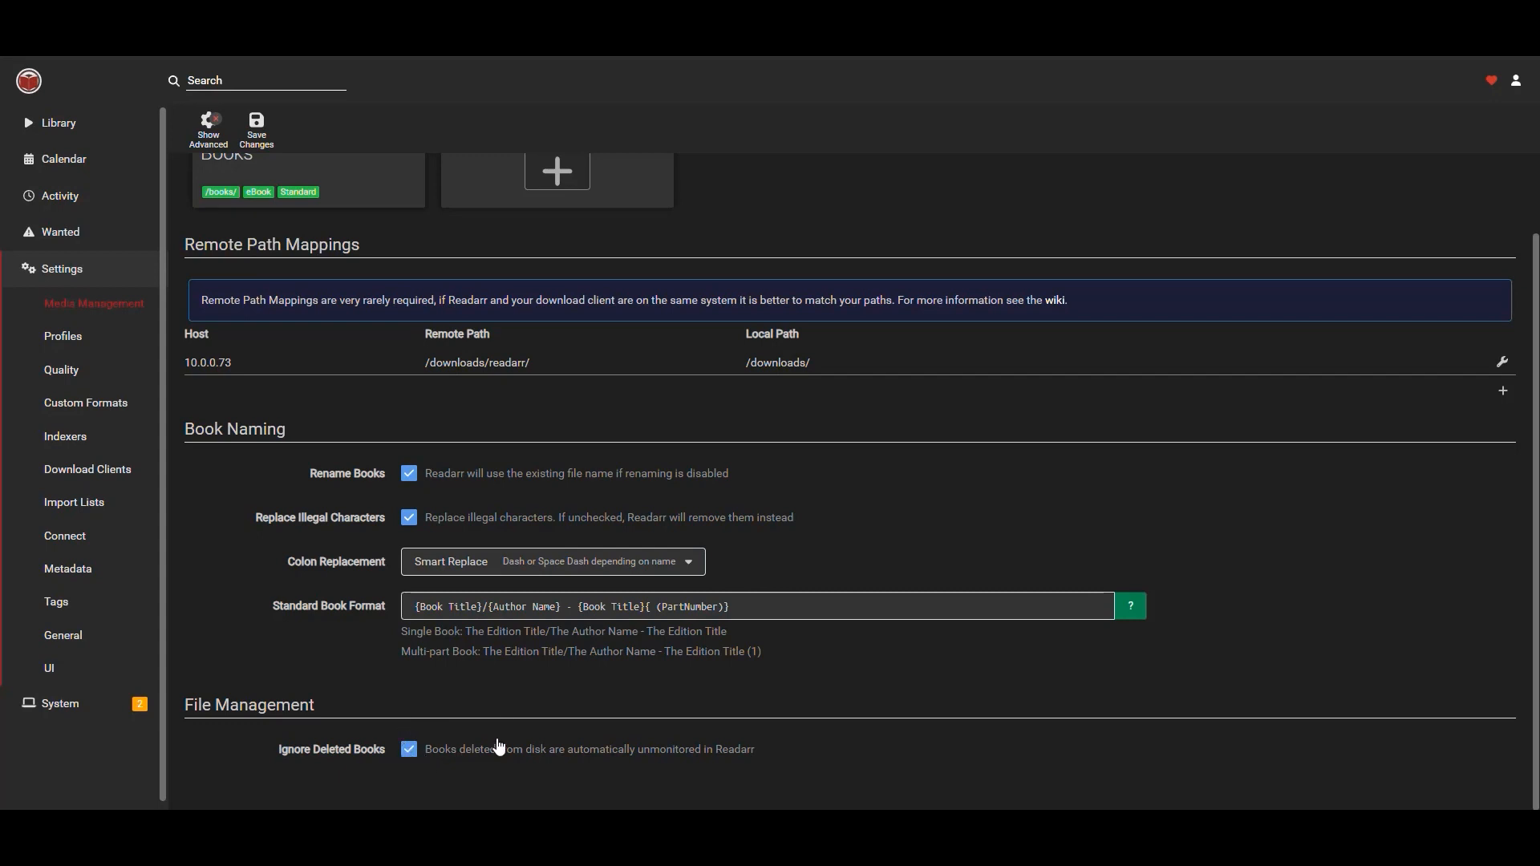
pyautogui.click(256, 126)
# Browse the Profiles, Quality, Custom Formats and Indexers settings pages.
pyautogui.click(63, 337)
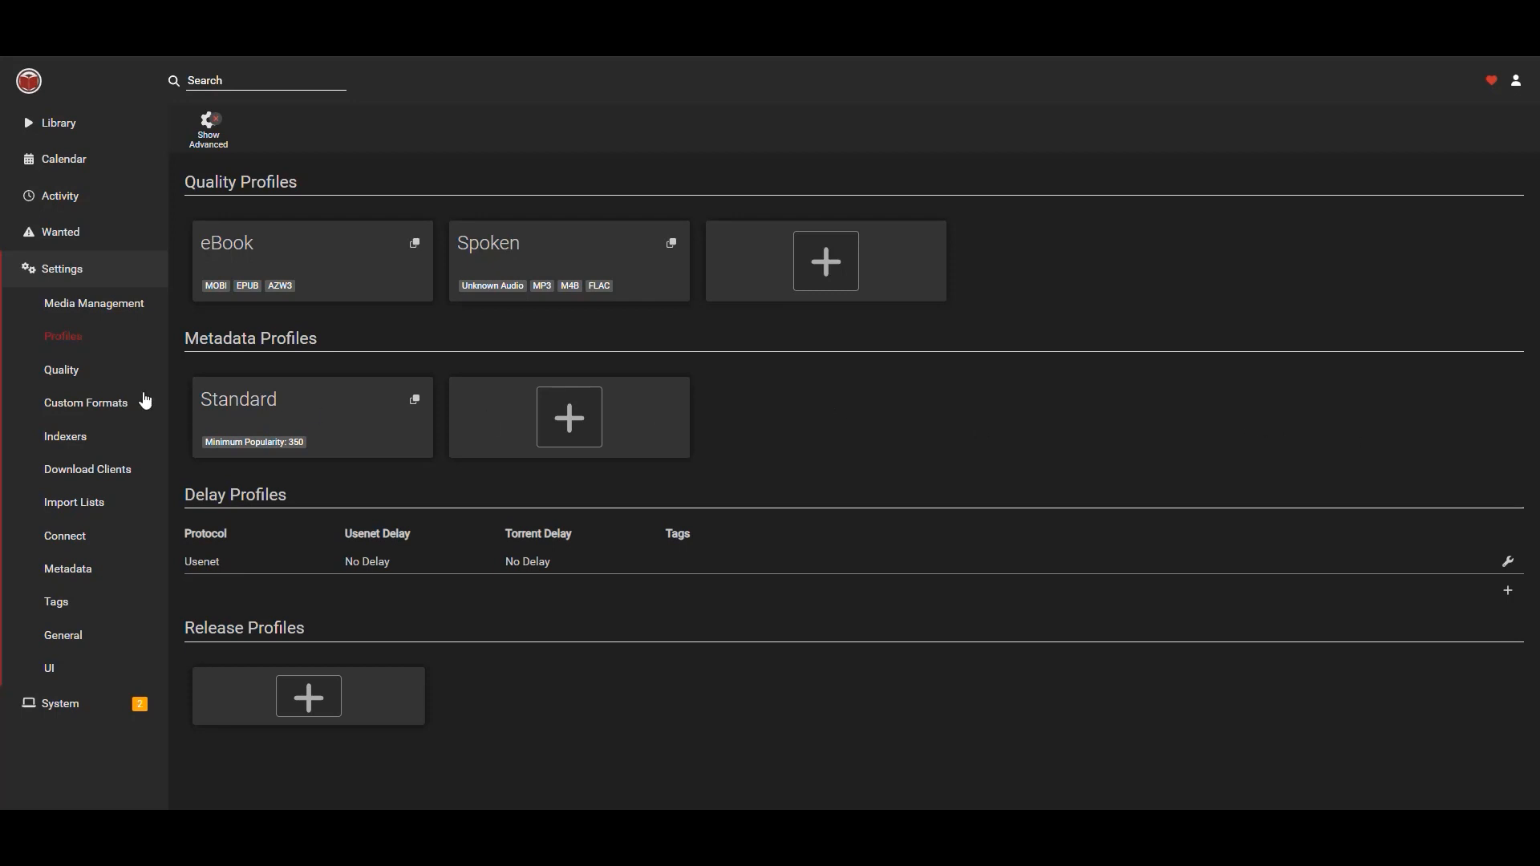
pyautogui.click(64, 371)
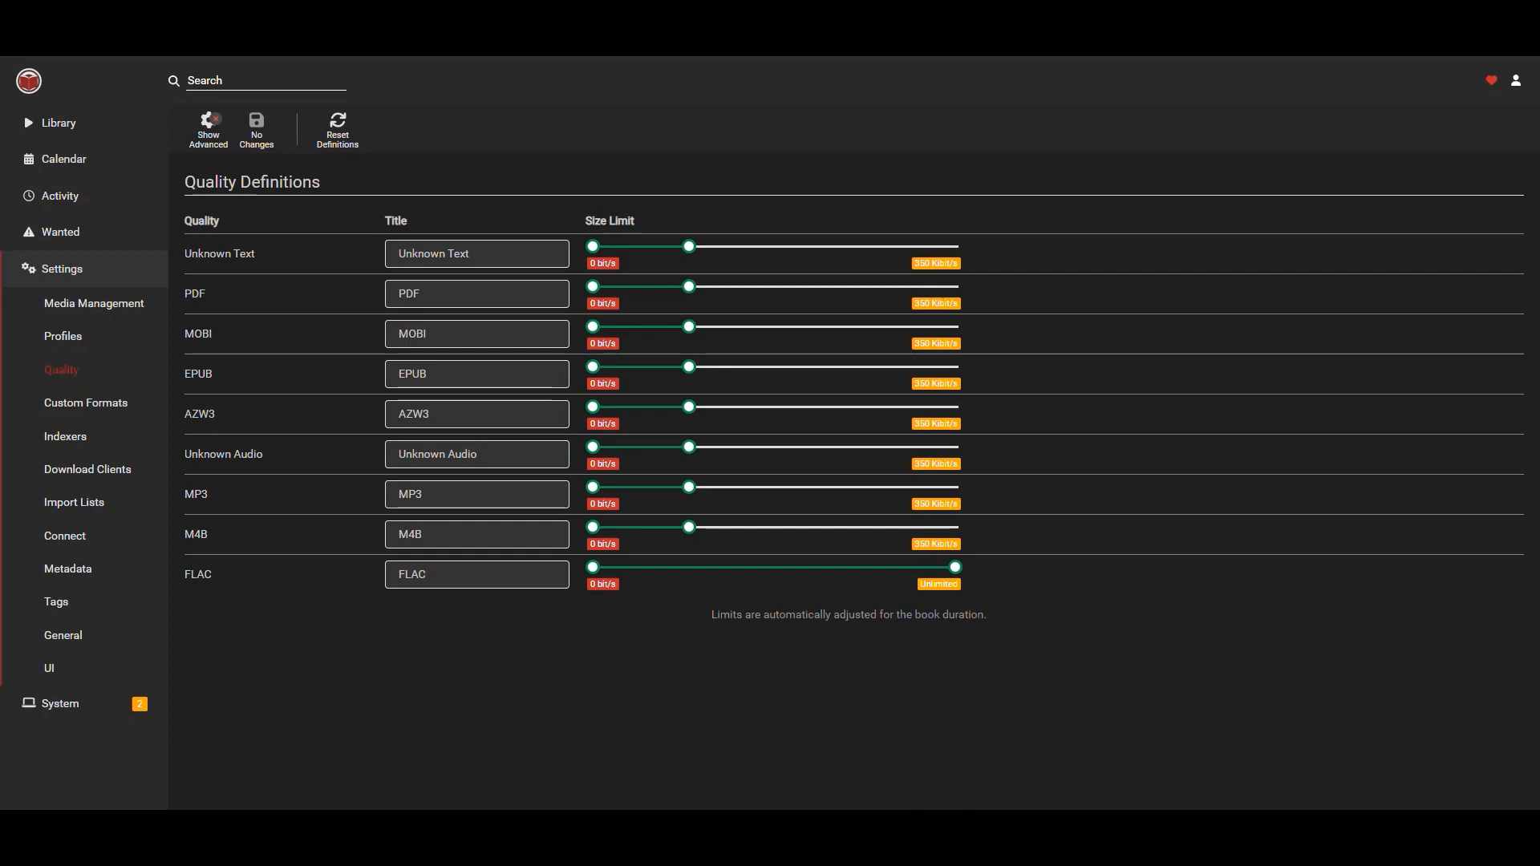
pyautogui.click(98, 413)
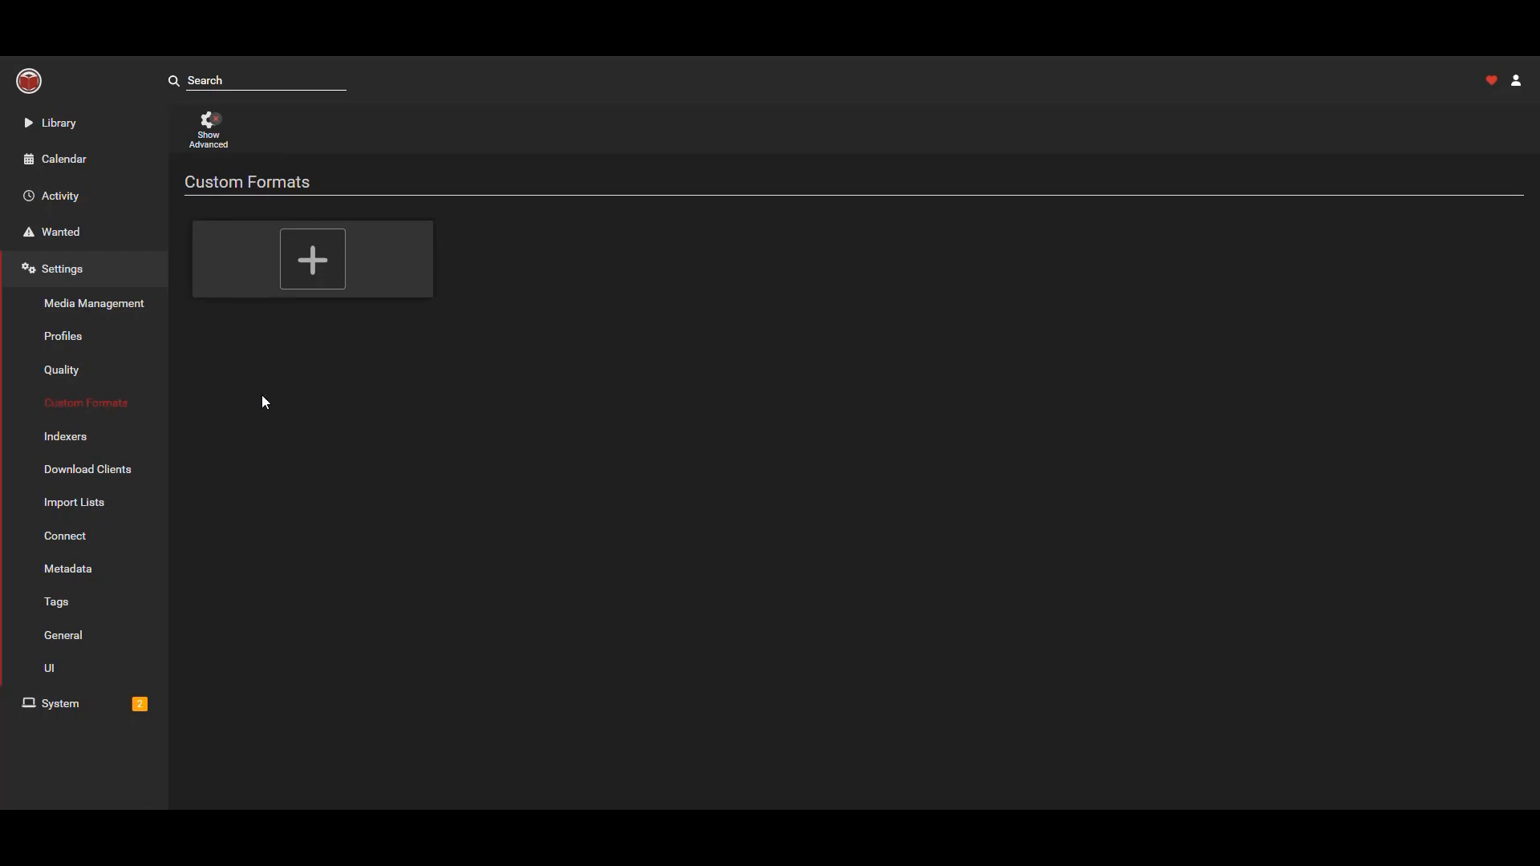
pyautogui.click(64, 444)
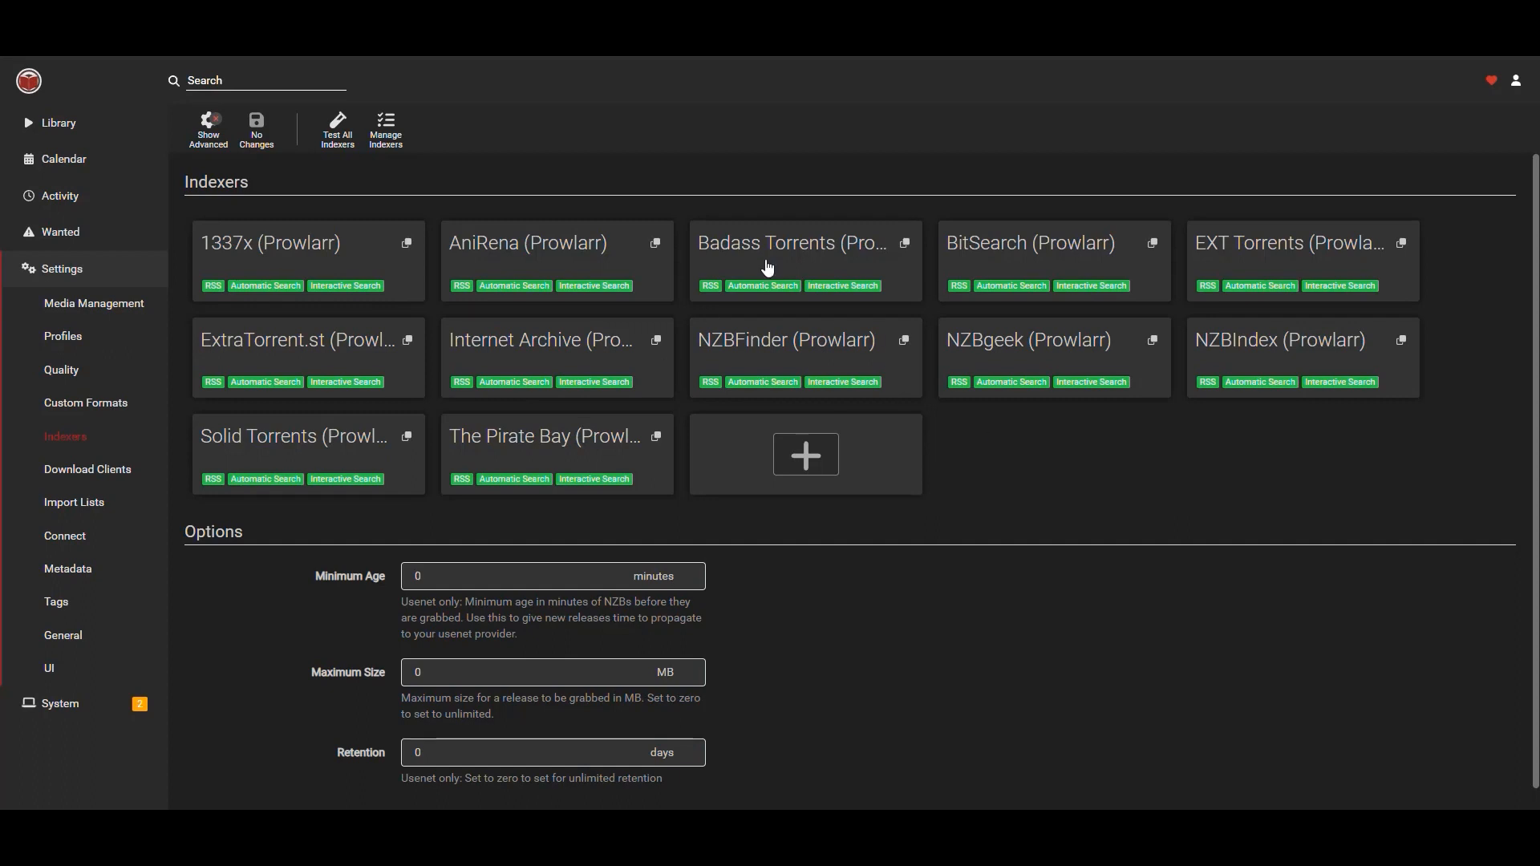
pyautogui.scroll(-1, 901, 461)
pyautogui.scroll(1, 901, 471)
# Open the Download Clients settings and start adding a SABnzbd download client.
pyautogui.click(105, 477)
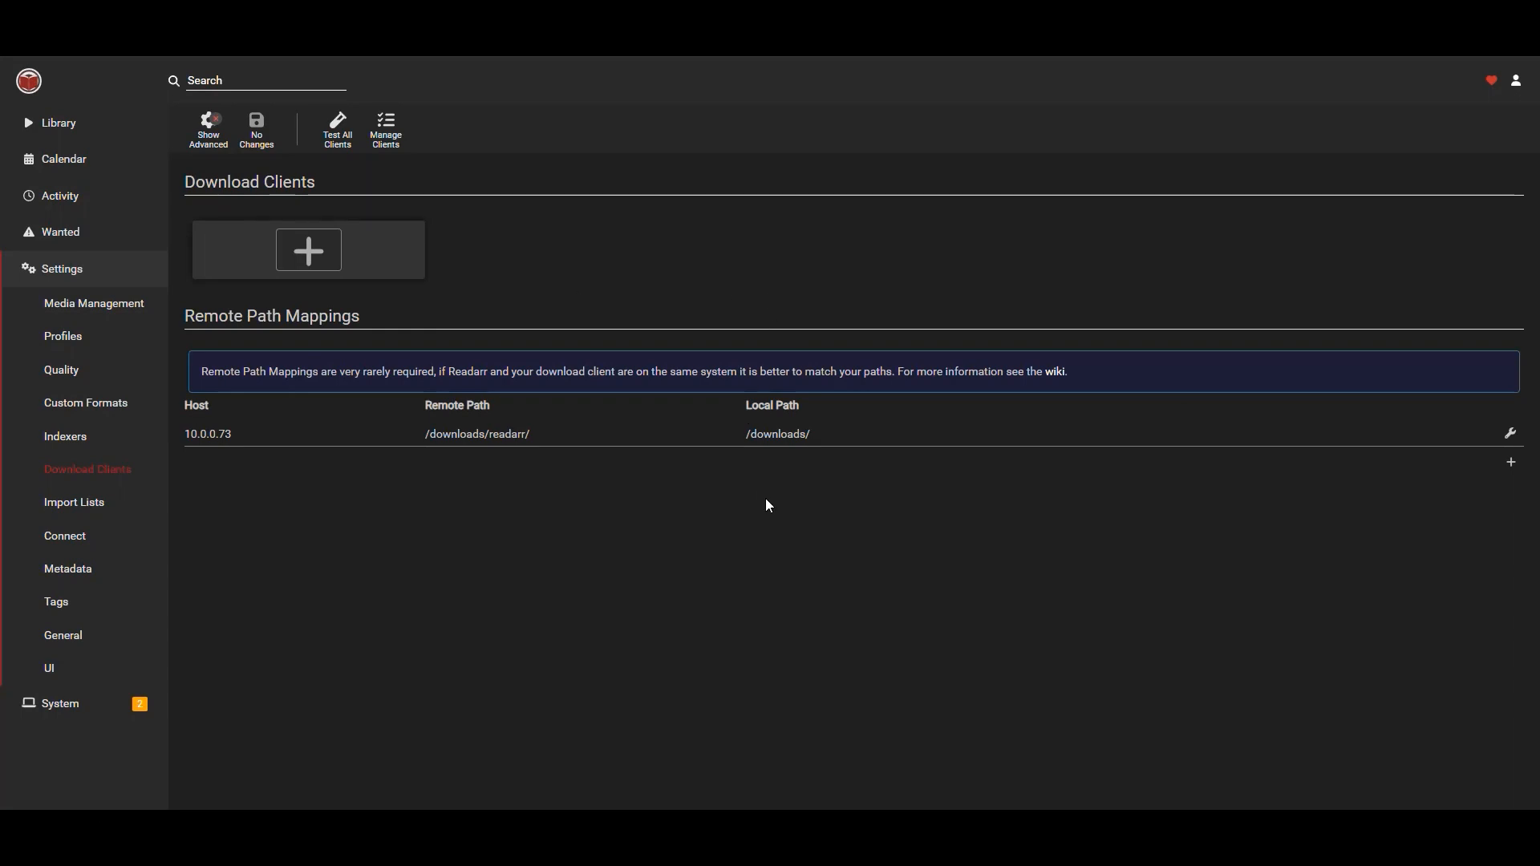
pyautogui.moveTo(839, 434); pyautogui.dragTo(336, 439)
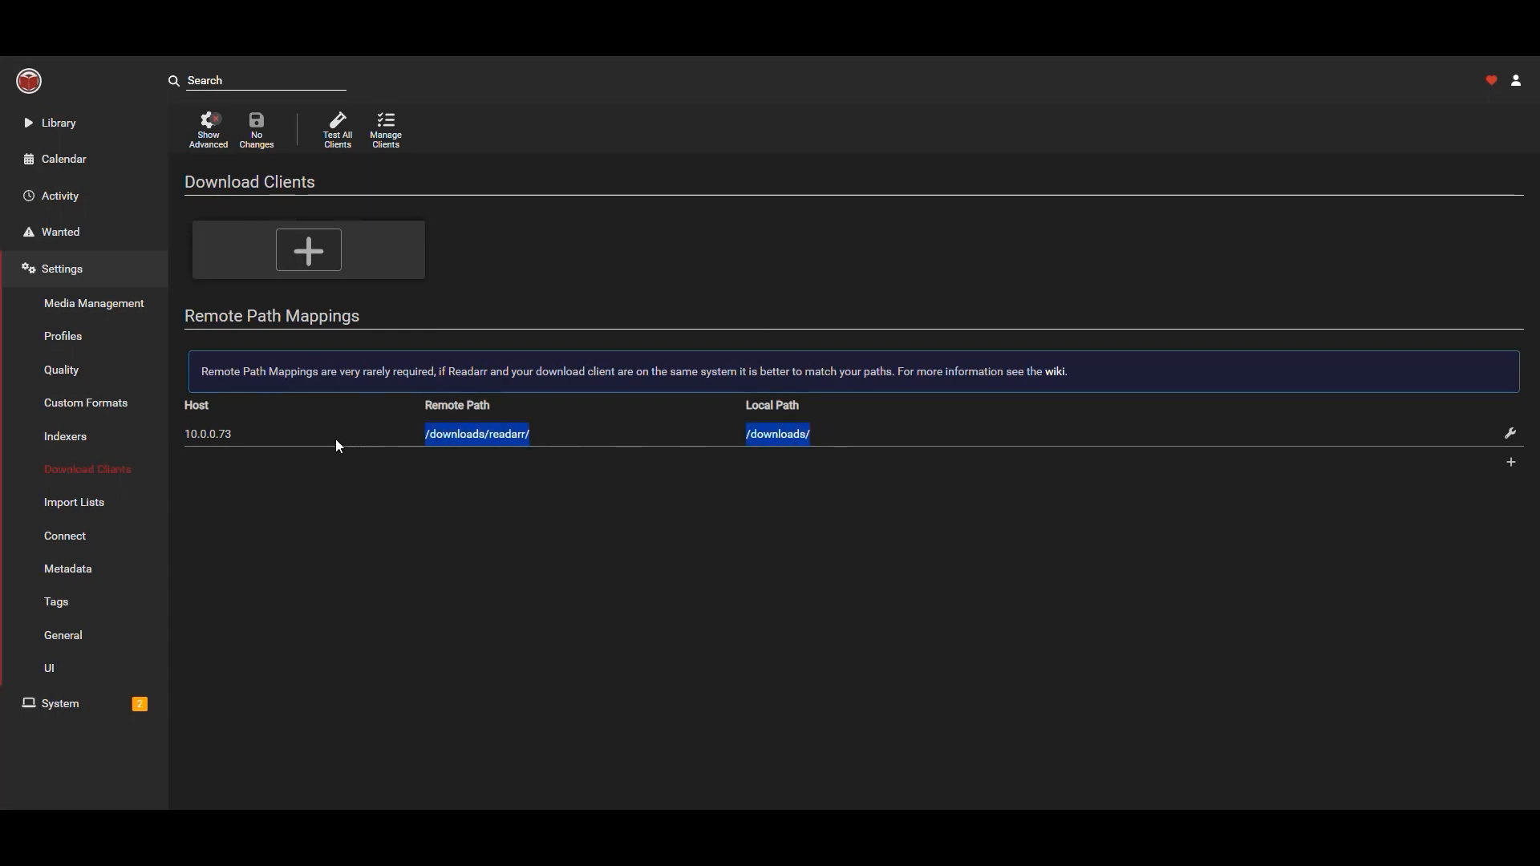
pyautogui.click(729, 487)
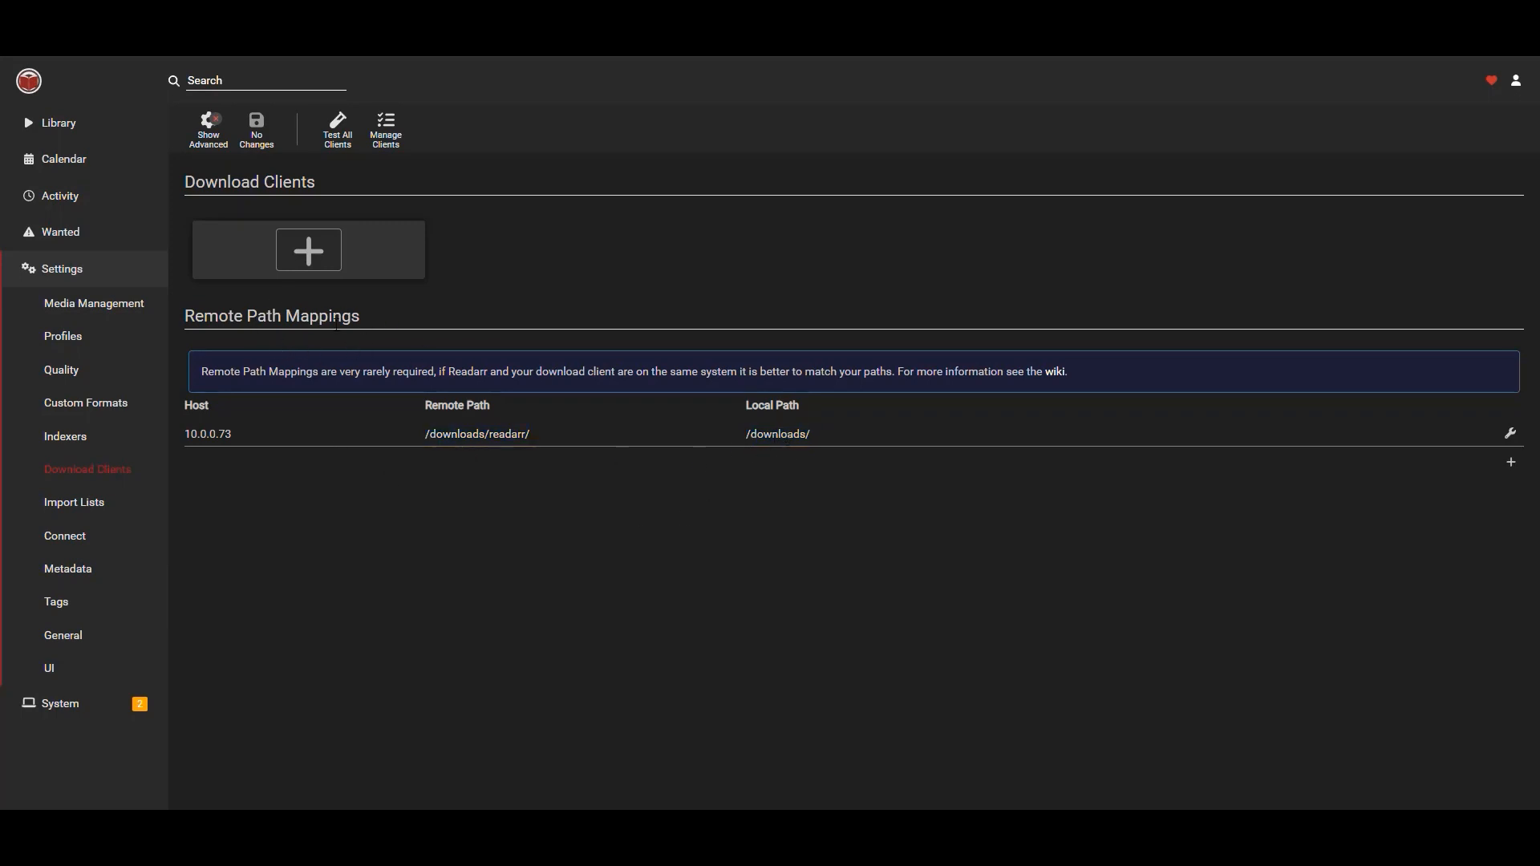
pyautogui.moveTo(831, 452); pyautogui.dragTo(359, 459)
pyautogui.click(418, 495)
pyautogui.click(368, 256)
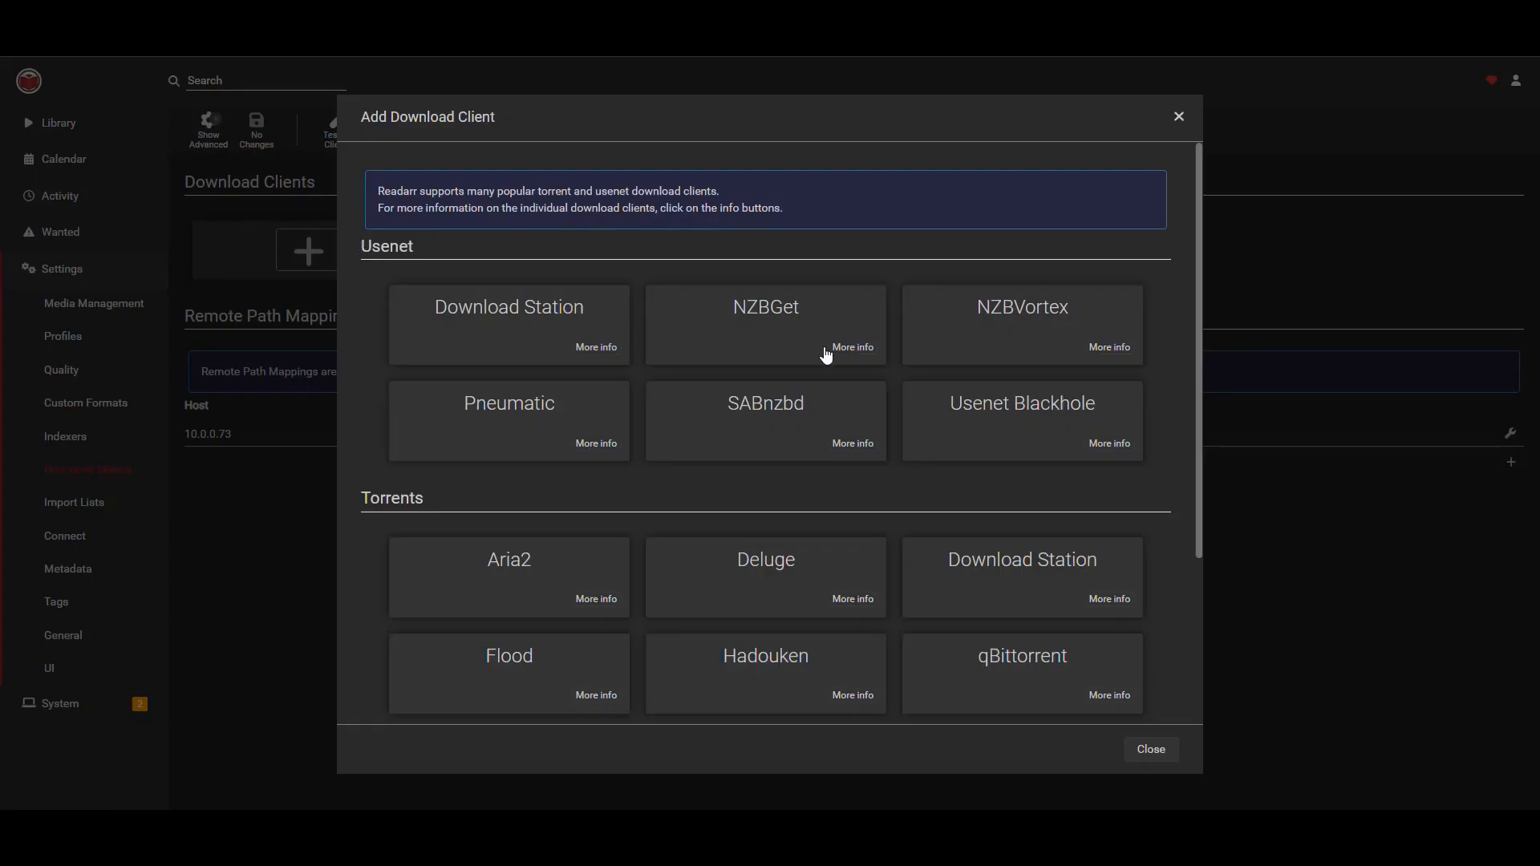
pyautogui.click(764, 407)
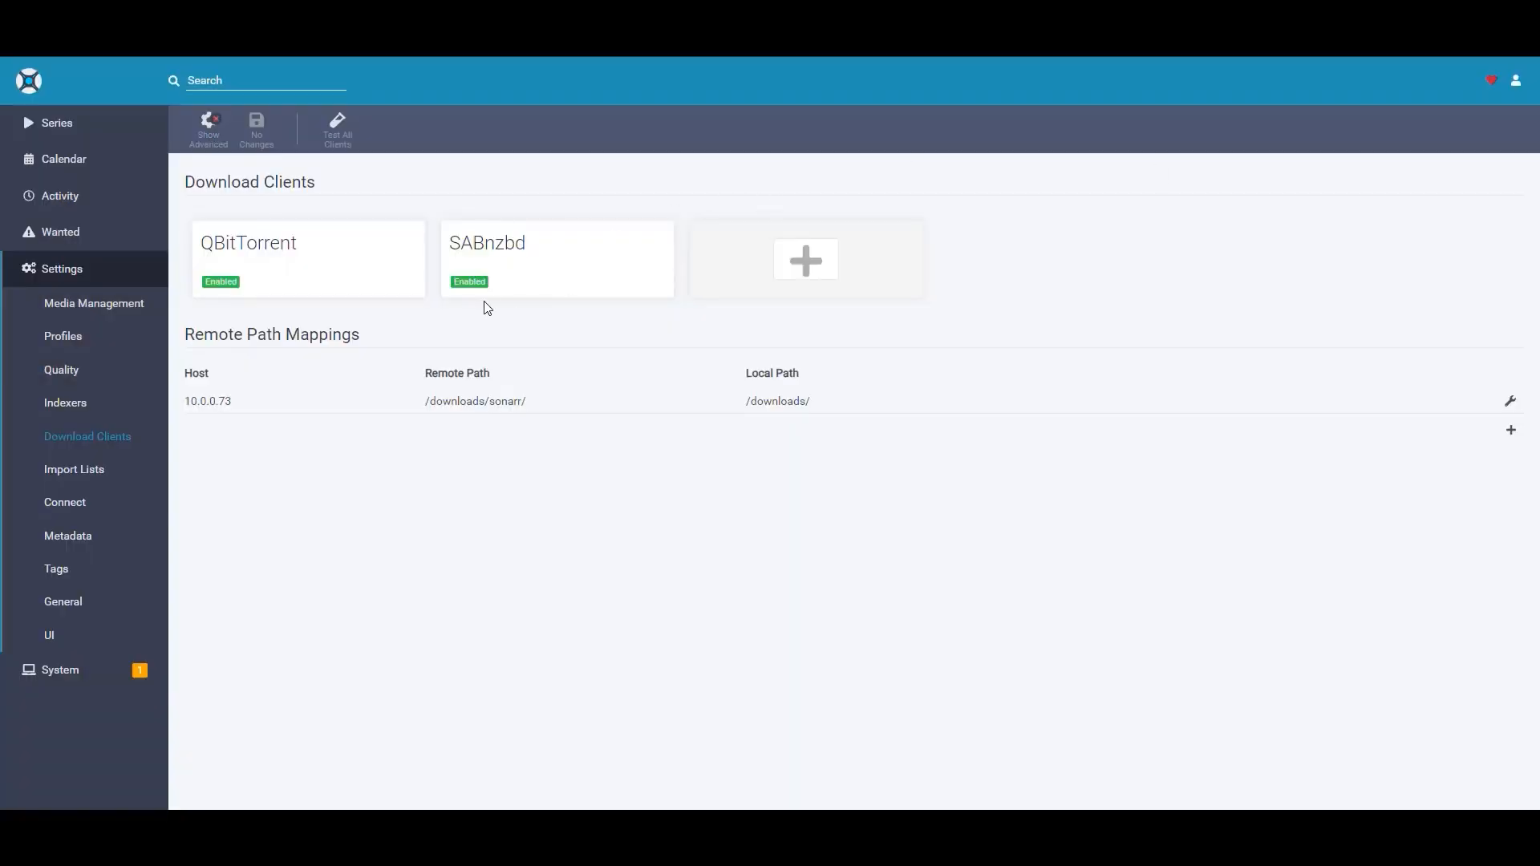
# Copy the name and host from Sonarr's SABnzbd client into the new client and set the port to 8081.
pyautogui.click(495, 251)
pyautogui.moveTo(800, 179); pyautogui.dragTo(634, 184)
pyautogui.hotkey('ctrl', 'c')
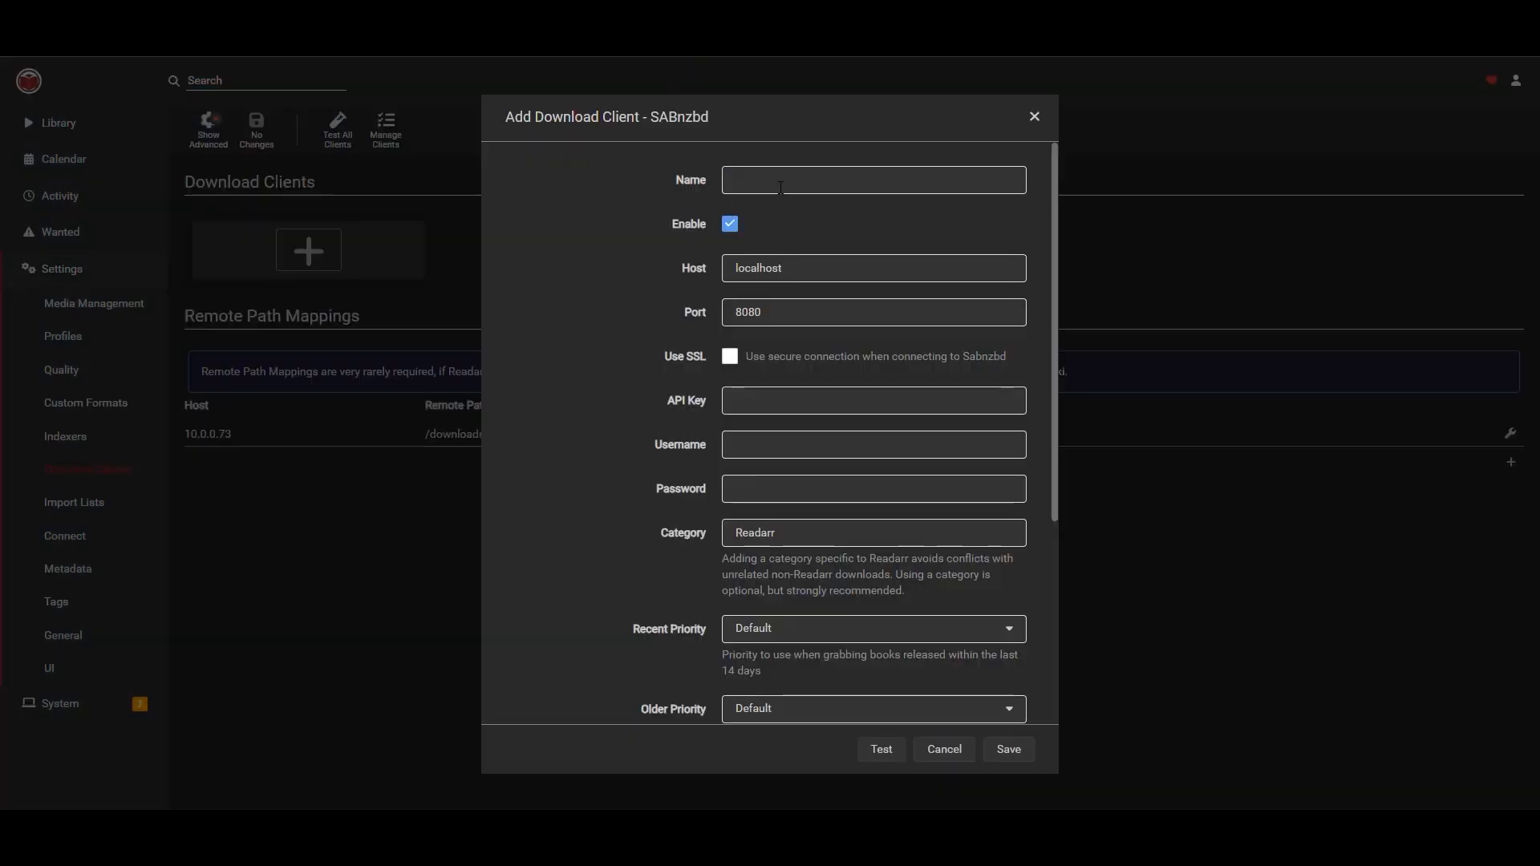
pyautogui.click(780, 188)
pyautogui.hotkey('ctrl', 'v')
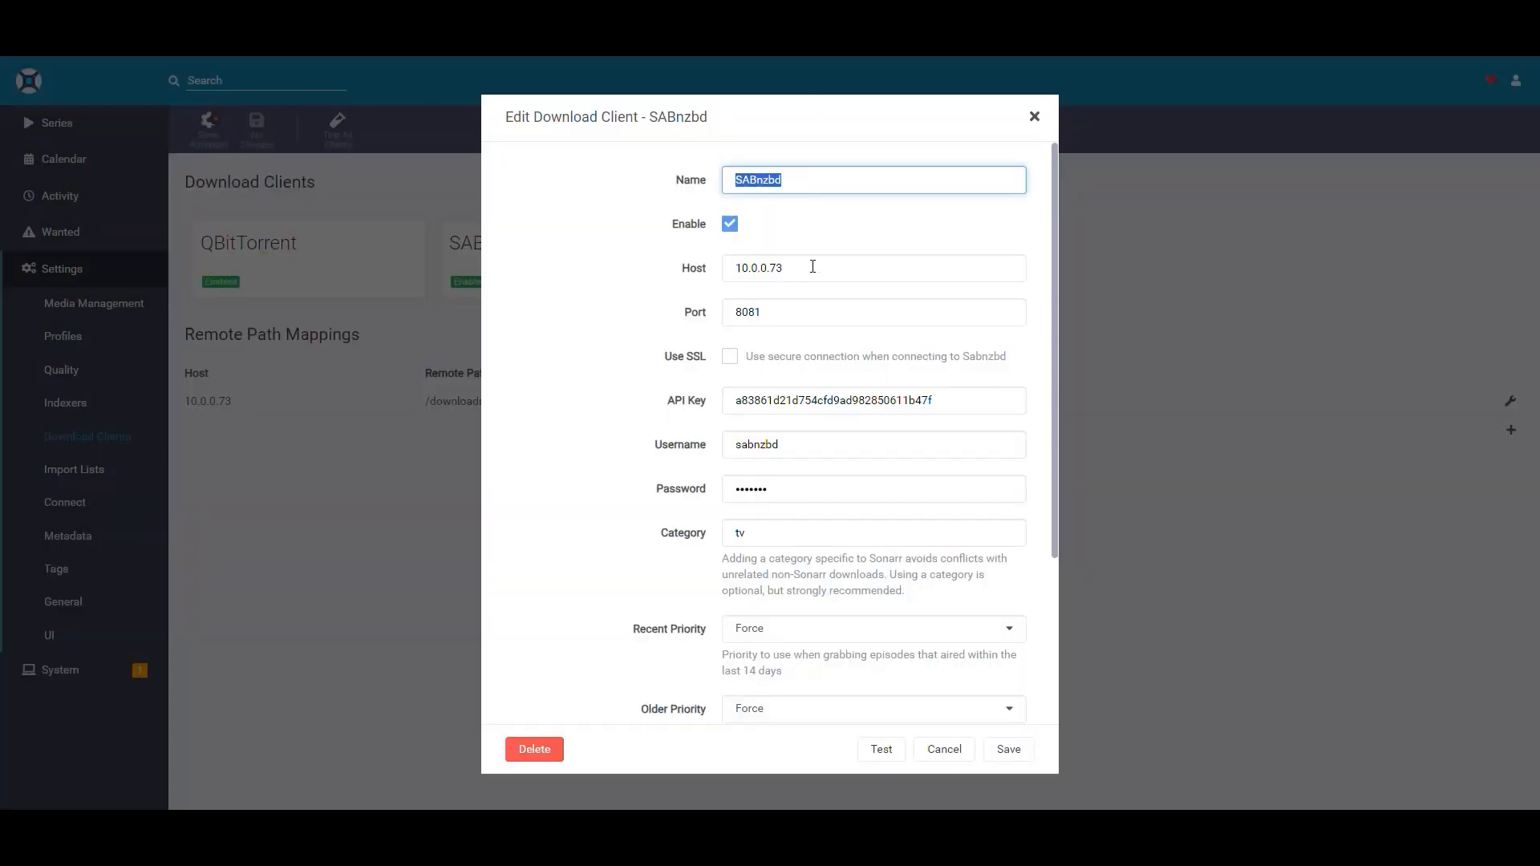
pyautogui.moveTo(813, 266); pyautogui.dragTo(579, 275)
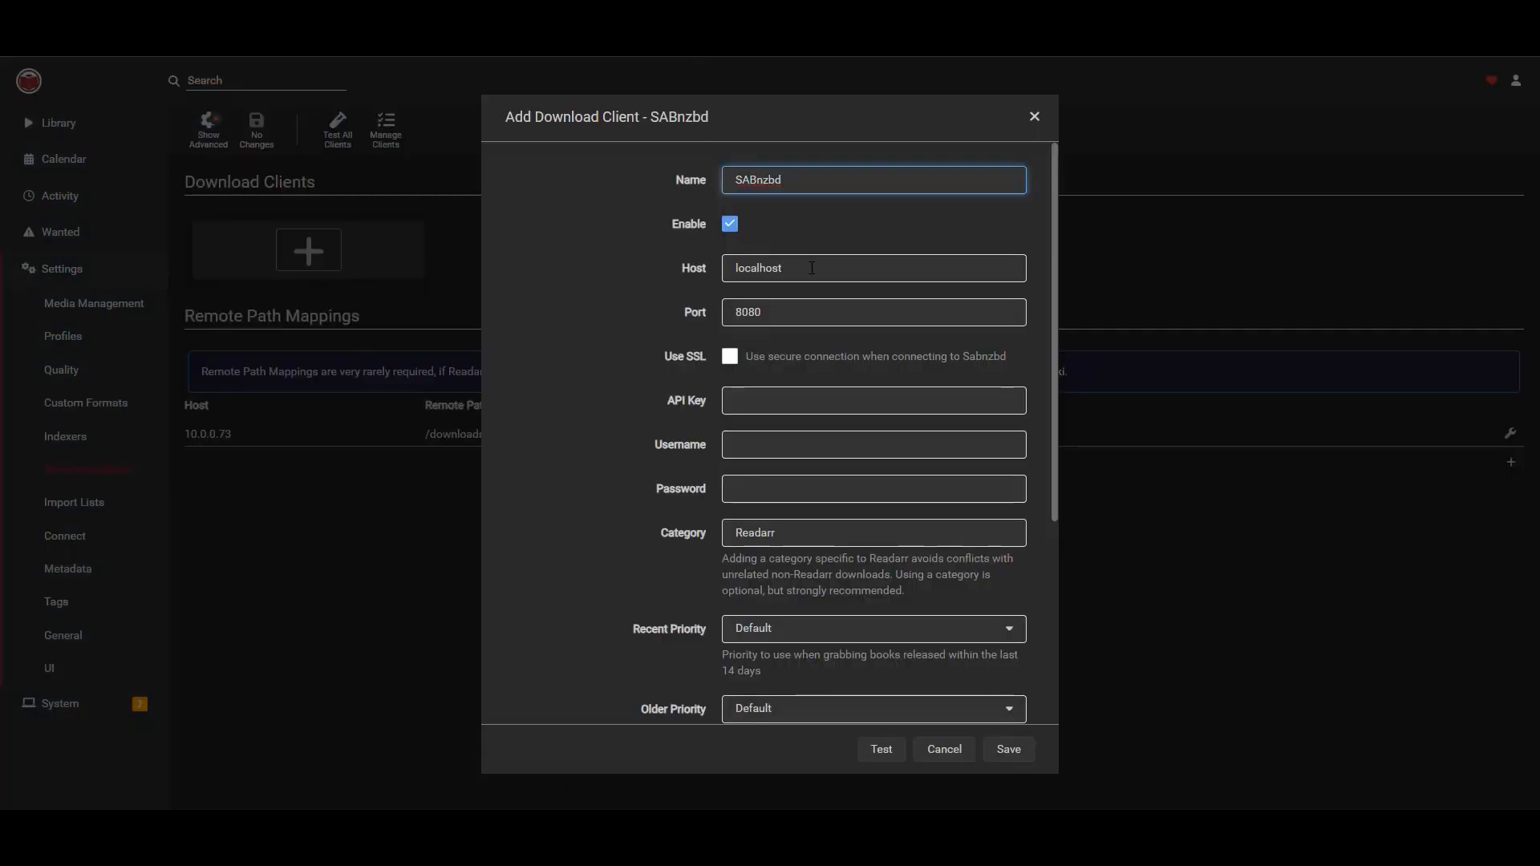
pyautogui.moveTo(812, 268); pyautogui.dragTo(642, 272)
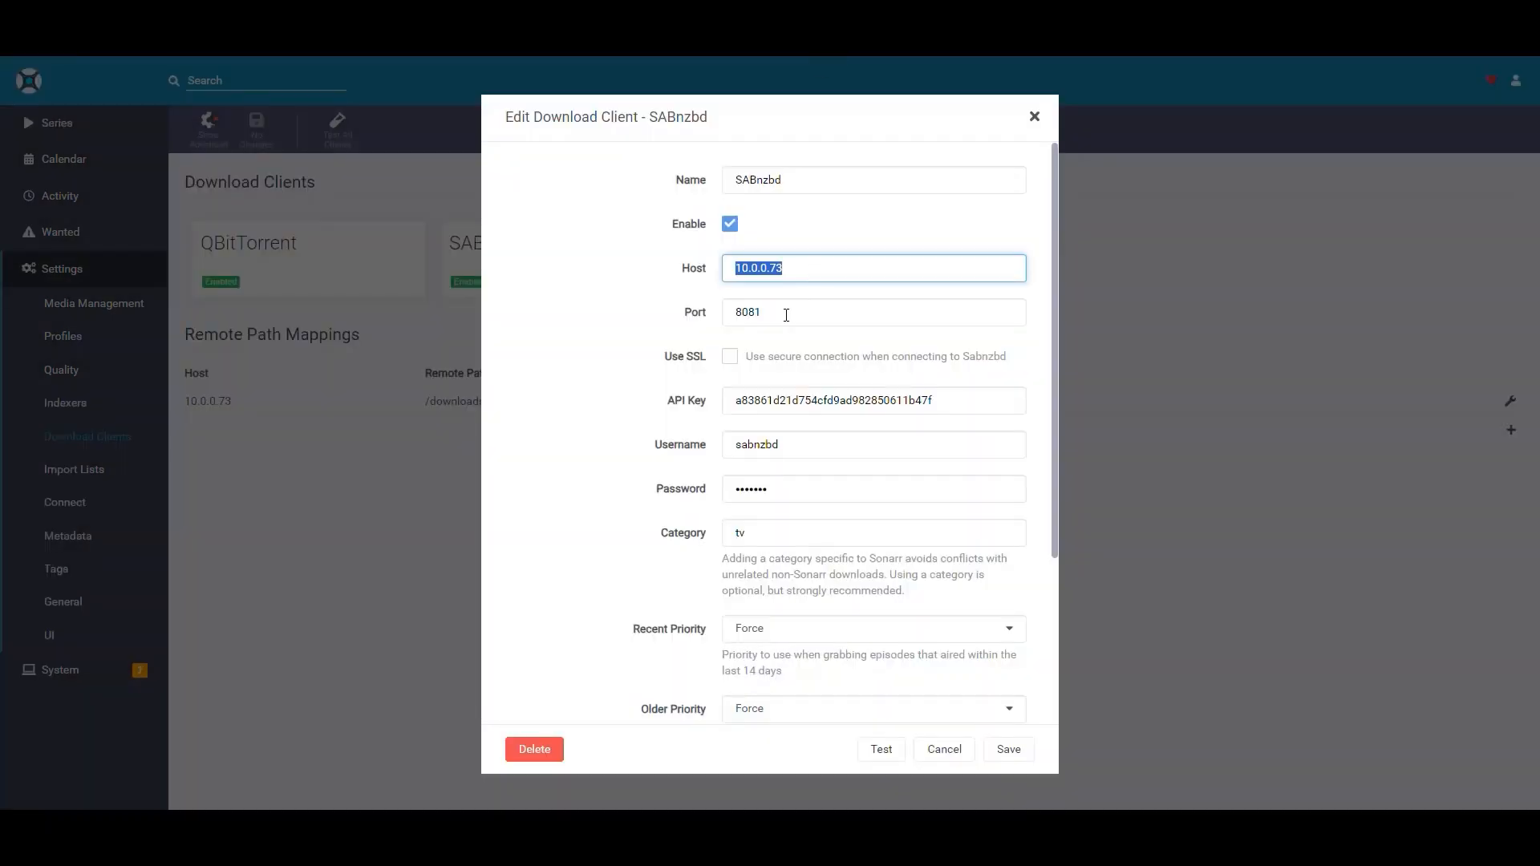
pyautogui.moveTo(787, 315); pyautogui.dragTo(683, 319)
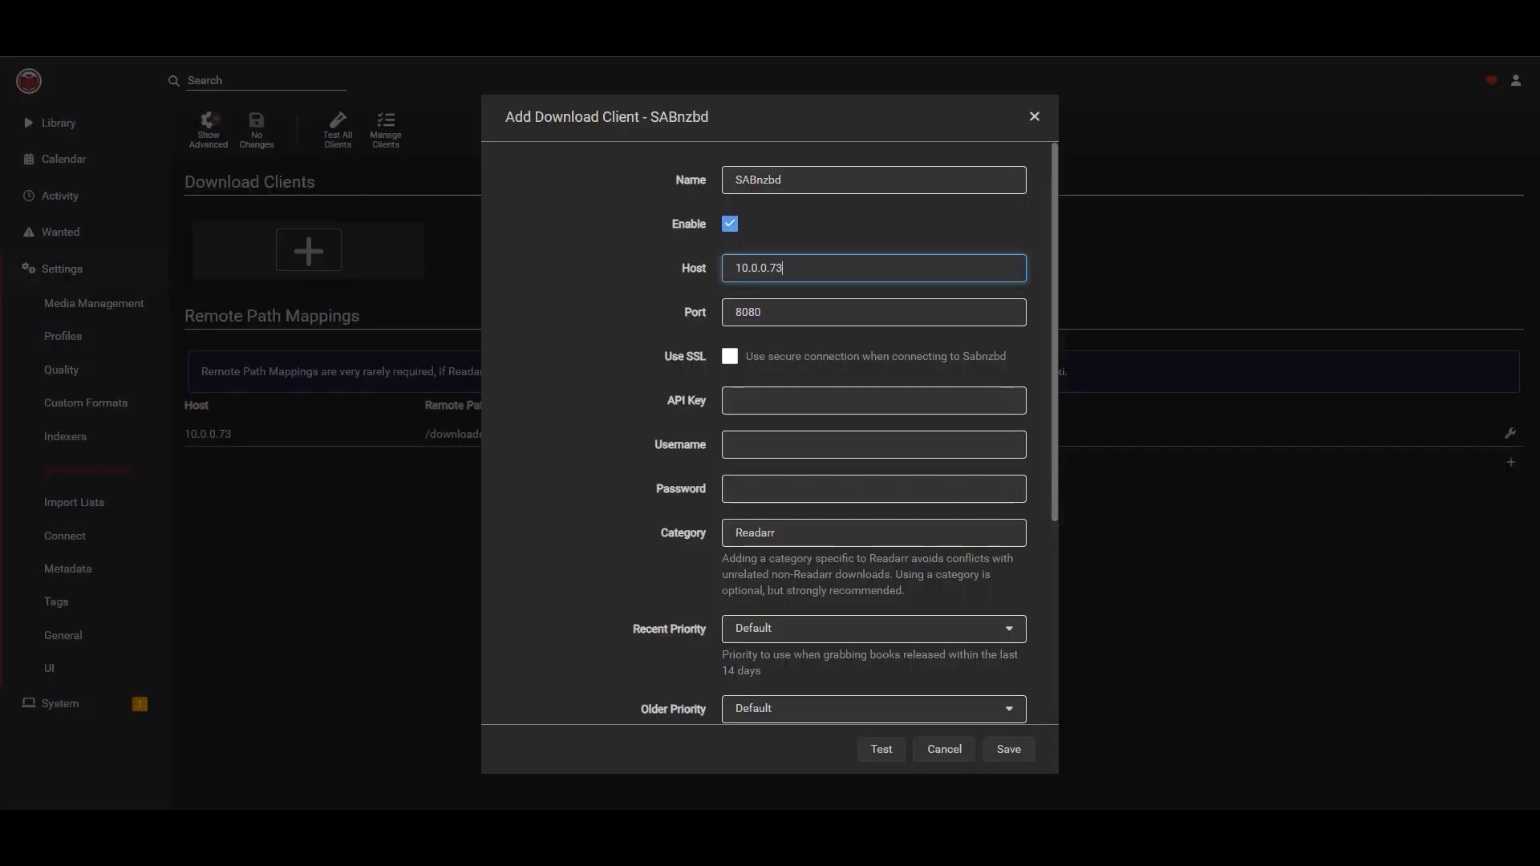
pyautogui.press('Tab')
pyautogui.write('8081')
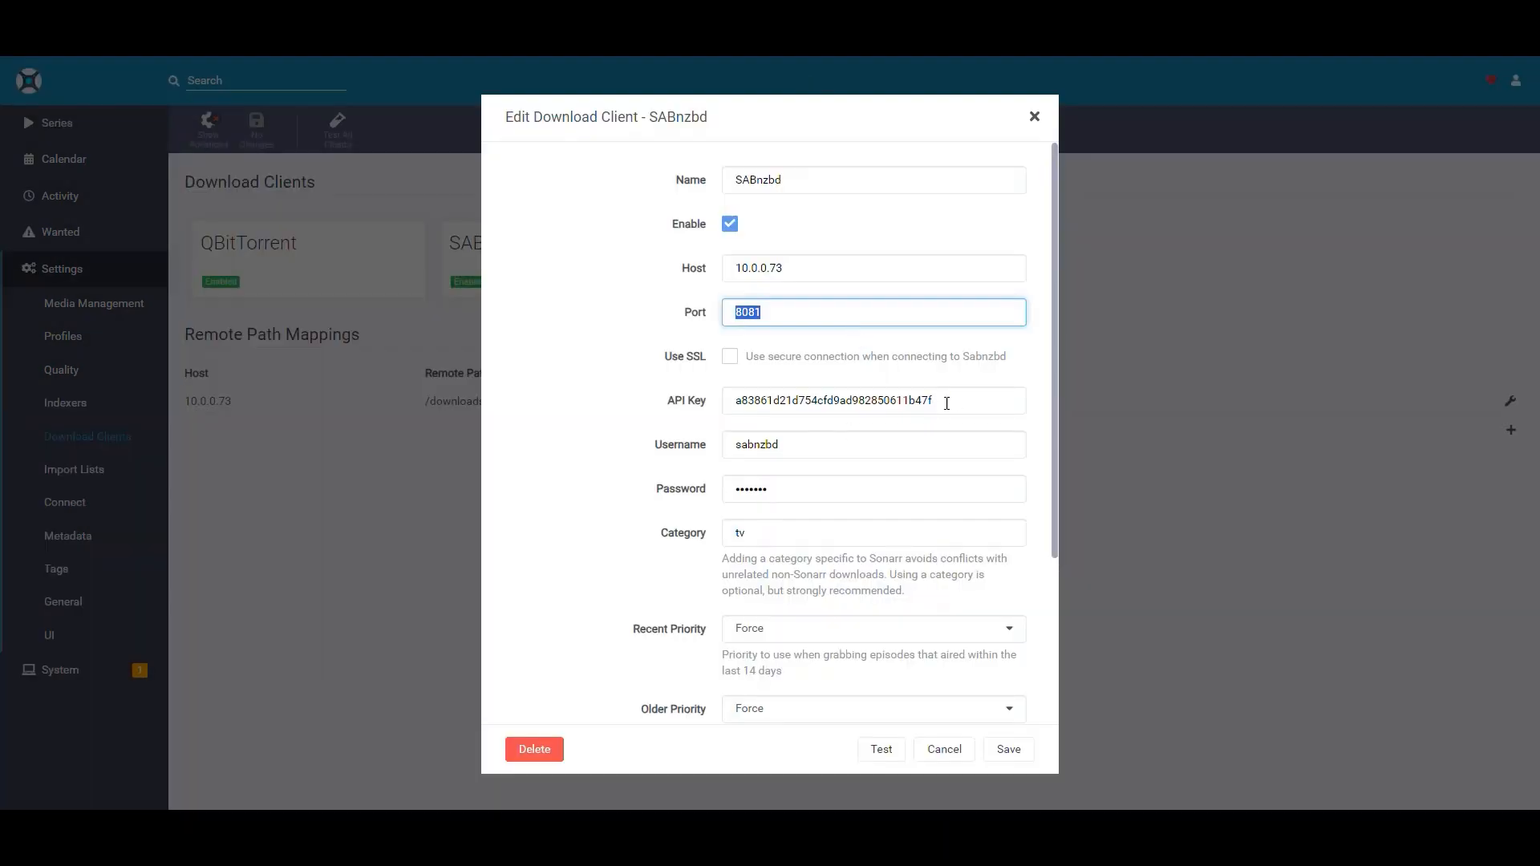
# Copy the API key from Sonarr's SABnzbd client and paste it into the API Key field.
pyautogui.moveTo(947, 401); pyautogui.dragTo(574, 391)
pyautogui.hotkey('ctrl', 'c')
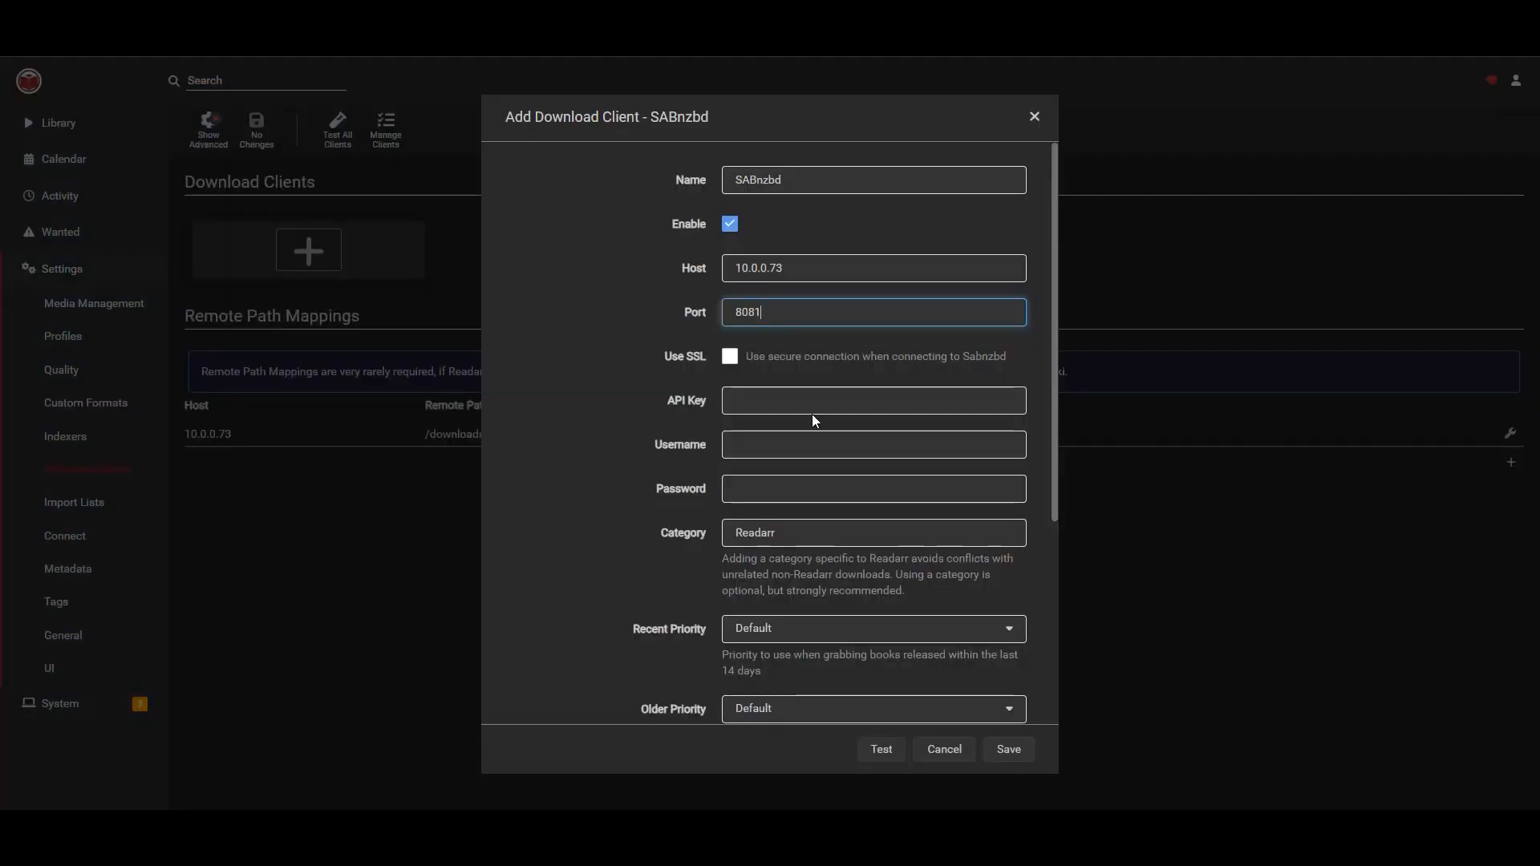
pyautogui.click(814, 405)
pyautogui.hotkey('ctrl', 'v')
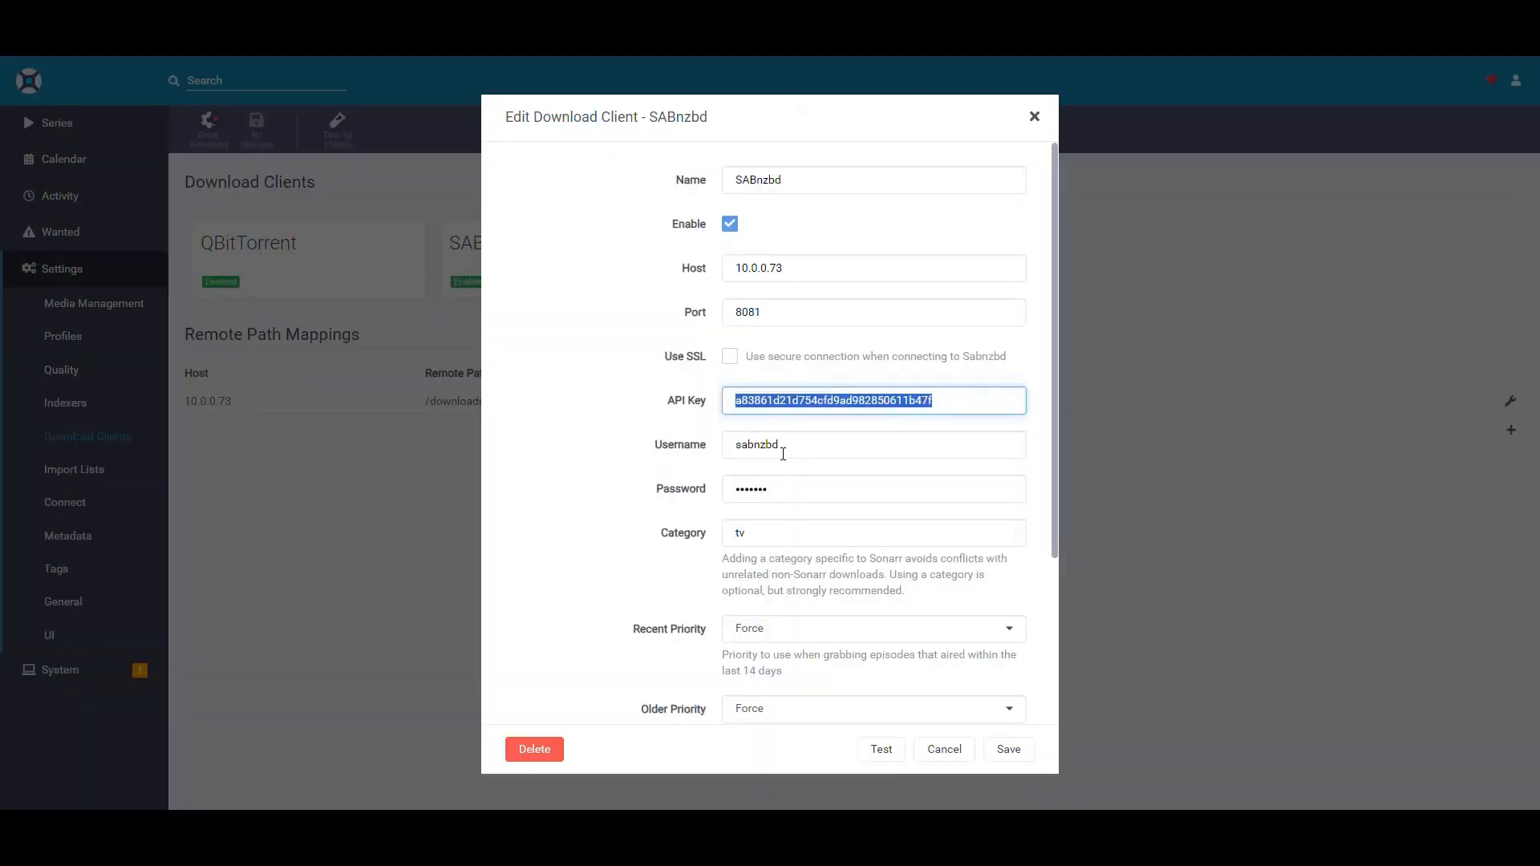
pyautogui.press('Tab')
pyautogui.hotkey('ctrl', 'c')
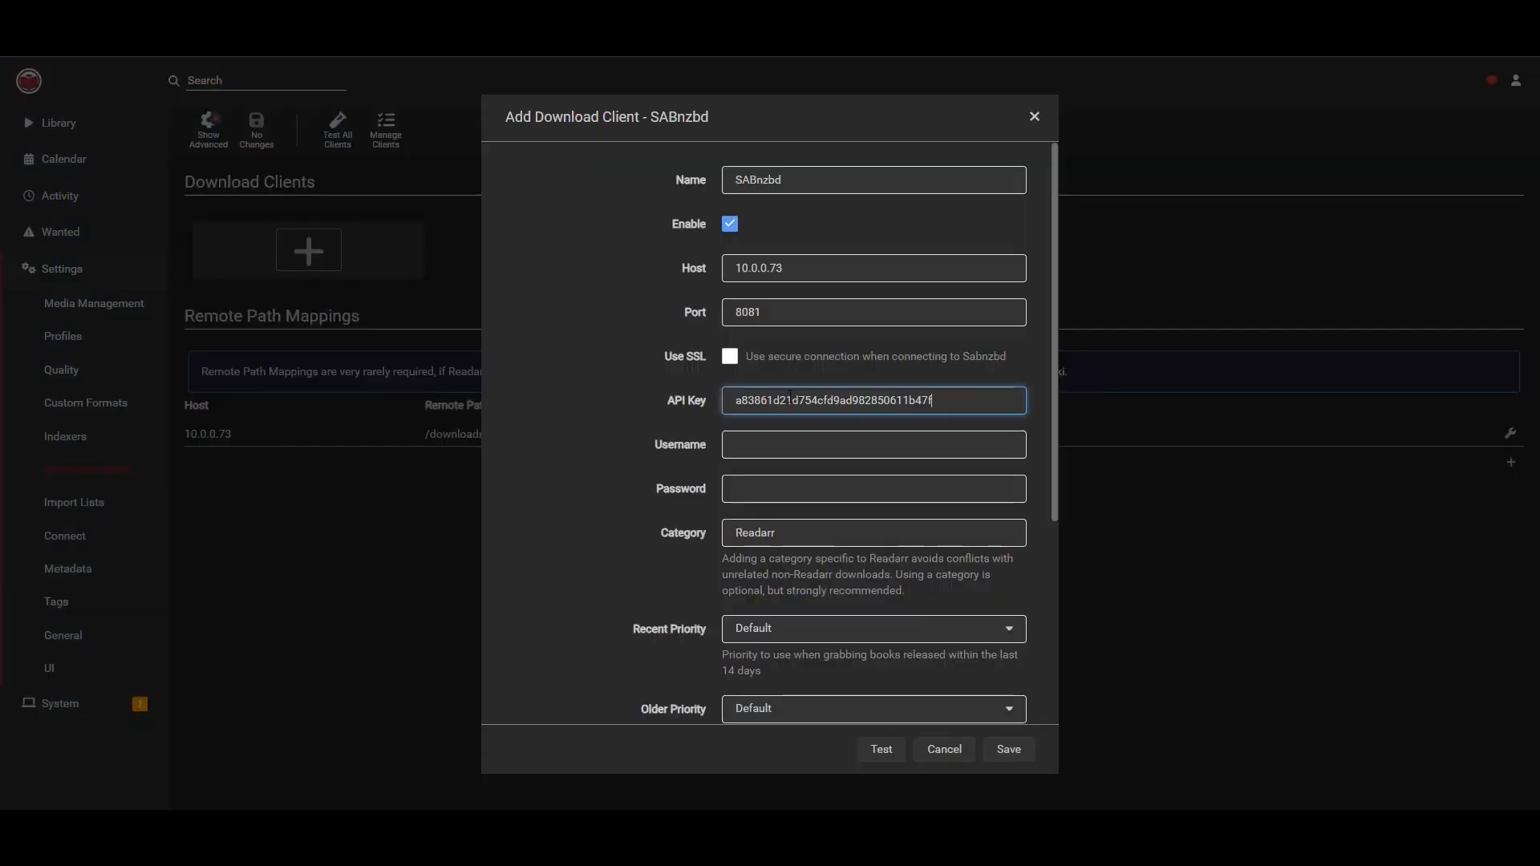
# Fill in the SABnzbd username and password.
pyautogui.click(785, 447)
pyautogui.hotkey('ctrl', 'v')
pyautogui.press('Tab')
pyautogui.hotkey('ctrl', 'v')
pyautogui.click(795, 445)
# Set the client's category to books.
pyautogui.click(803, 531)
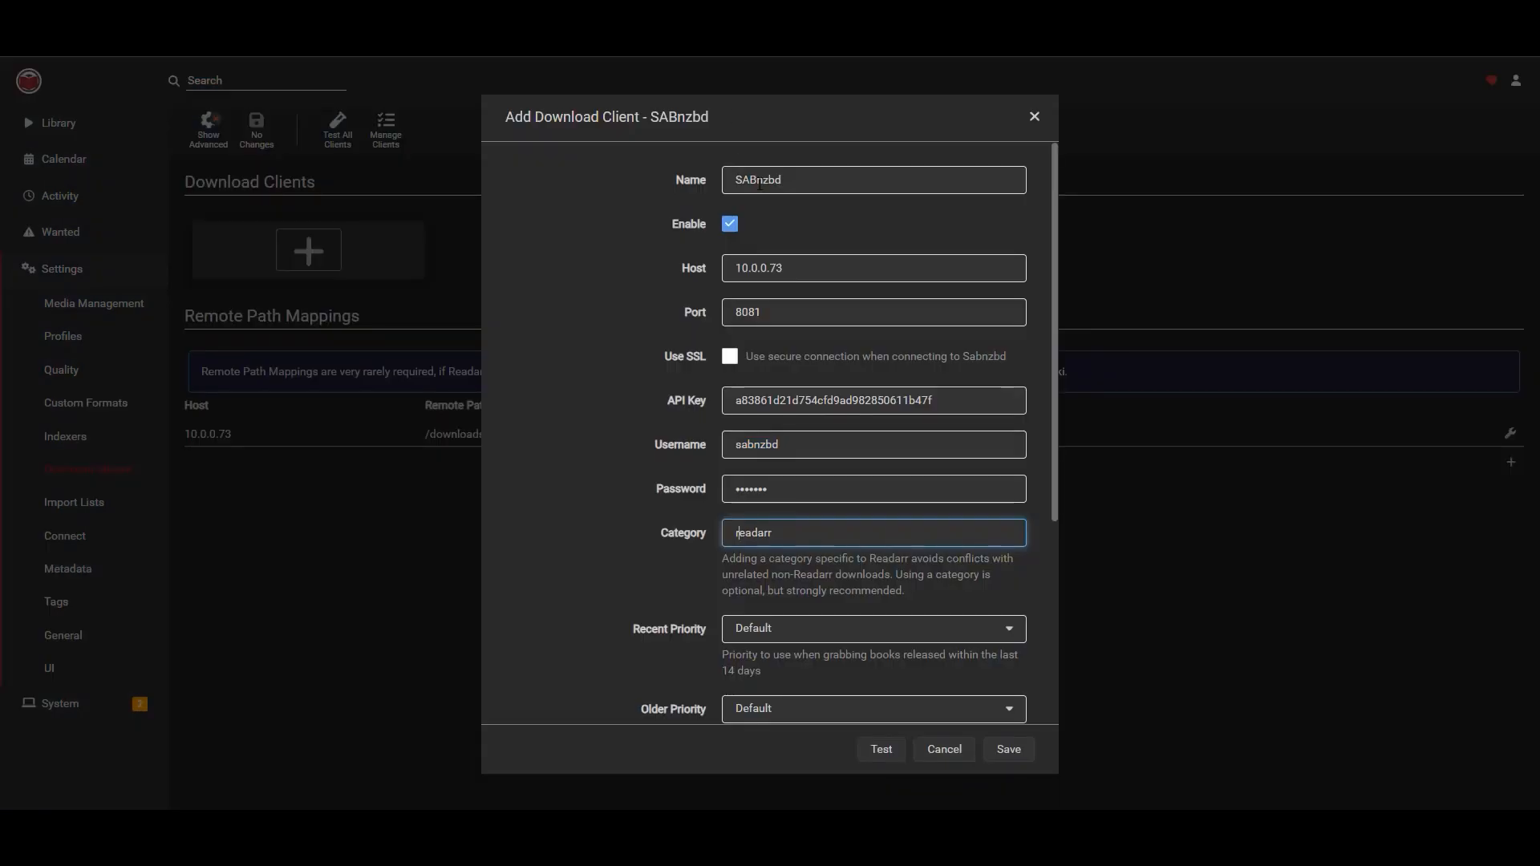
pyautogui.moveTo(793, 532); pyautogui.dragTo(587, 525)
pyautogui.write('books')
# Set both Recent Priority and Older Priority to Force.
pyautogui.scroll(-4, 629, 427)
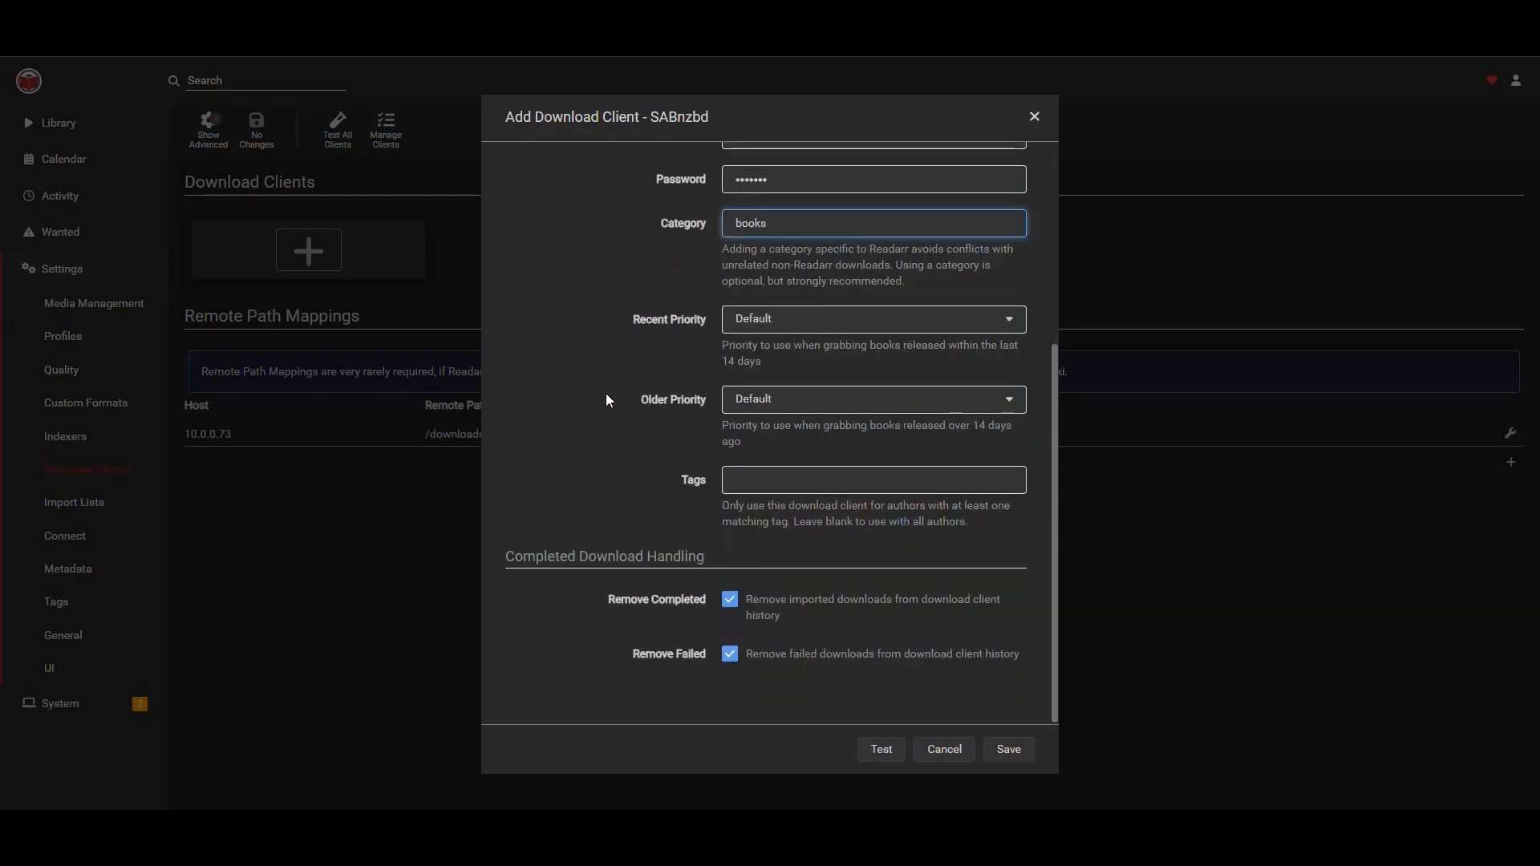
pyautogui.click(759, 328)
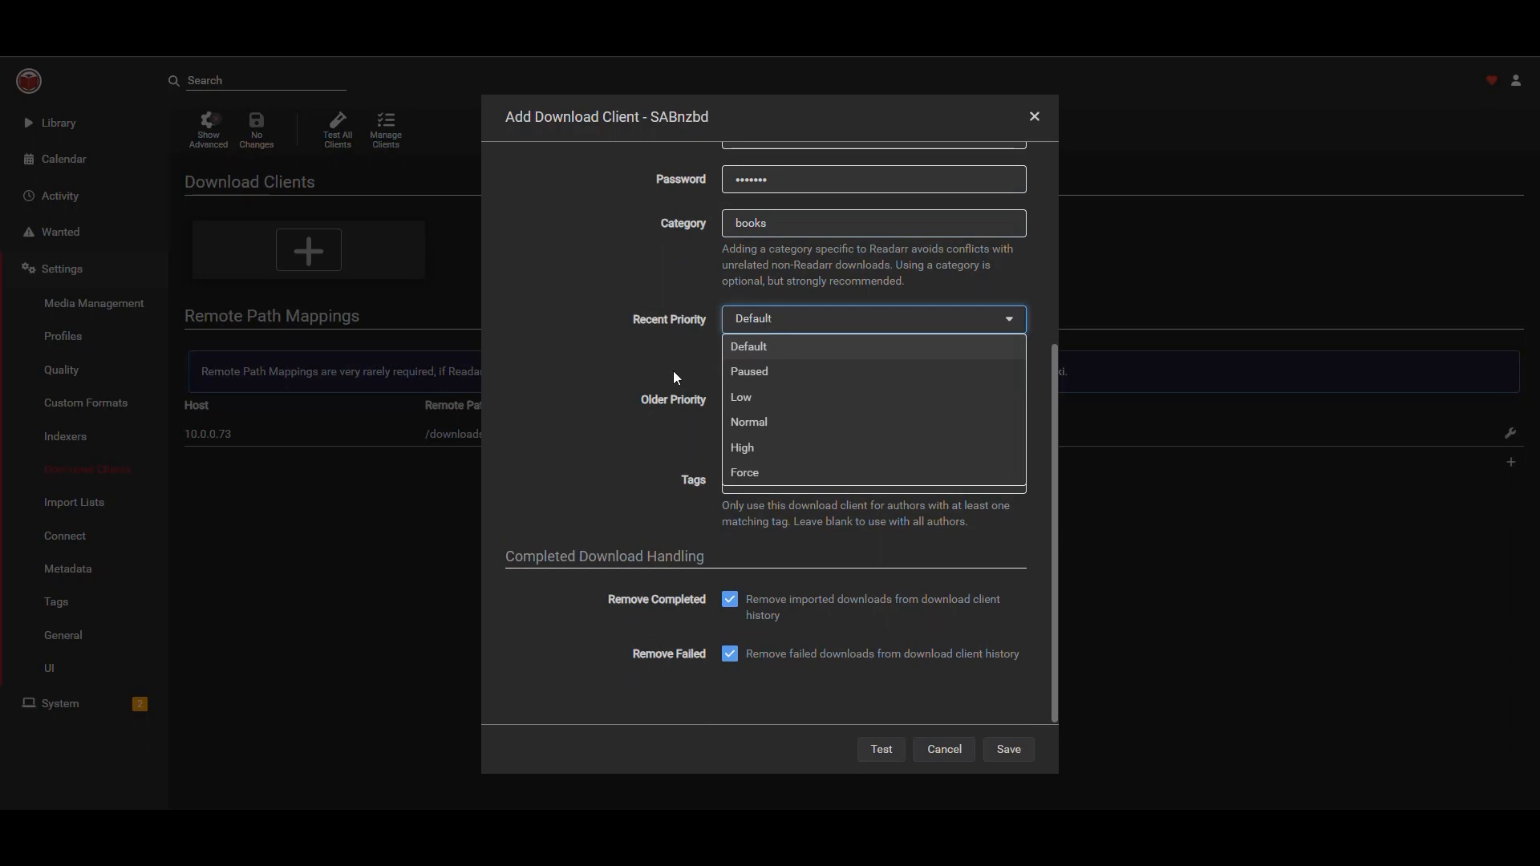
pyautogui.click(753, 474)
pyautogui.click(779, 403)
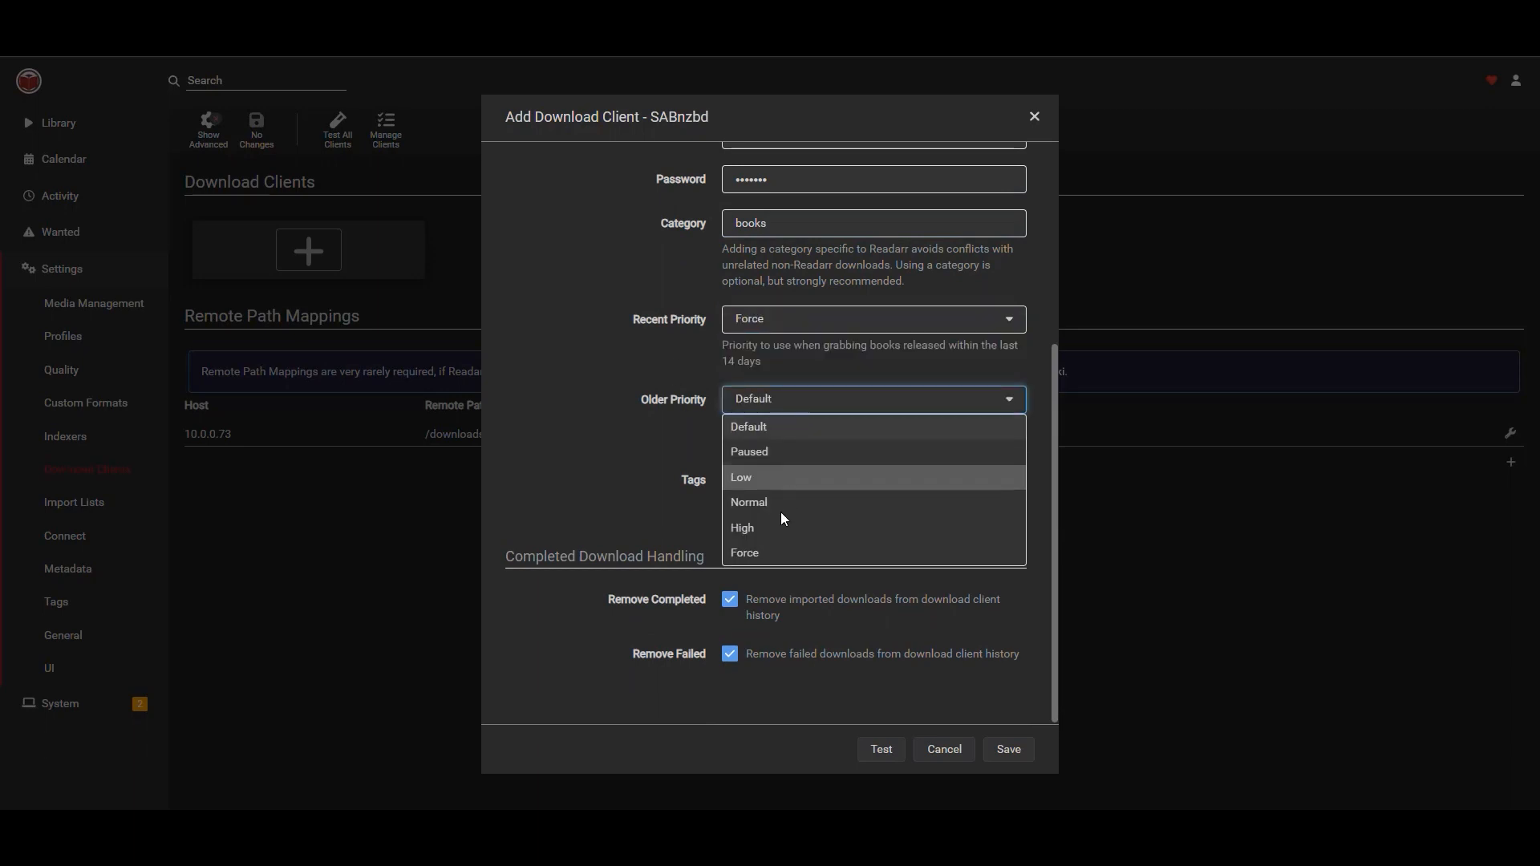
pyautogui.click(767, 550)
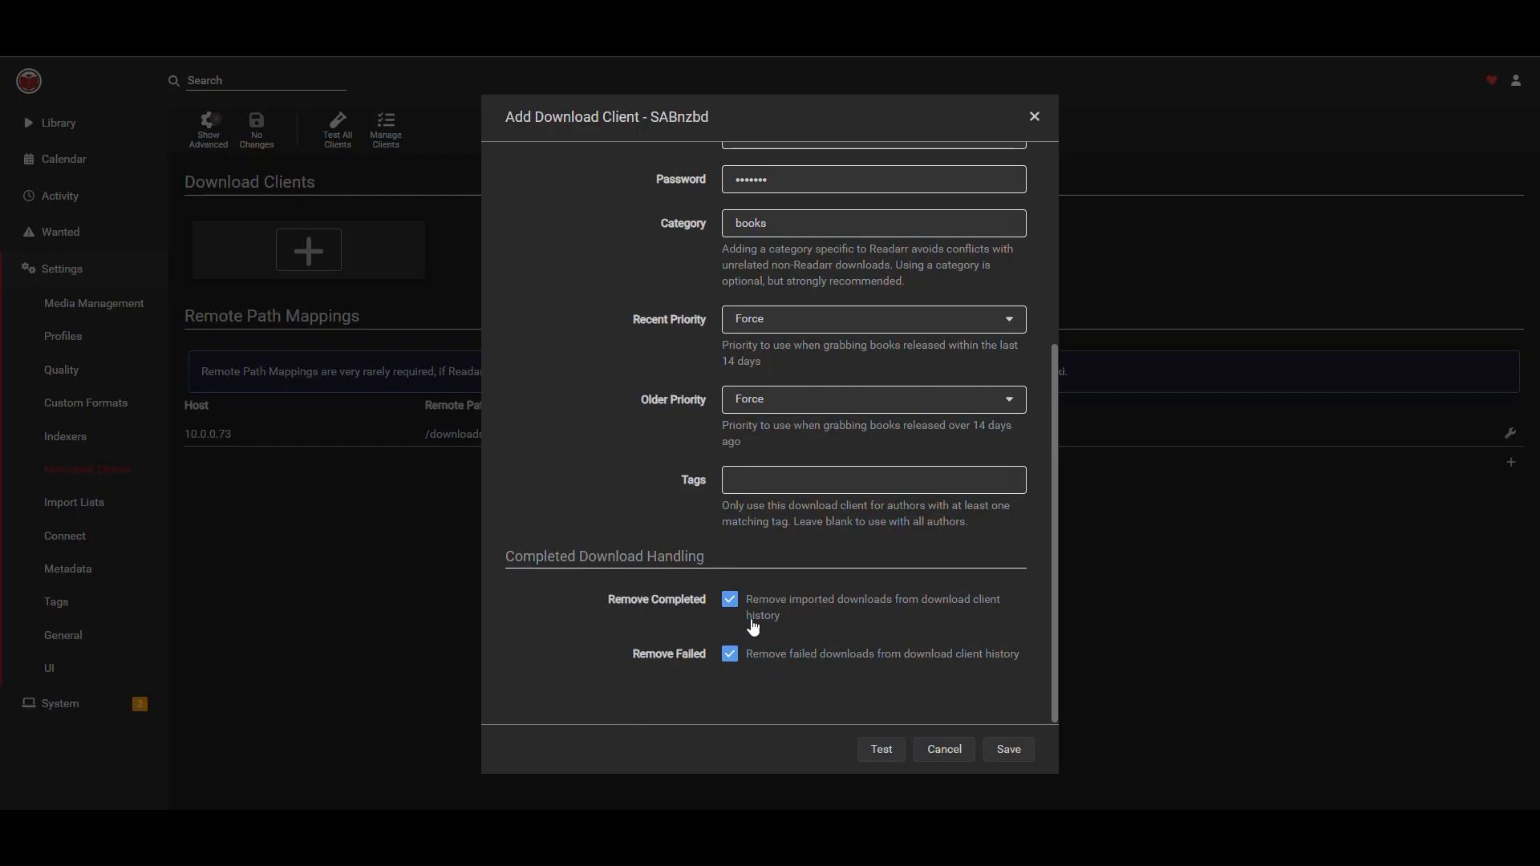
# Test the SABnzbd client connection.
pyautogui.click(881, 749)
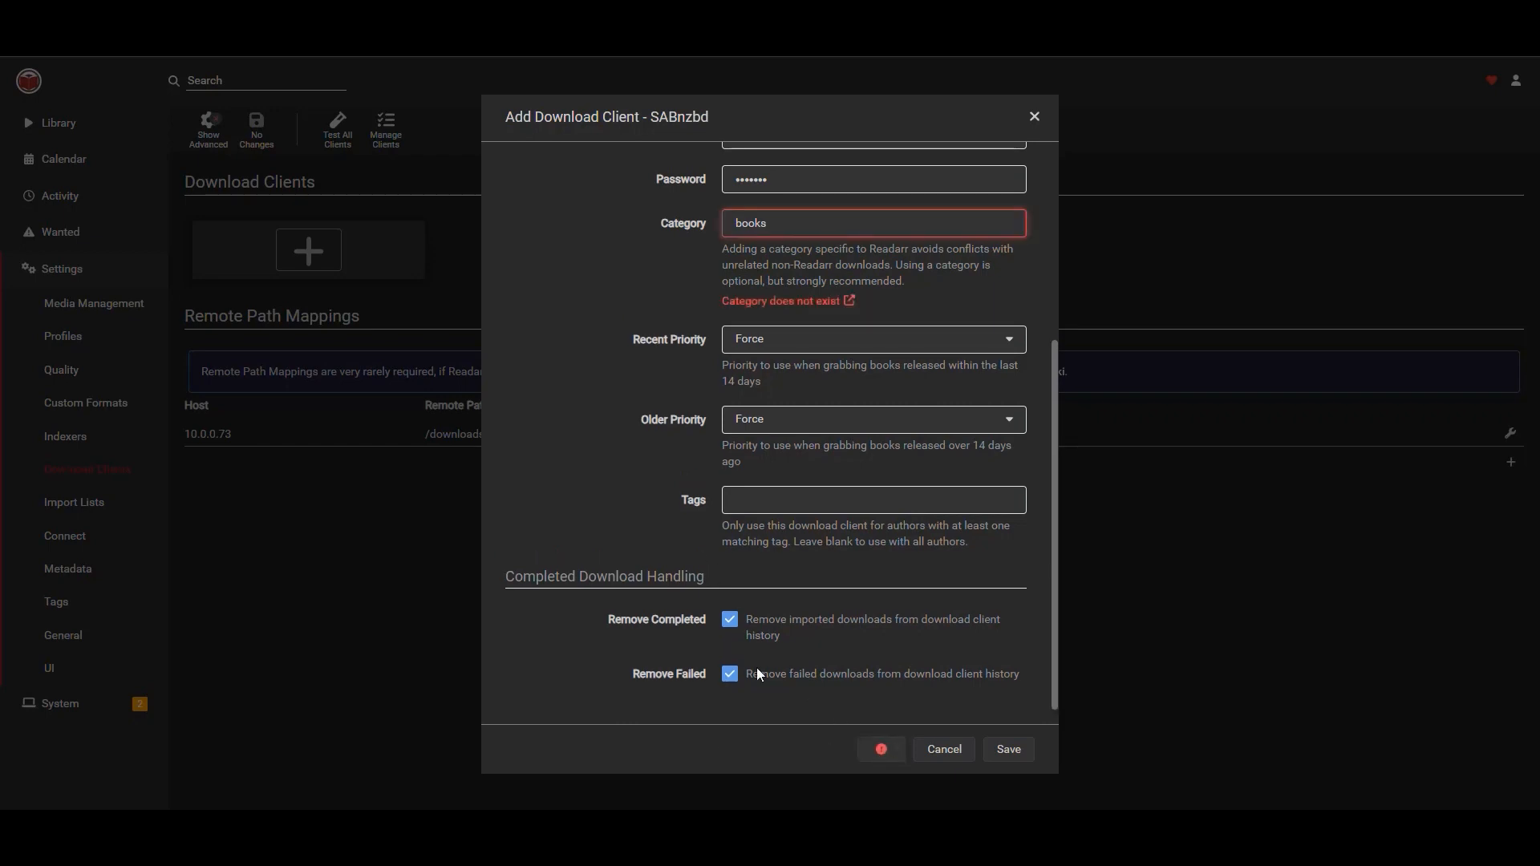
pyautogui.scroll(2, 797, 584)
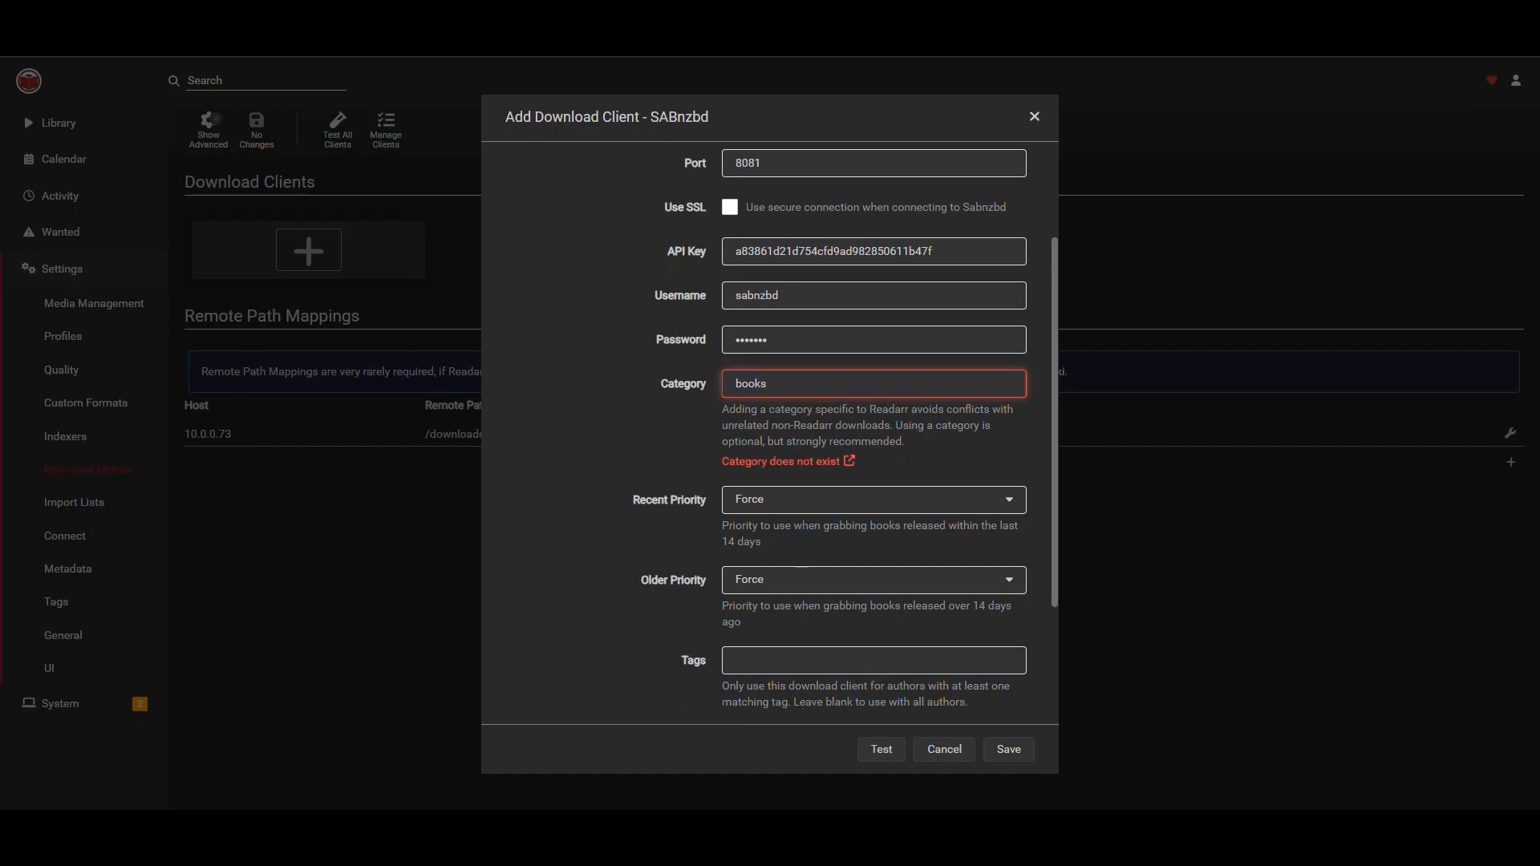
# Open the SABnzbd web interface in a new browser tab, log in and save the login.
pyautogui.rightClick(682, 58)
pyautogui.click(743, 106)
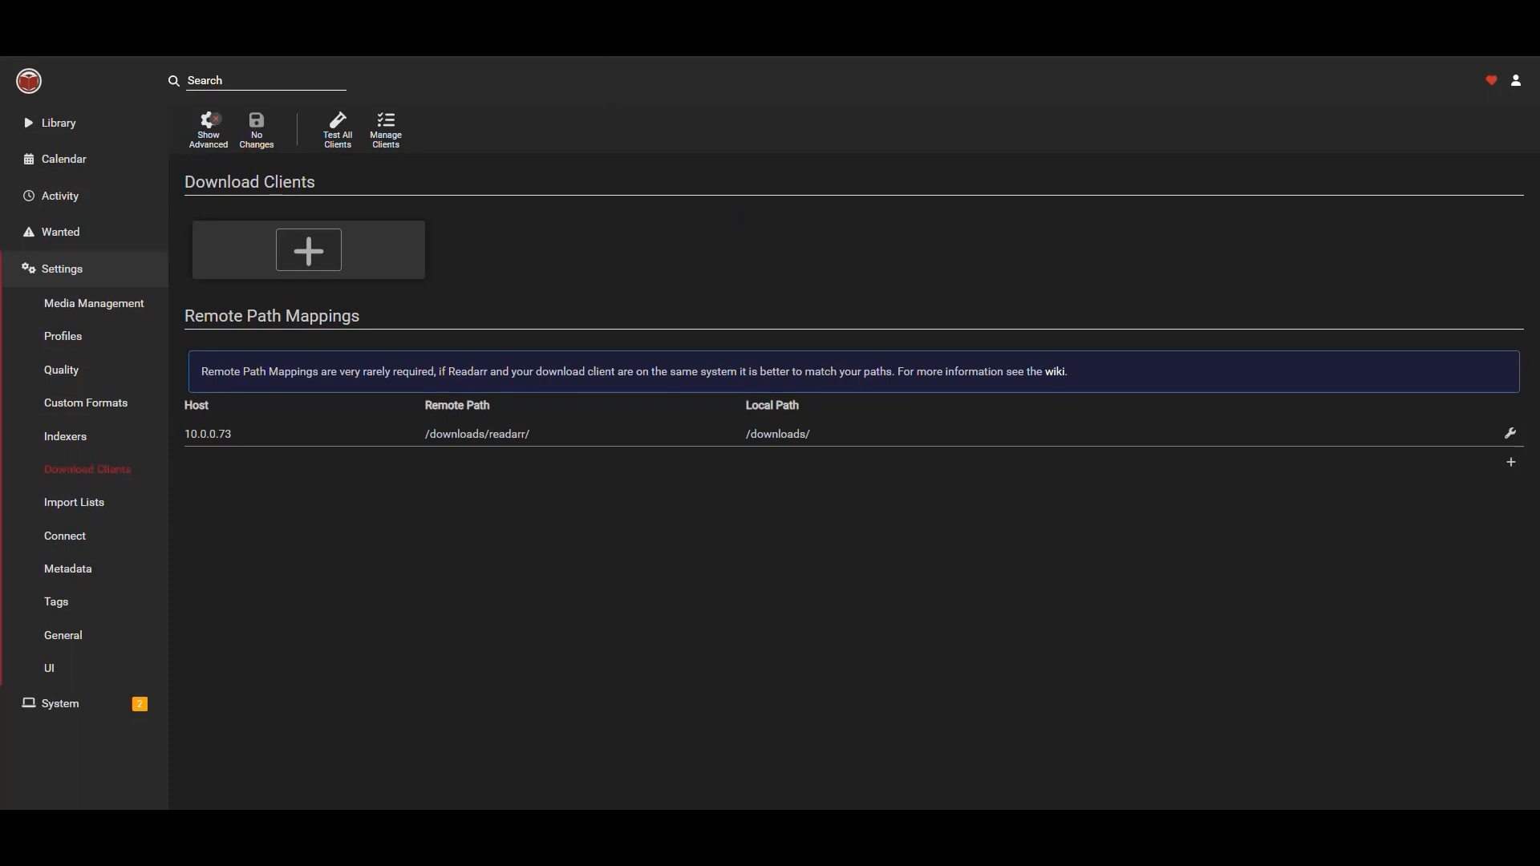
pyautogui.write('10.0.0.73:8081')
pyautogui.press('Return')
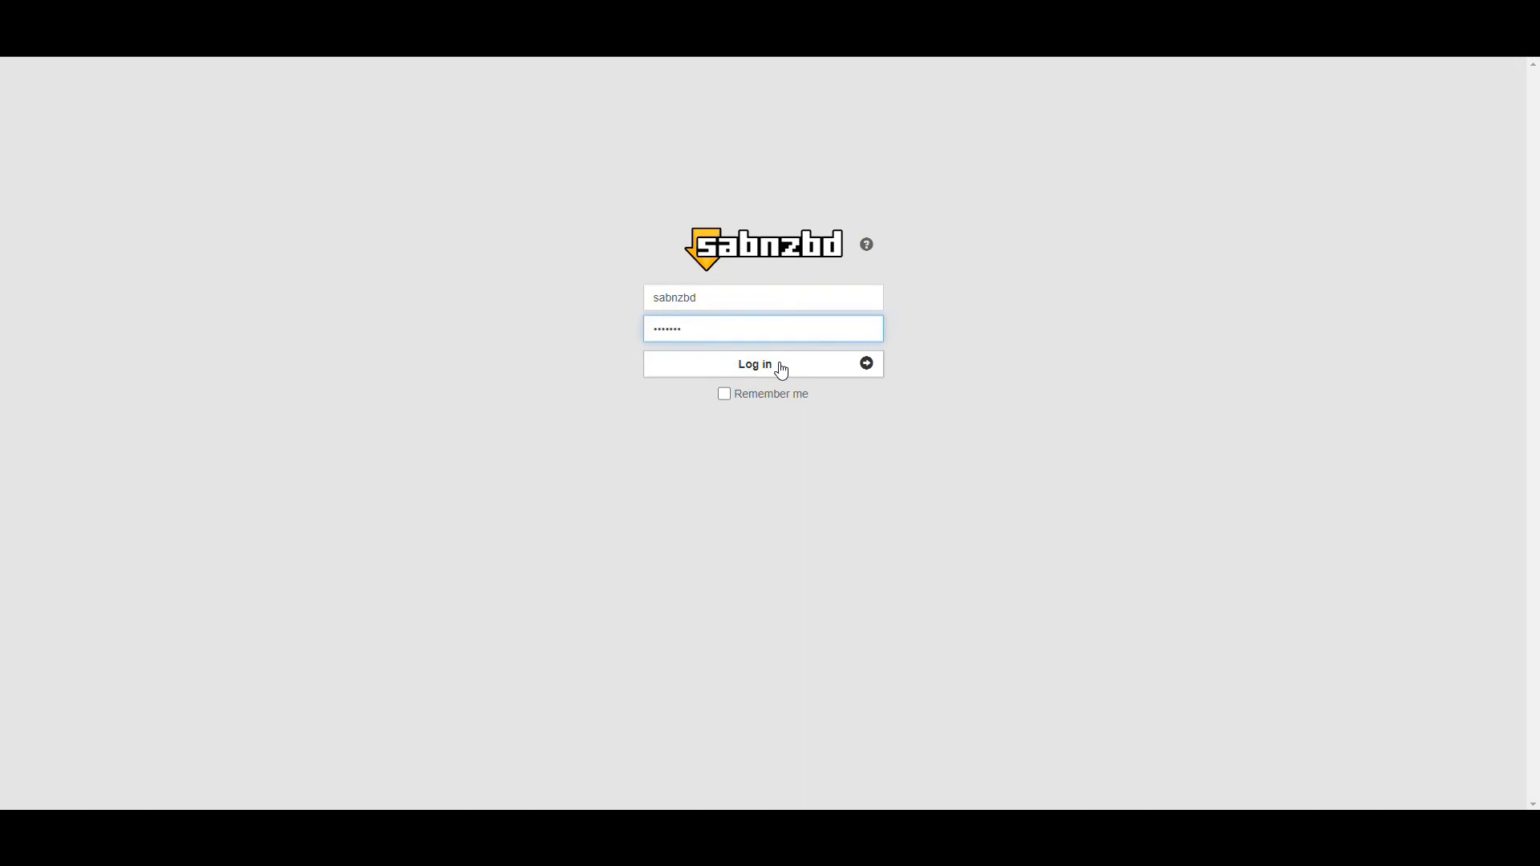
pyautogui.click(782, 368)
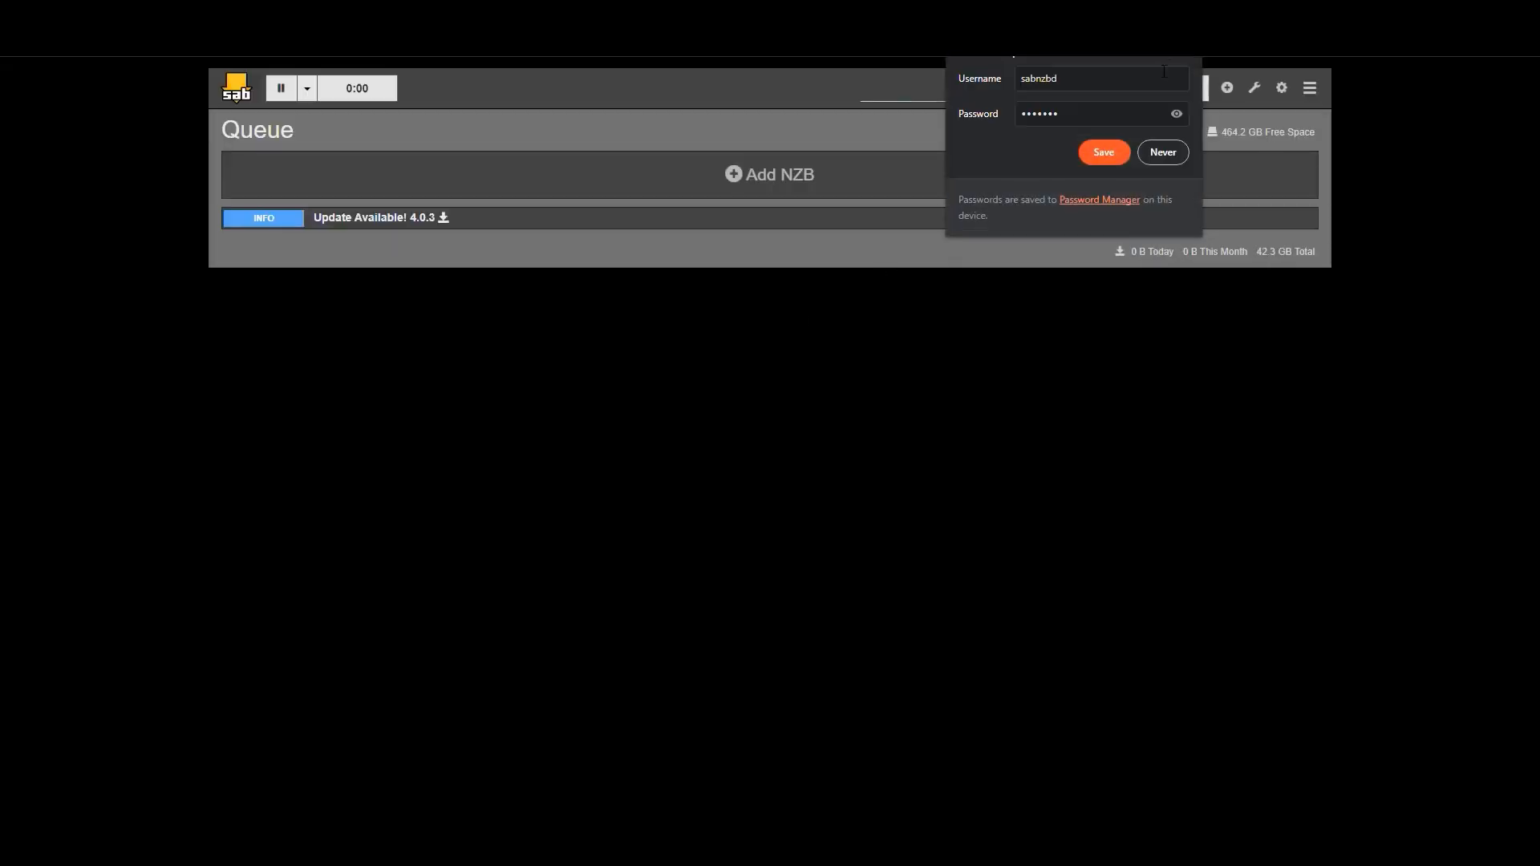
pyautogui.click(1104, 153)
# Save the books category with folder readarr in SABnzbd's Categories settings.
pyautogui.click(1282, 88)
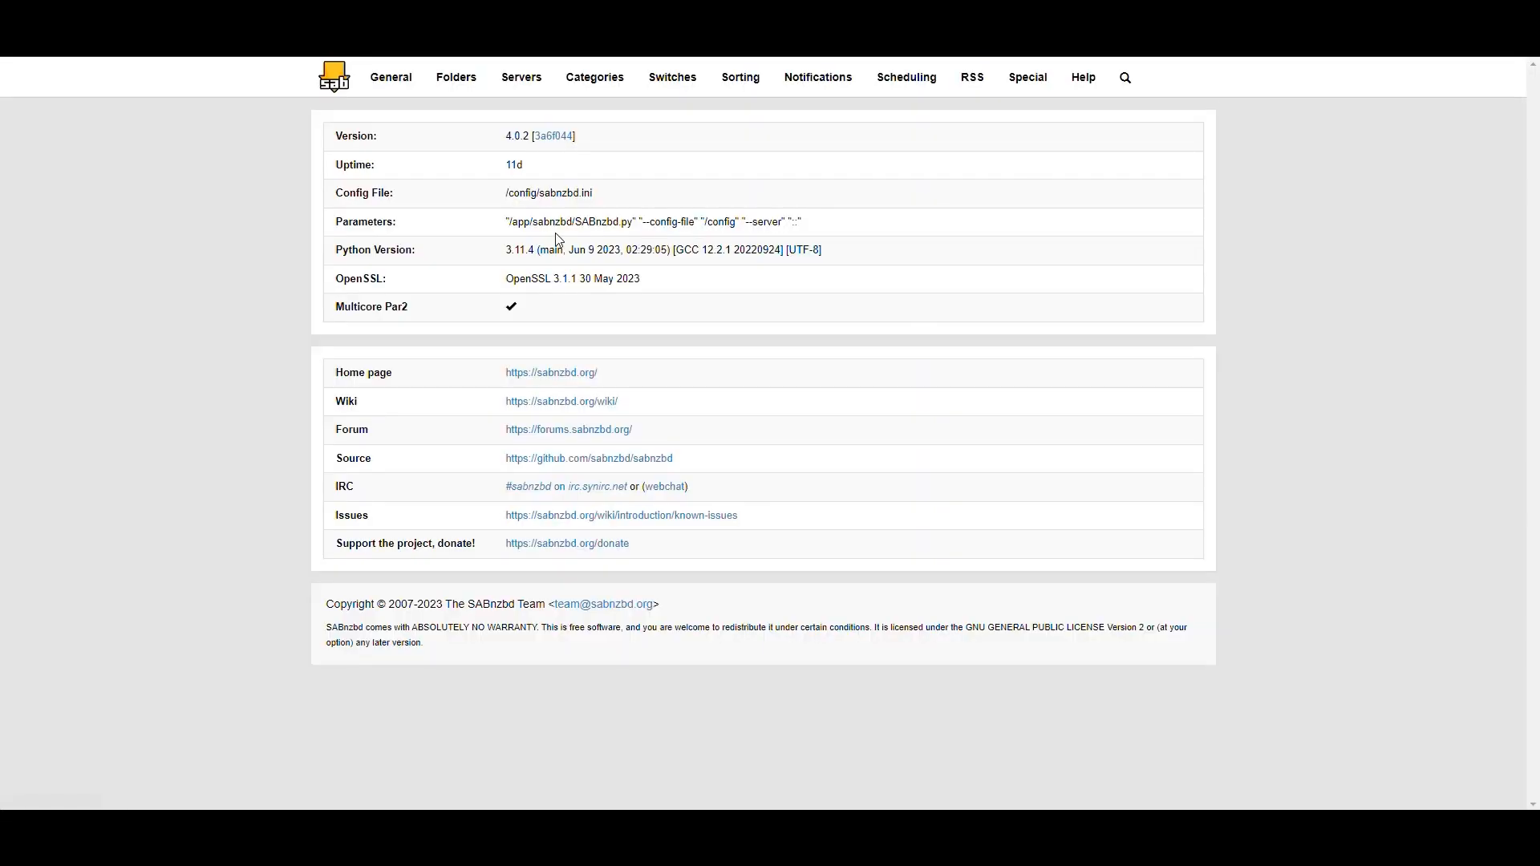
pyautogui.click(608, 94)
pyautogui.click(404, 453)
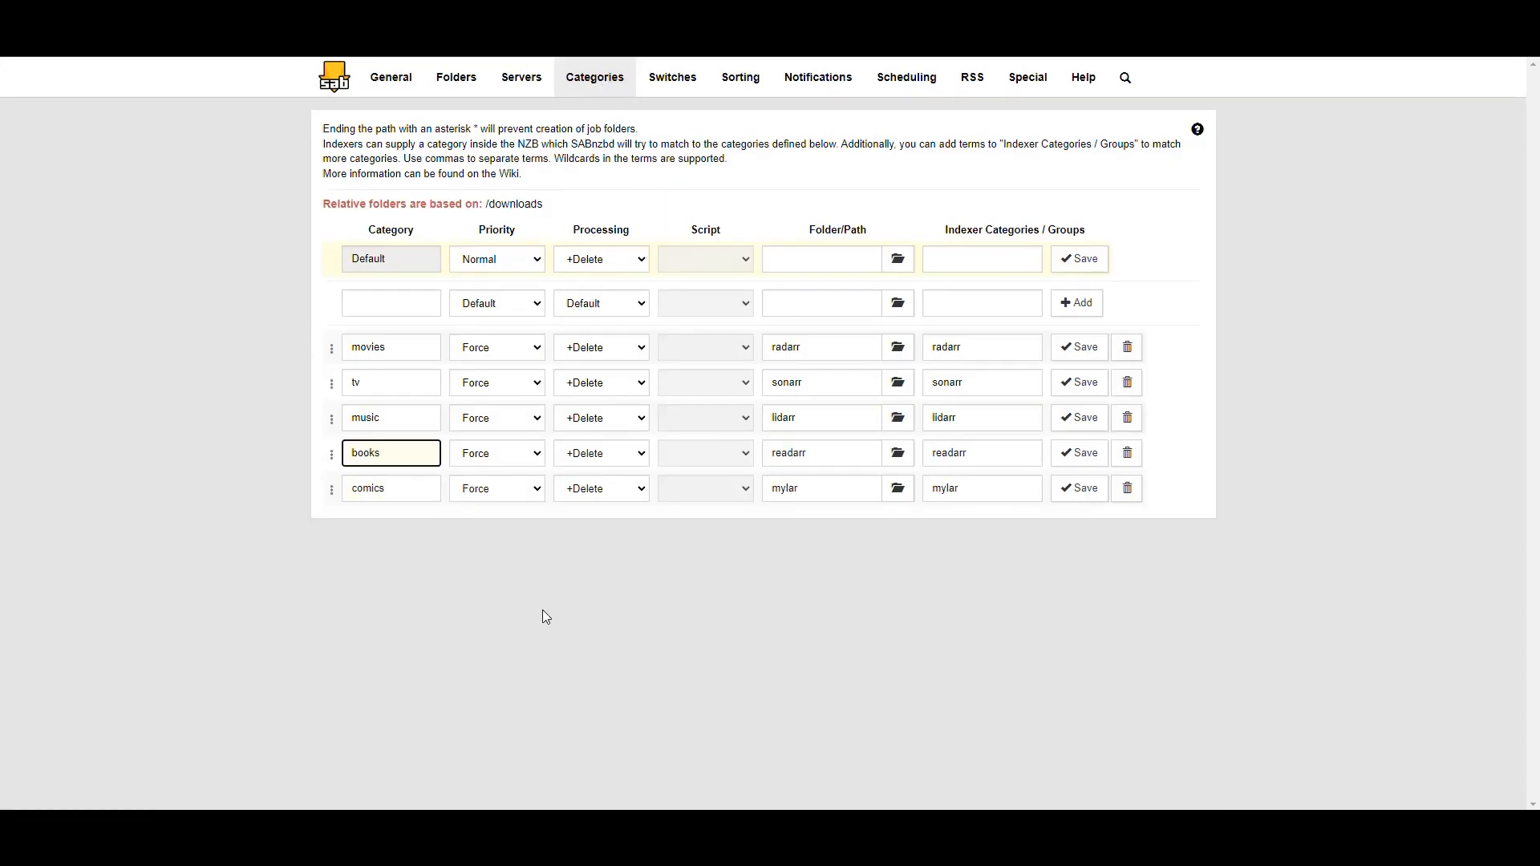
pyautogui.click(1079, 453)
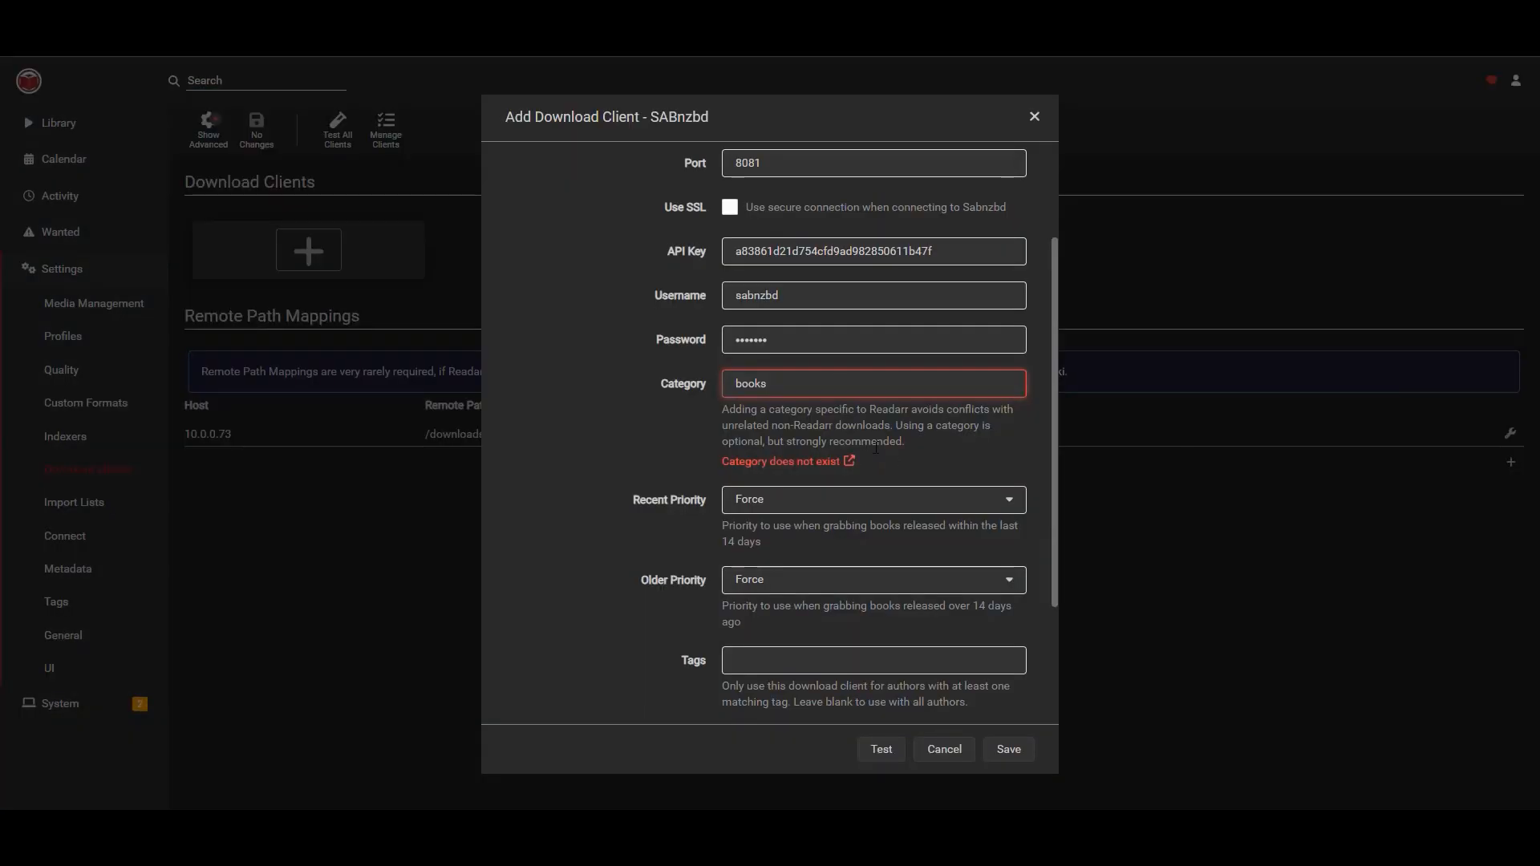
# Retest the SABnzbd client connection and save the download client.
pyautogui.click(881, 749)
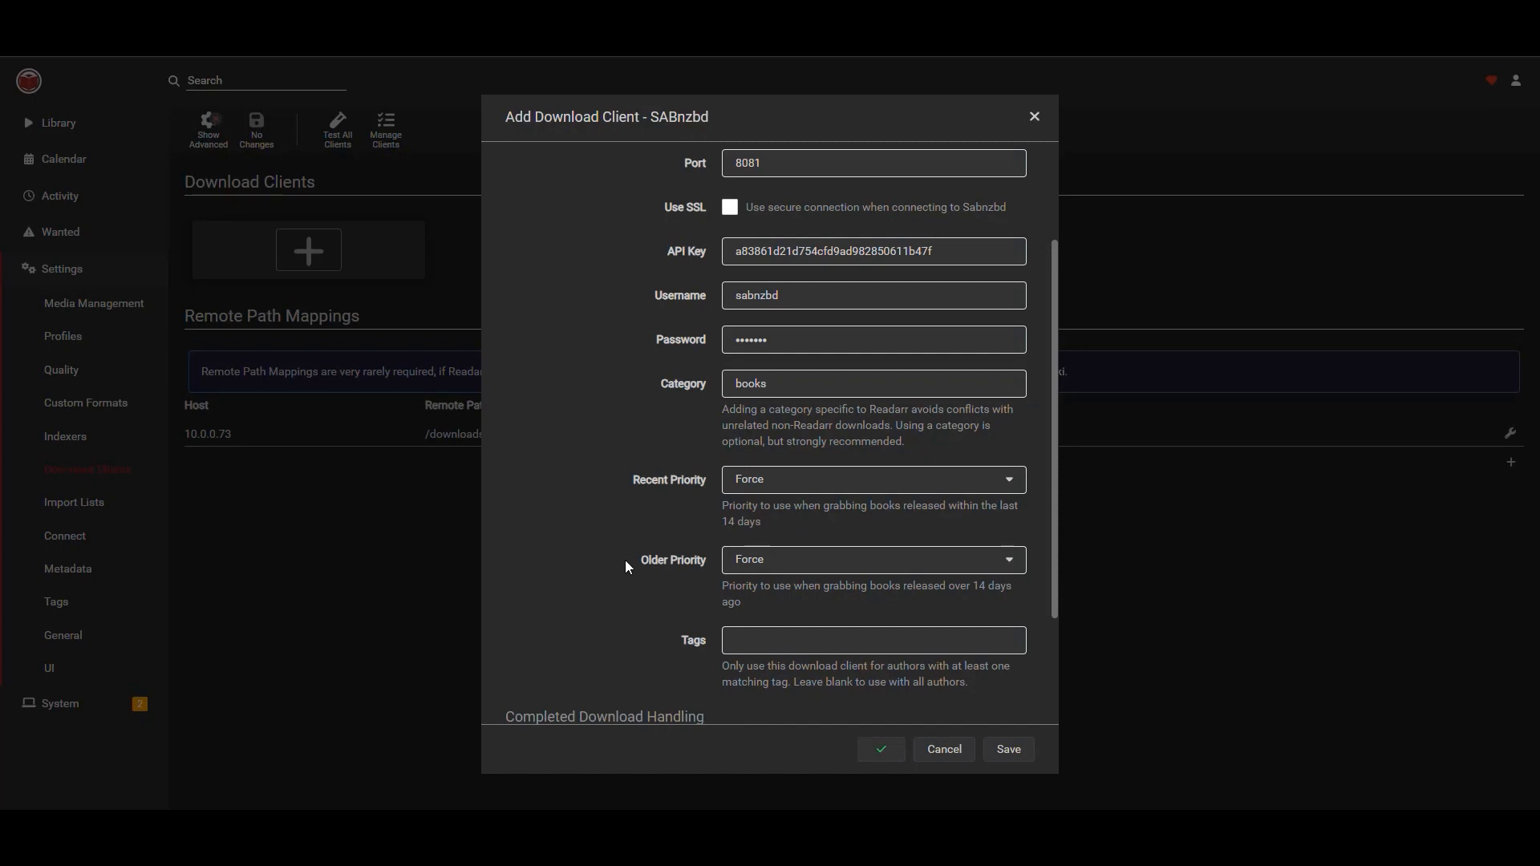
pyautogui.click(1016, 752)
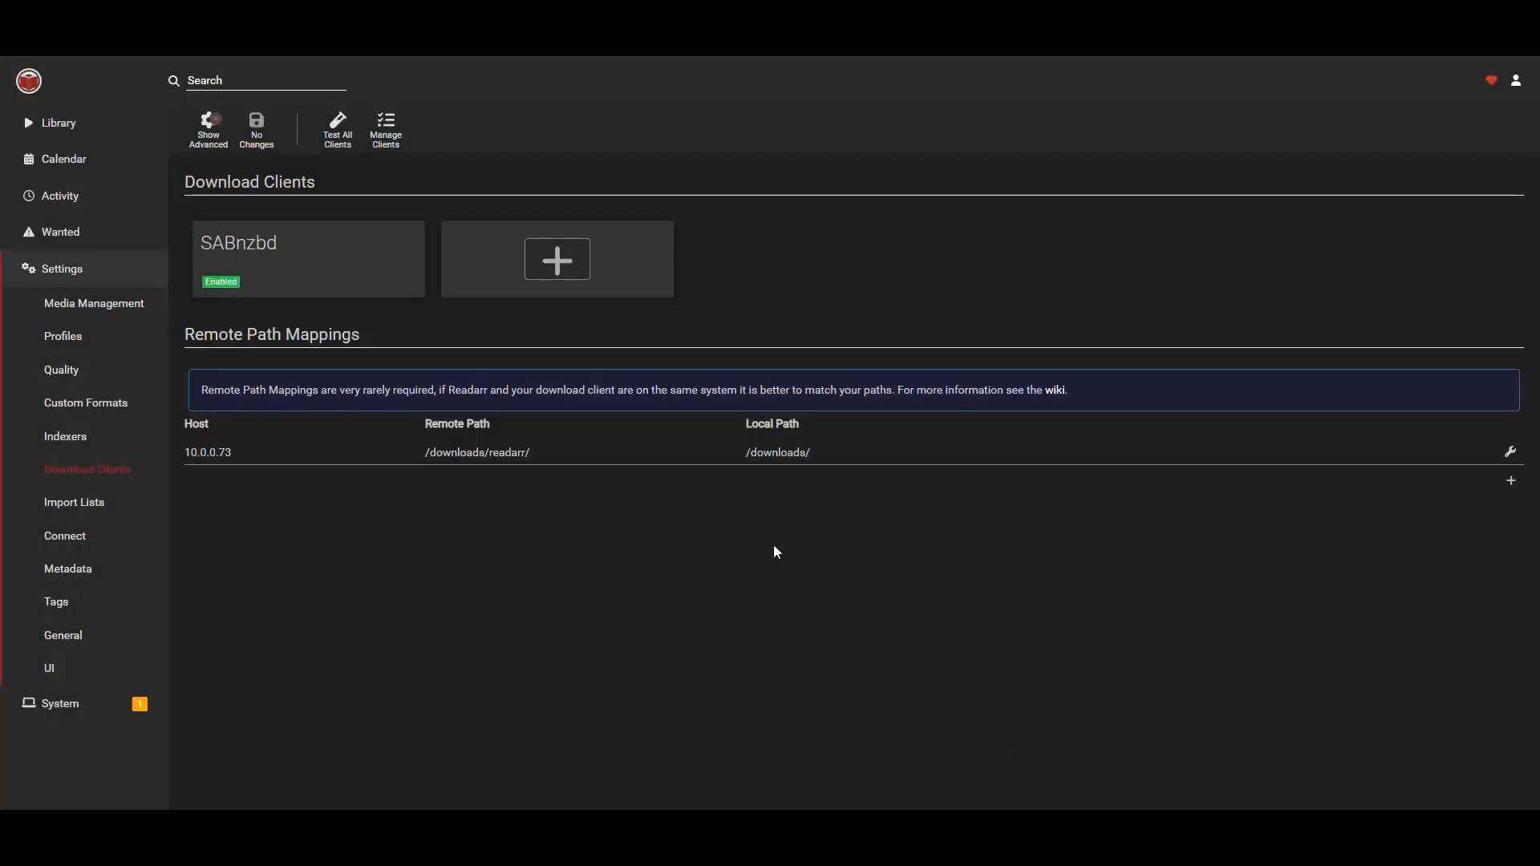
# Add a new qBittorrent download client, checking Sonarr's existing client settings, and name it QBitTorrent.
pyautogui.click(614, 253)
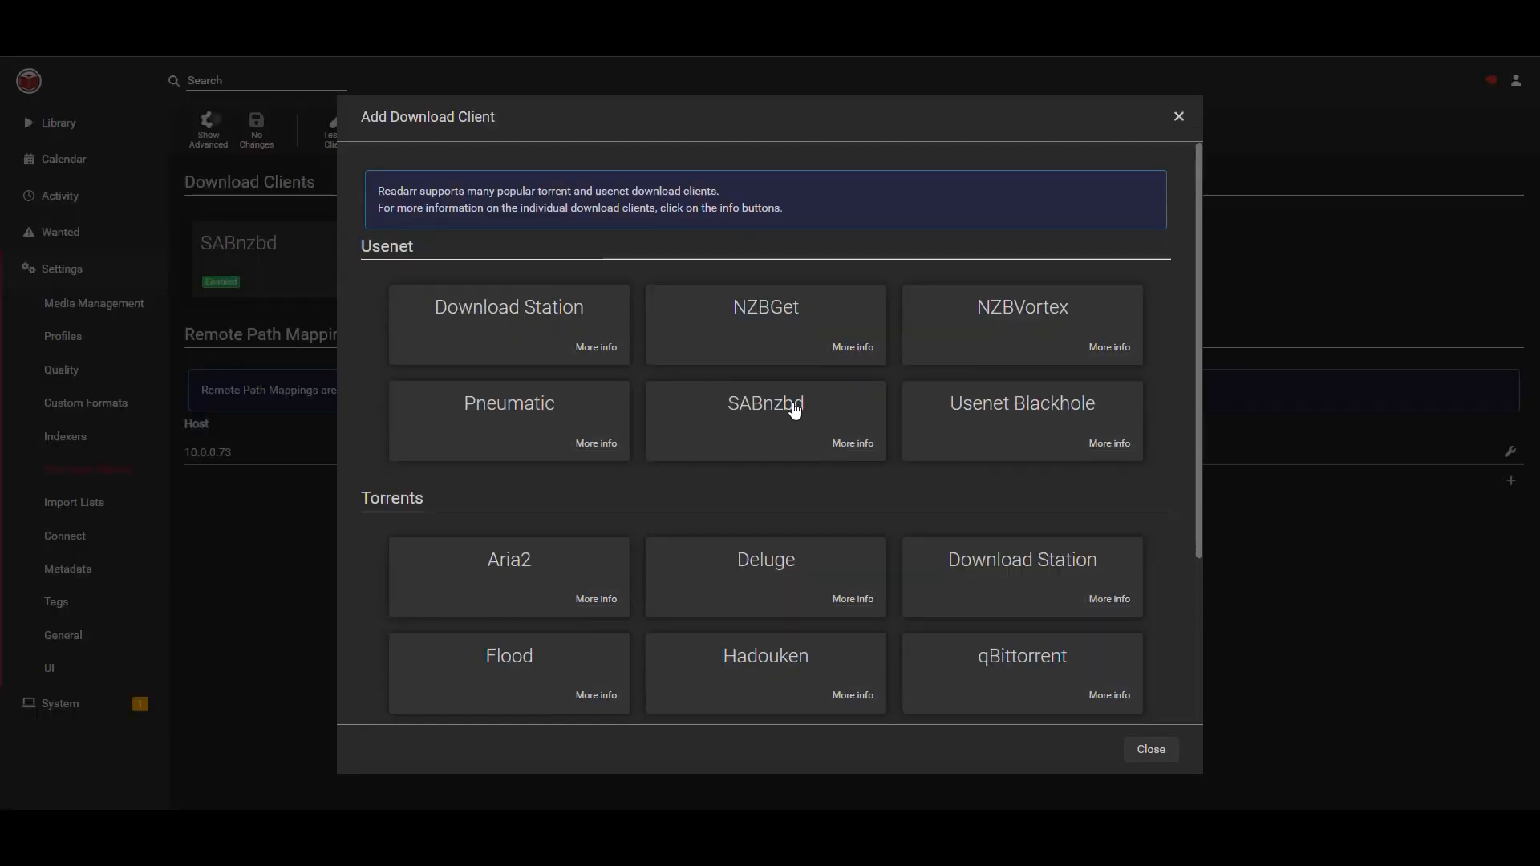
pyautogui.scroll(-2, 791, 406)
pyautogui.click(1027, 504)
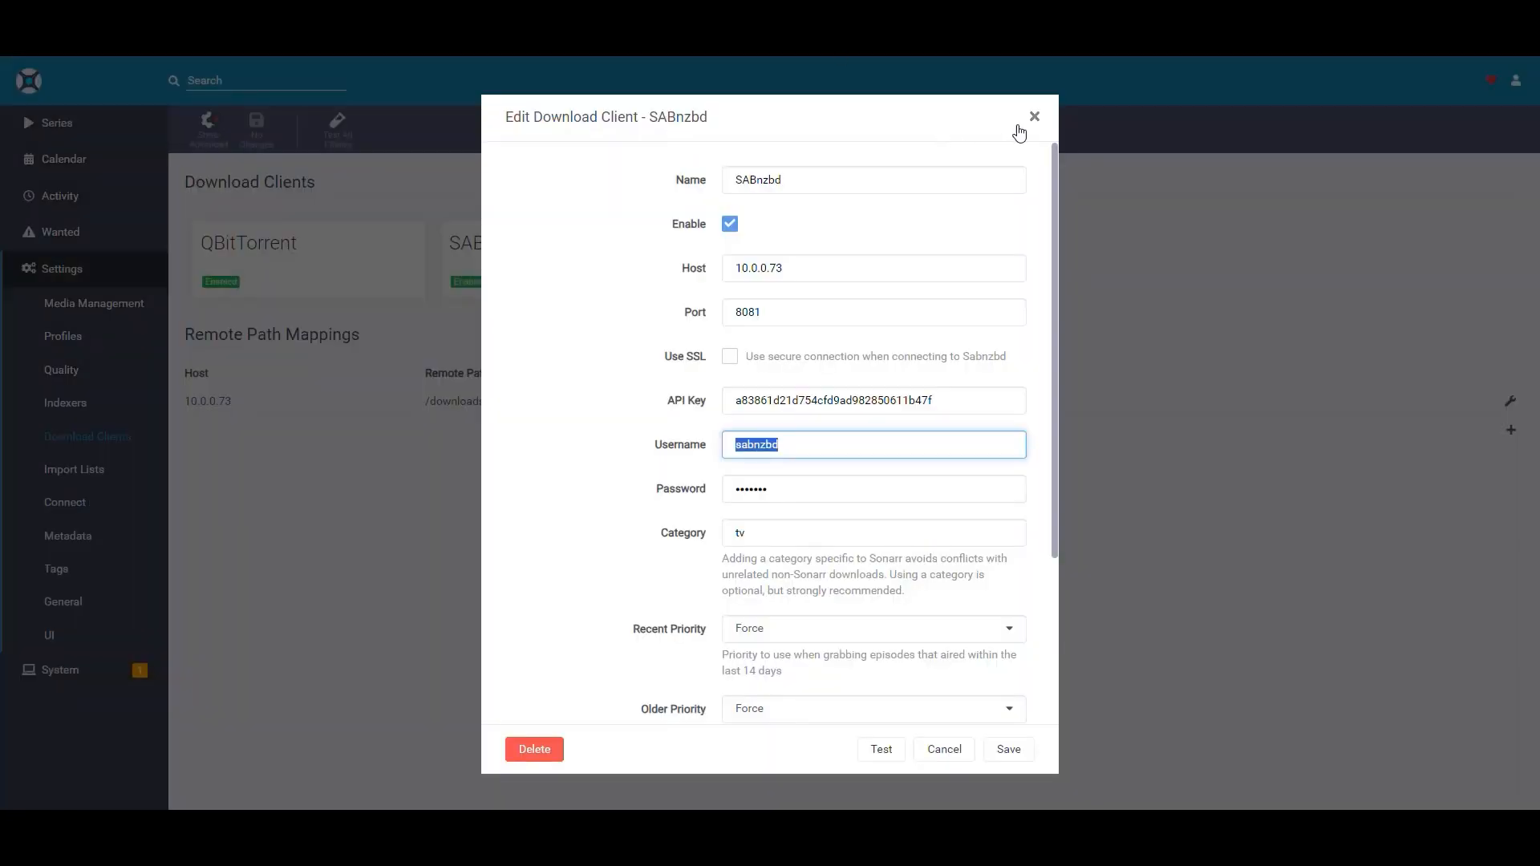
pyautogui.click(1034, 117)
pyautogui.click(301, 244)
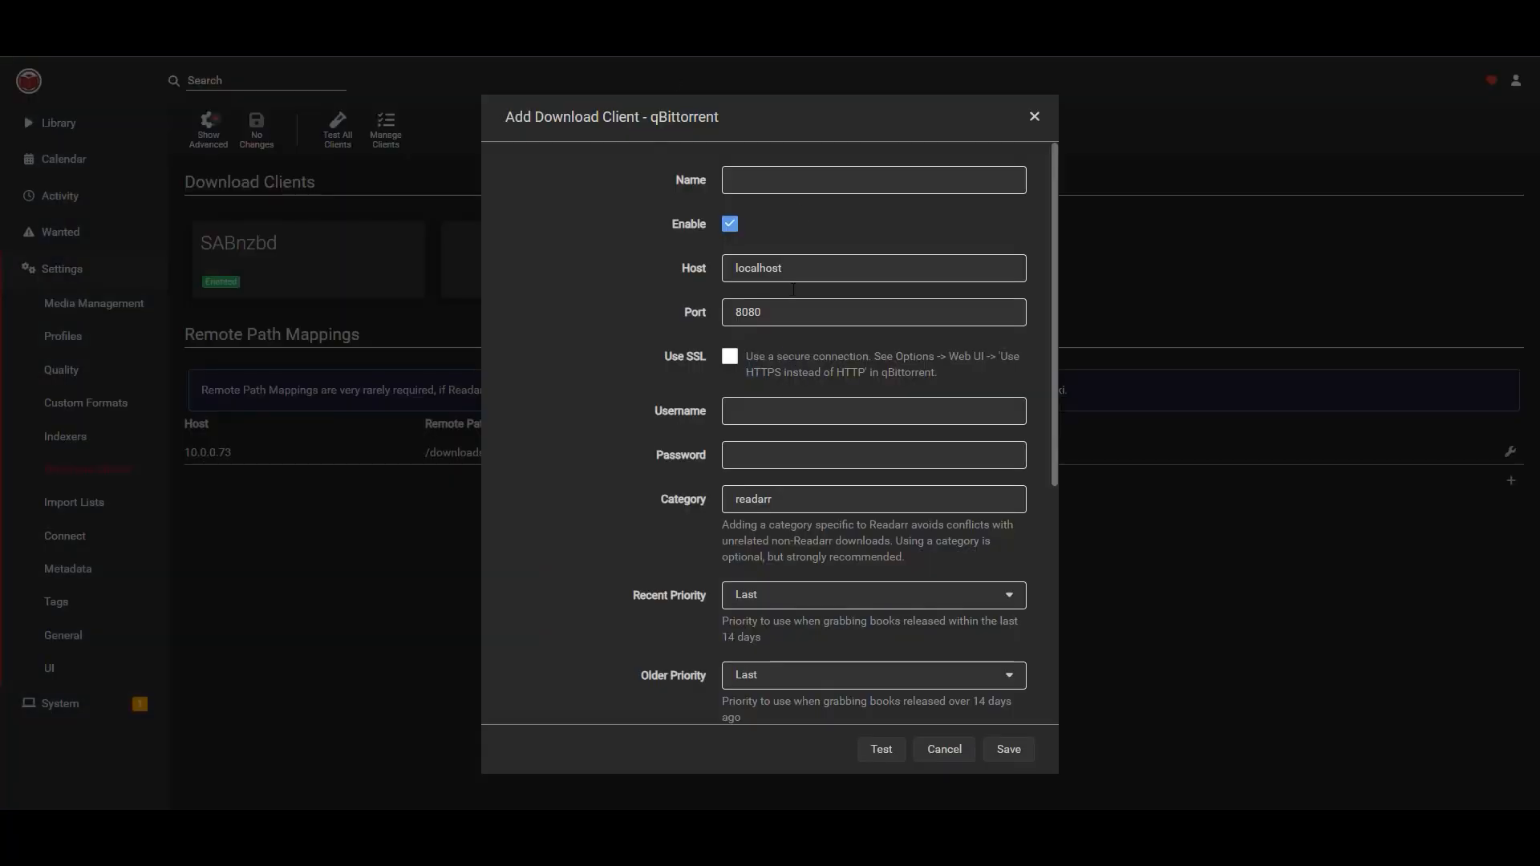
pyautogui.write('QBitTorrent')
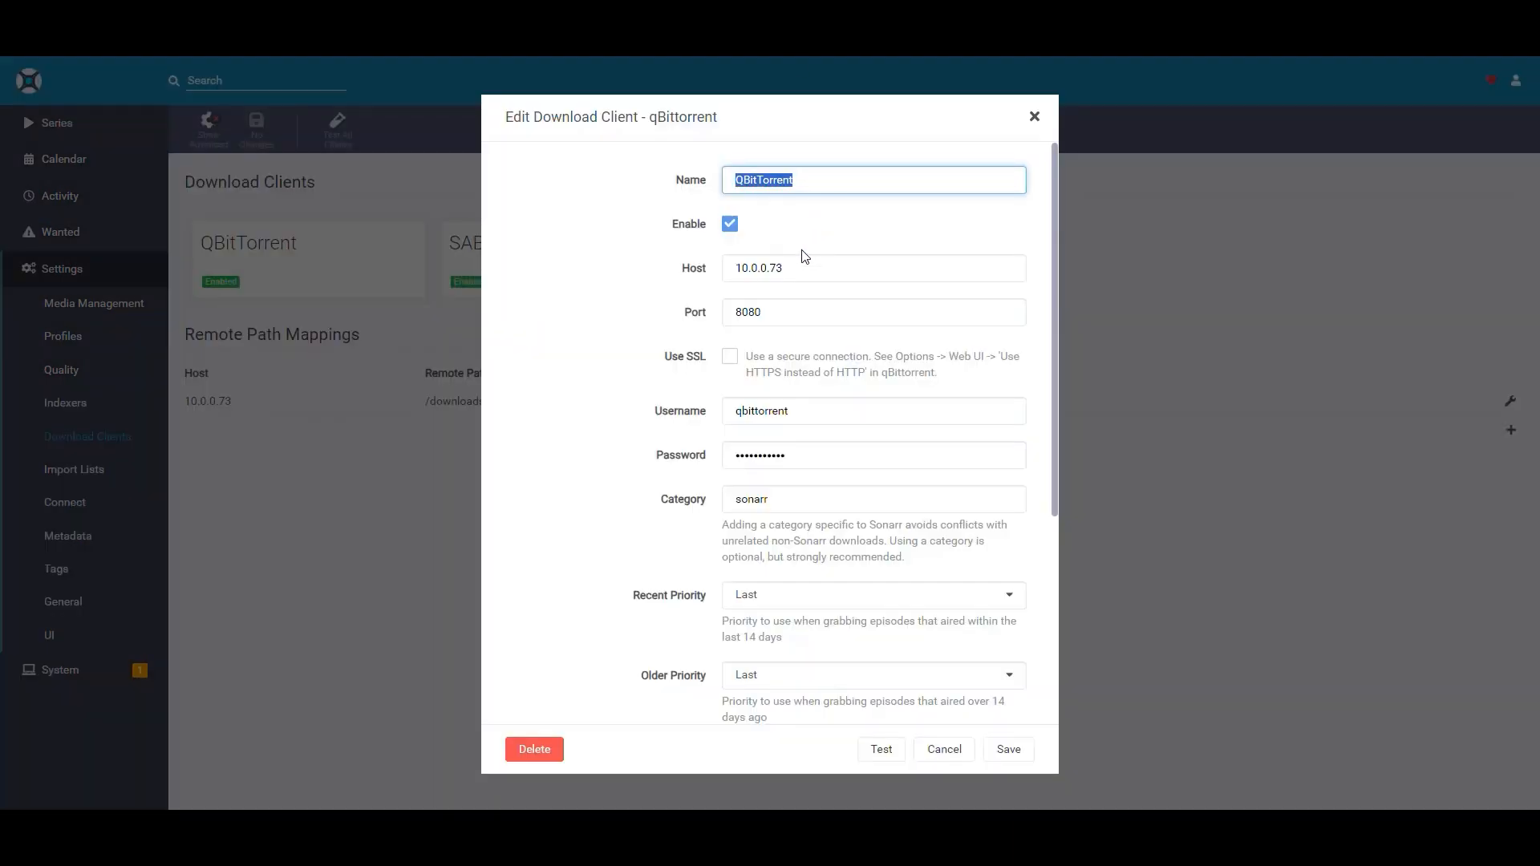
# Set the qBittorrent client's host to 10.0.0.73.
pyautogui.doubleClick(804, 264)
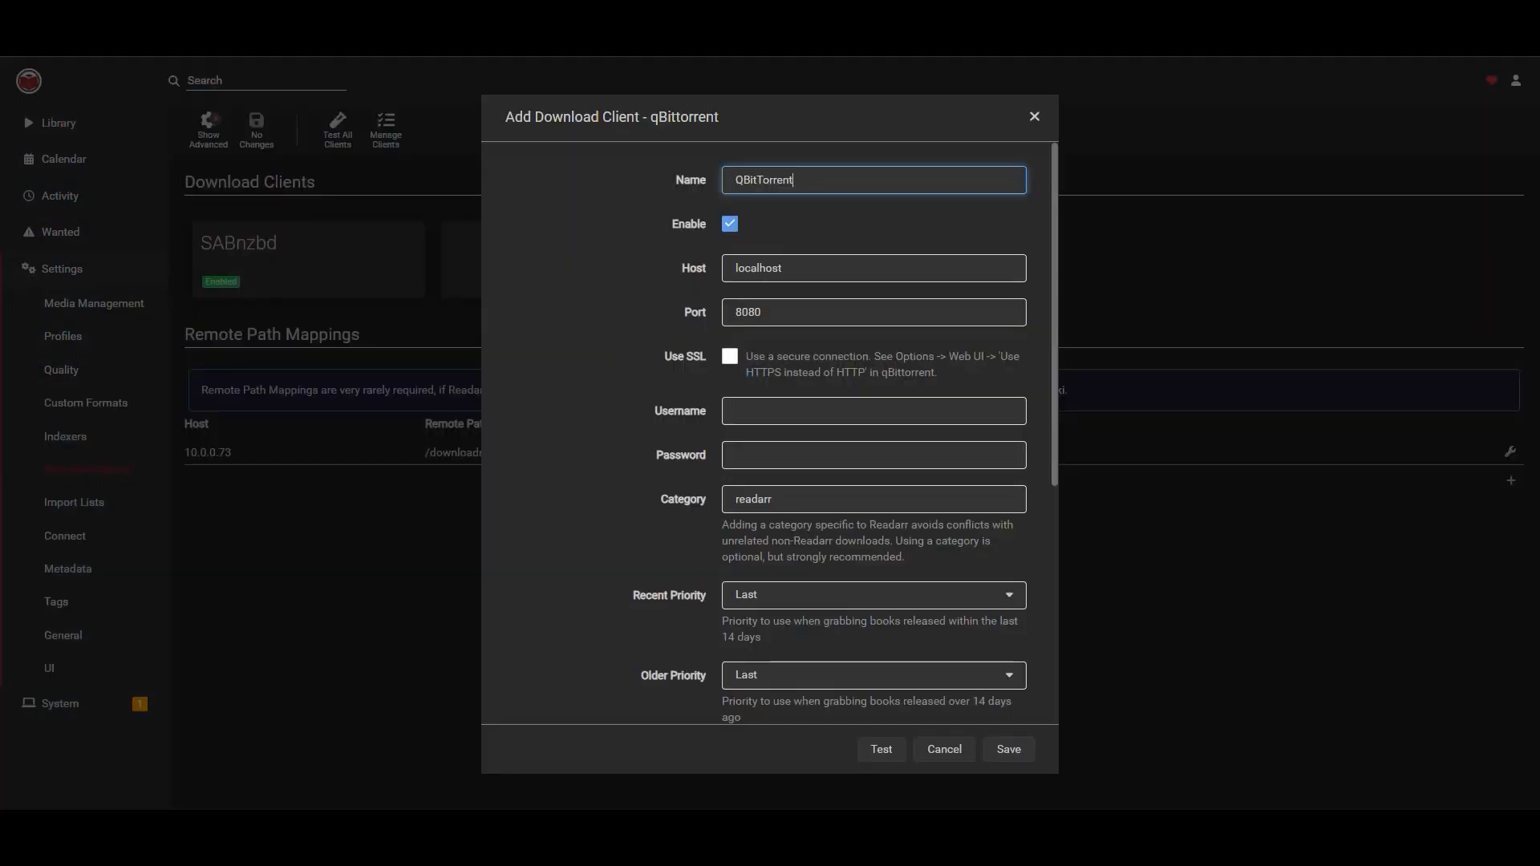
pyautogui.doubleClick(814, 273)
pyautogui.write('10.0.0.73')
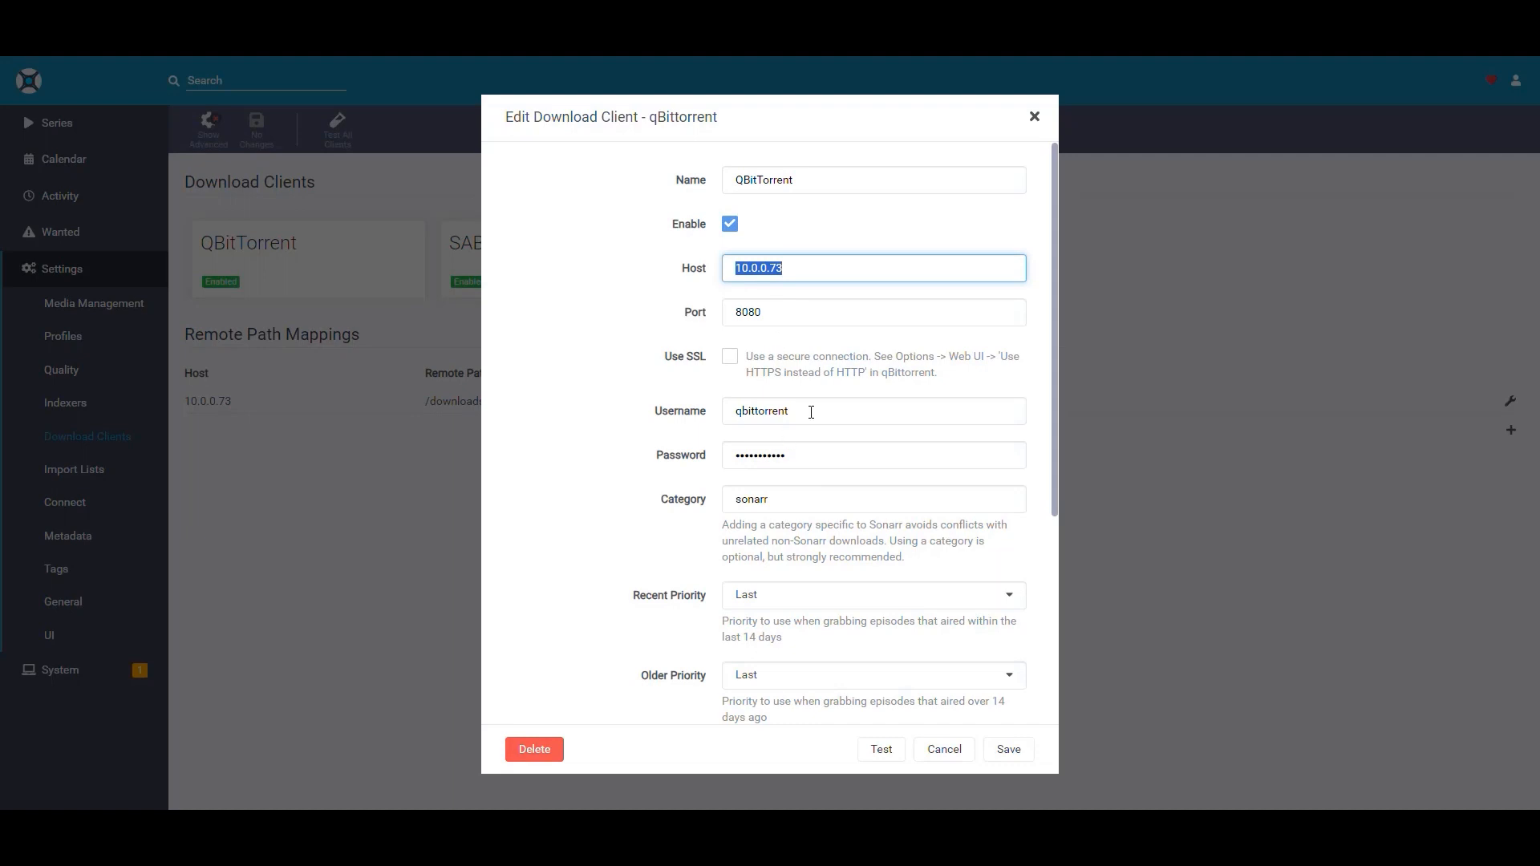
# Copy the qBittorrent username and password from Sonarr and paste them into the client's username and password fields.
pyautogui.doubleClick(805, 413)
pyautogui.hotkey('ctrl', 'c')
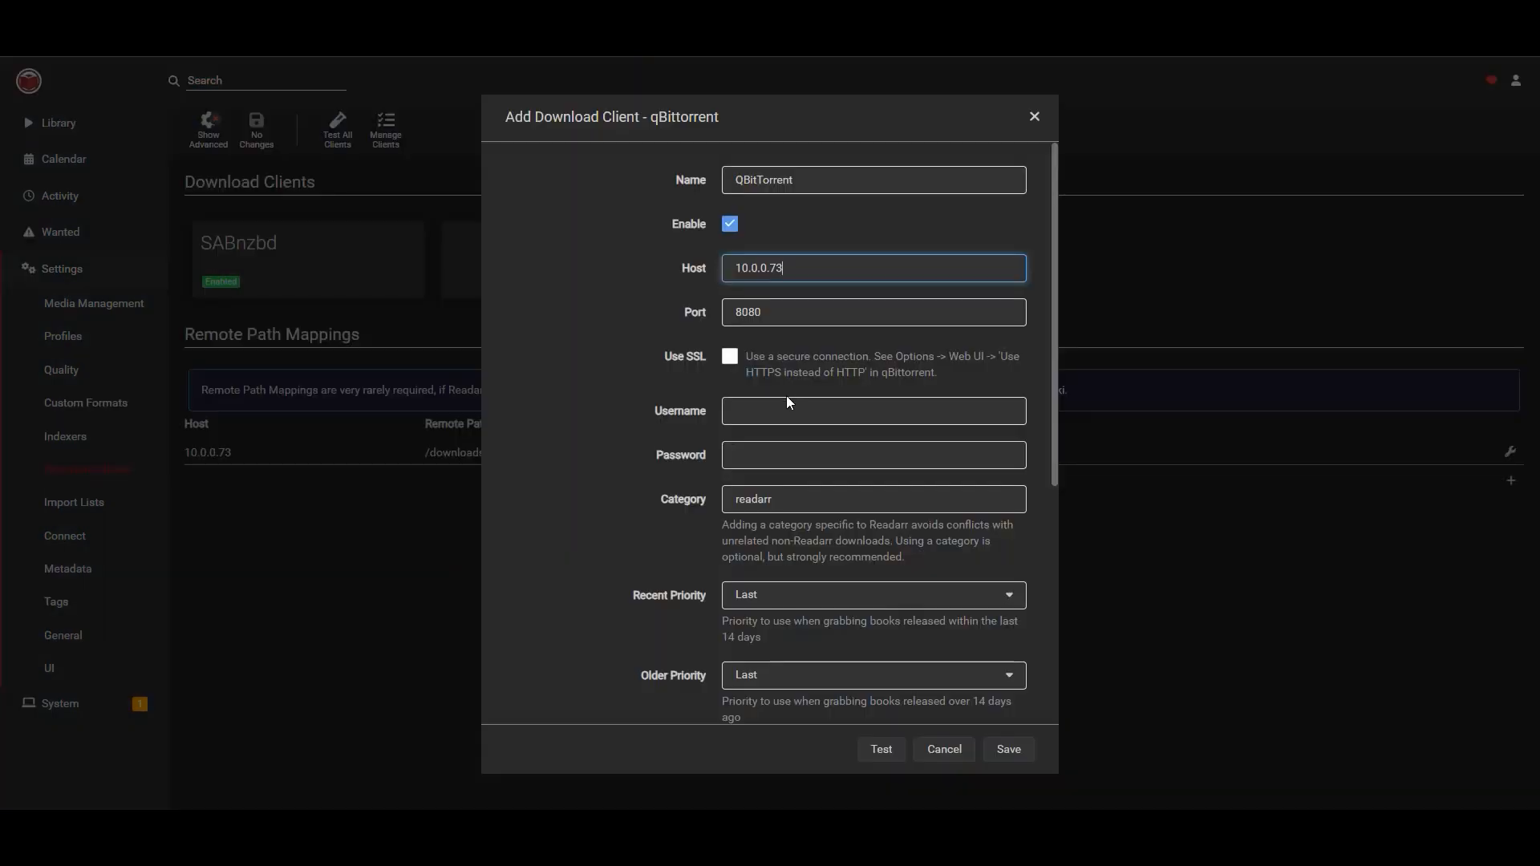
pyautogui.click(786, 409)
pyautogui.hotkey('ctrl', 'v')
pyautogui.click(771, 465)
pyautogui.hotkey('ctrl', 'v')
pyautogui.press('Tab')
pyautogui.click(802, 497)
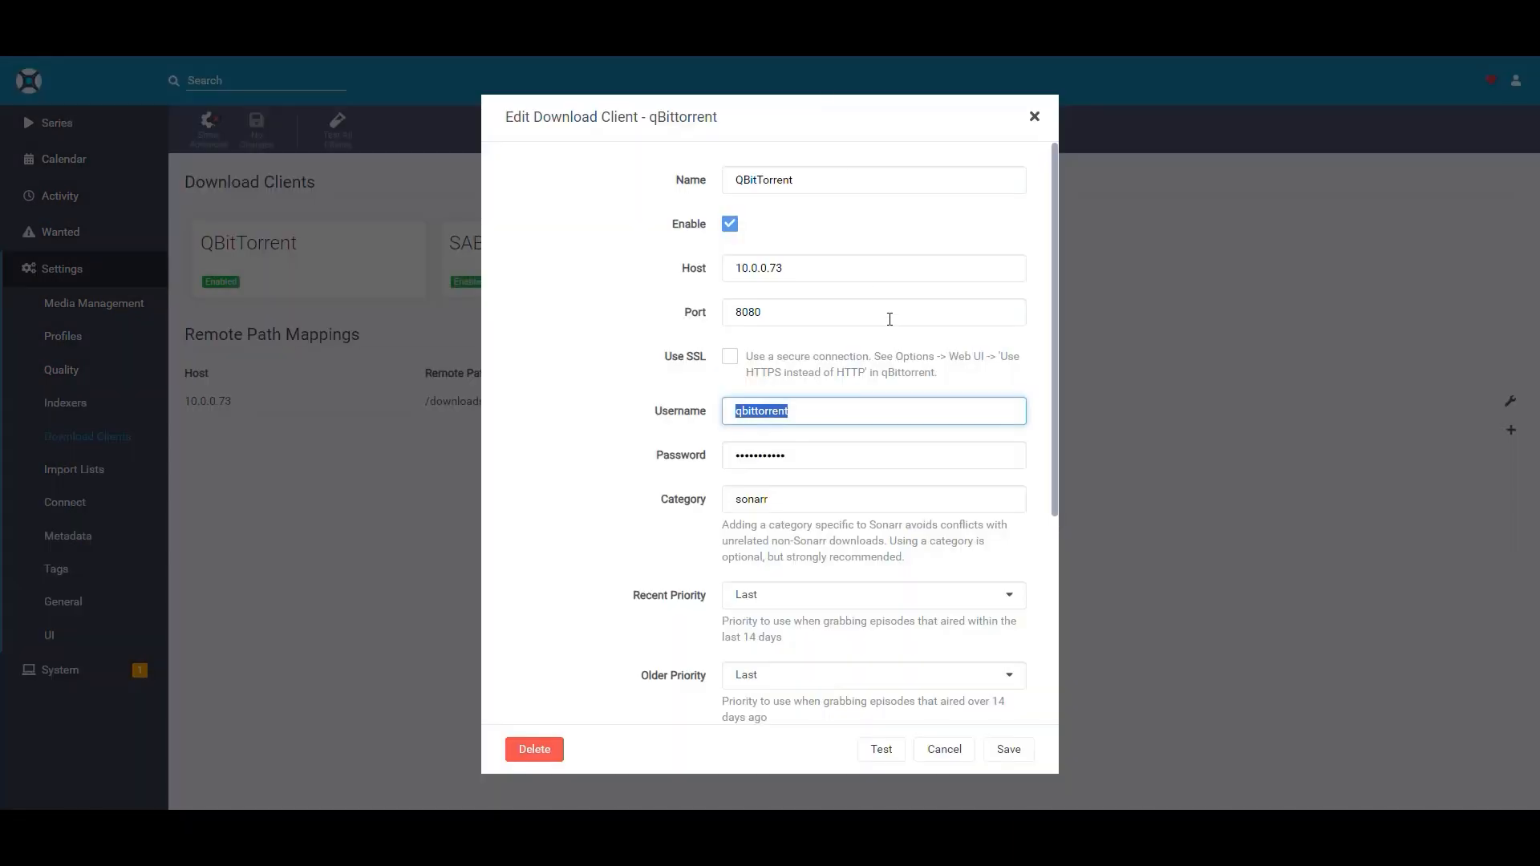
# Set the qBittorrent client's initial state to ForceStart.
pyautogui.scroll(-5, 888, 325)
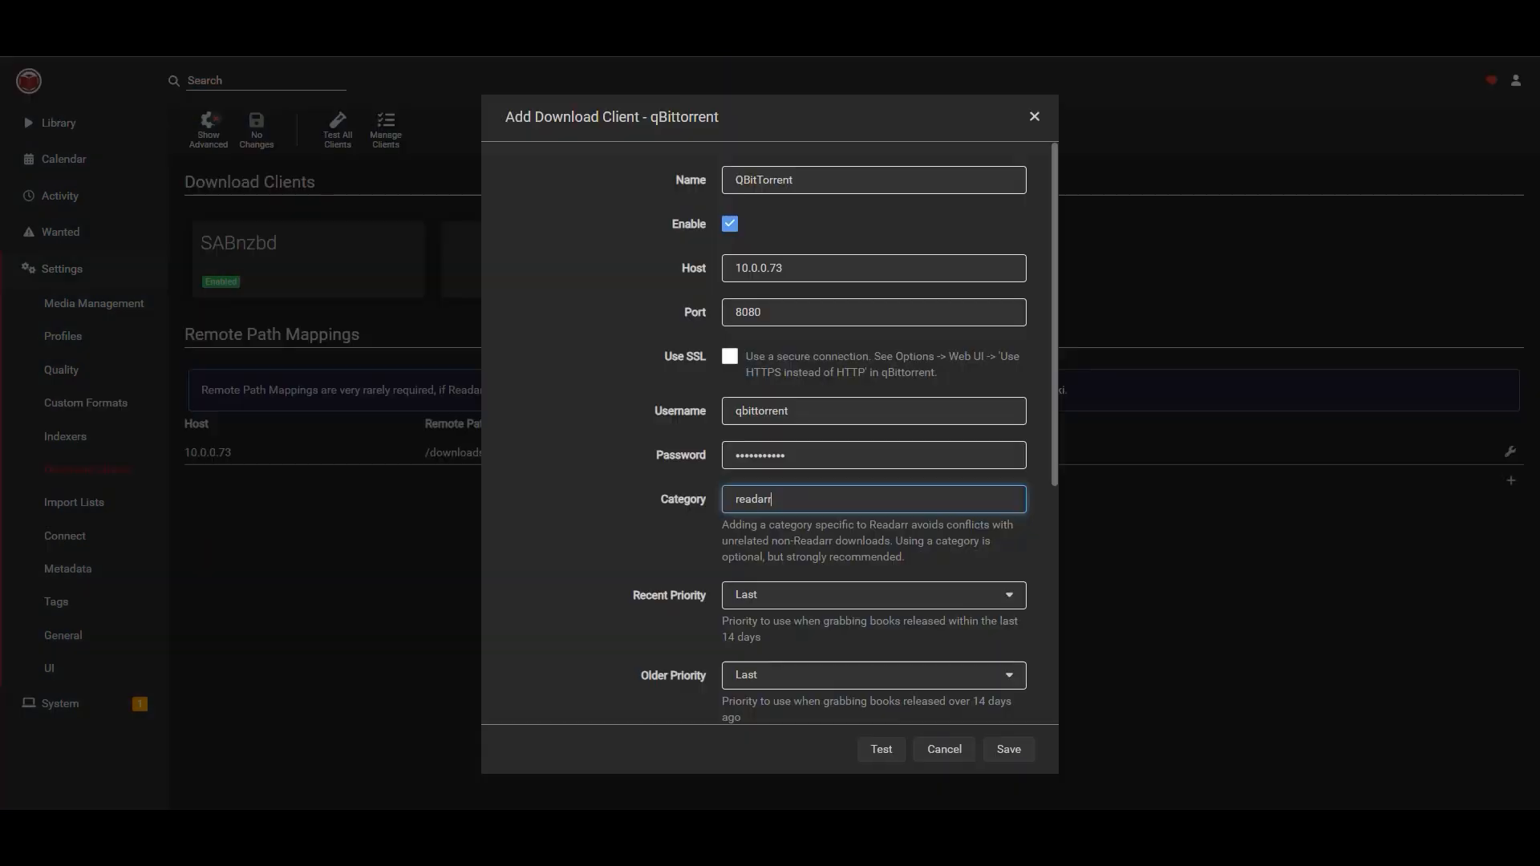
pyautogui.scroll(-5, 825, 372)
pyautogui.scroll(1, 802, 364)
pyautogui.scroll(1, 803, 363)
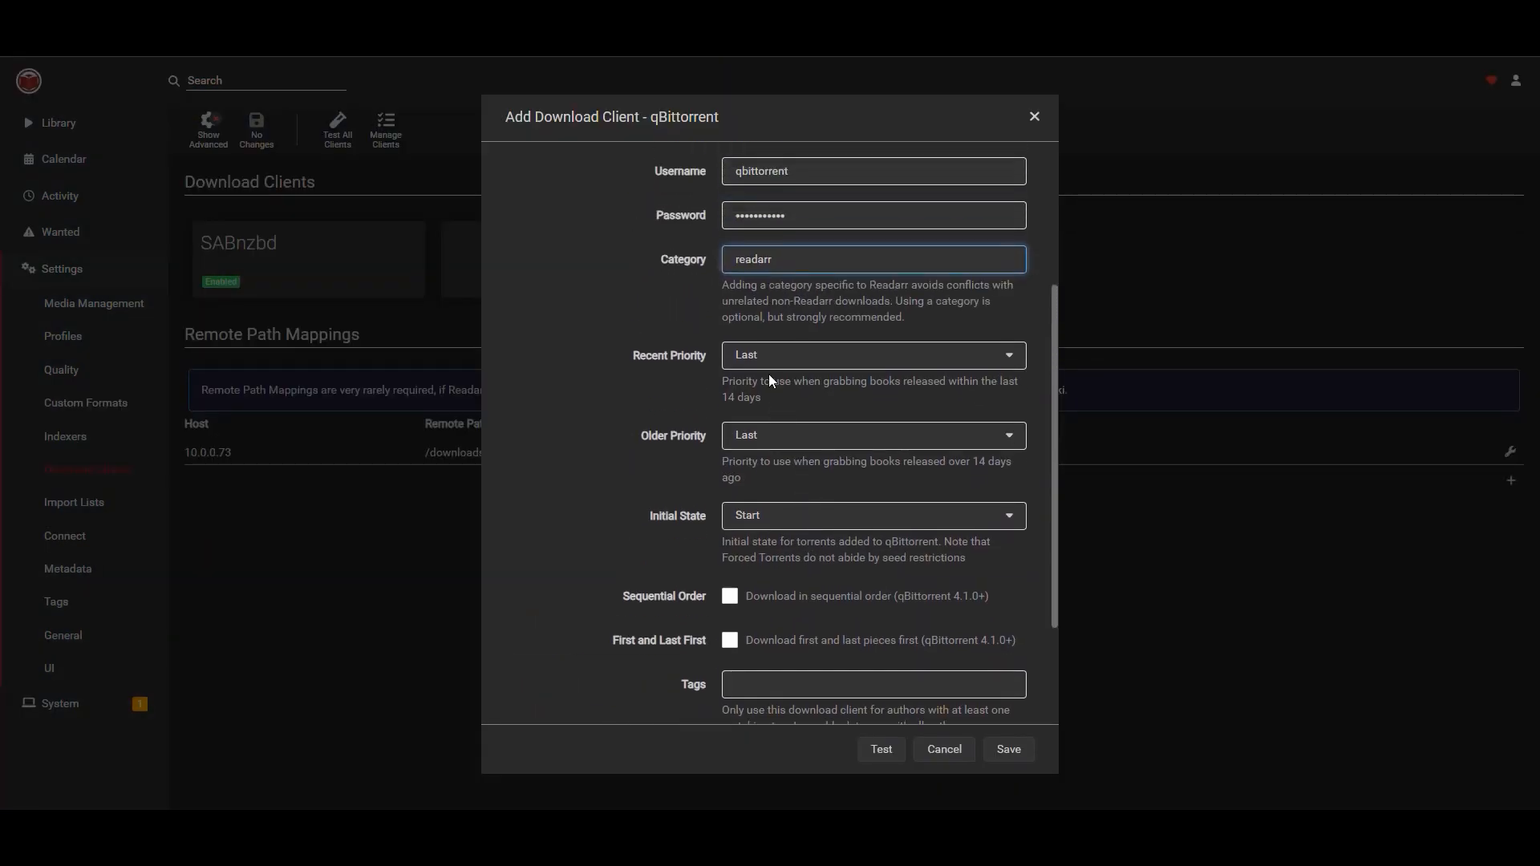
pyautogui.click(767, 361)
pyautogui.click(709, 419)
pyautogui.click(758, 440)
pyautogui.click(576, 438)
pyautogui.click(755, 525)
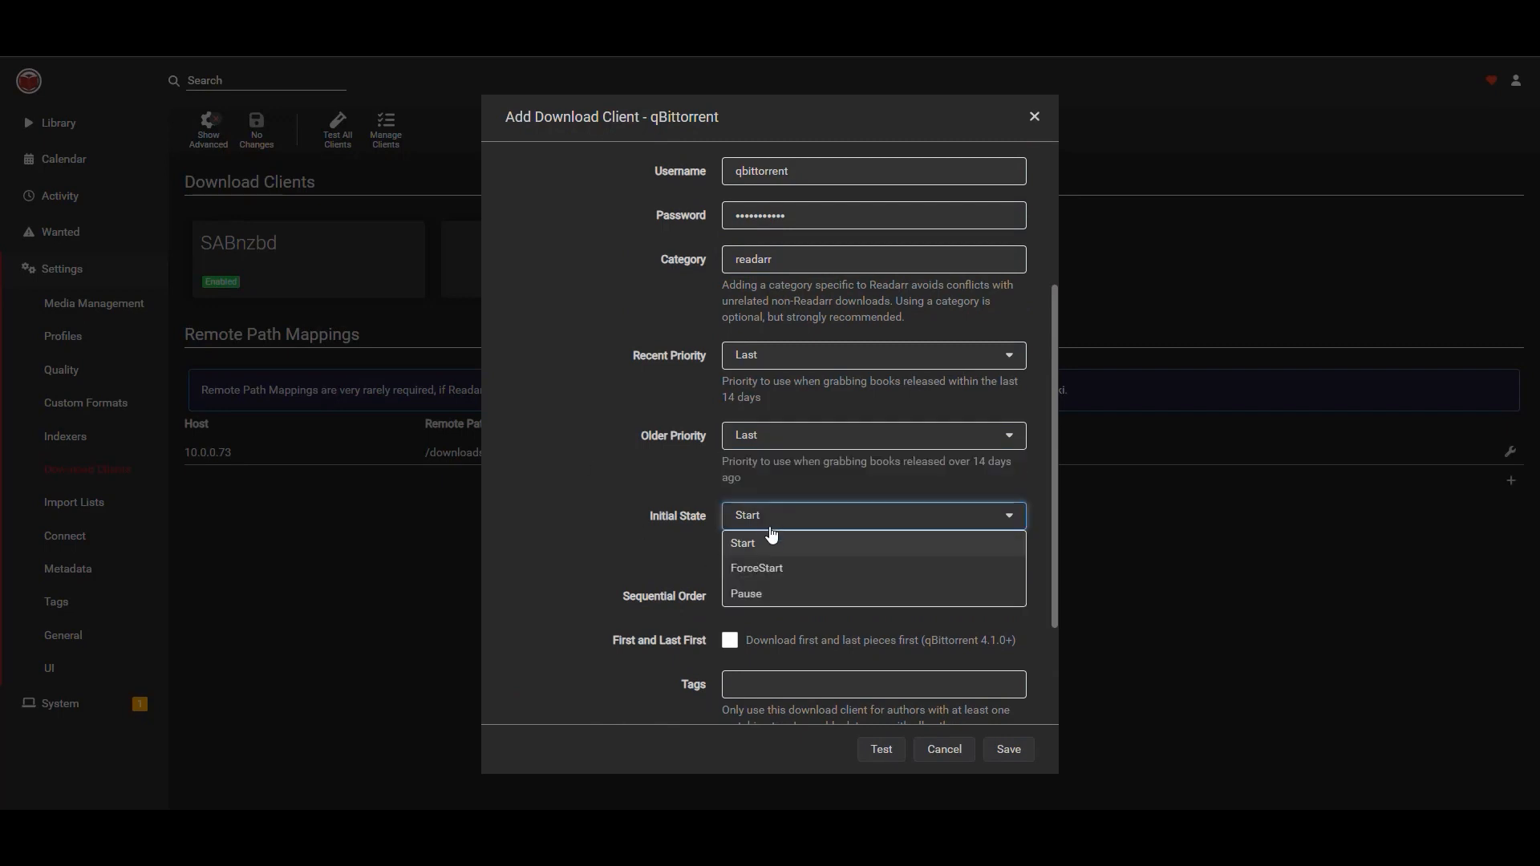
pyautogui.click(767, 570)
# Test the qBittorrent connection and save the download client.
pyautogui.scroll(-2, 580, 479)
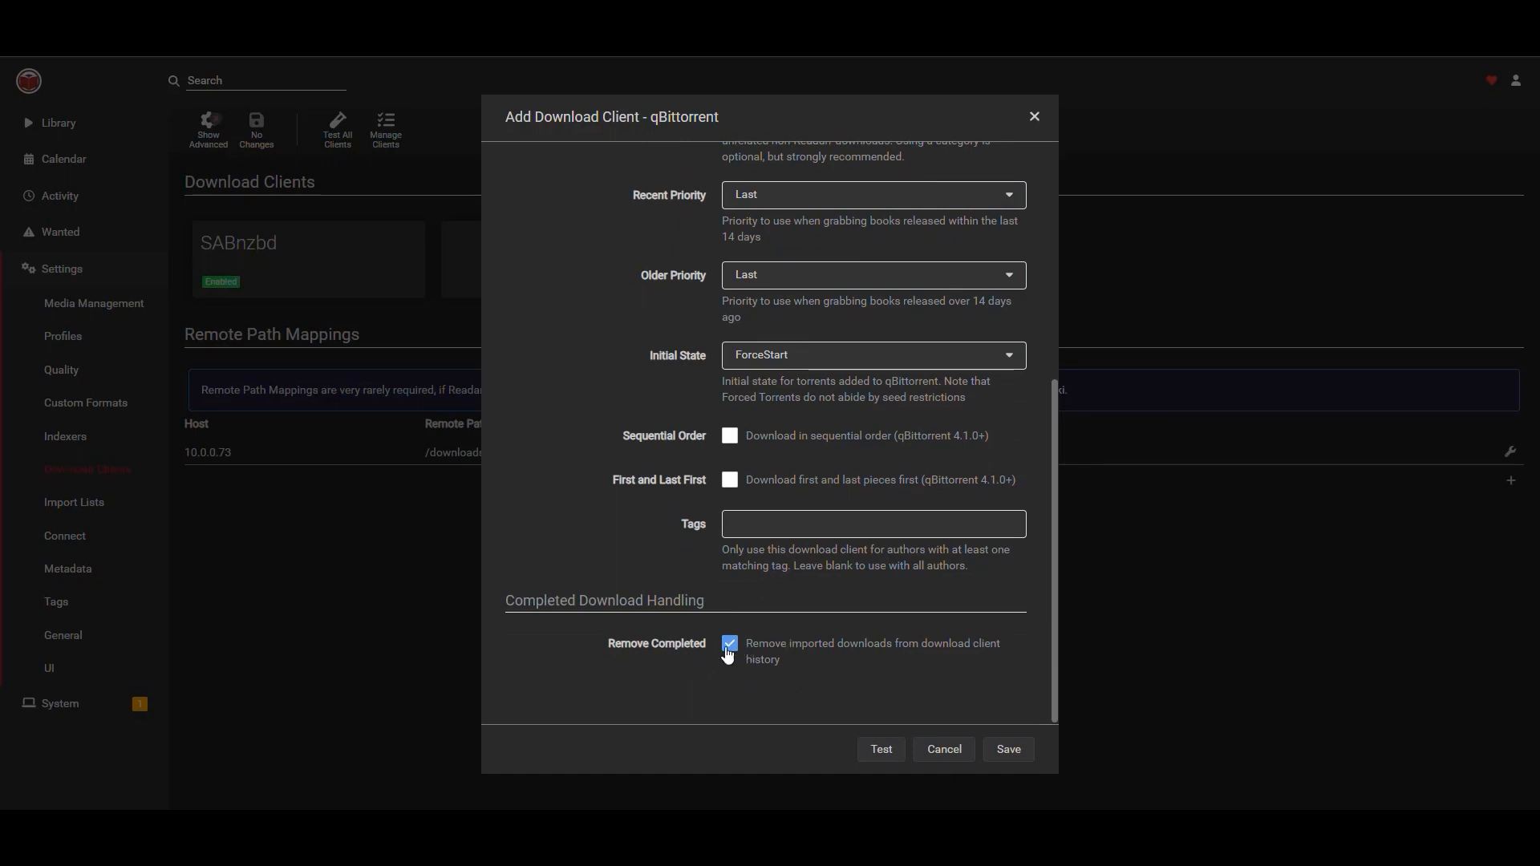
pyautogui.click(882, 748)
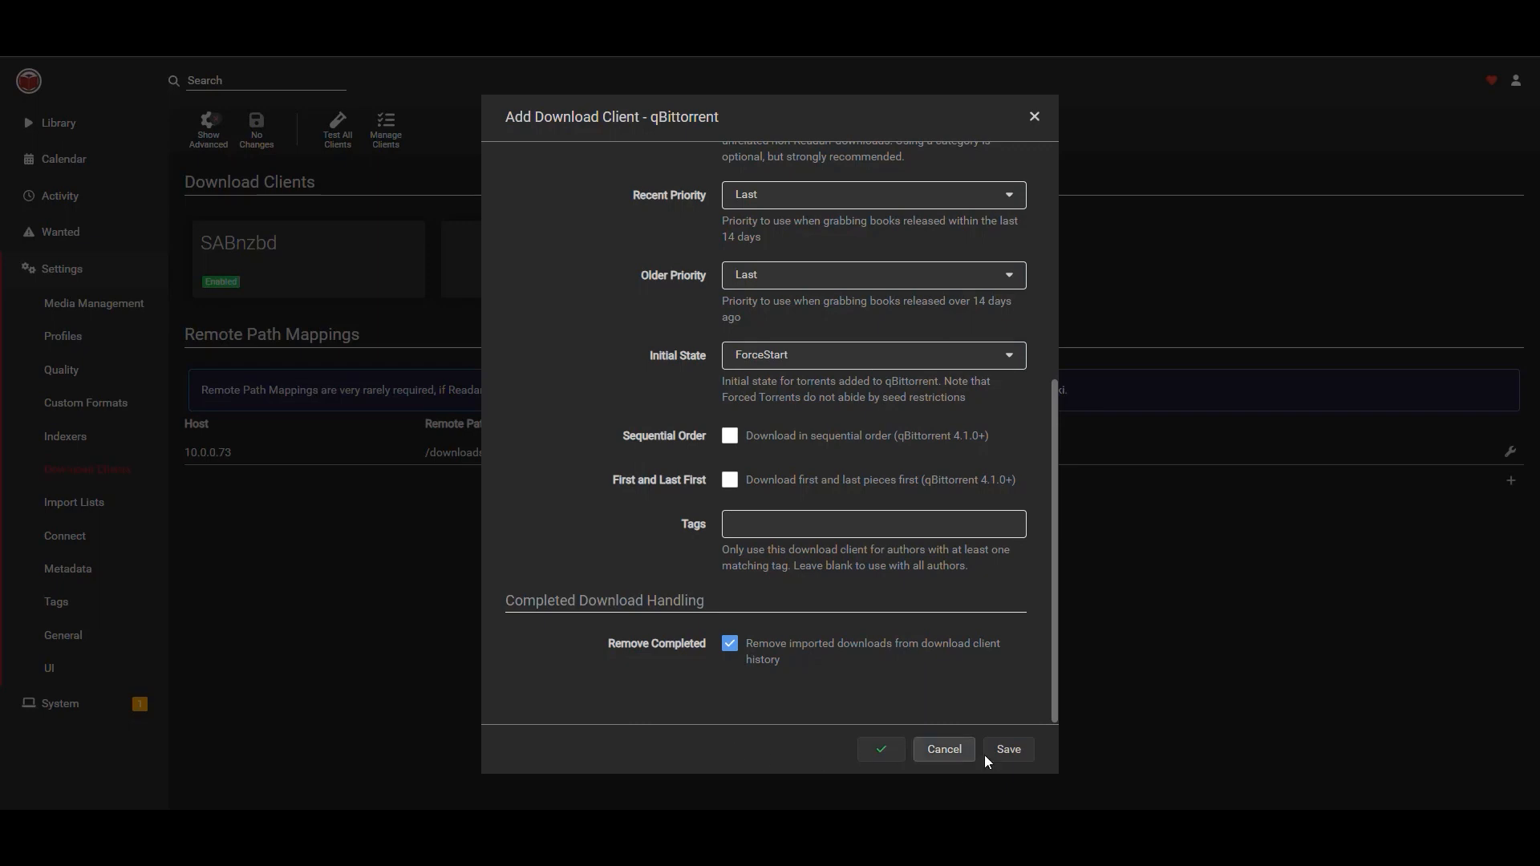
pyautogui.click(1006, 751)
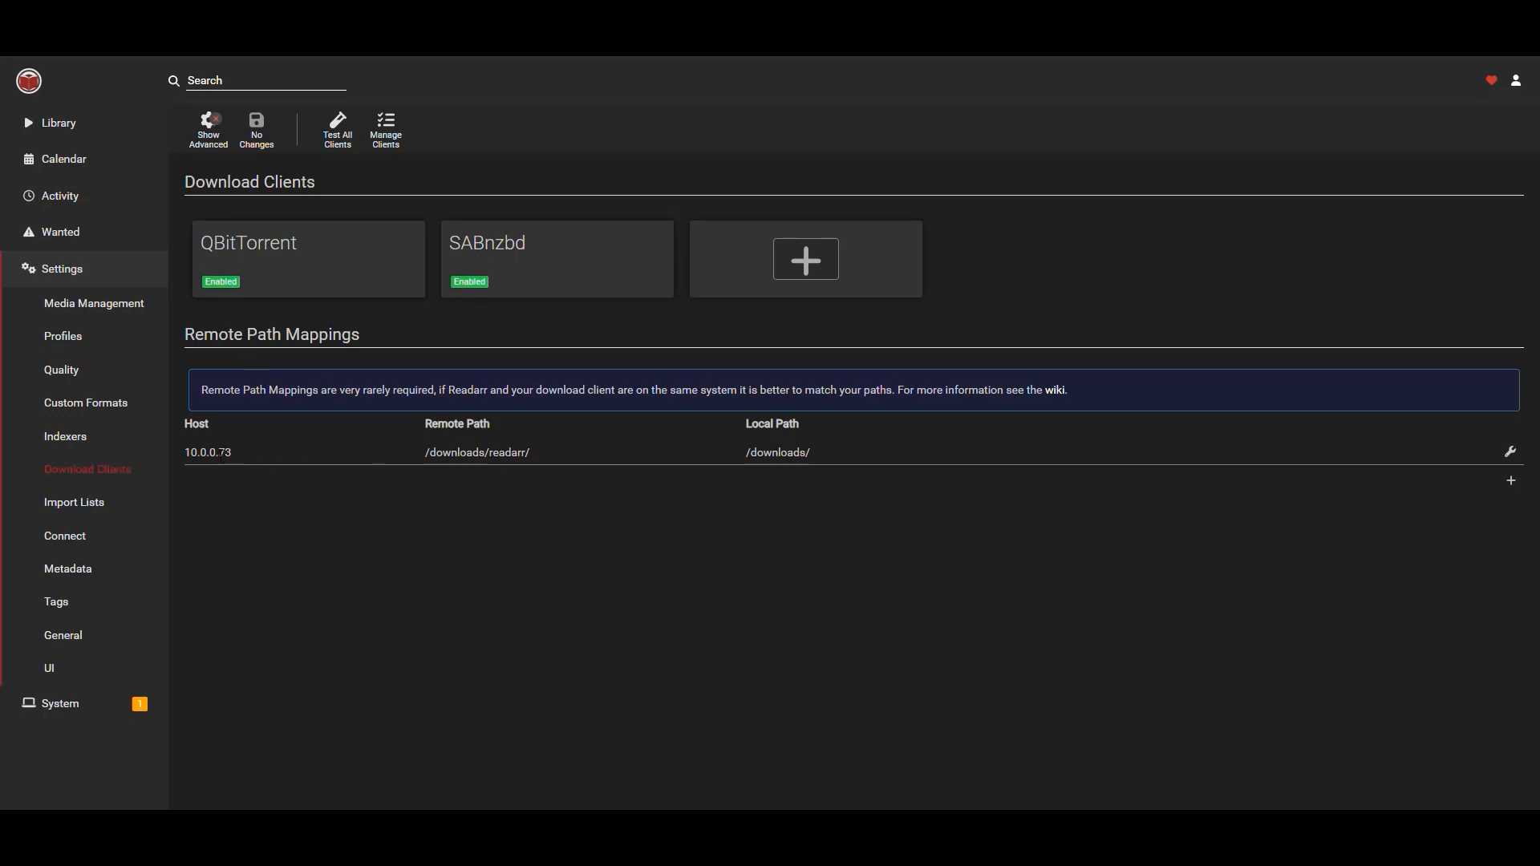
# Review the remote path mapping's host, remote path and local path.
pyautogui.moveTo(185, 453); pyautogui.dragTo(233, 453)
pyautogui.click(547, 446)
pyautogui.moveTo(541, 456); pyautogui.dragTo(388, 450)
pyautogui.click(630, 526)
pyautogui.moveTo(830, 457); pyautogui.dragTo(804, 529)
pyautogui.click(804, 530)
# Enable Embed Metadata in Book Files and Scrub Existing Tags in the metadata settings.
pyautogui.click(84, 504)
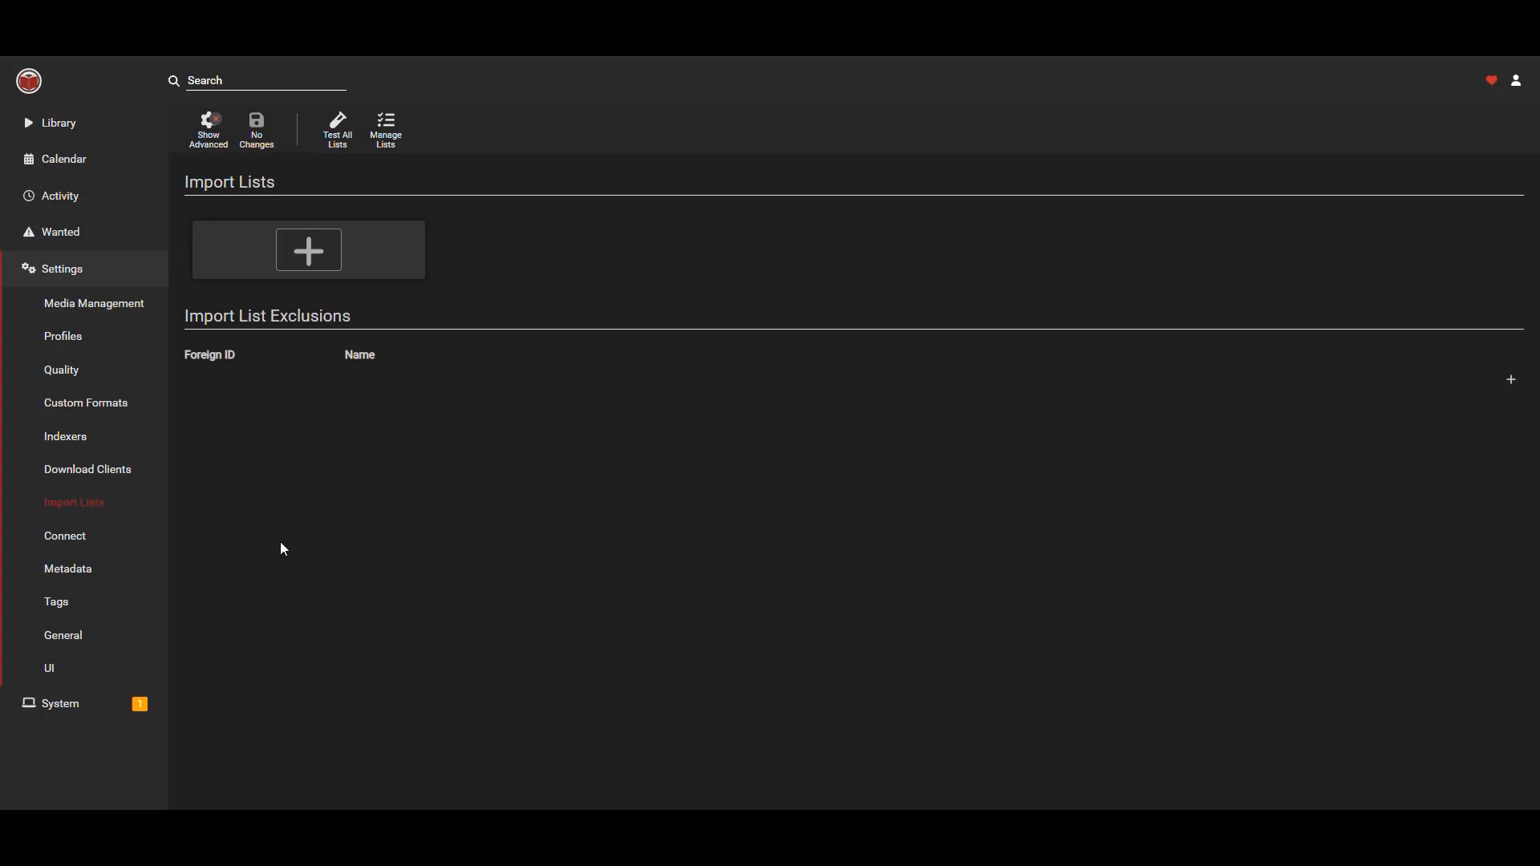
pyautogui.click(80, 539)
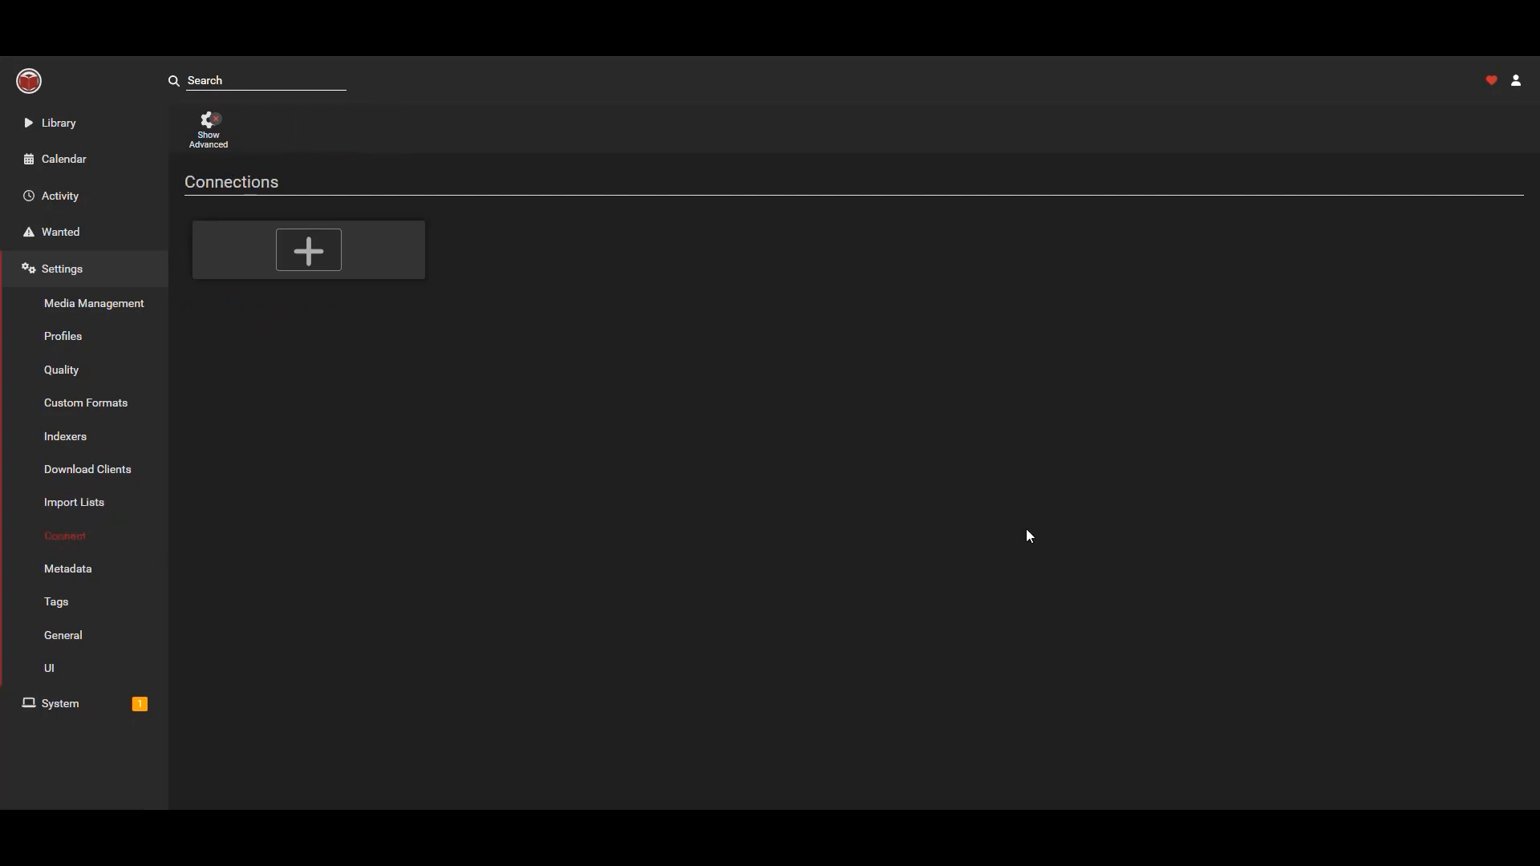
pyautogui.click(74, 573)
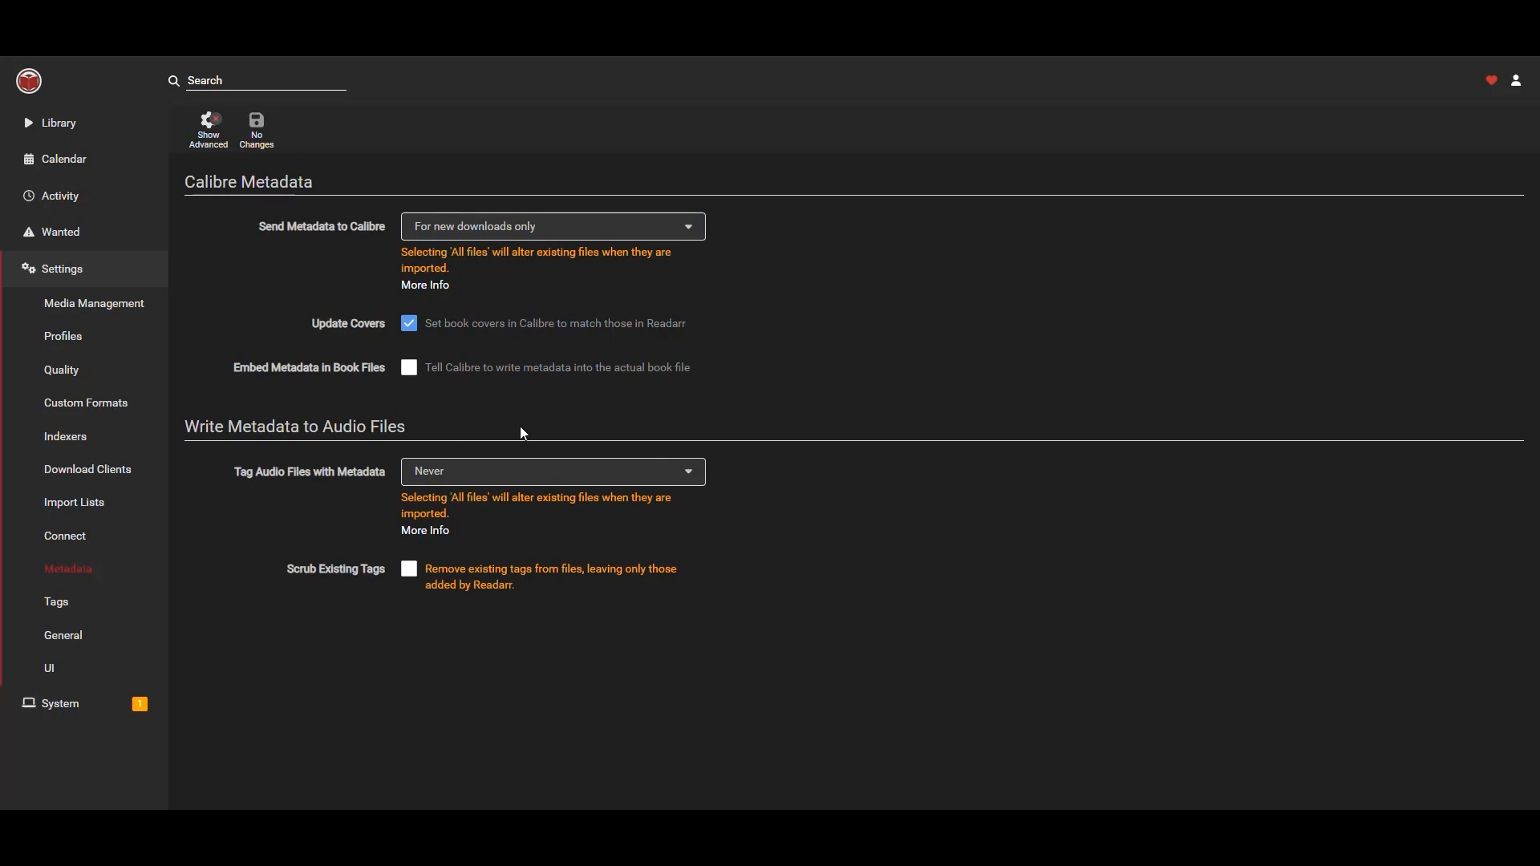
pyautogui.click(410, 369)
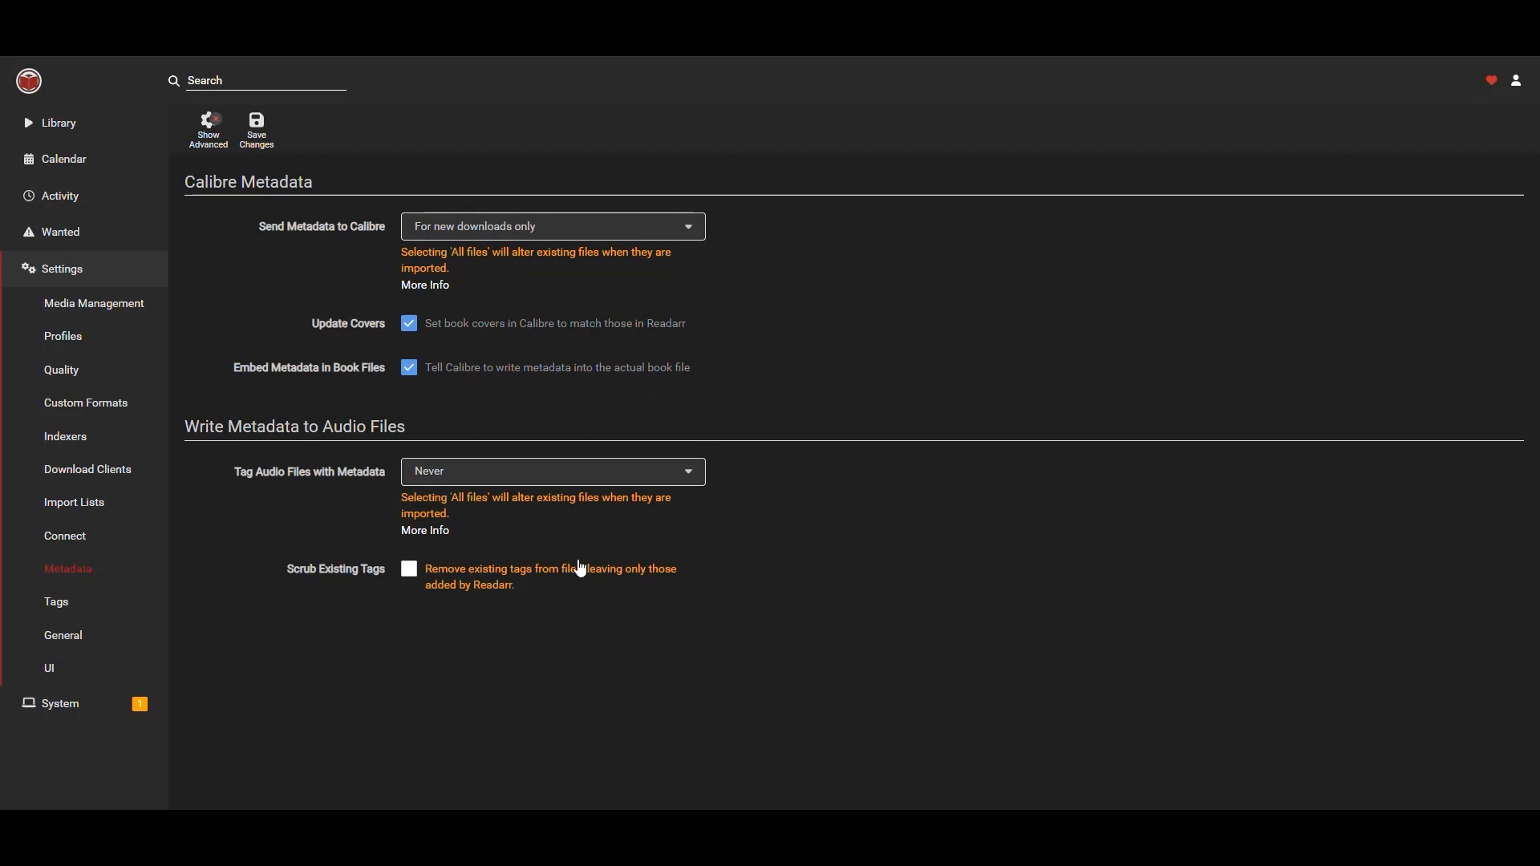
pyautogui.click(410, 571)
# Review the Tags, General security and UI settings pages.
pyautogui.click(59, 603)
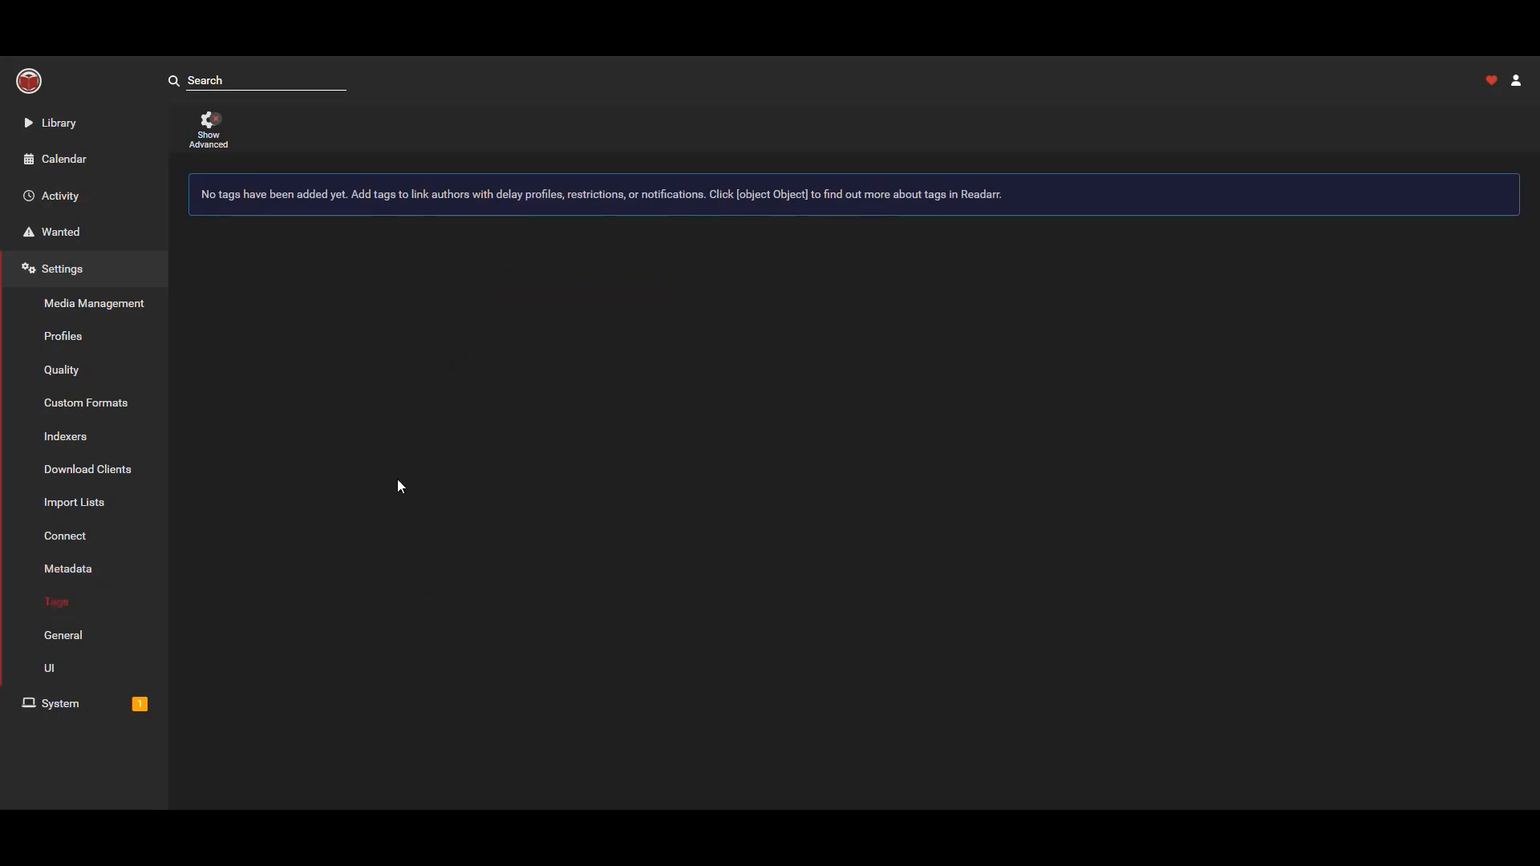
pyautogui.click(67, 636)
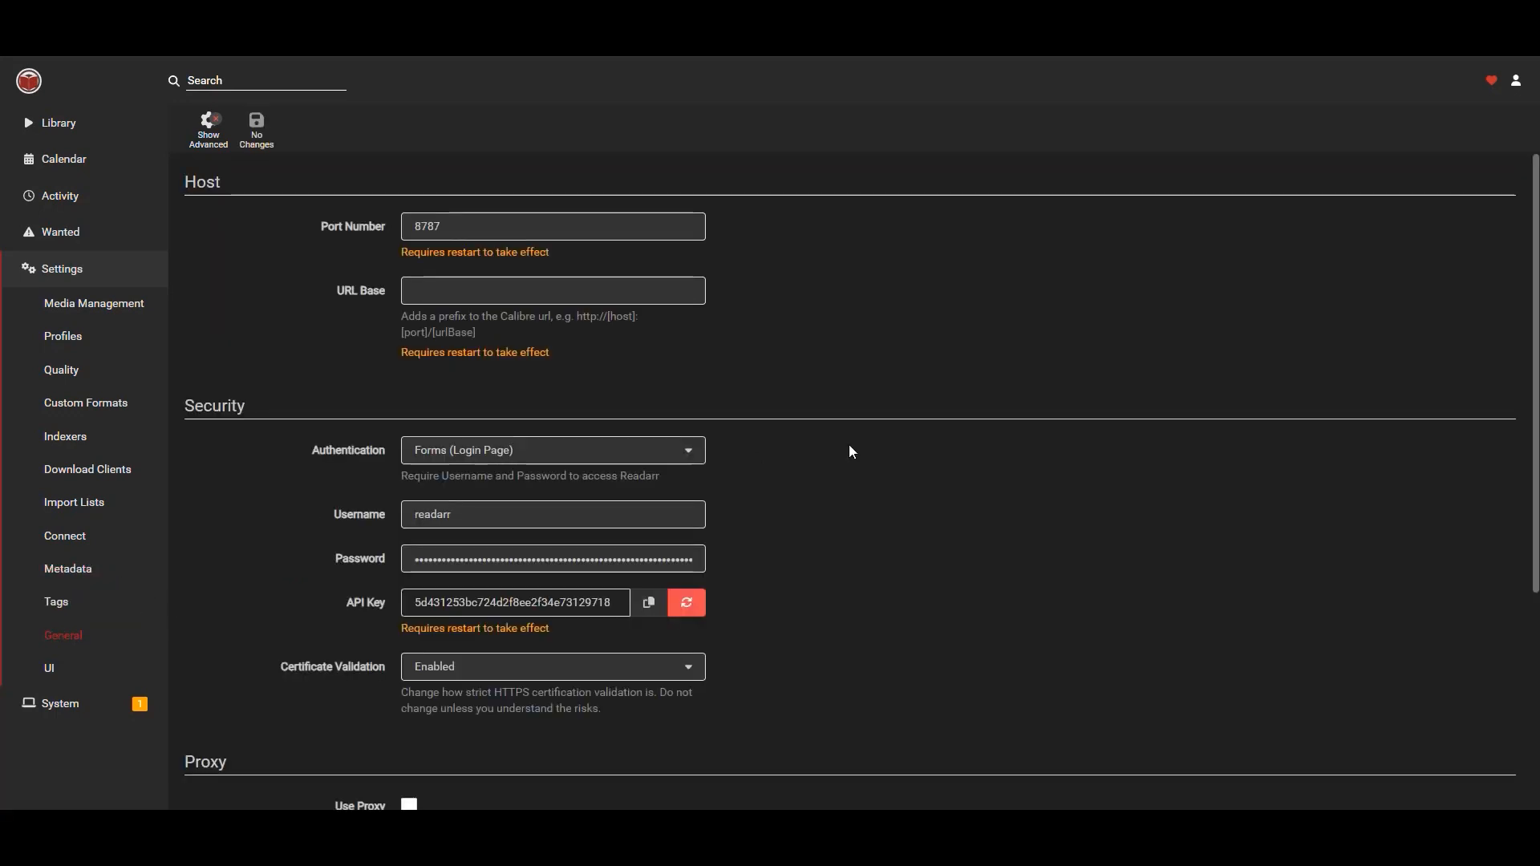
pyautogui.scroll(-2, 834, 333)
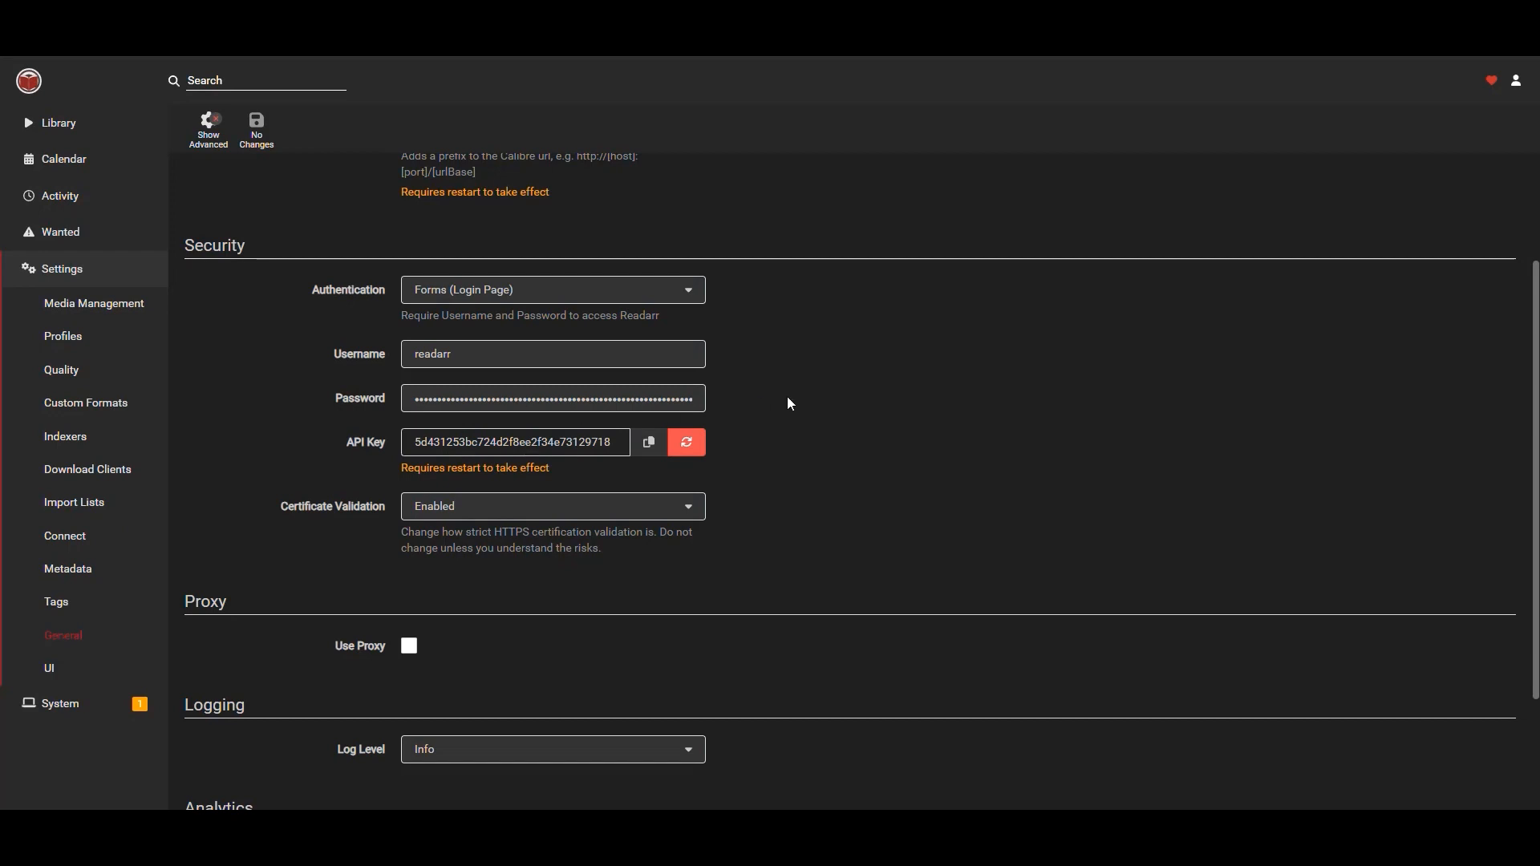
pyautogui.scroll(-1, 840, 335)
pyautogui.moveTo(473, 277); pyautogui.dragTo(382, 288)
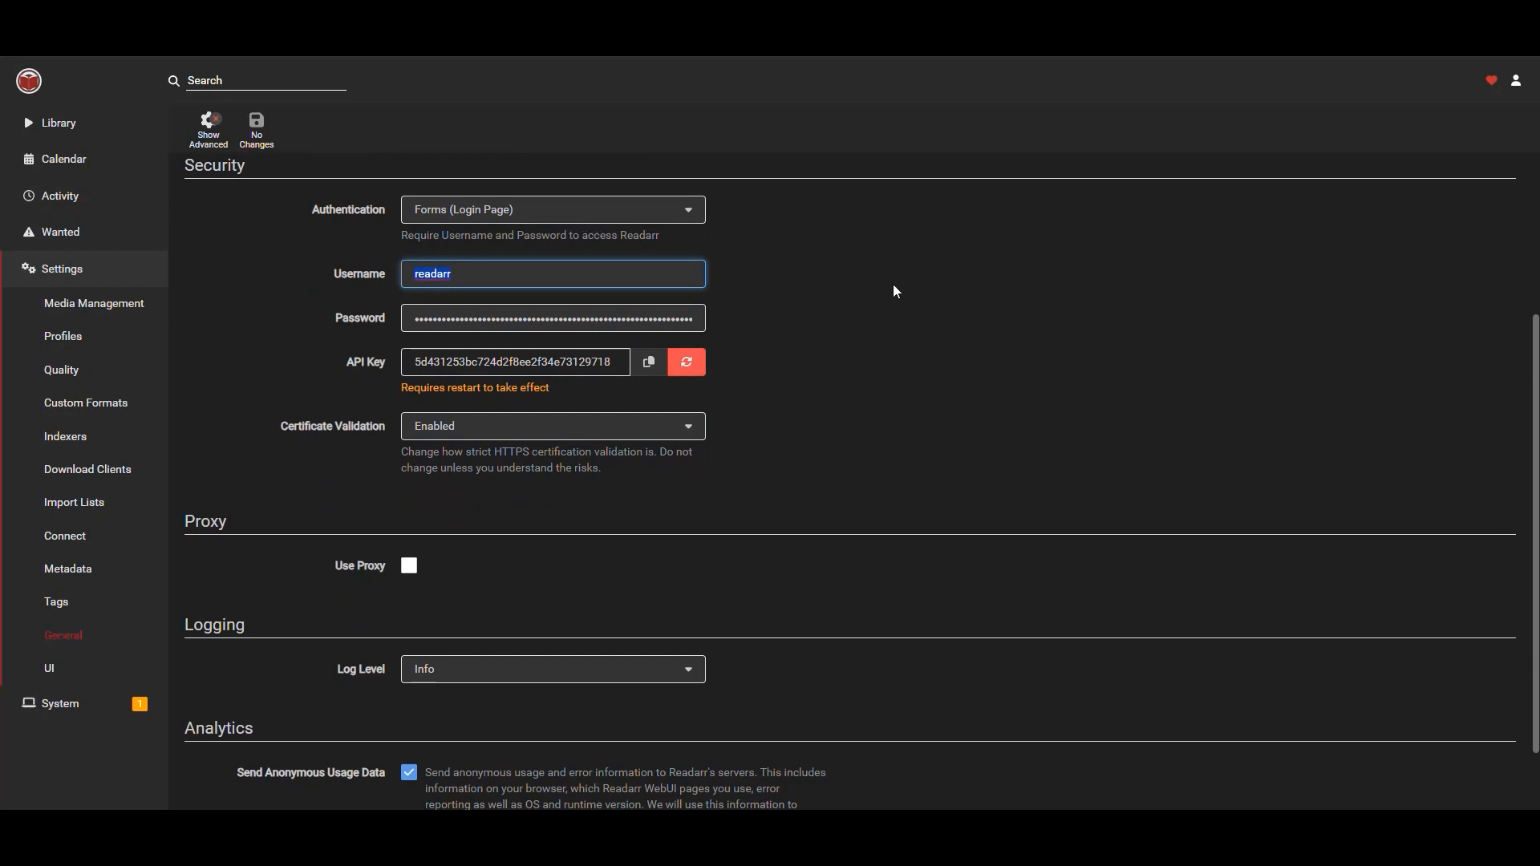
pyautogui.scroll(-2, 826, 341)
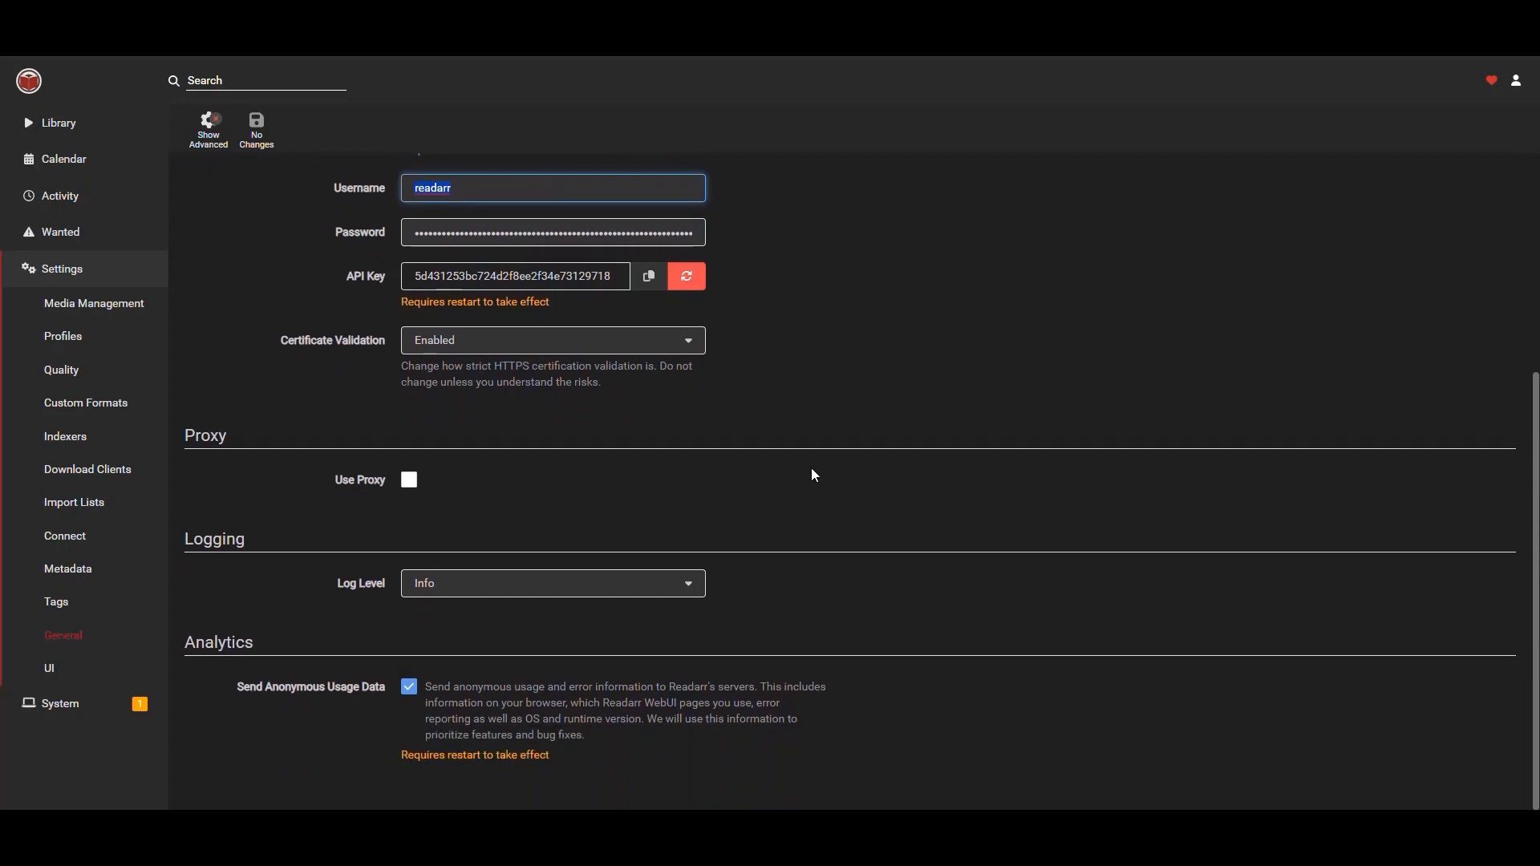
pyautogui.scroll(4, 813, 473)
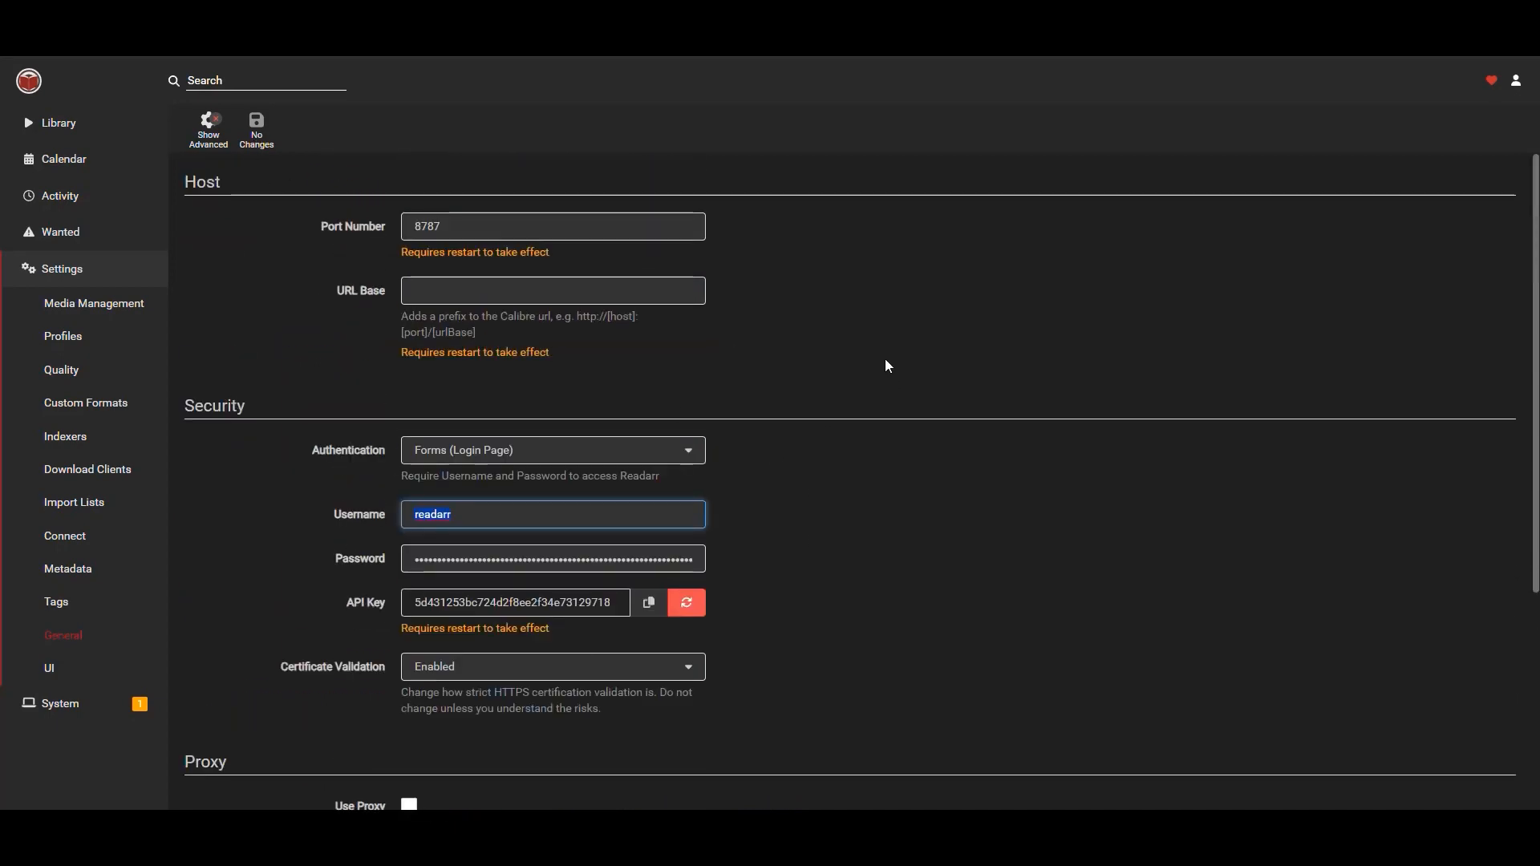
pyautogui.scroll(-4, 887, 368)
pyautogui.scroll(2, 888, 375)
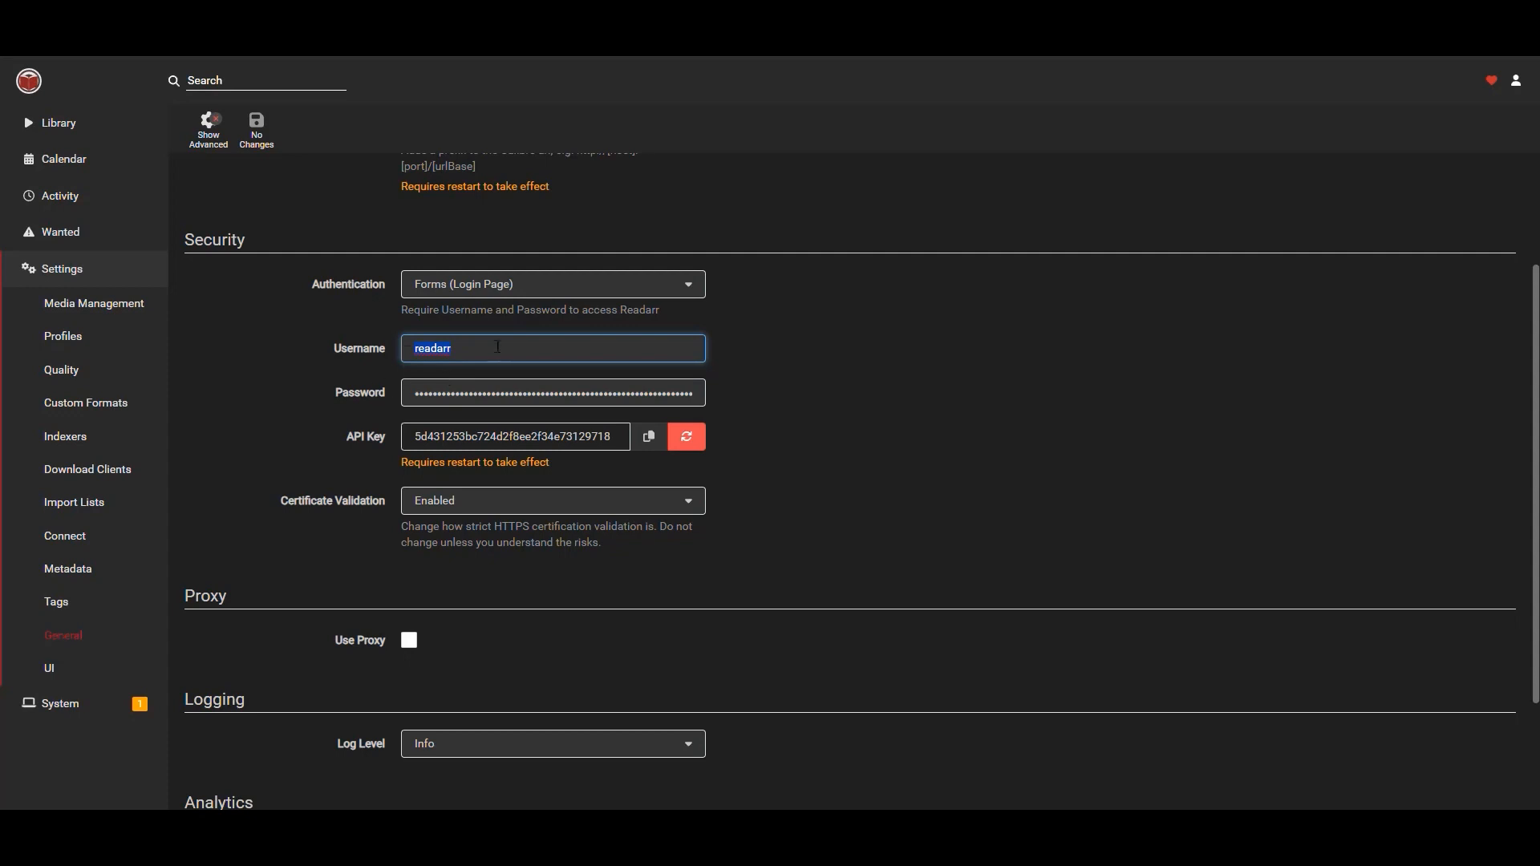
pyautogui.click(941, 408)
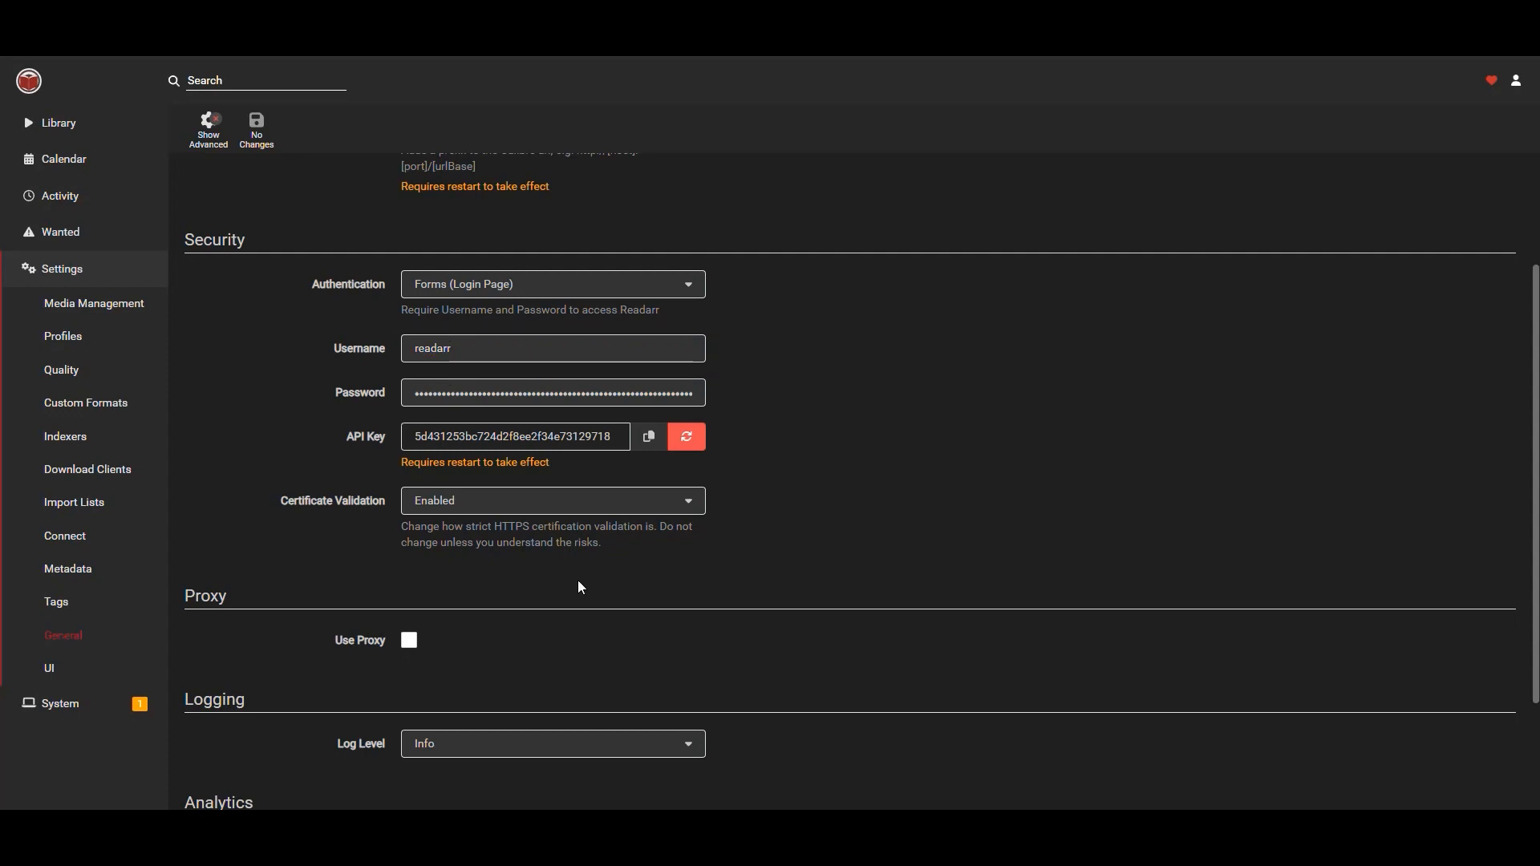
pyautogui.click(56, 670)
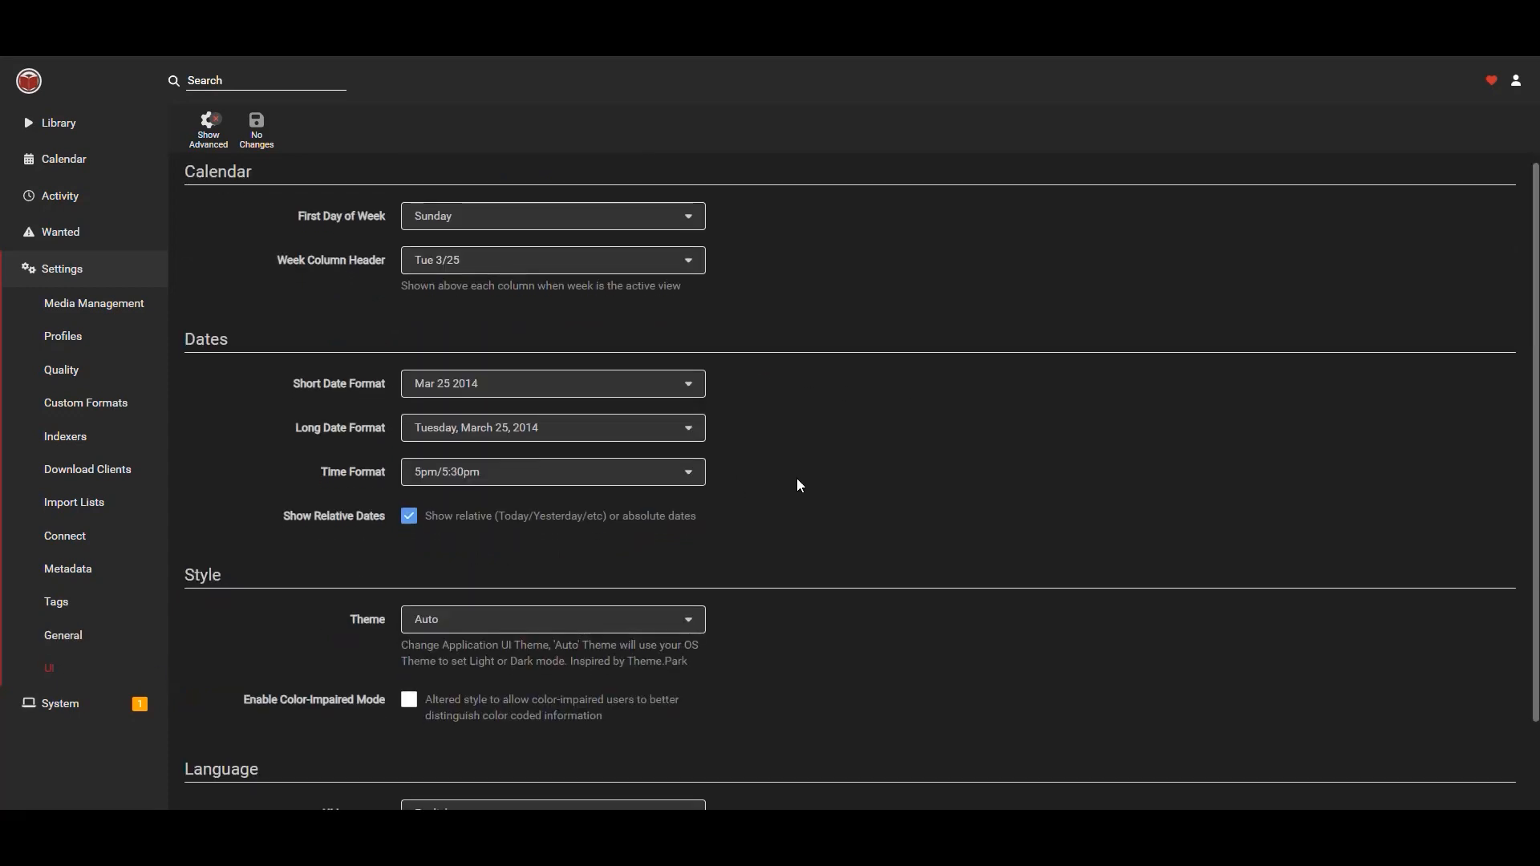
pyautogui.scroll(-2, 824, 483)
pyautogui.scroll(2, 831, 479)
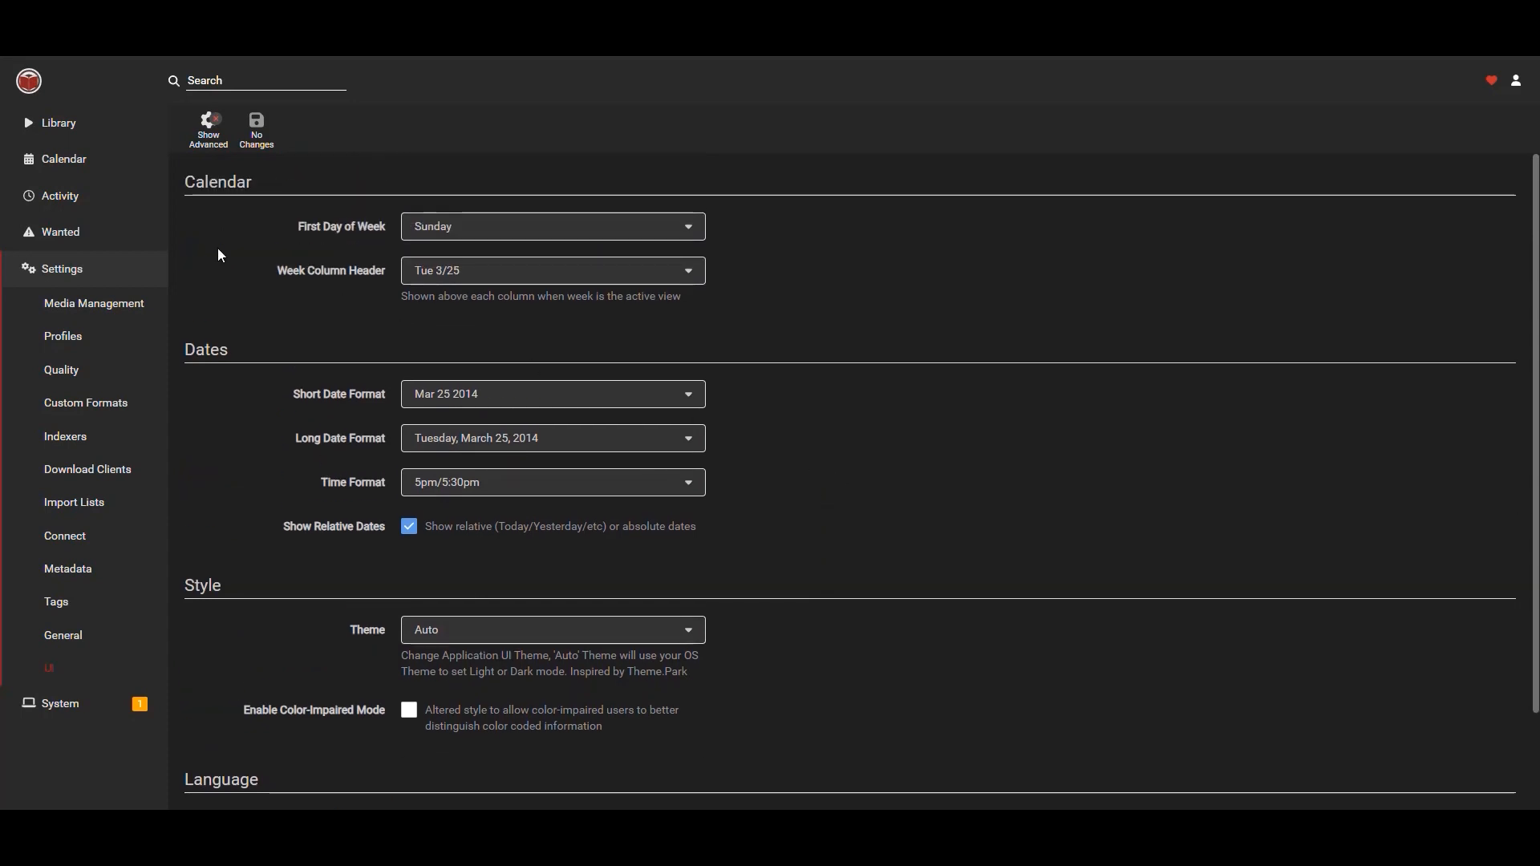
# Search the library's add-new page for stephen king.
pyautogui.click(62, 129)
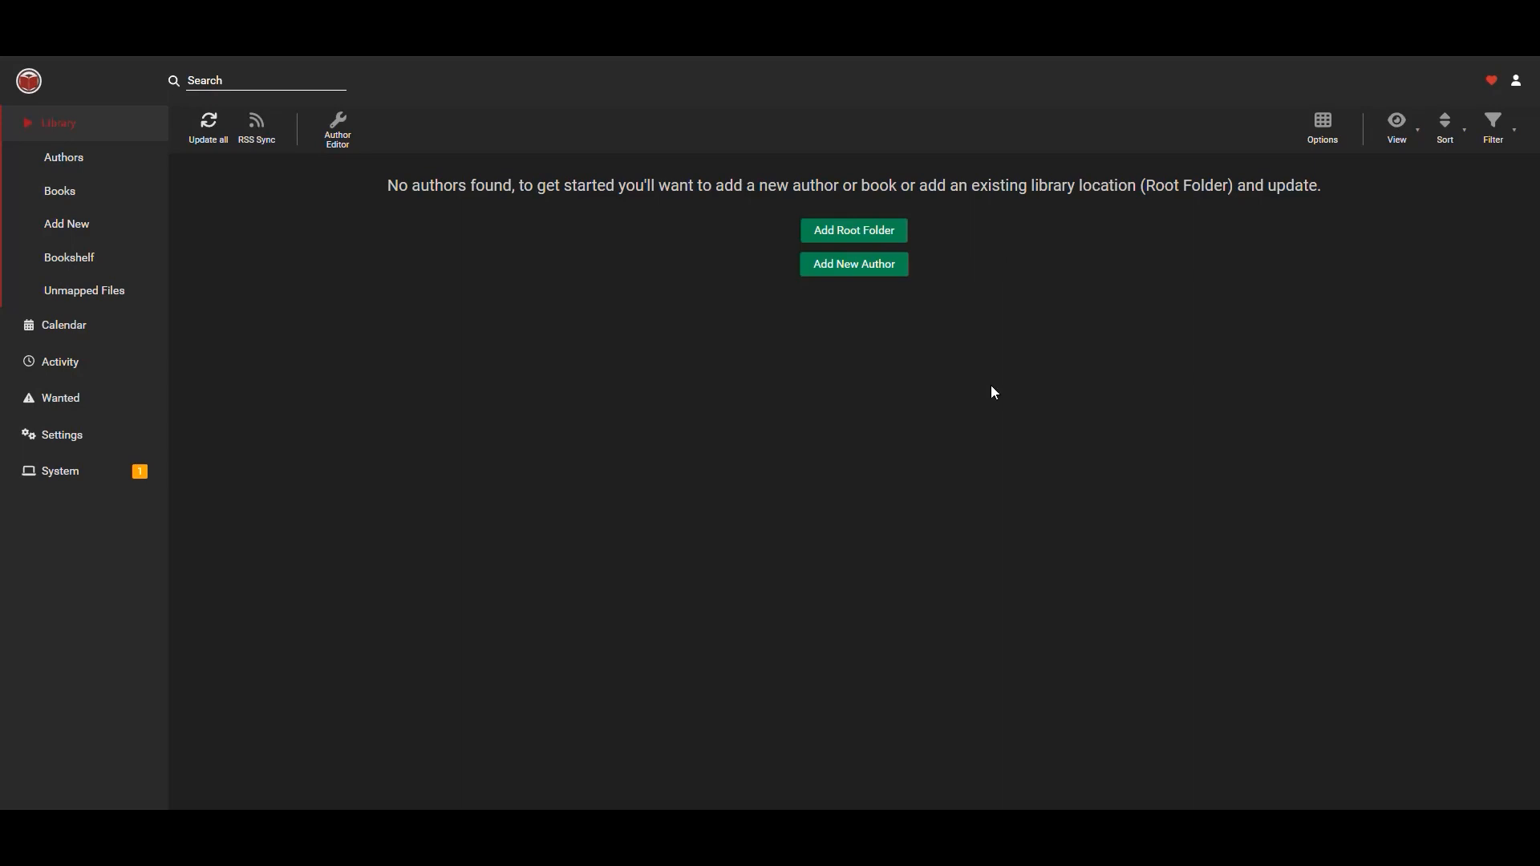
pyautogui.click(253, 82)
pyautogui.write('stephen king')
pyautogui.press('Return')
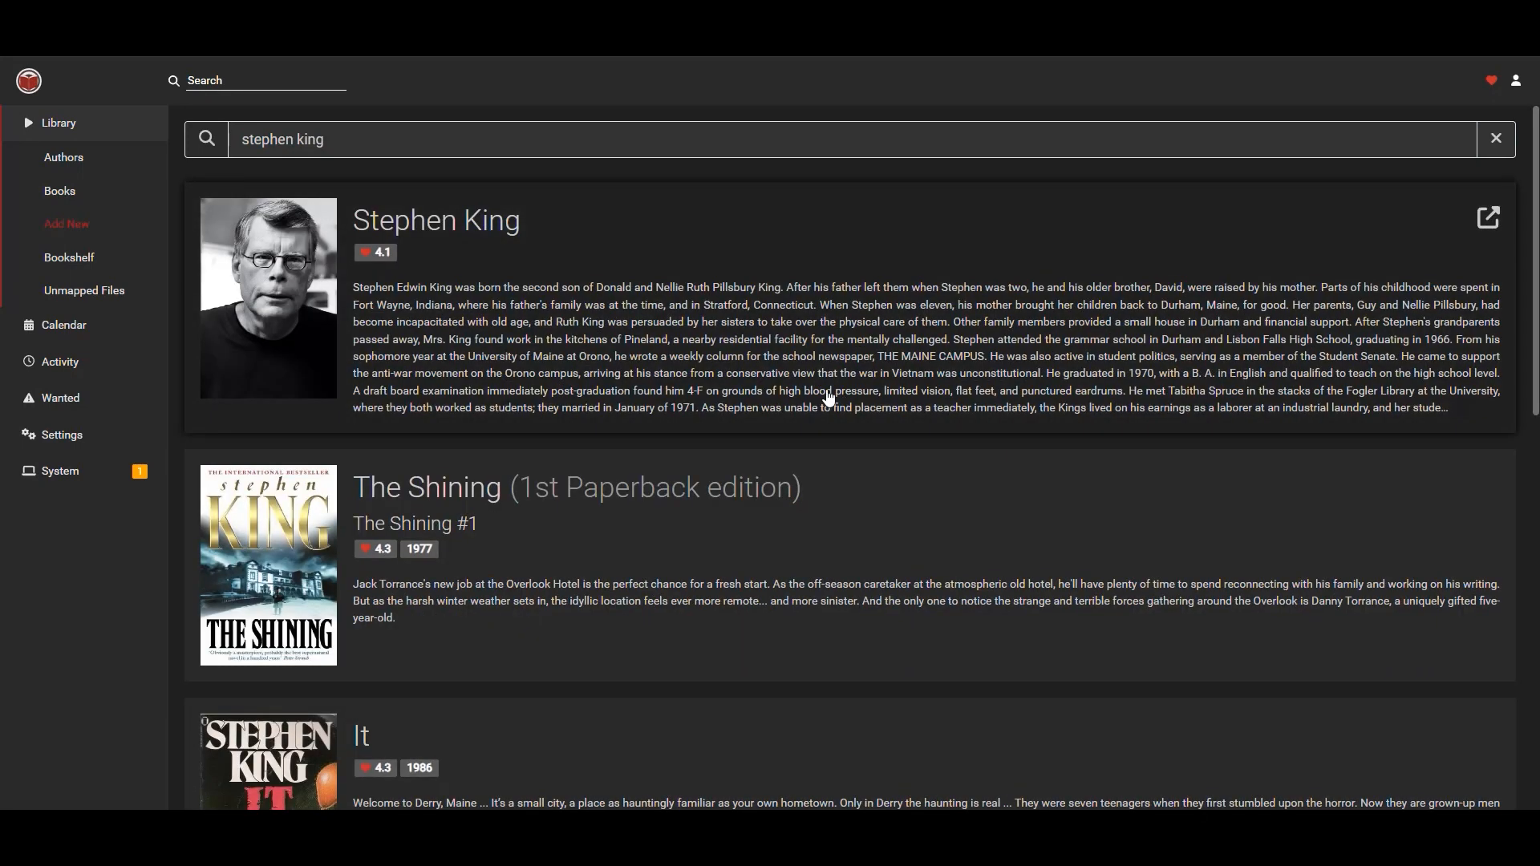
# Open the add dialog for author Stephen King and set Monitor to None.
pyautogui.click(558, 246)
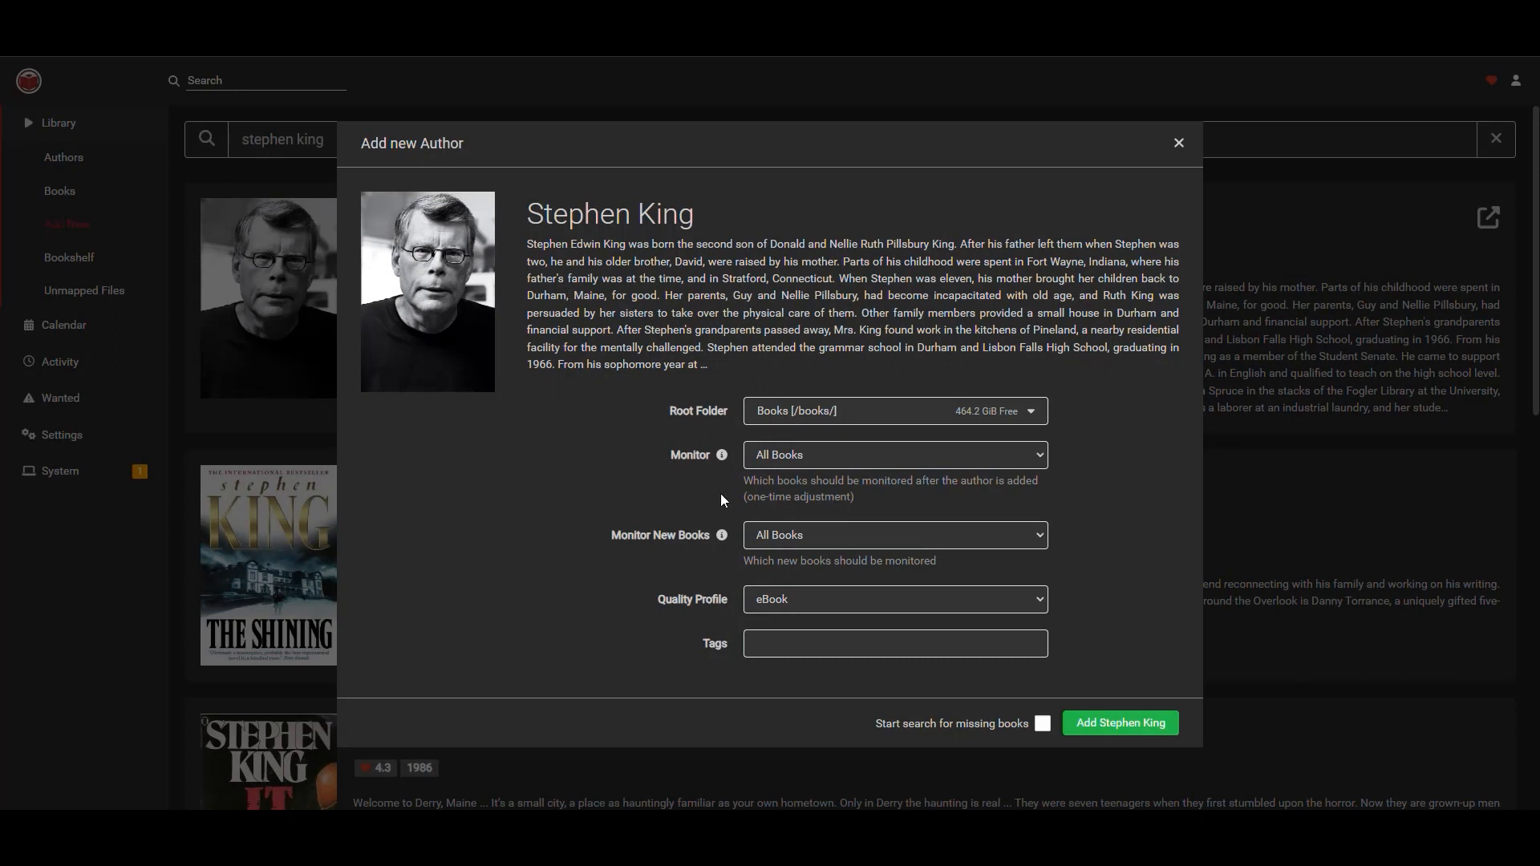
pyautogui.click(799, 456)
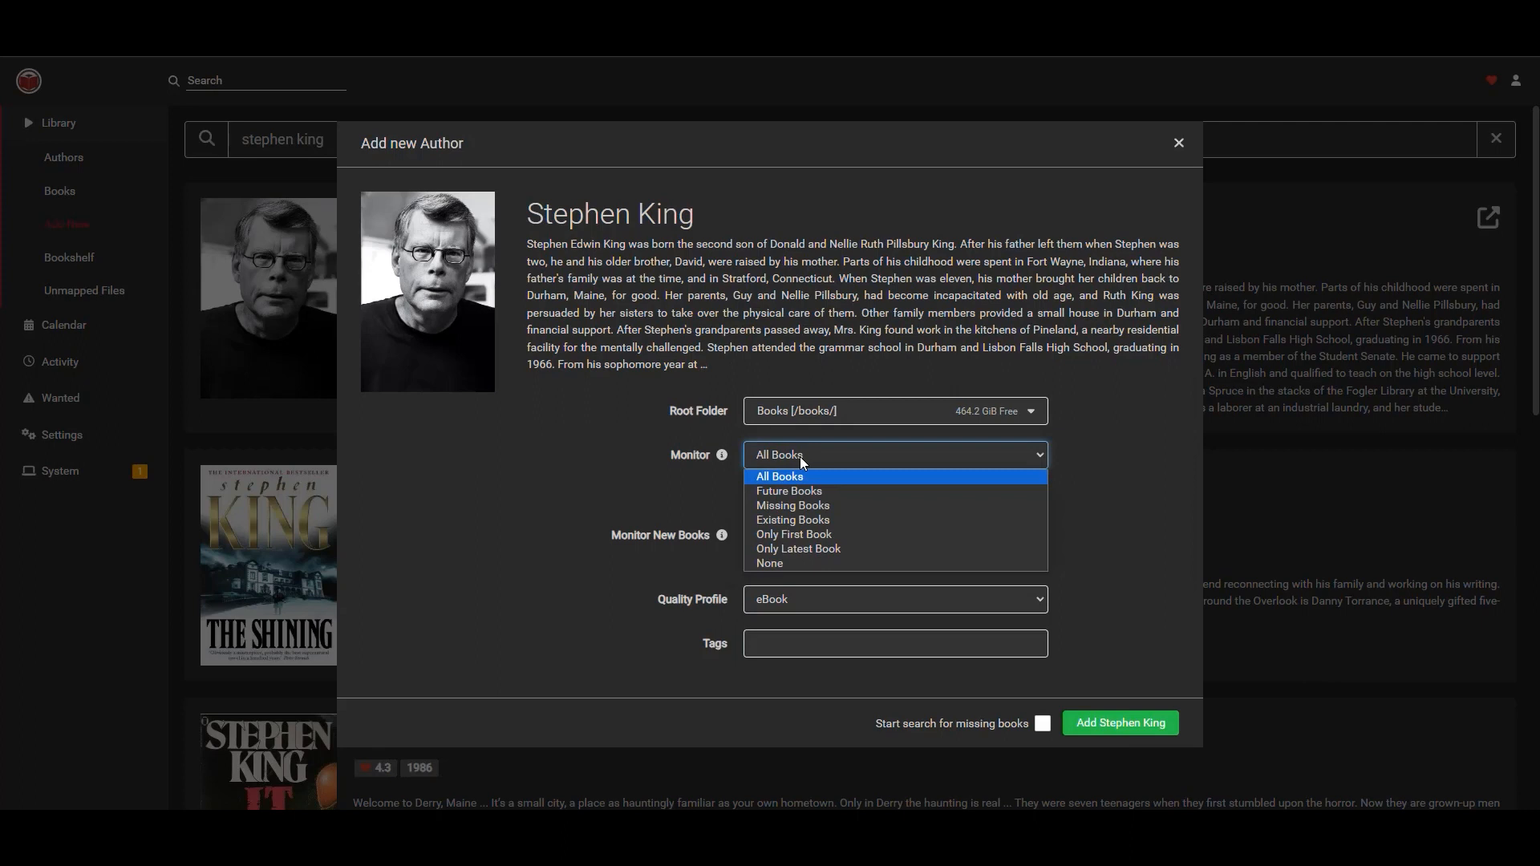
pyautogui.click(792, 563)
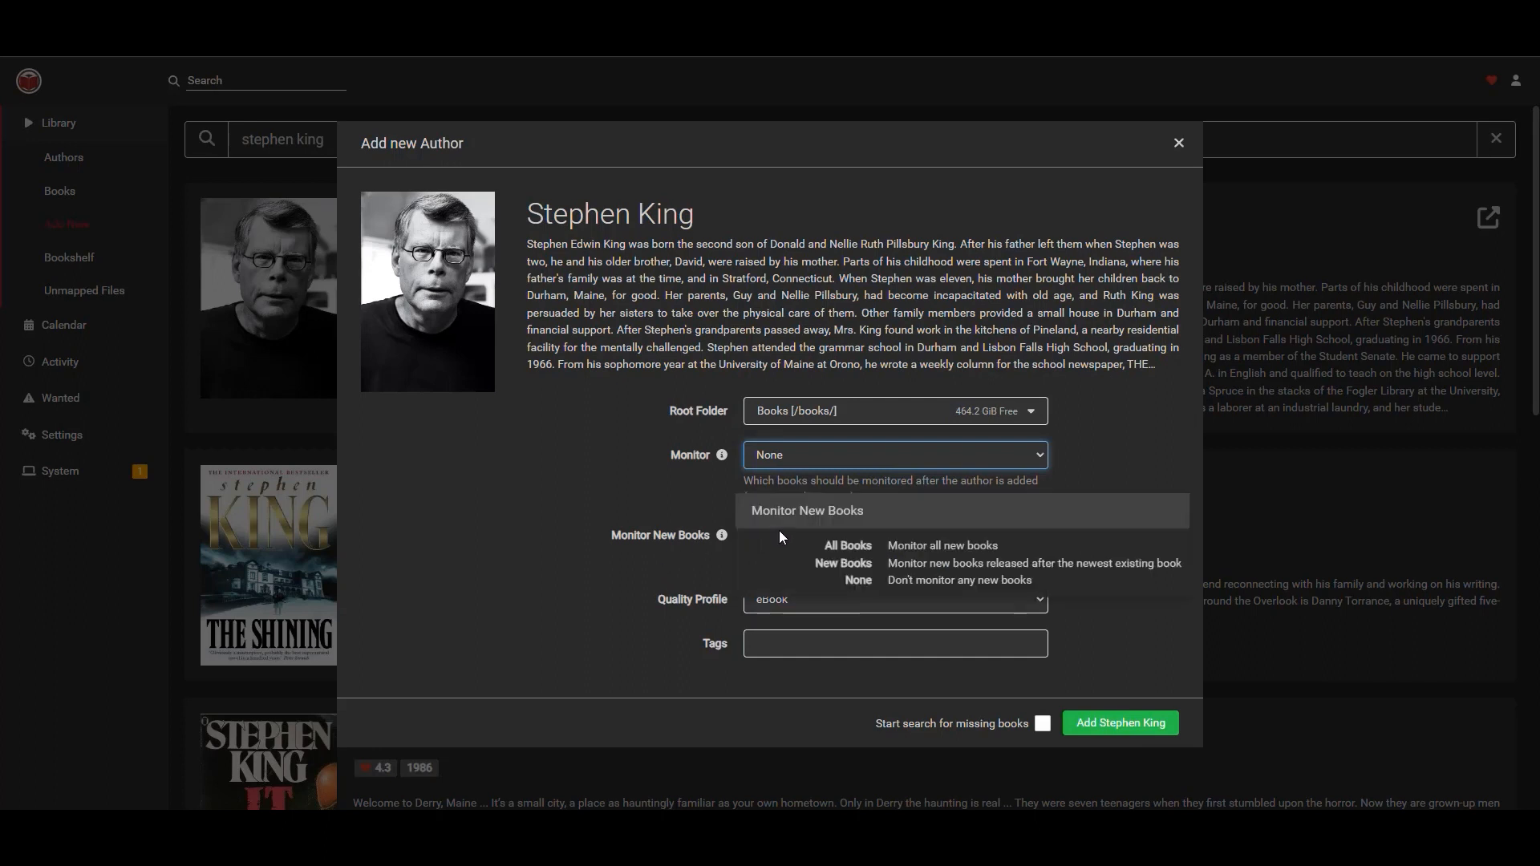
# Keep the eBook quality profile and add Stephen King to the library.
pyautogui.click(764, 602)
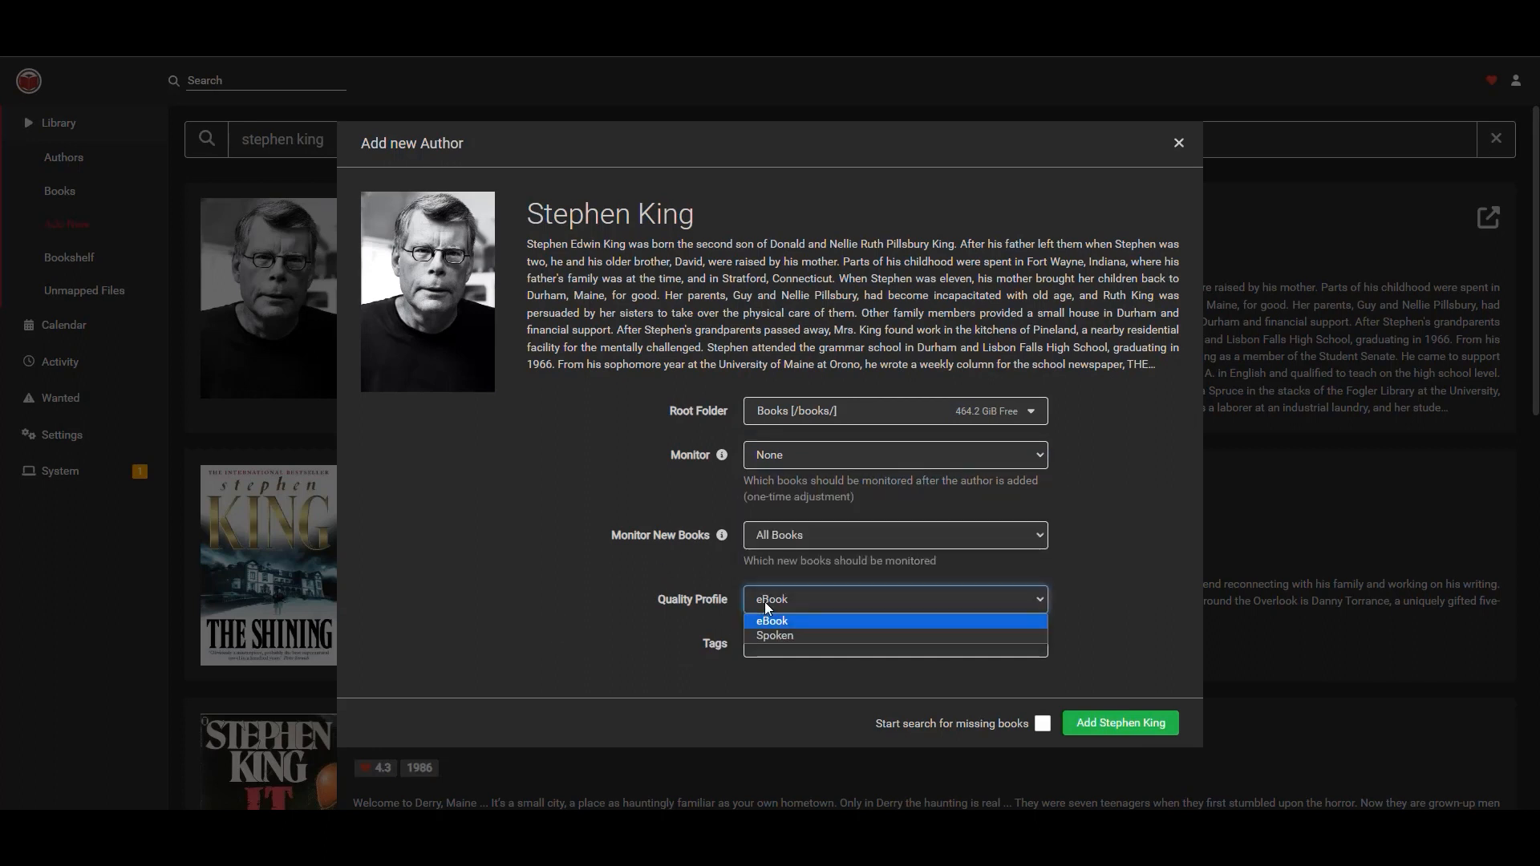
pyautogui.click(803, 612)
pyautogui.click(779, 605)
pyautogui.click(563, 648)
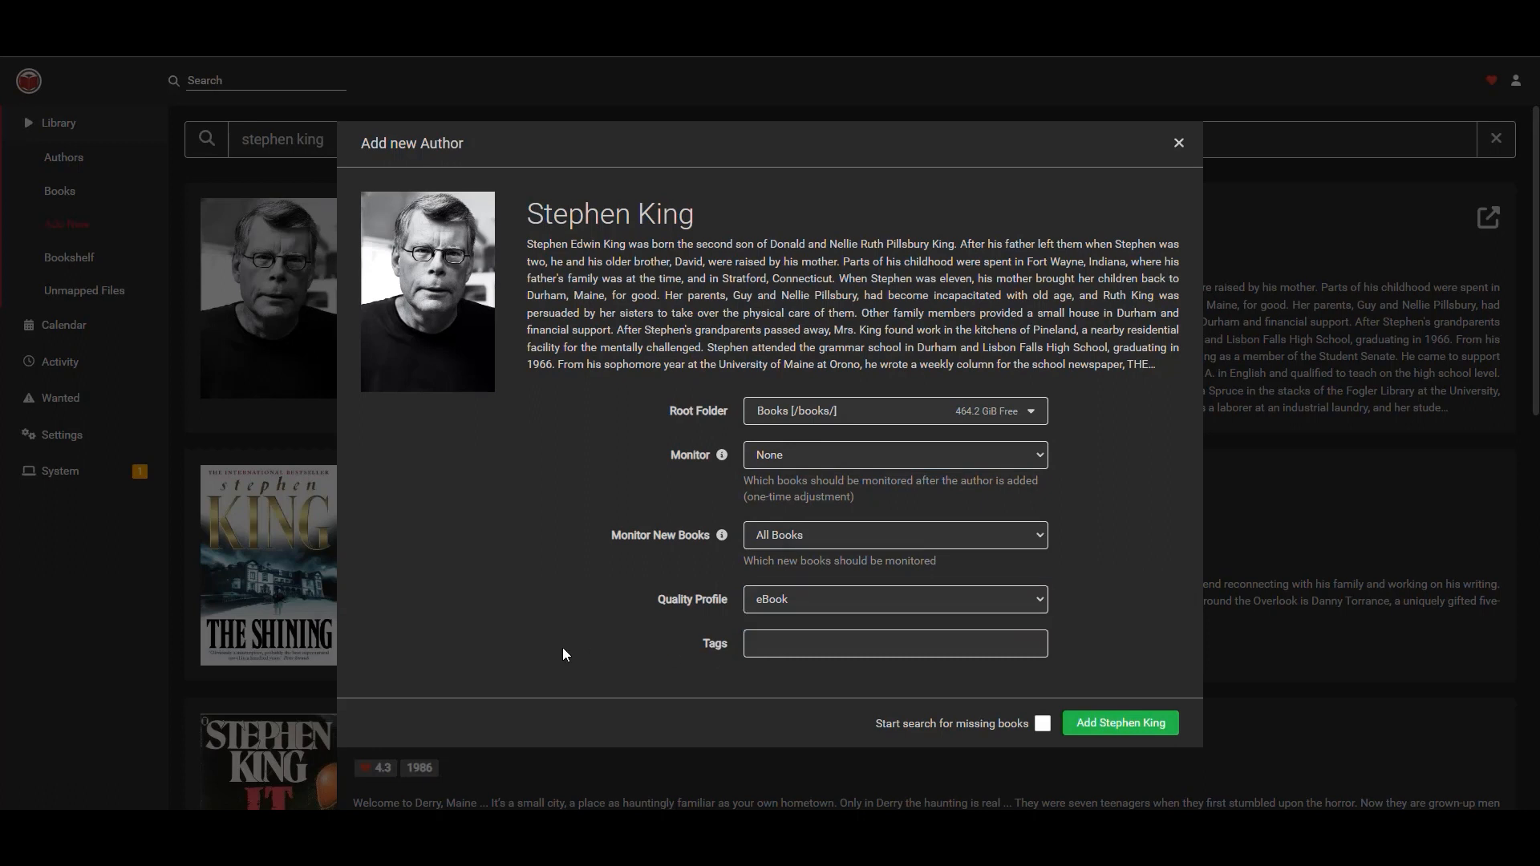
pyautogui.click(788, 599)
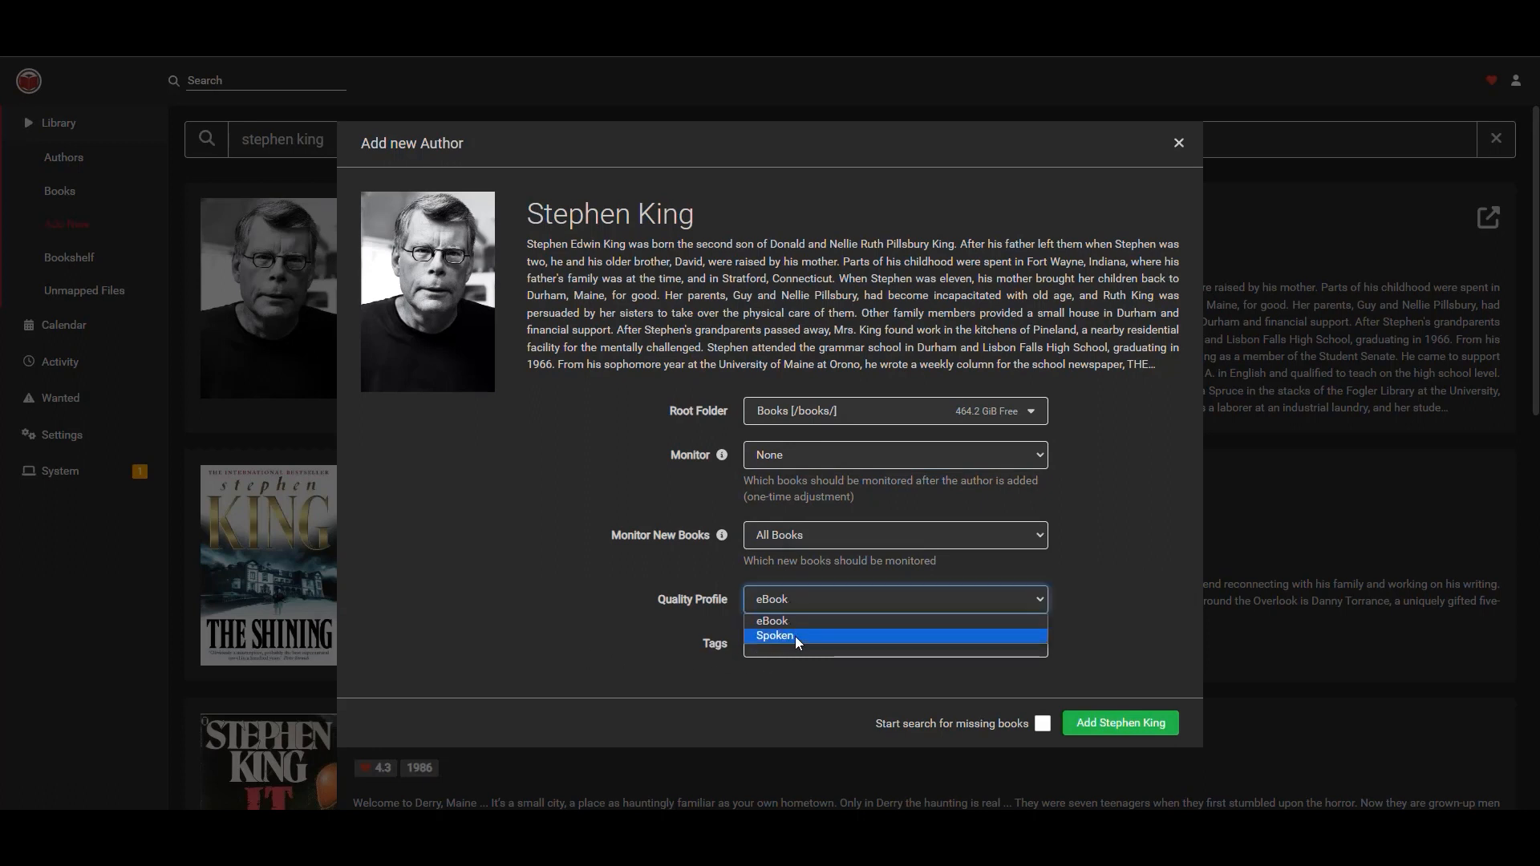
pyautogui.click(619, 647)
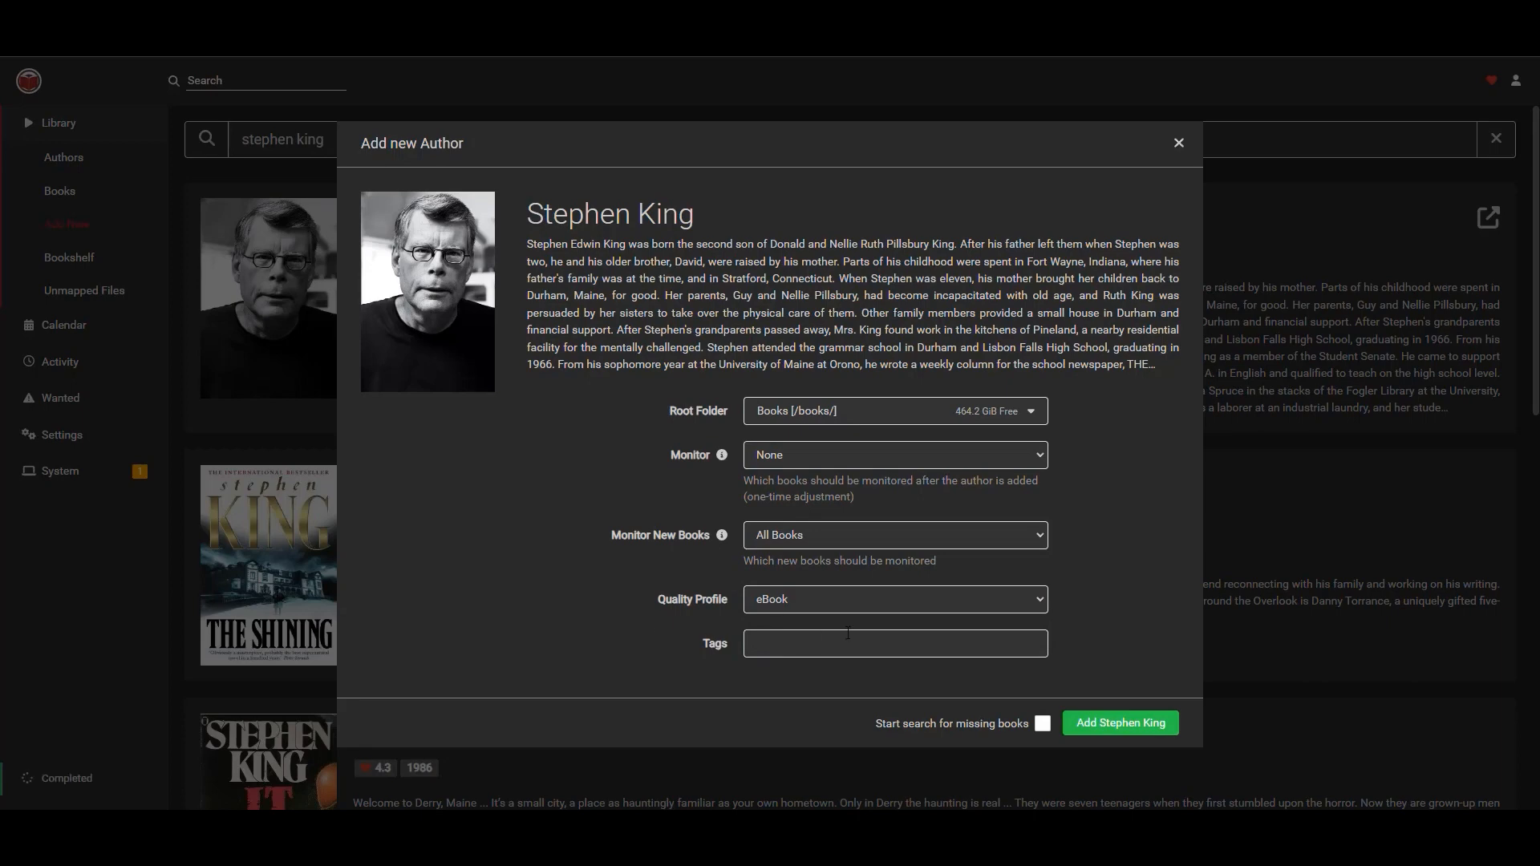
pyautogui.click(1121, 723)
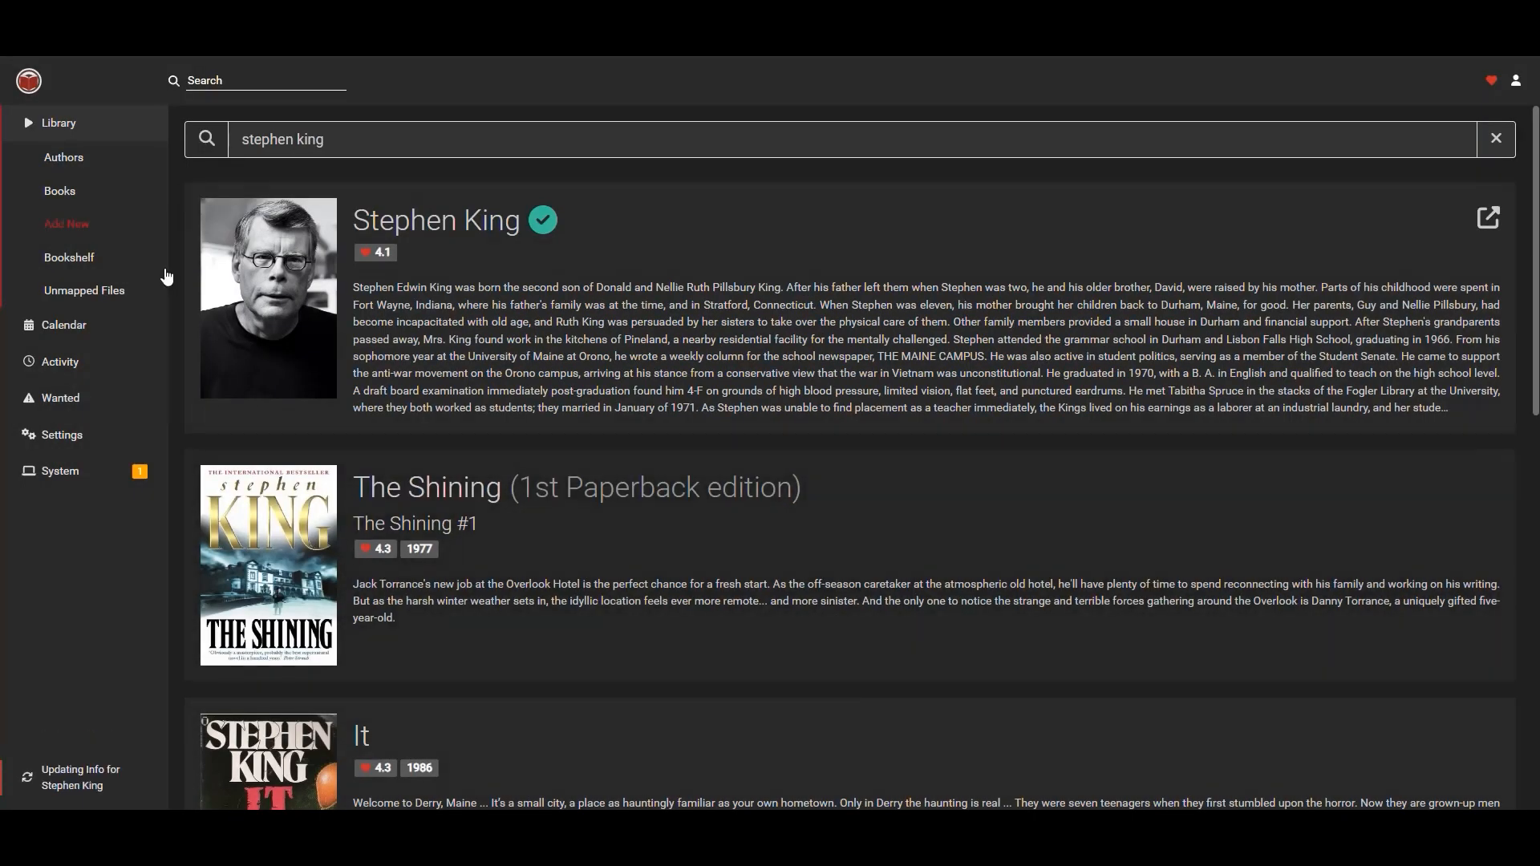
# Open Stephen King's author page from the library and set the author to monitored.
pyautogui.click(87, 125)
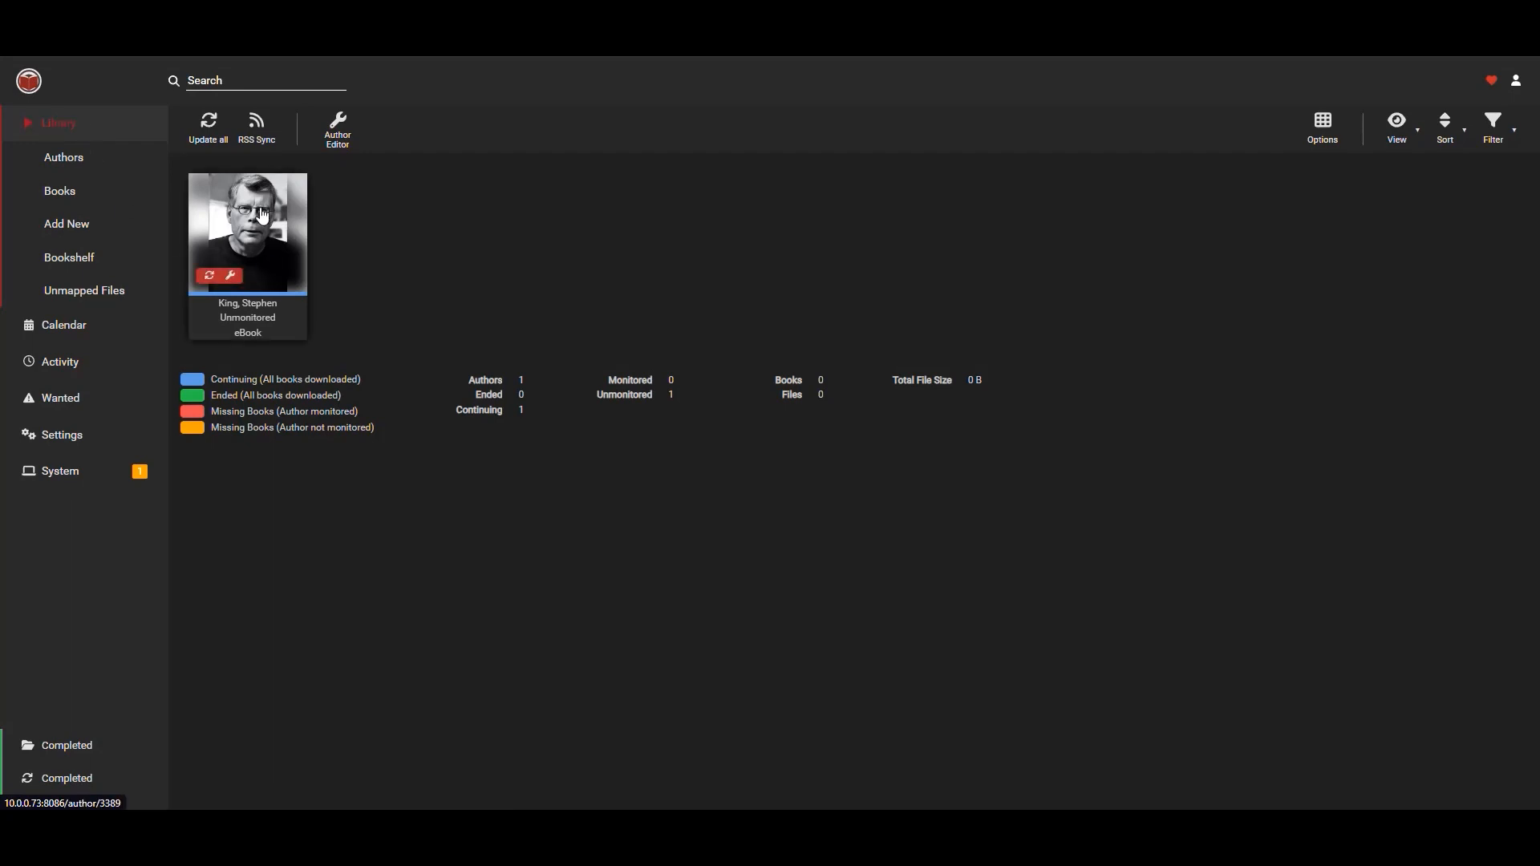
pyautogui.click(259, 229)
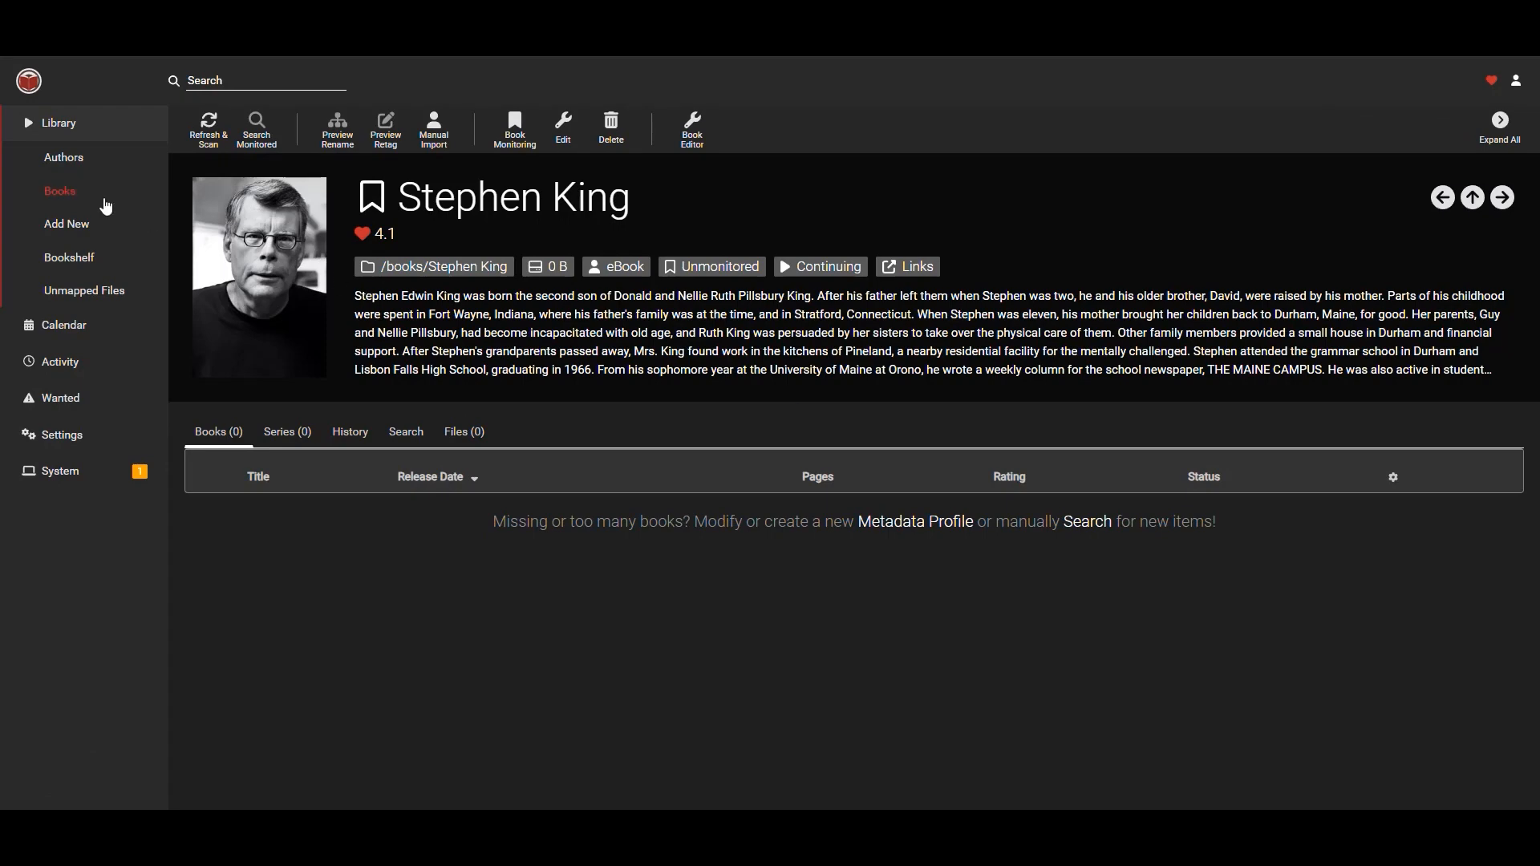
pyautogui.click(95, 127)
pyautogui.click(279, 252)
pyautogui.click(206, 130)
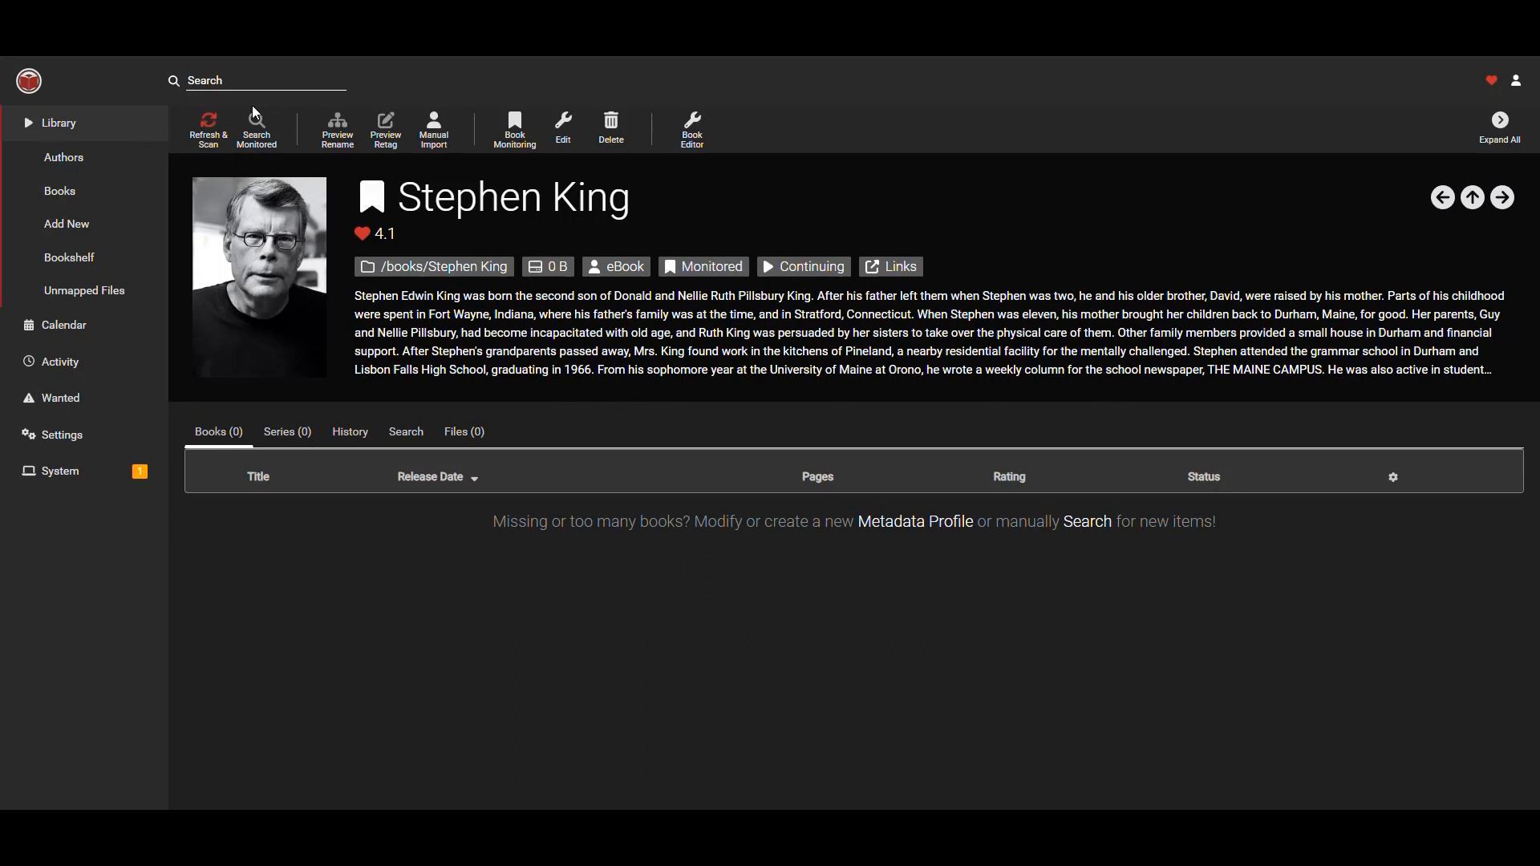
# Search for new authors with j r r martin, then shorten the query to j r martin.
pyautogui.click(254, 78)
pyautogui.write('j')
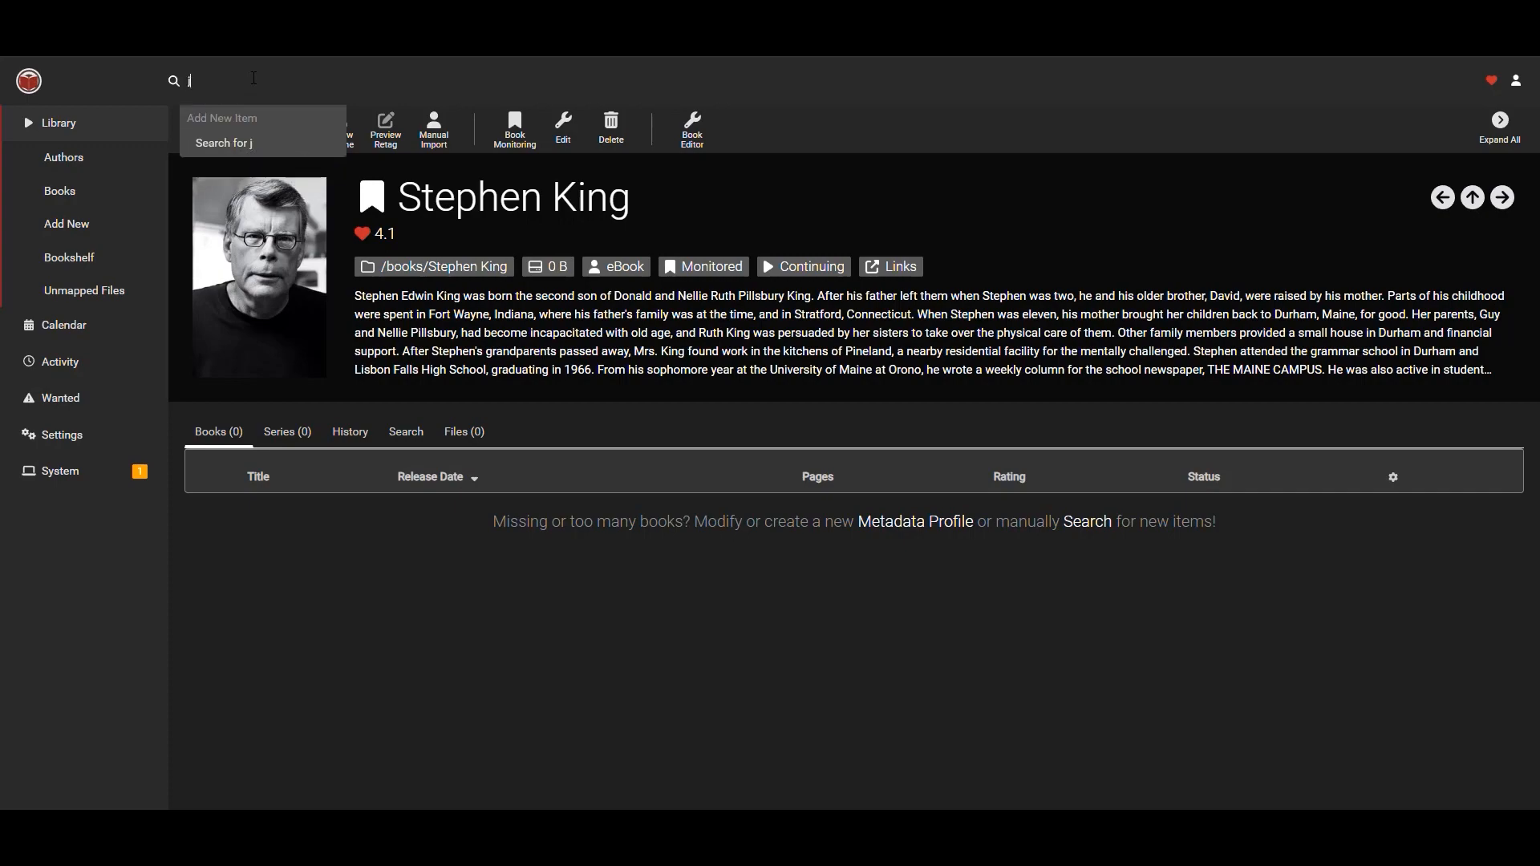
pyautogui.write(' r r martin')
pyautogui.press('Return')
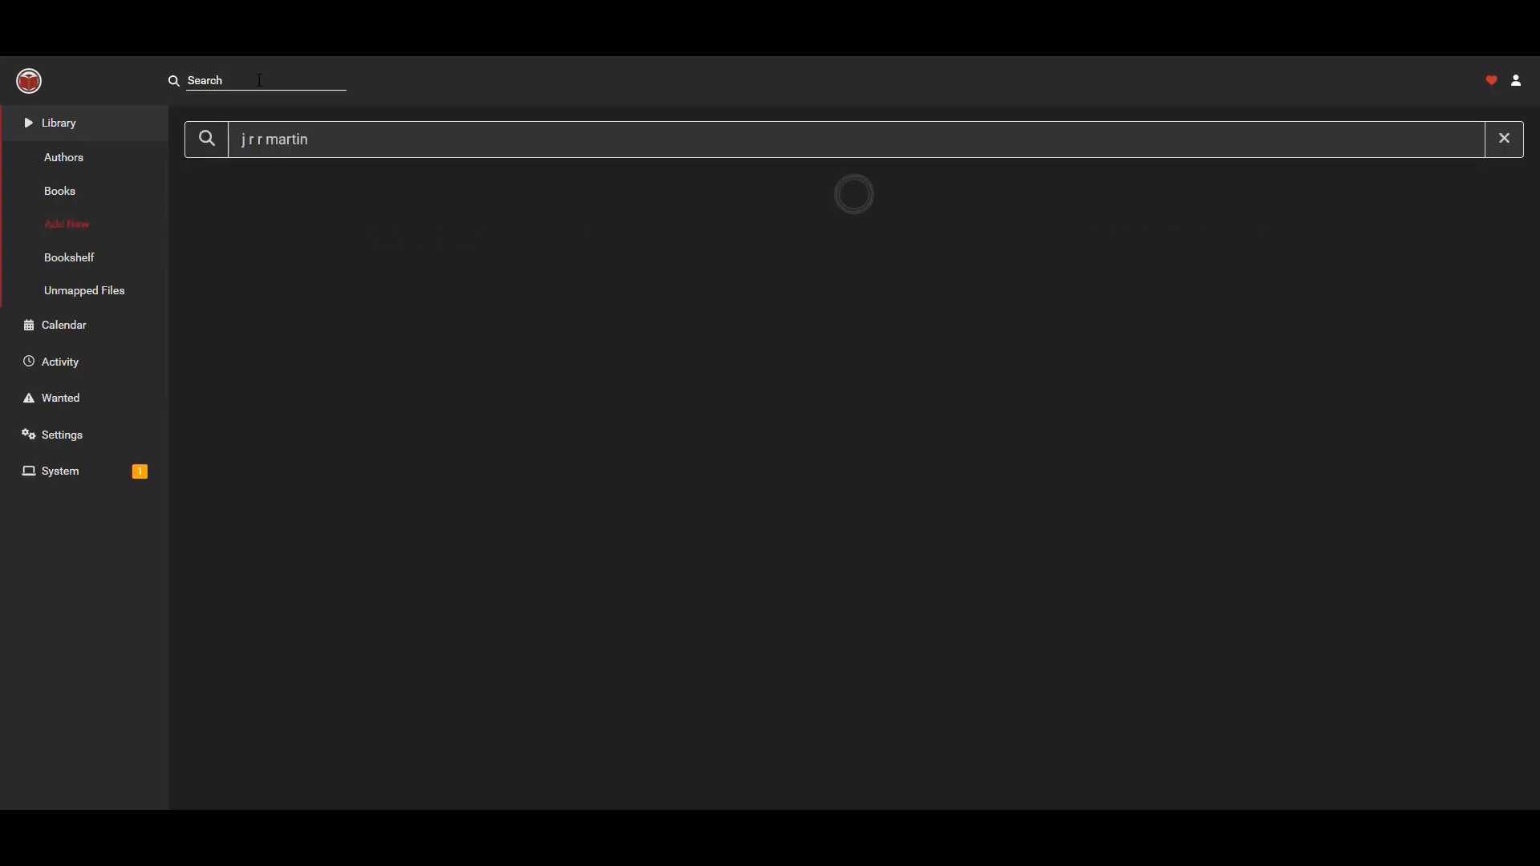
pyautogui.scroll(-9, 825, 402)
pyautogui.scroll(9, 823, 402)
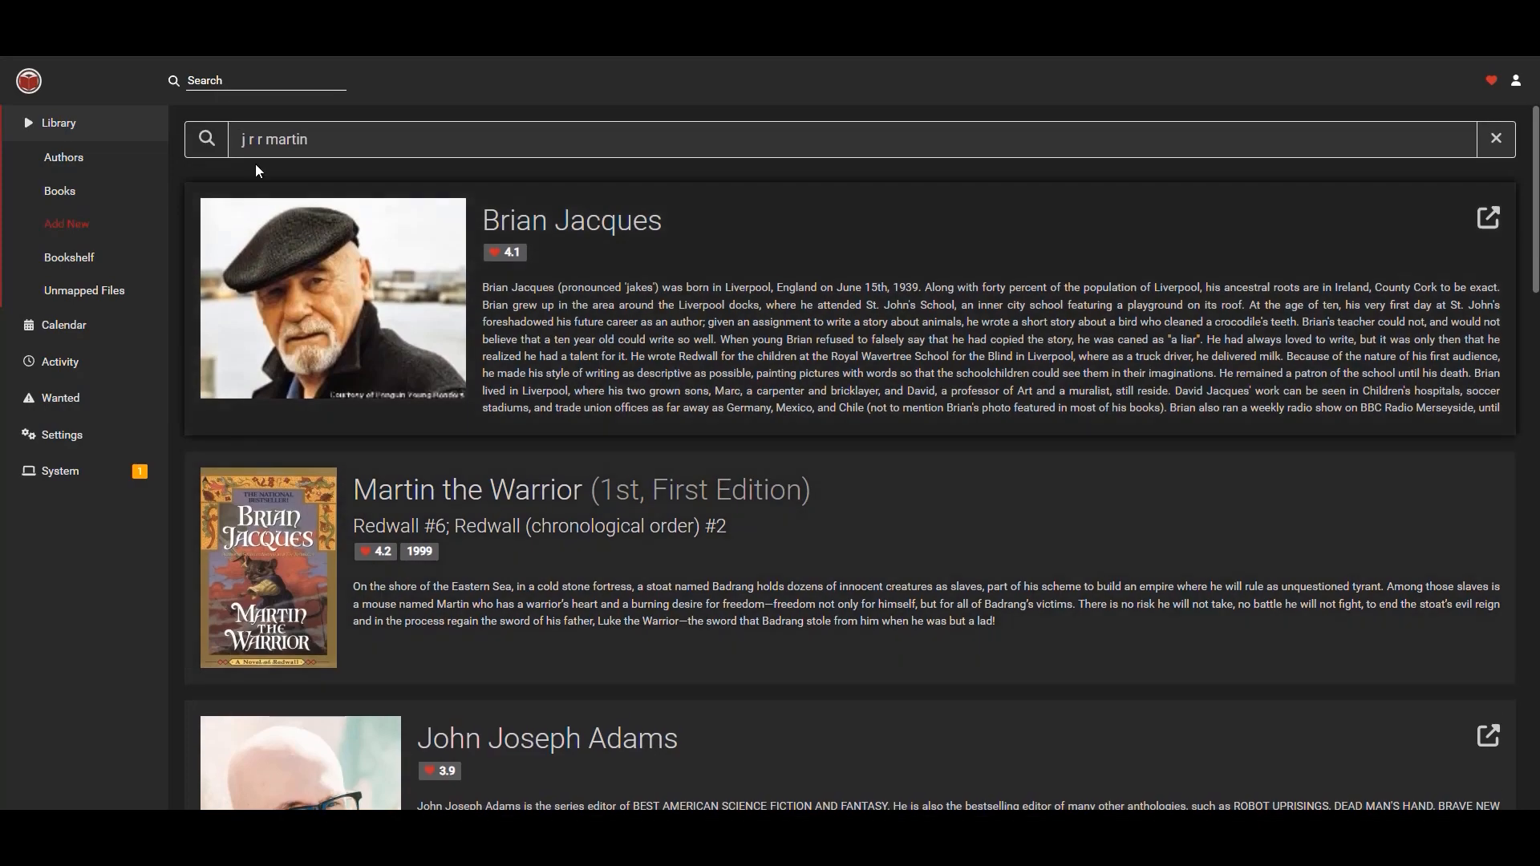
pyautogui.click(263, 141)
pyautogui.press('BackSpace')
pyautogui.press('BackSpace')
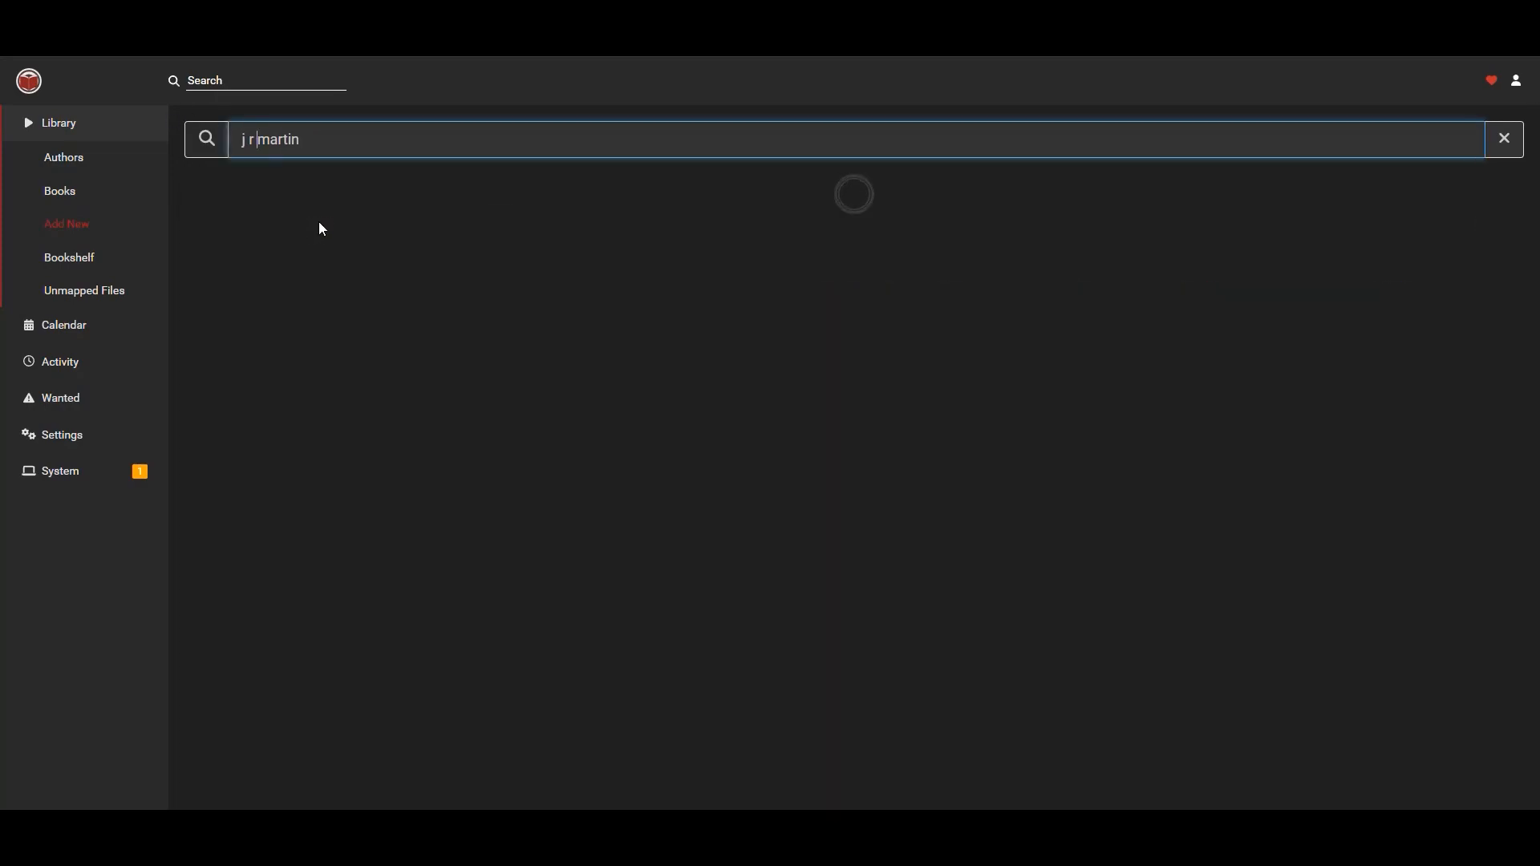
pyautogui.scroll(-10, 854, 388)
pyautogui.scroll(10, 855, 388)
pyautogui.scroll(1, 856, 391)
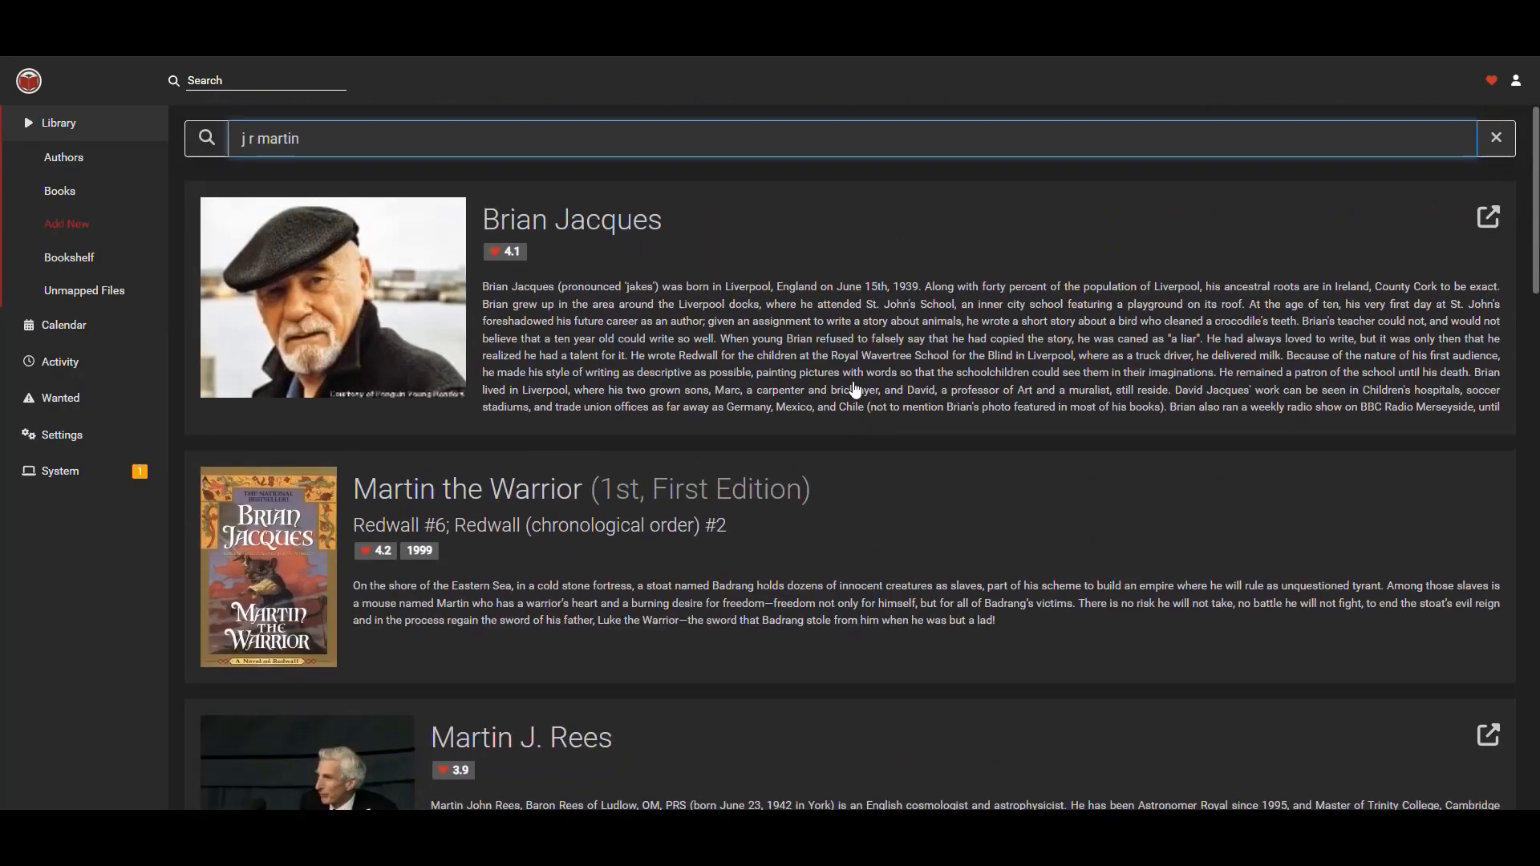
# Search for game of thrones and add George R.R. Martin with the search for missing books enabled.
pyautogui.hotkey('ctrl', 'a')
pyautogui.write('game of thrones')
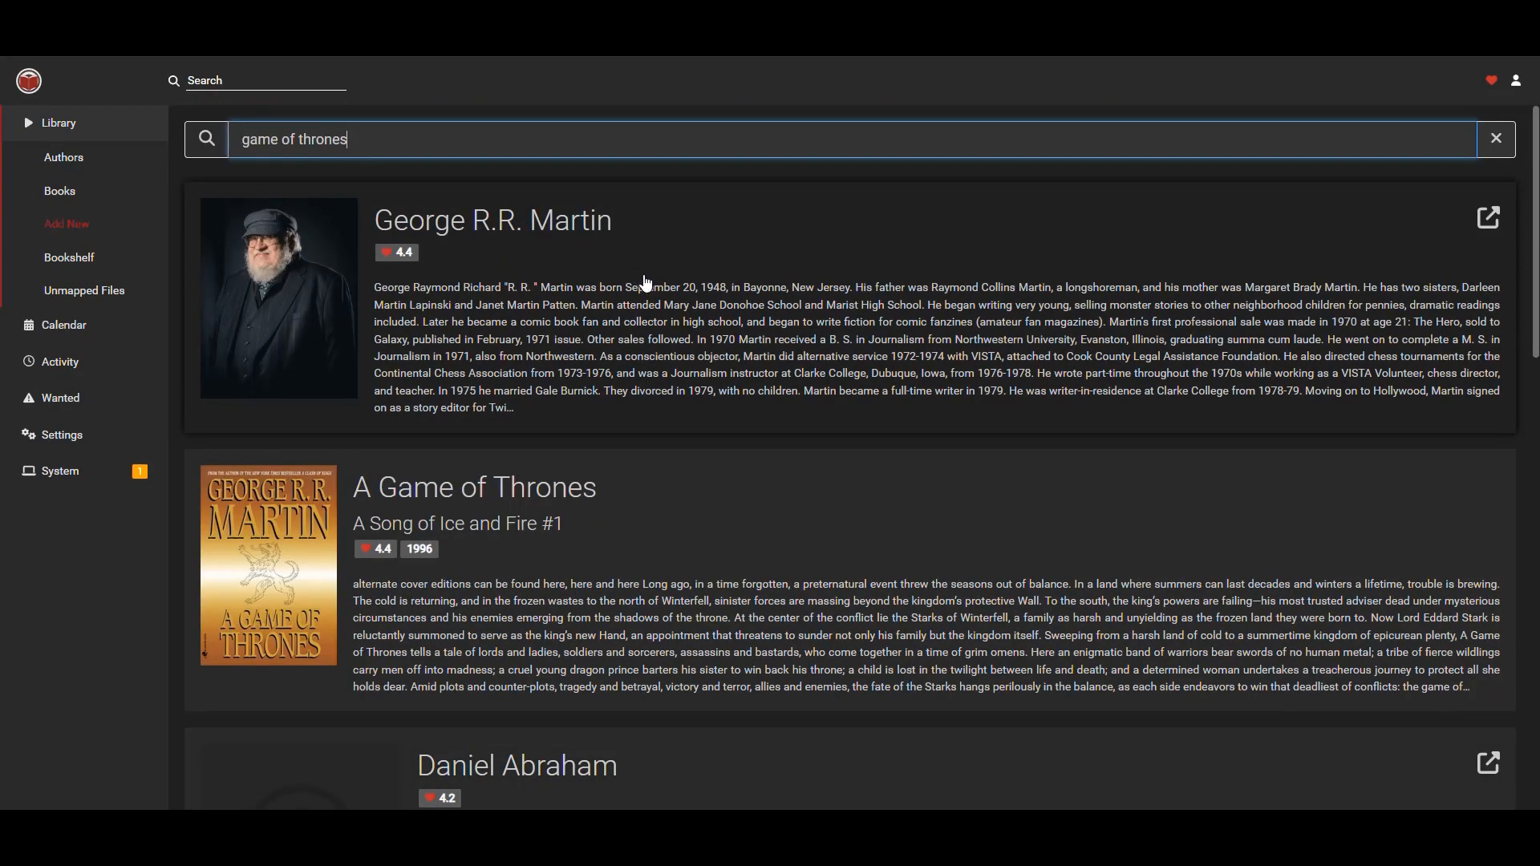
pyautogui.click(683, 255)
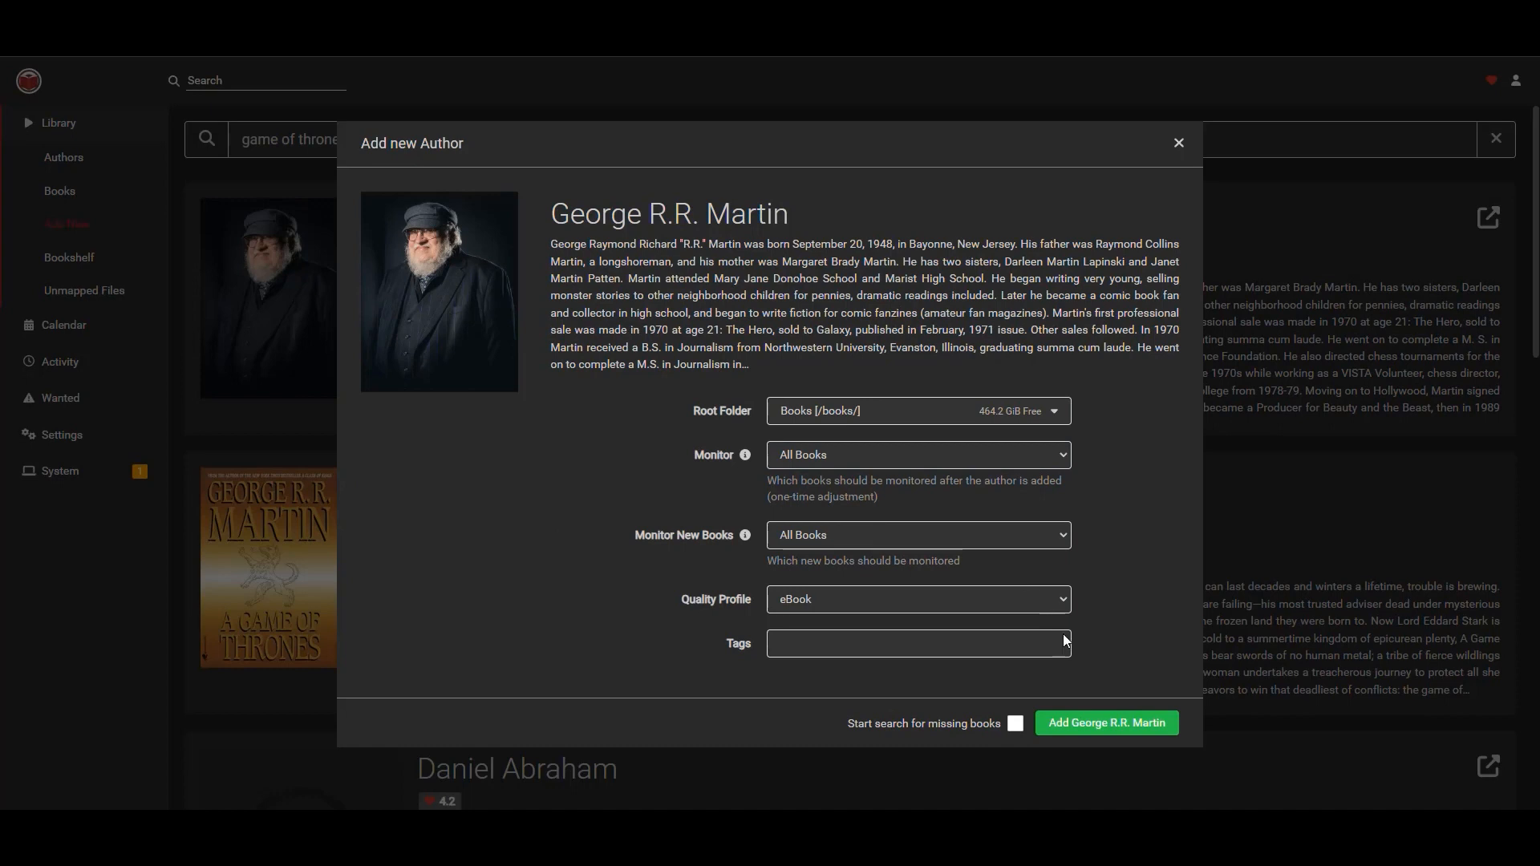
pyautogui.click(1016, 724)
pyautogui.click(1093, 725)
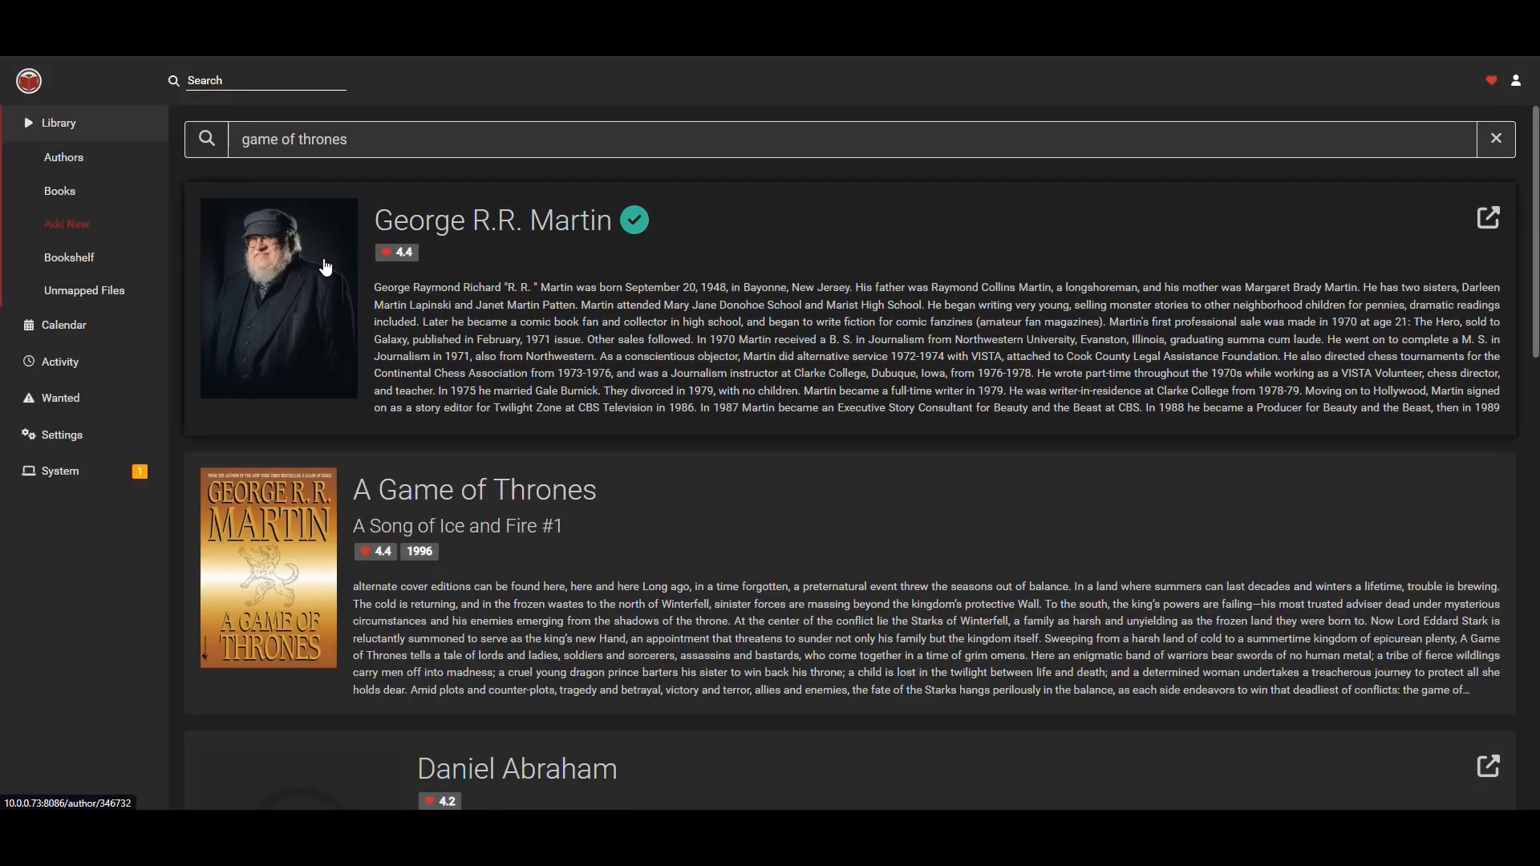
# Browse the author pages of George R.R. Martin and Stephen King from the library.
pyautogui.click(94, 127)
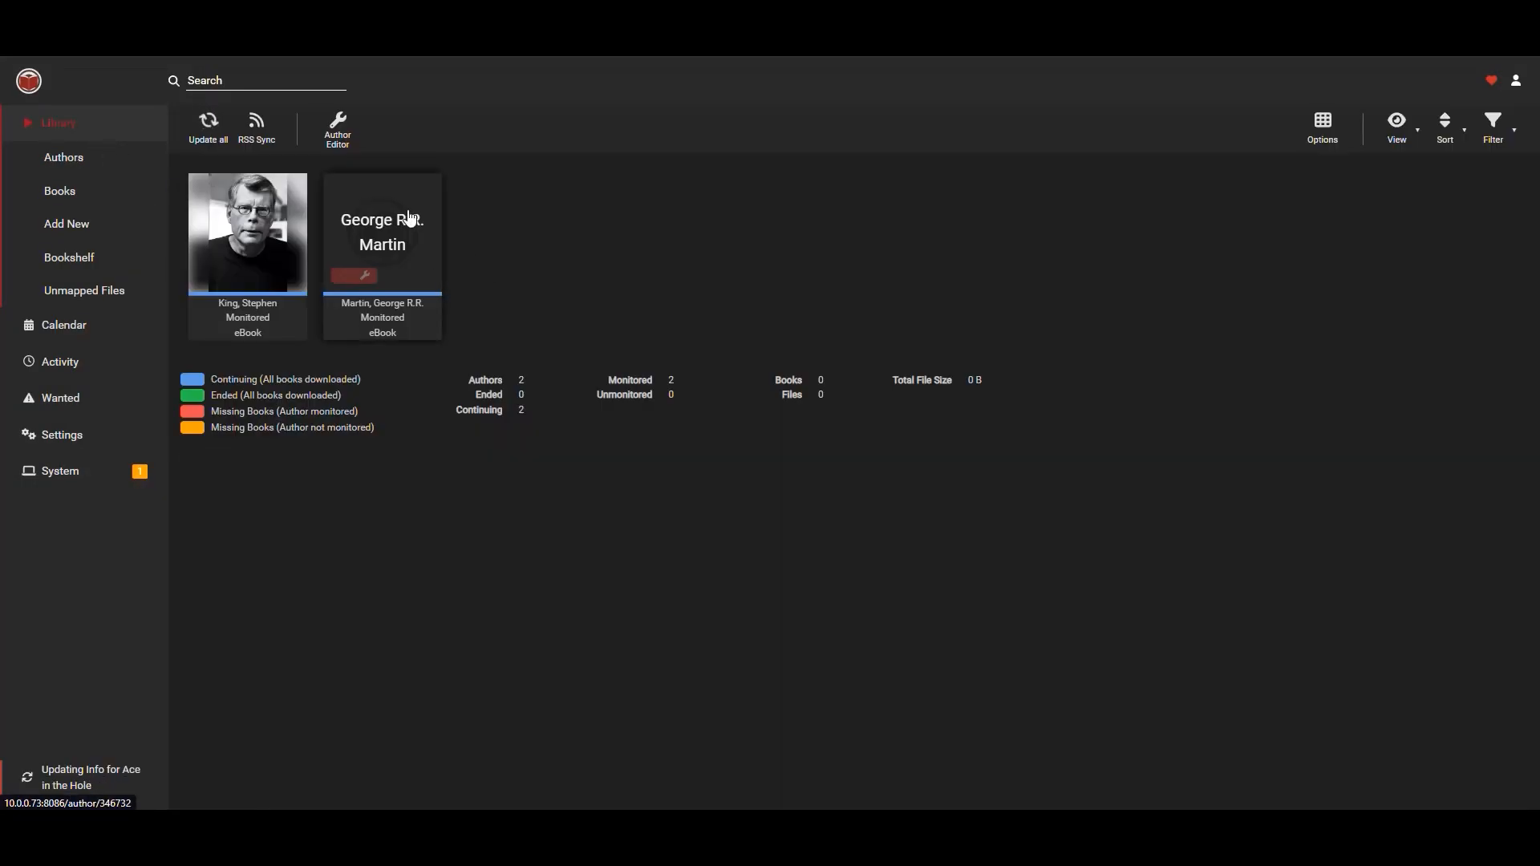
pyautogui.click(410, 218)
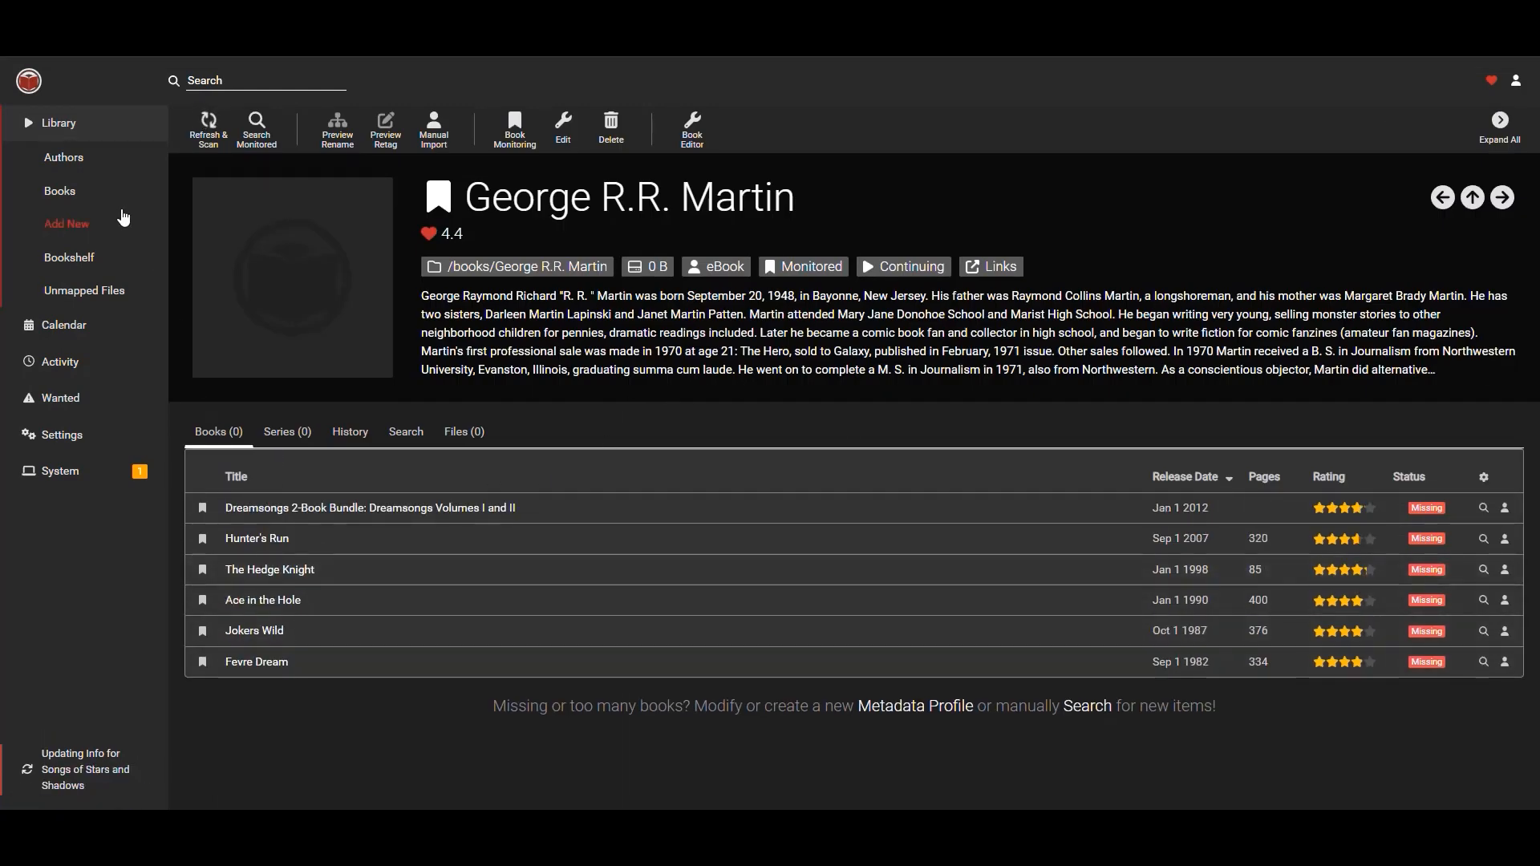
pyautogui.click(96, 124)
pyautogui.click(249, 232)
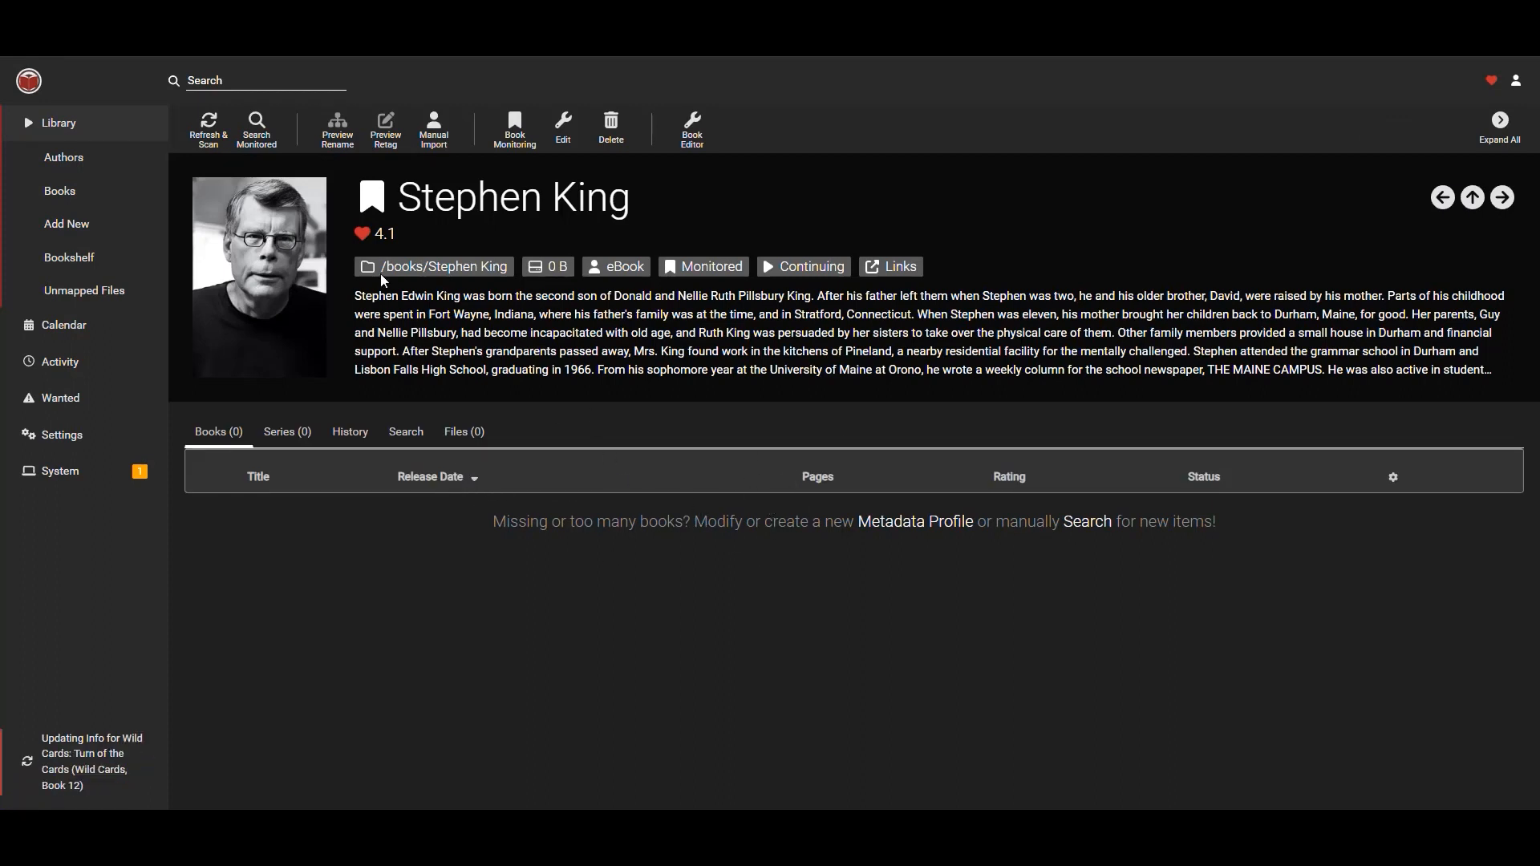
pyautogui.click(99, 127)
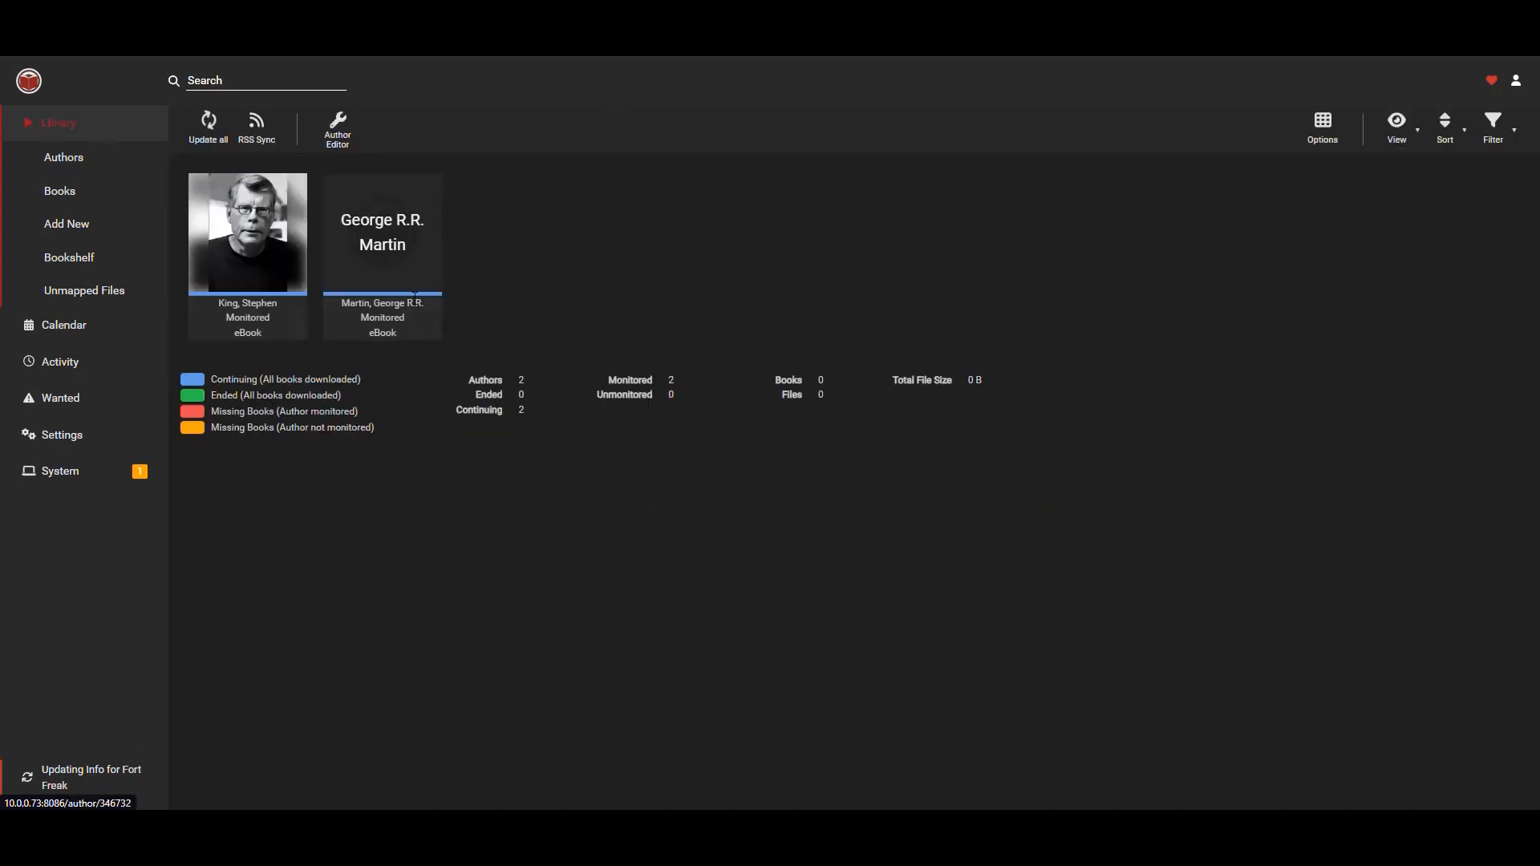
pyautogui.click(420, 234)
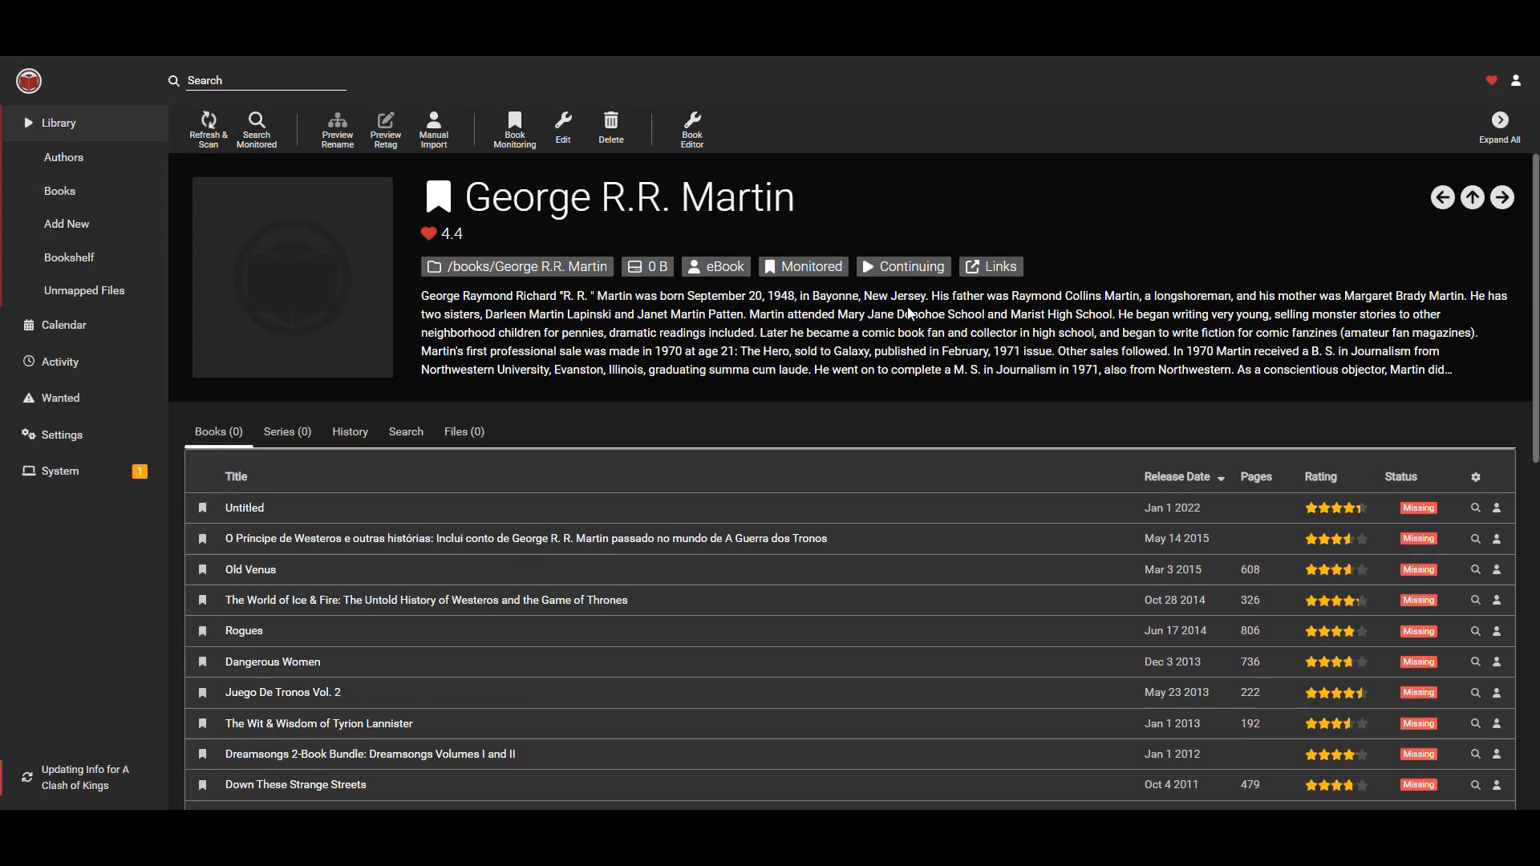
pyautogui.scroll(-6, 884, 340)
pyautogui.scroll(6, 877, 347)
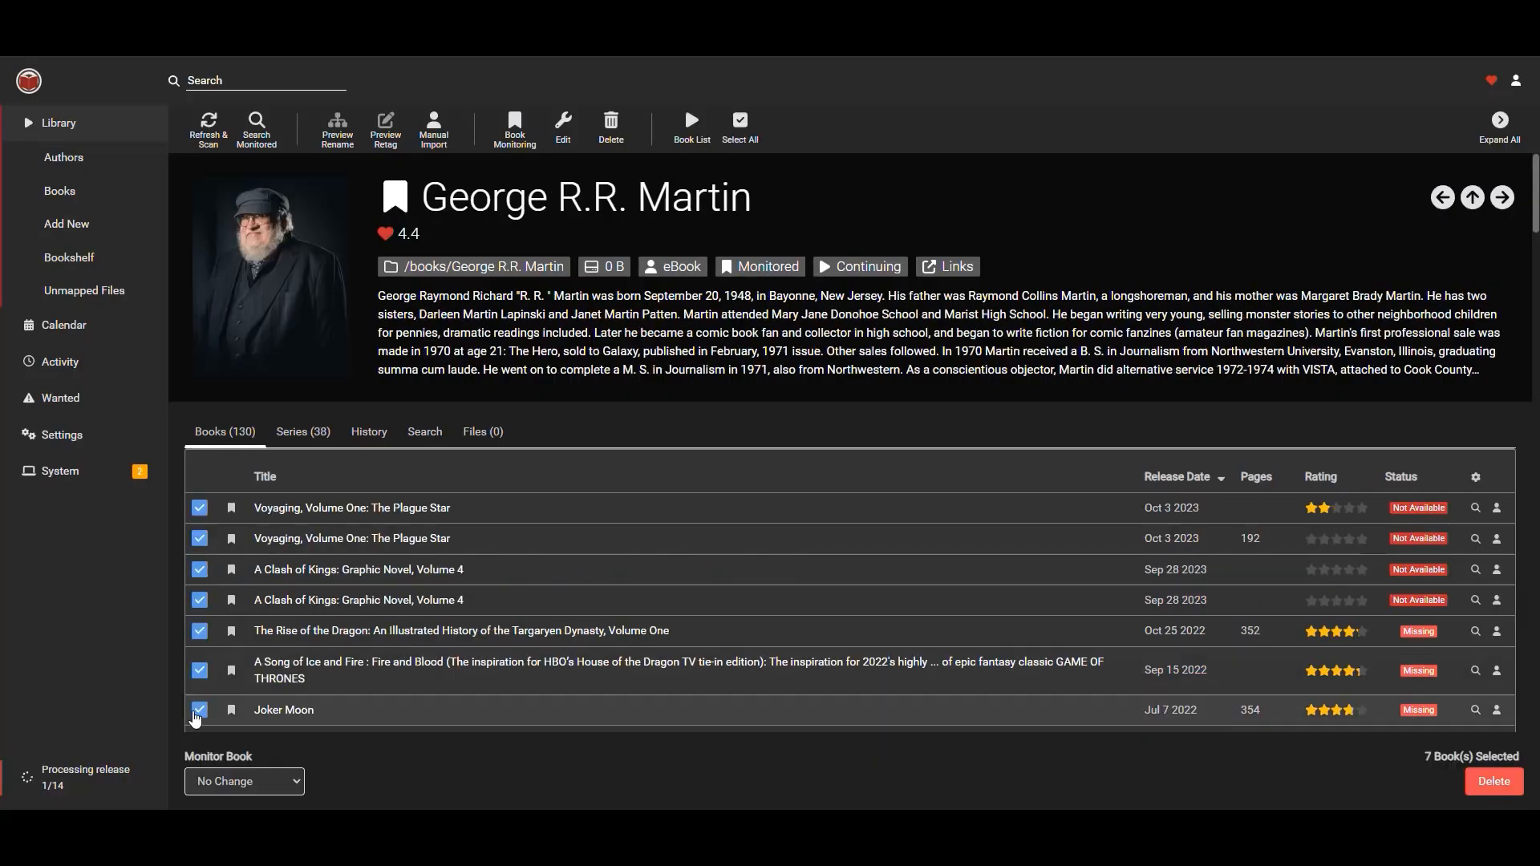
pyautogui.scroll(-5, 190, 469)
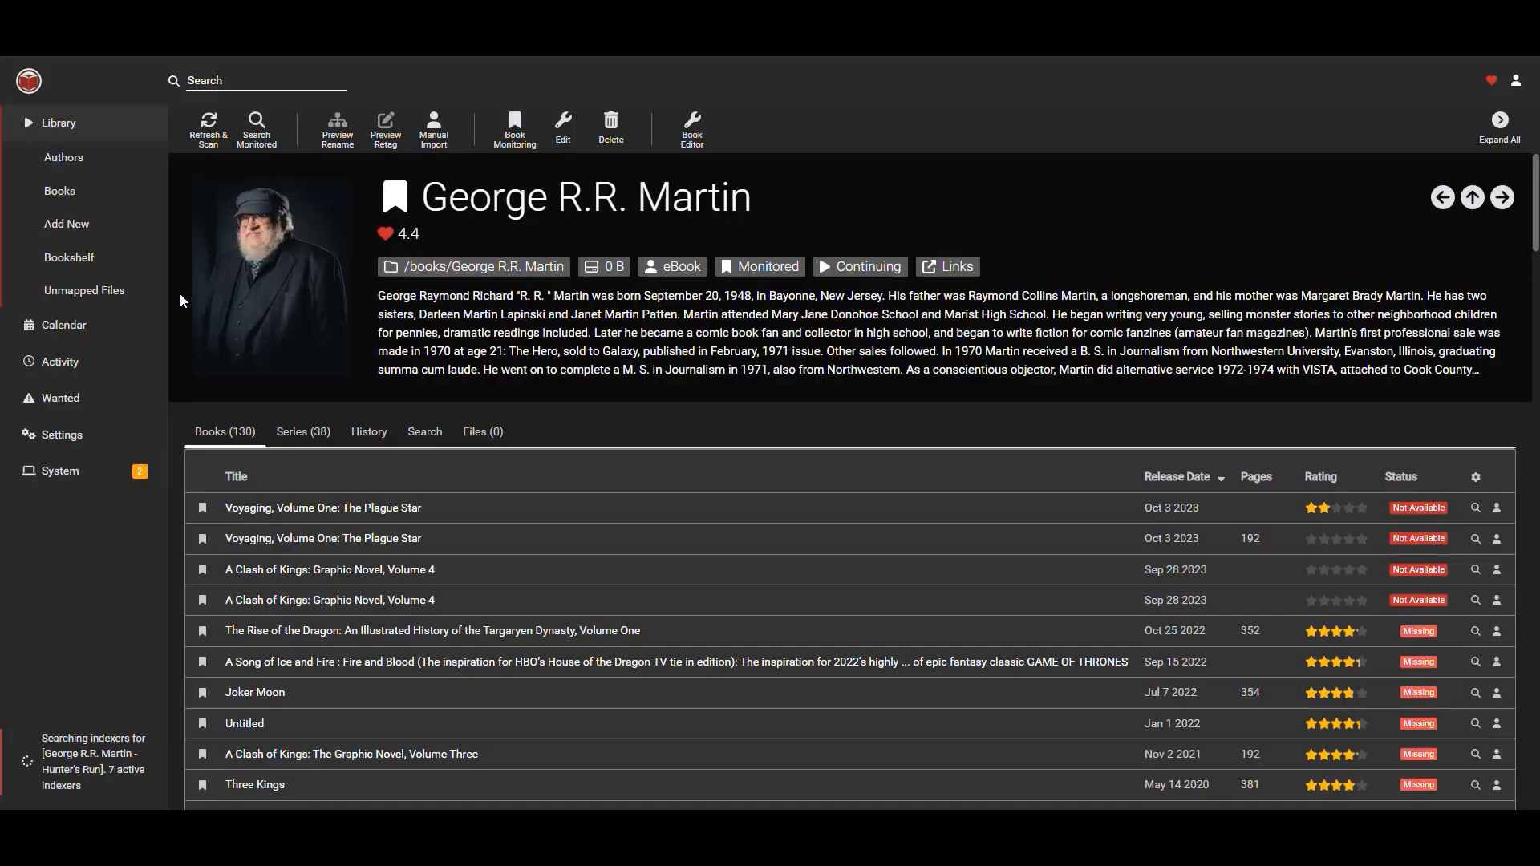
# Open the Activity queue to check the grabbed downloads.
pyautogui.click(60, 362)
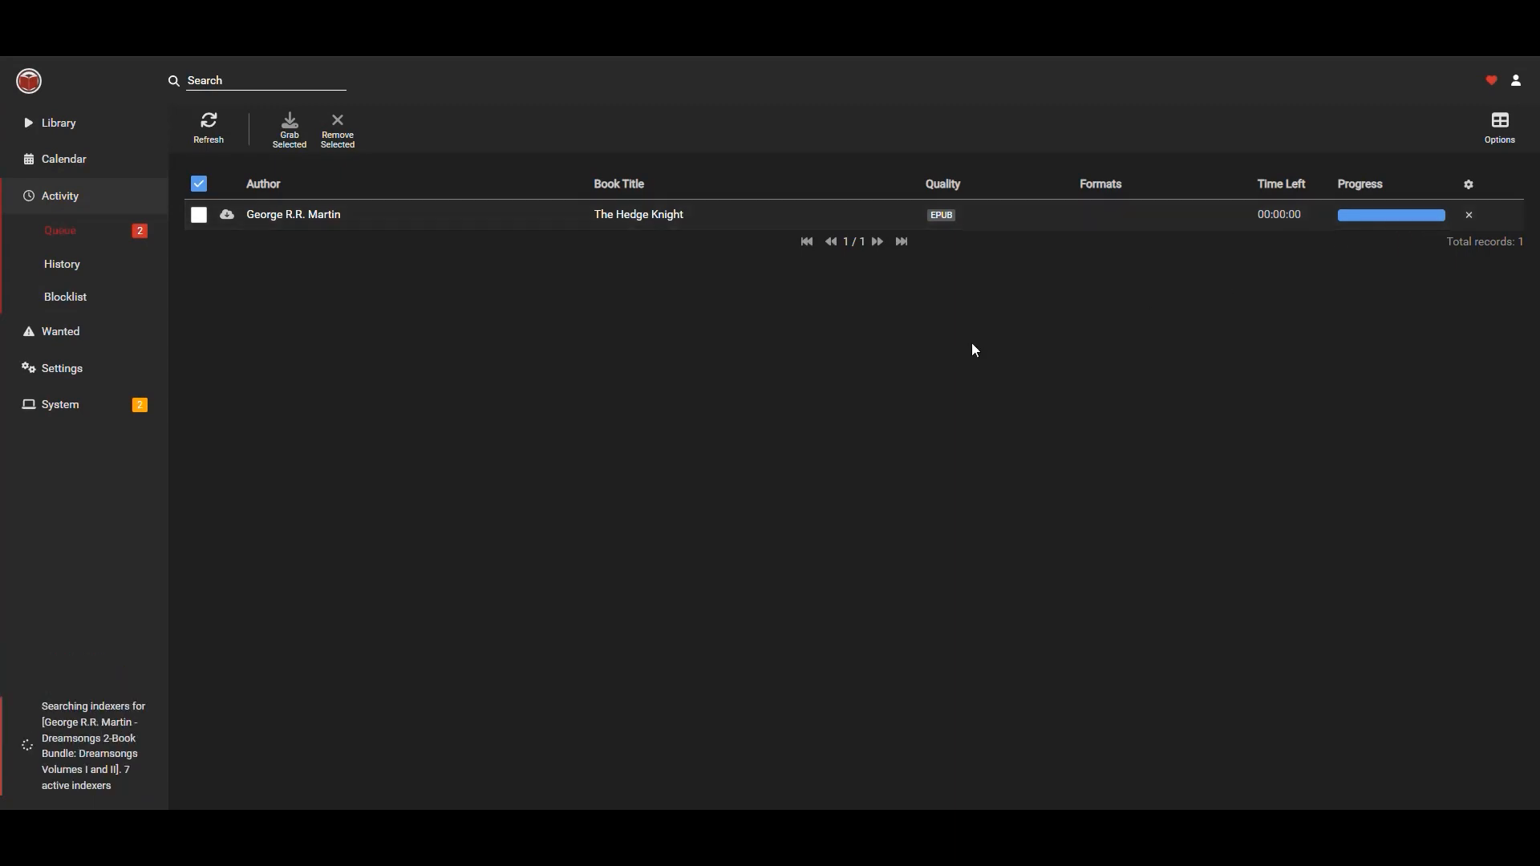
pyautogui.moveTo(231, 213)
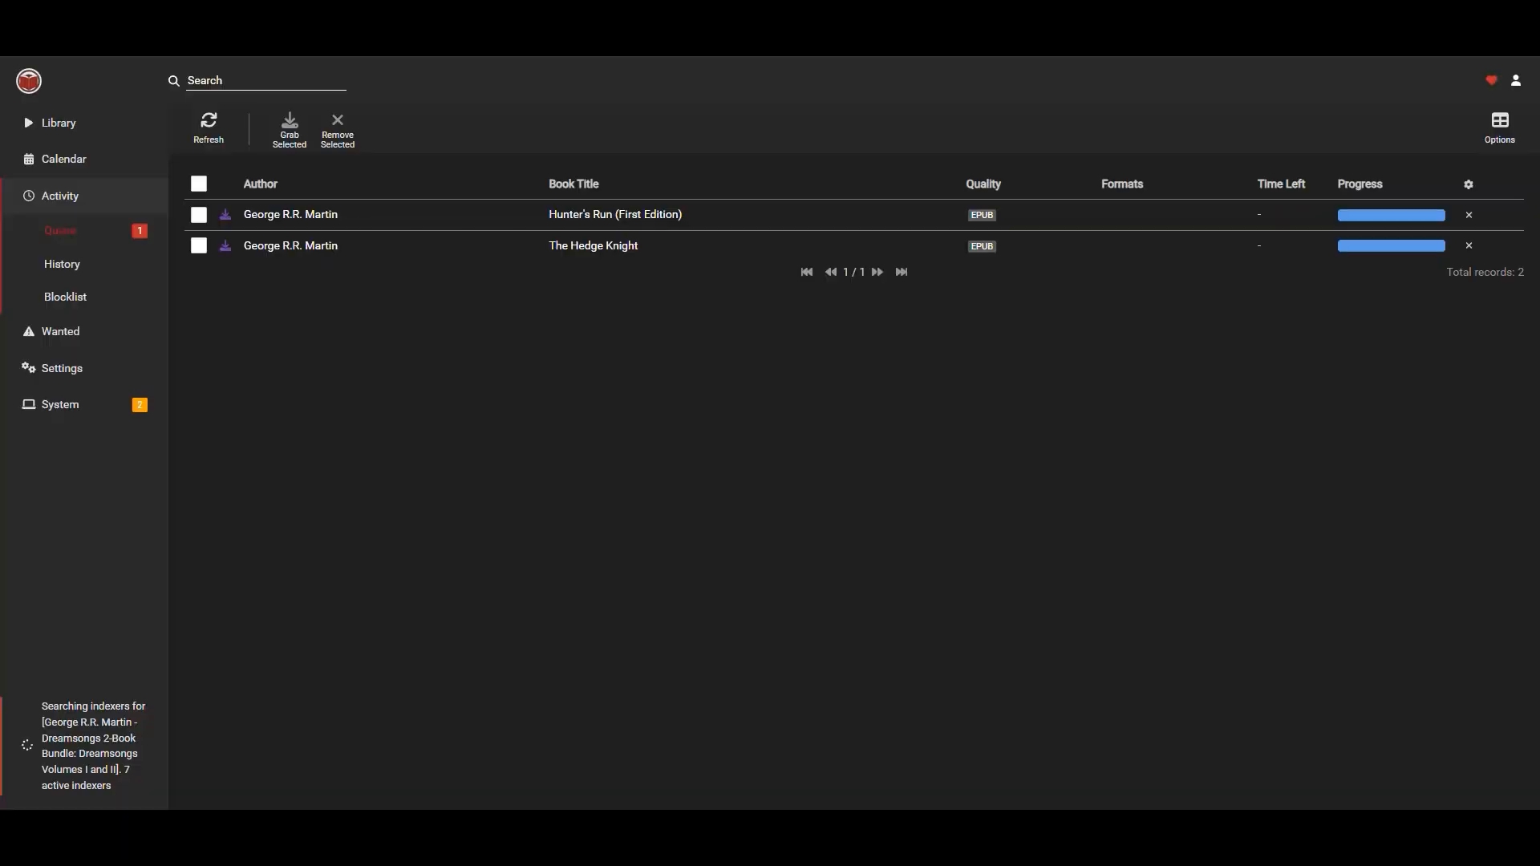
pyautogui.moveTo(227, 219)
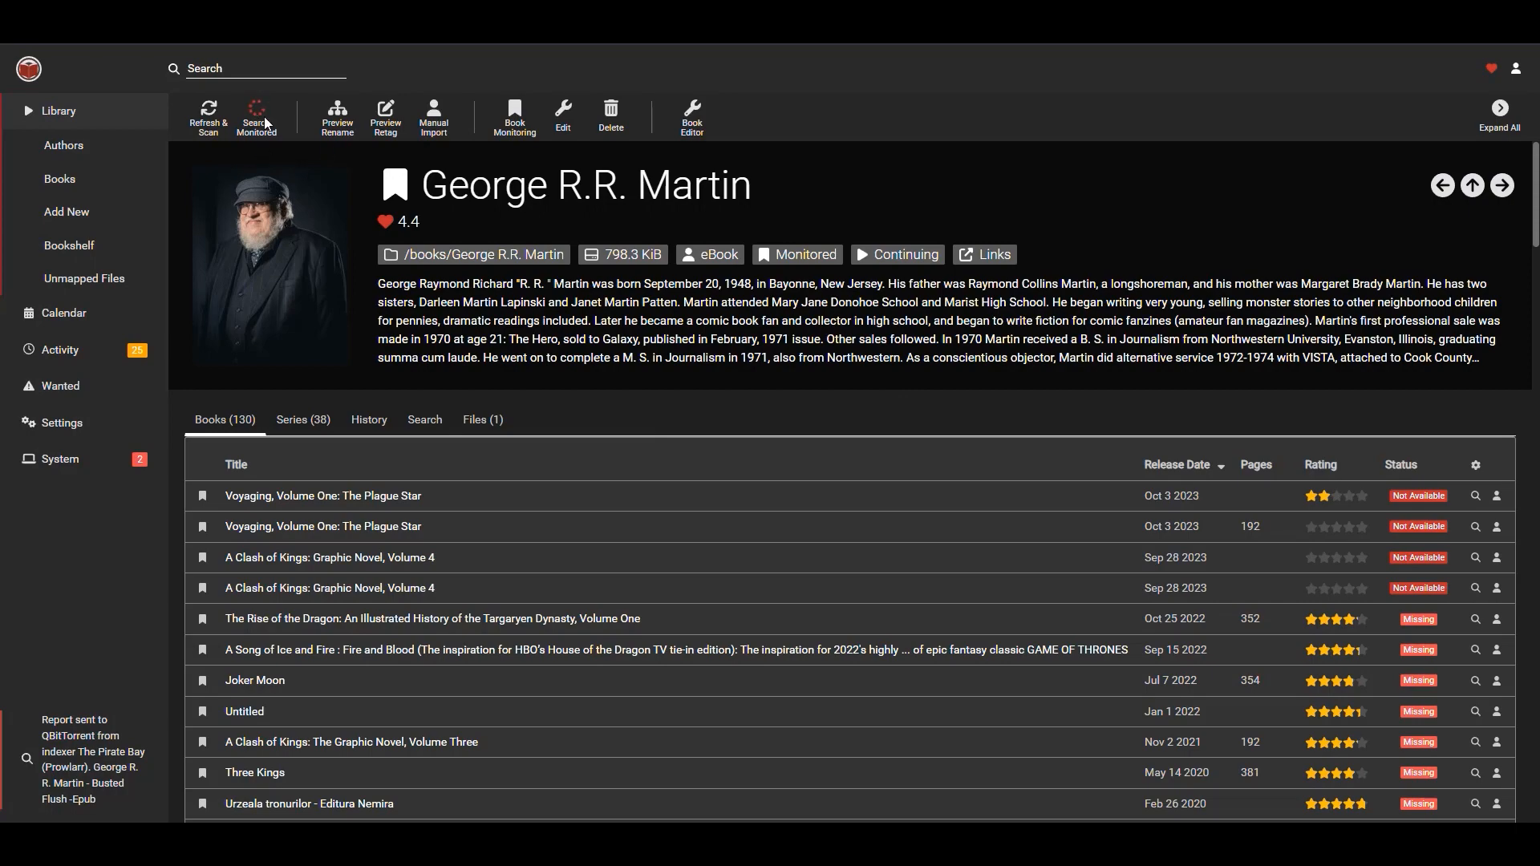
# Review George R.R. Martin's book list and the download status of each title.
pyautogui.scroll(-15, 868, 377)
pyautogui.scroll(12, 873, 377)
pyautogui.scroll(3, 873, 383)
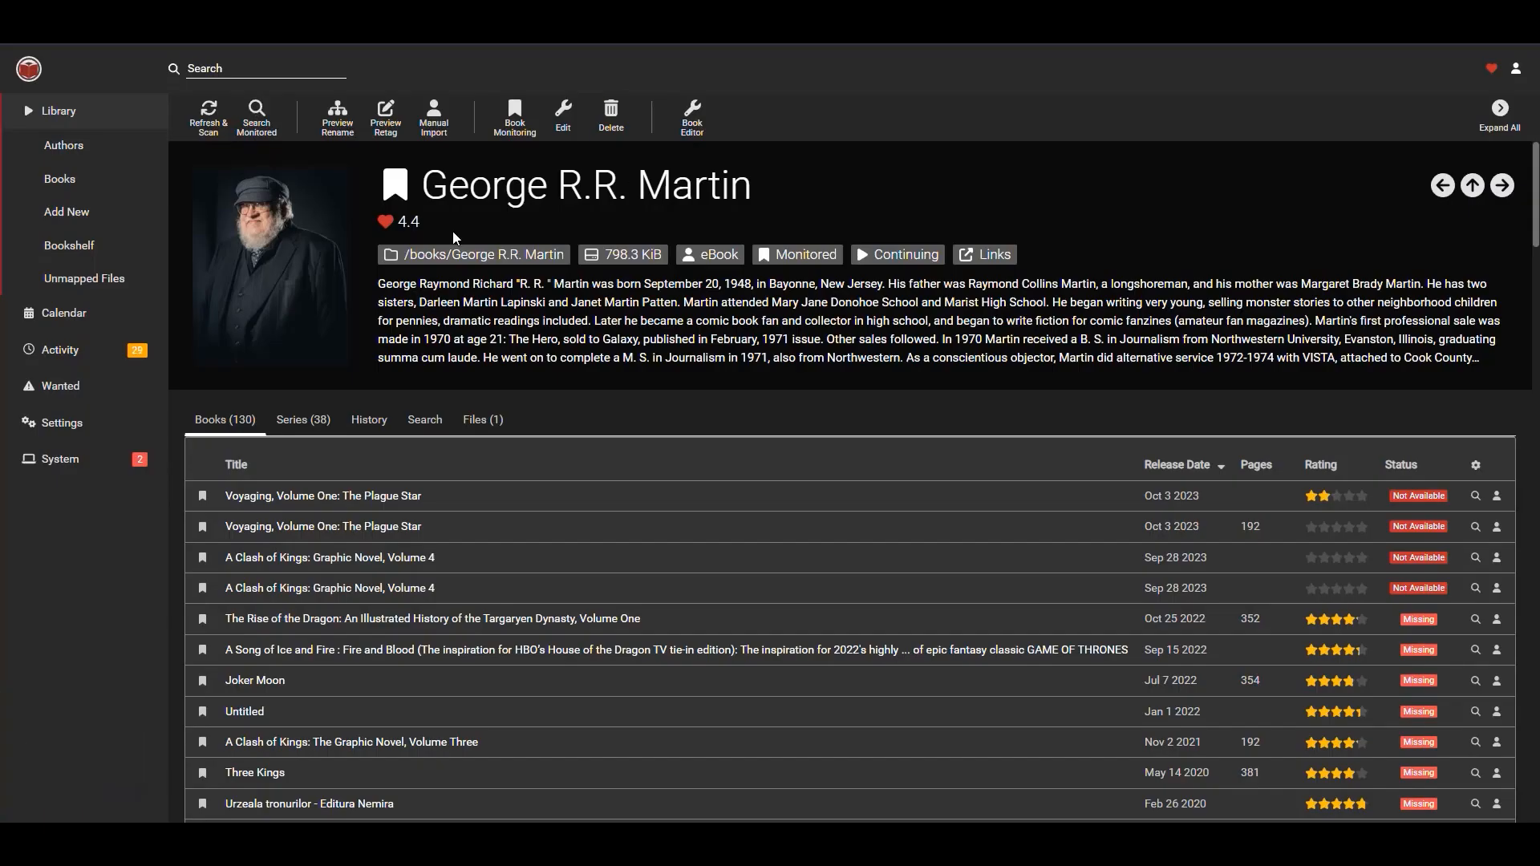
pyautogui.click(72, 112)
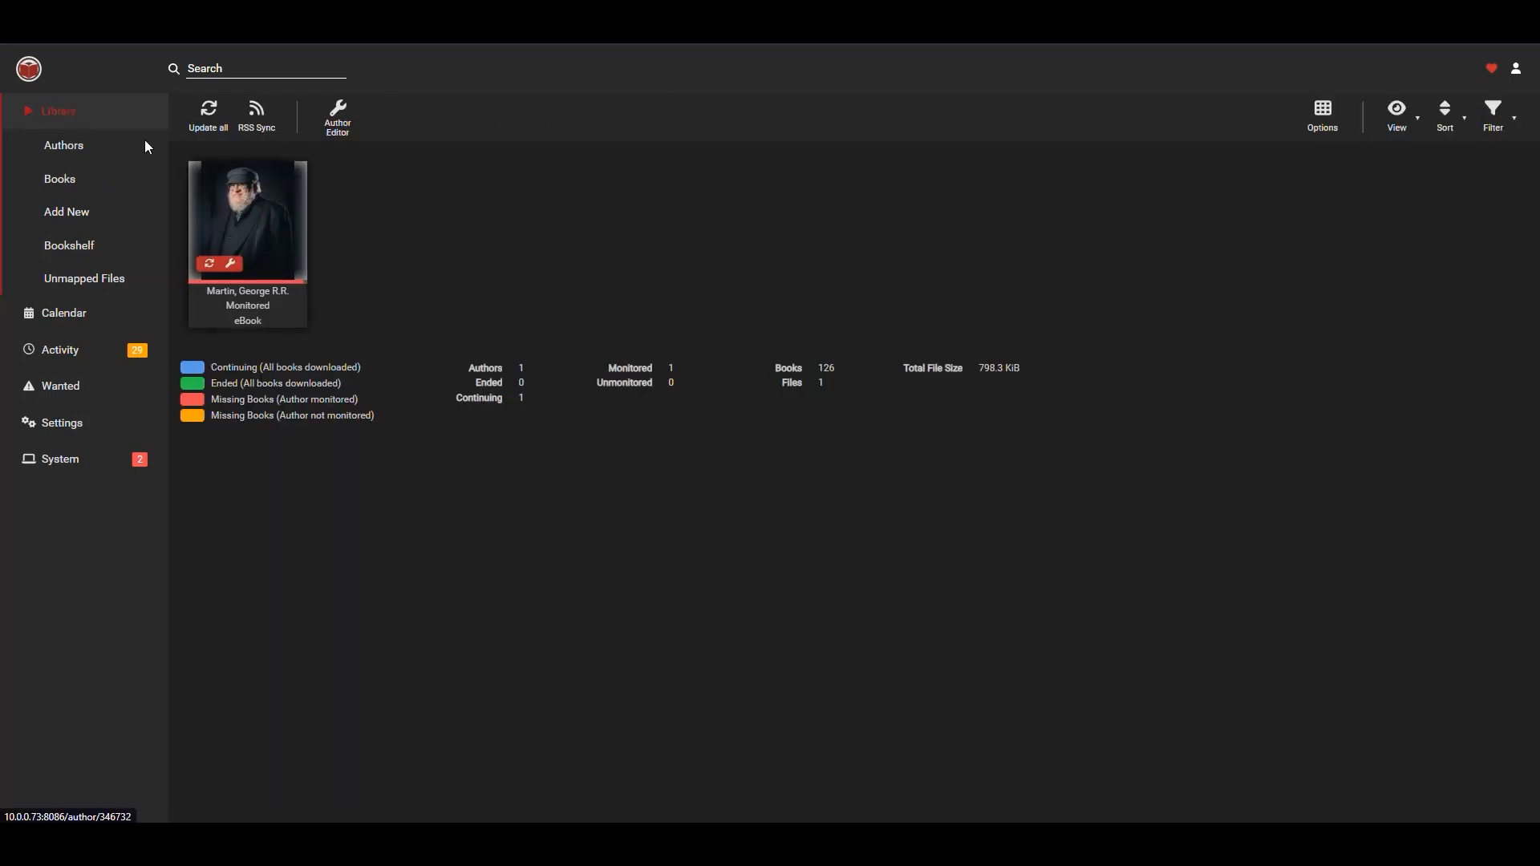
pyautogui.click(277, 210)
pyautogui.scroll(-20, 916, 359)
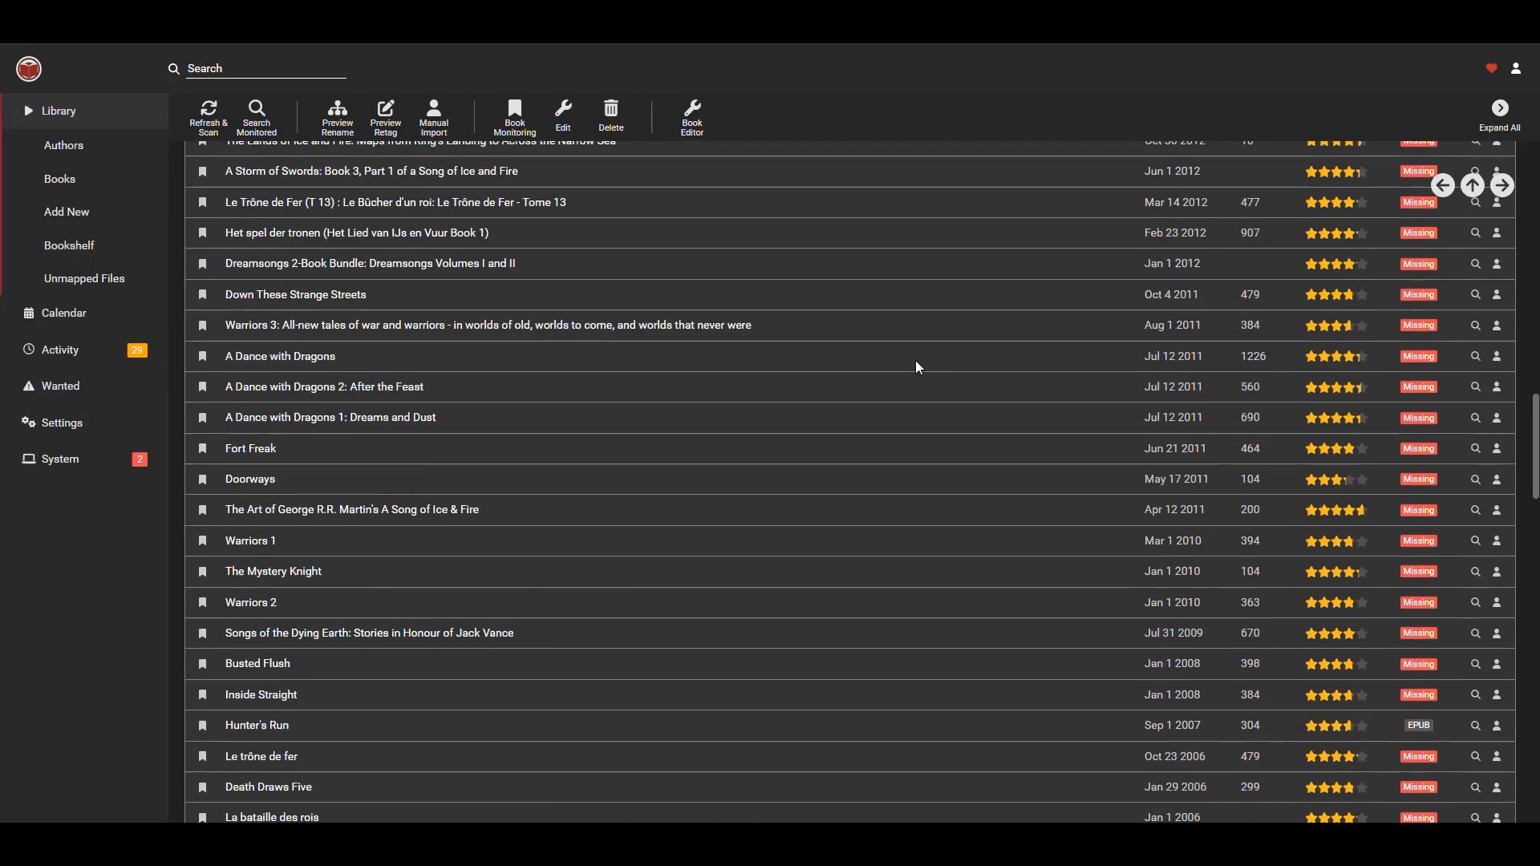
pyautogui.scroll(5, 1211, 445)
pyautogui.scroll(2, 1399, 411)
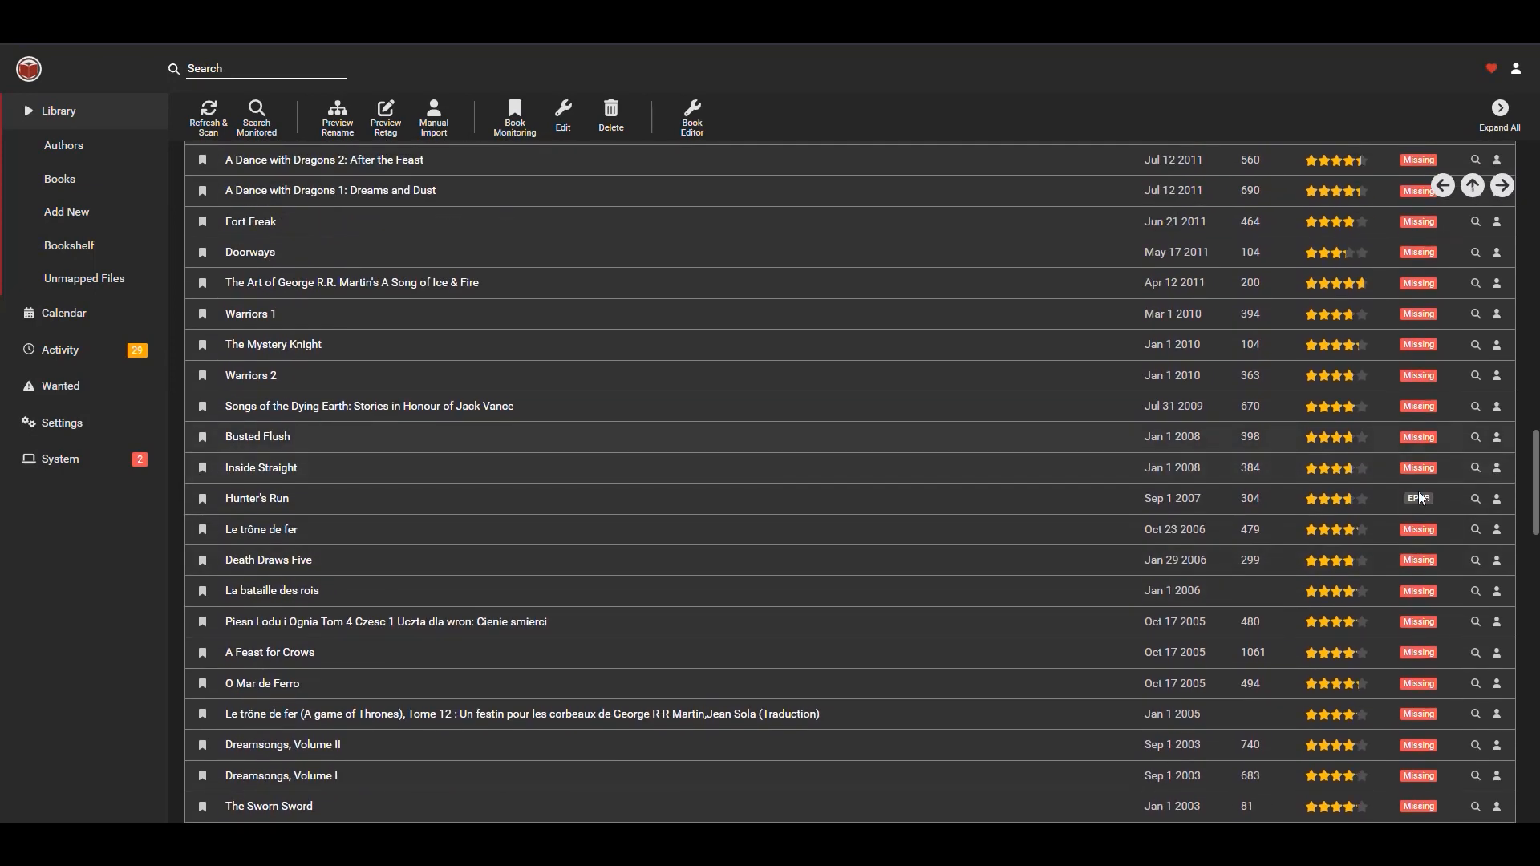
pyautogui.moveTo(1427, 501)
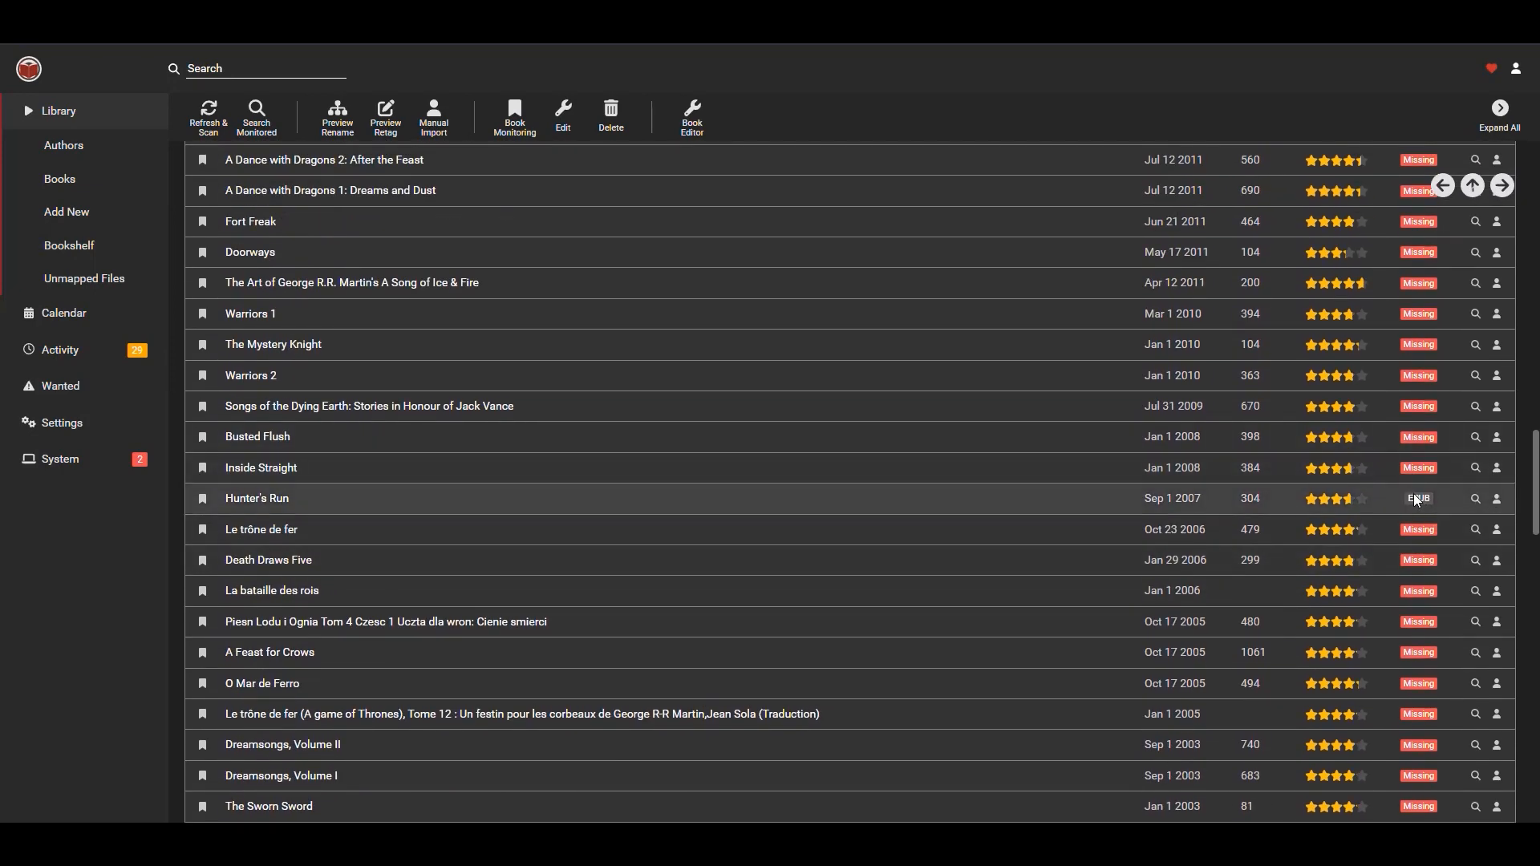
pyautogui.scroll(-10, 1307, 515)
pyautogui.scroll(12, 1308, 518)
pyautogui.scroll(10, 1305, 507)
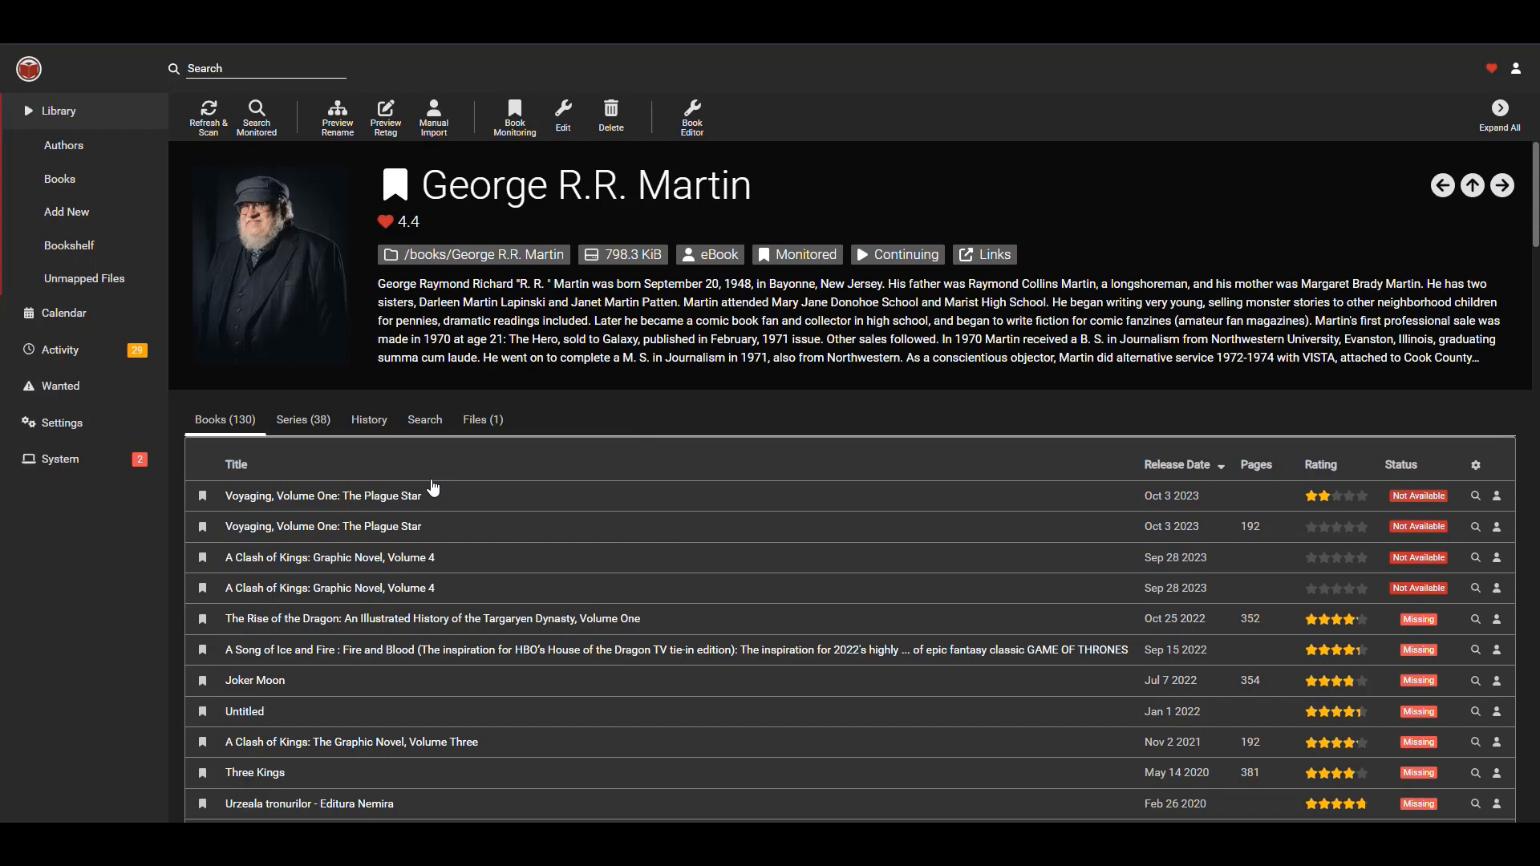
pyautogui.scroll(-1, 957, 426)
pyautogui.scroll(1, 957, 426)
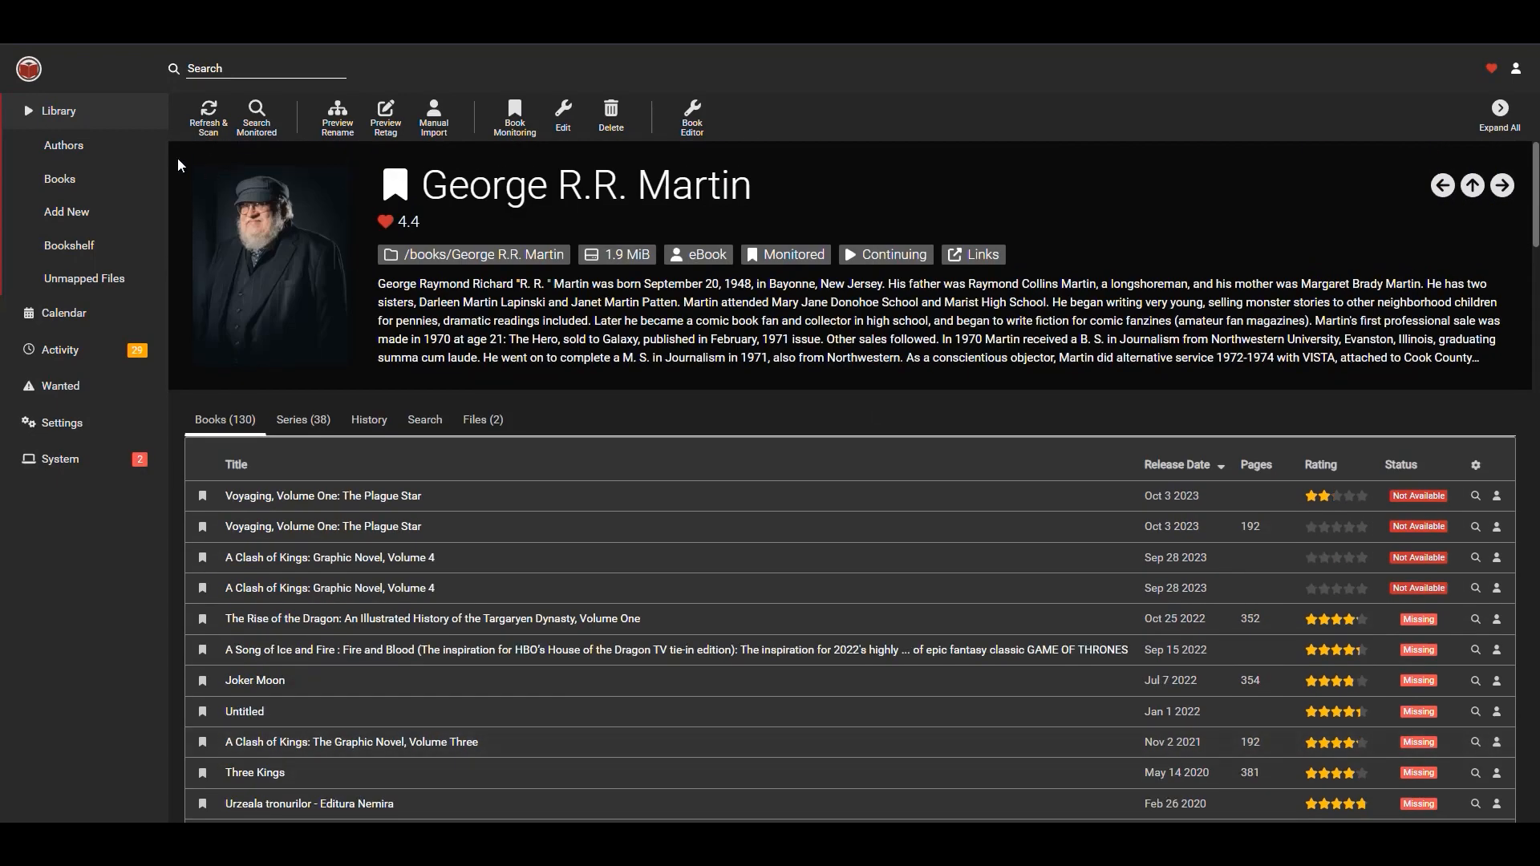
# Widen the Title column in calibre and reload Calibre-Web to see the imported books.
pyautogui.click(94, 121)
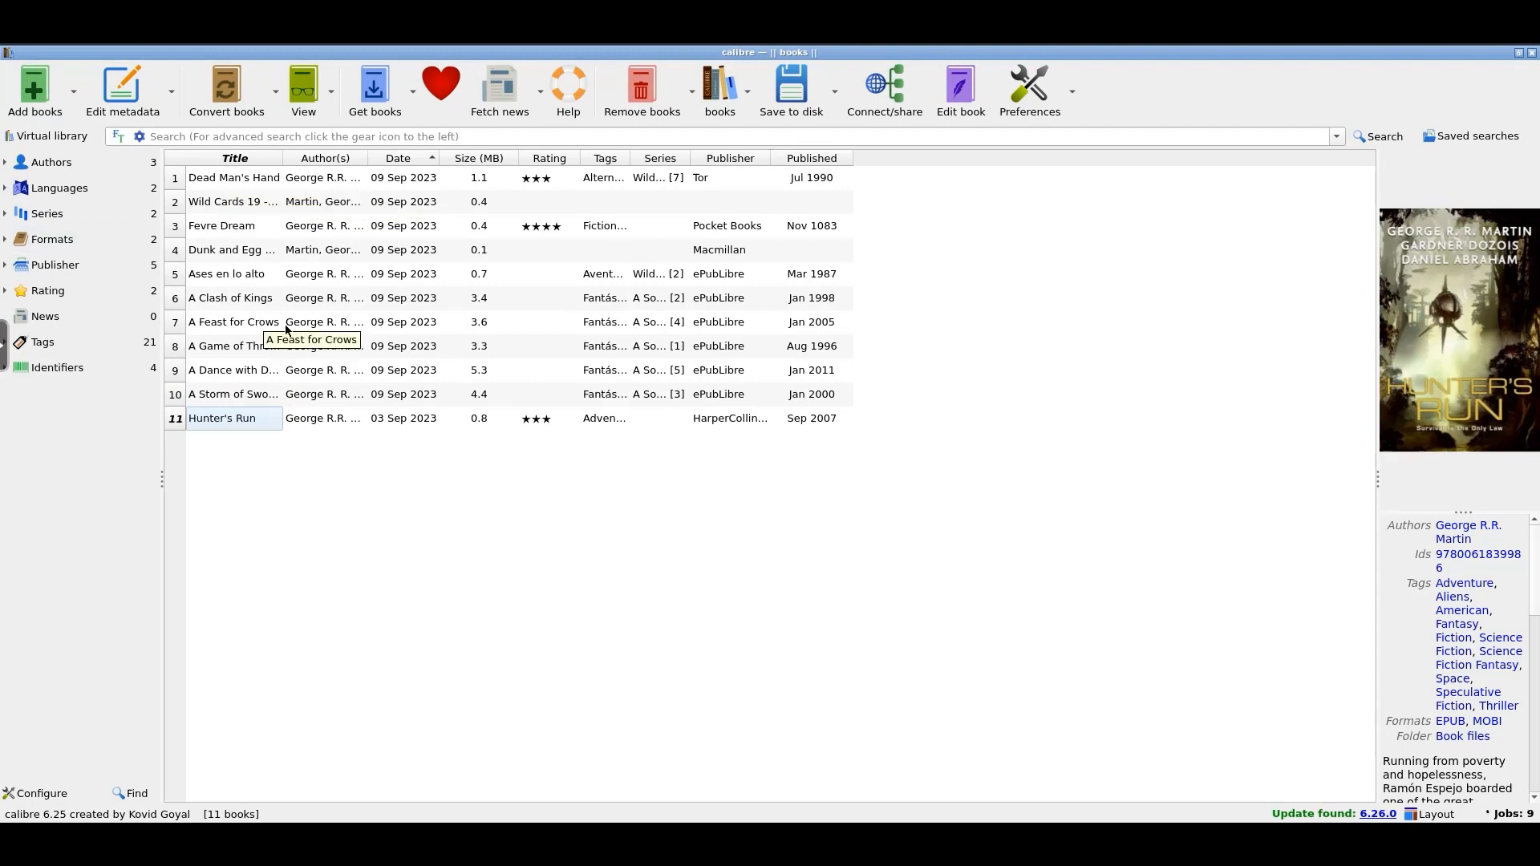
pyautogui.moveTo(282, 160); pyautogui.dragTo(415, 169)
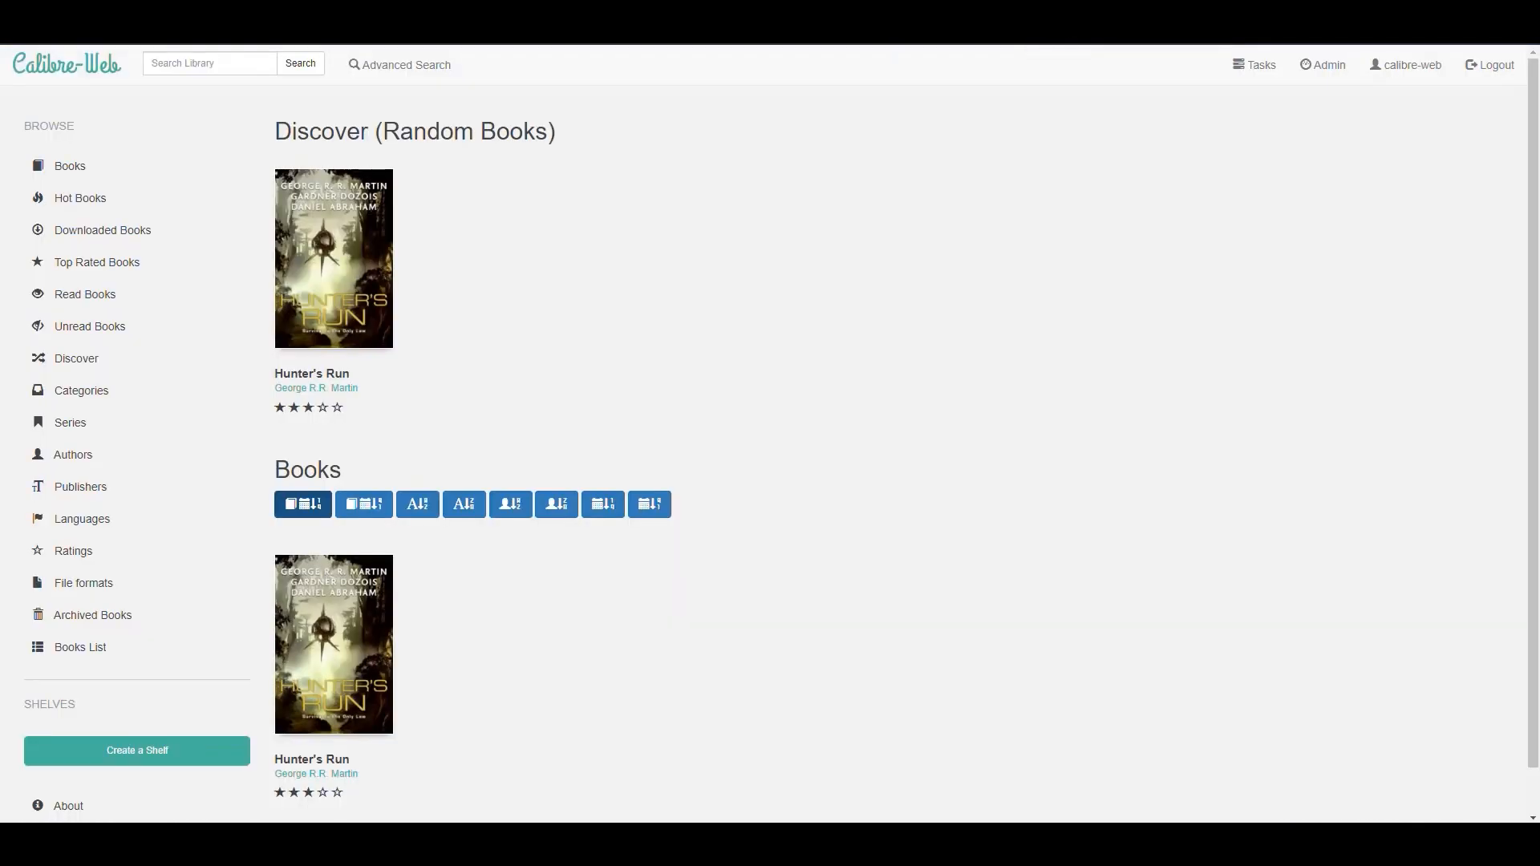
pyautogui.press('F5')
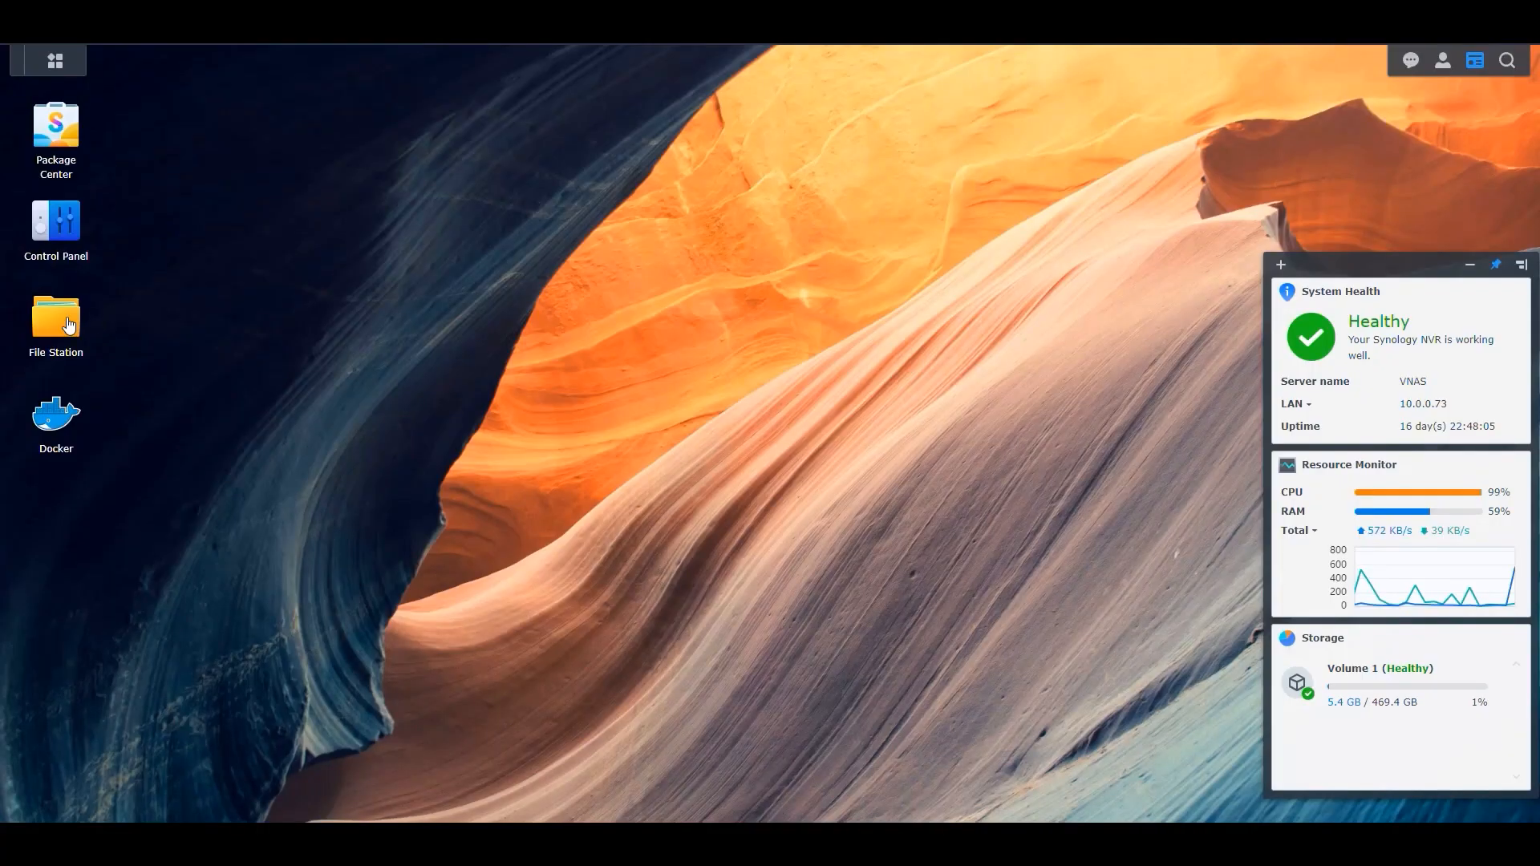
# Browse the Media > Books folder and the George R.R. Martin author folder in File Station.
pyautogui.doubleClick(69, 325)
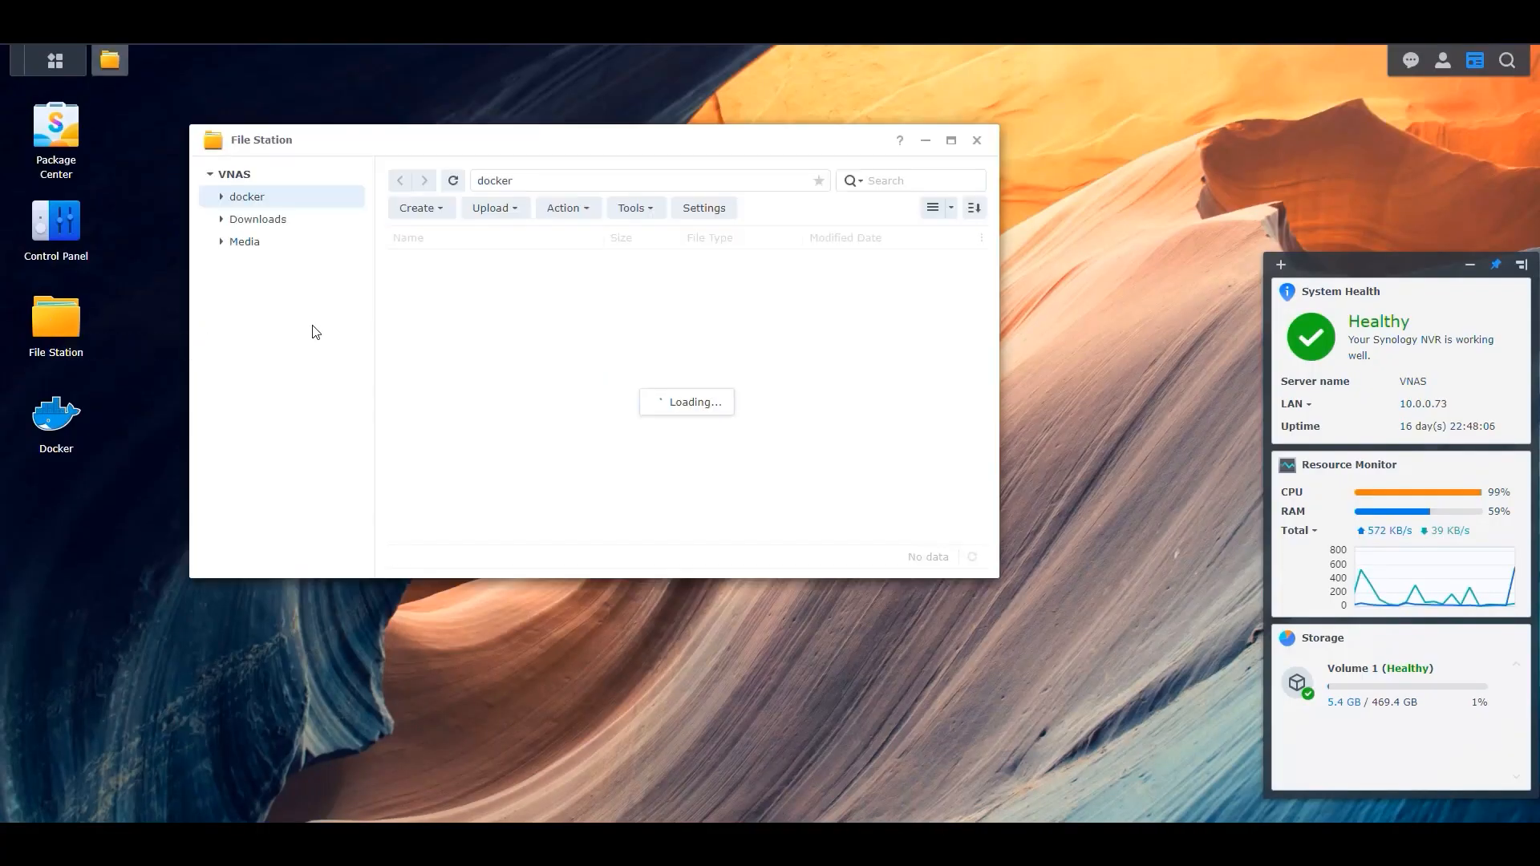
pyautogui.click(249, 243)
pyautogui.doubleClick(440, 285)
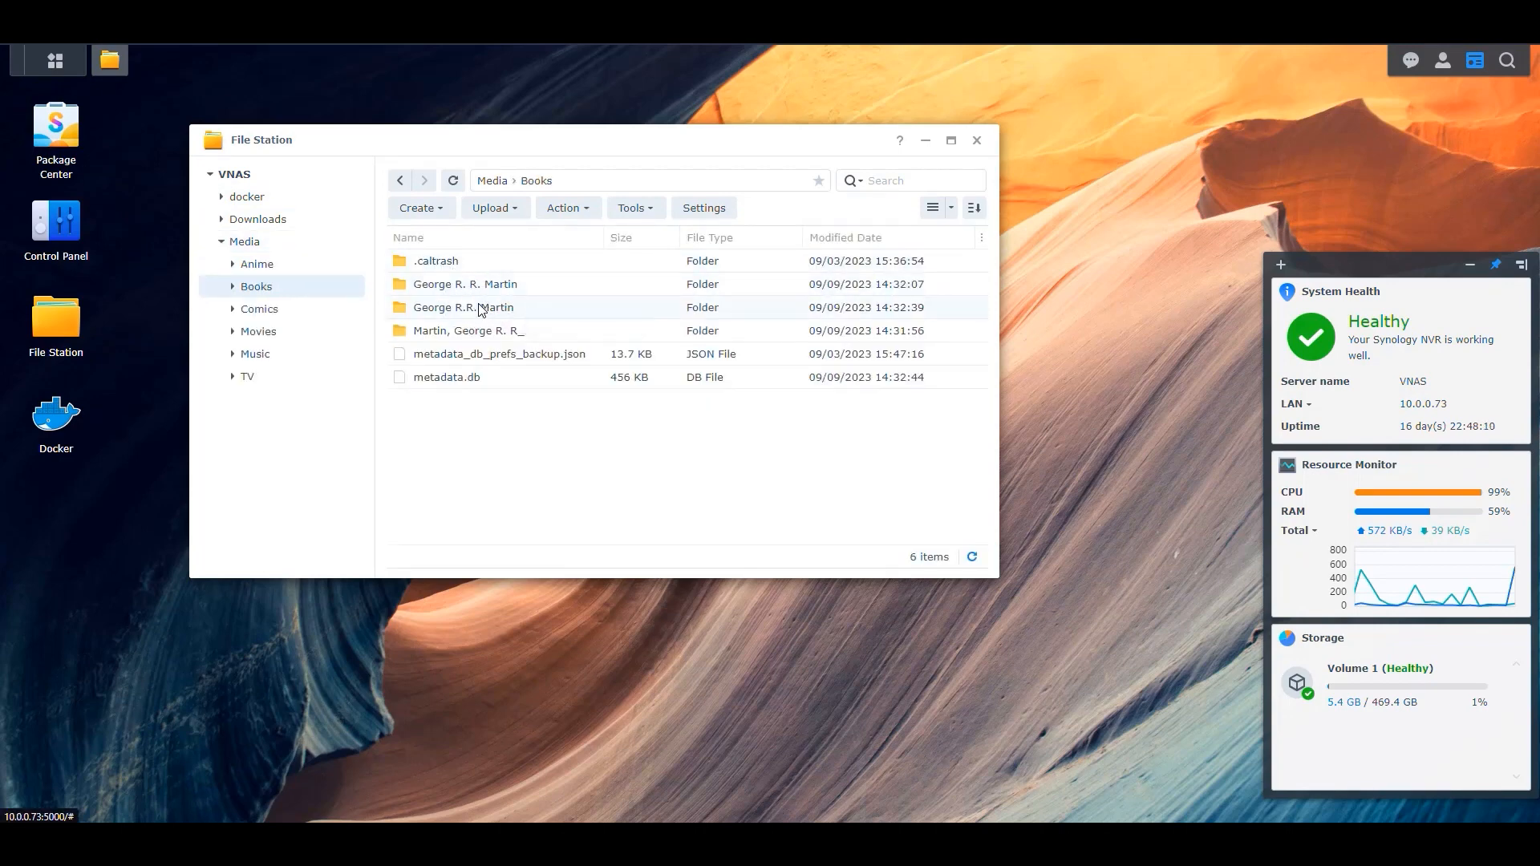
pyautogui.doubleClick(472, 309)
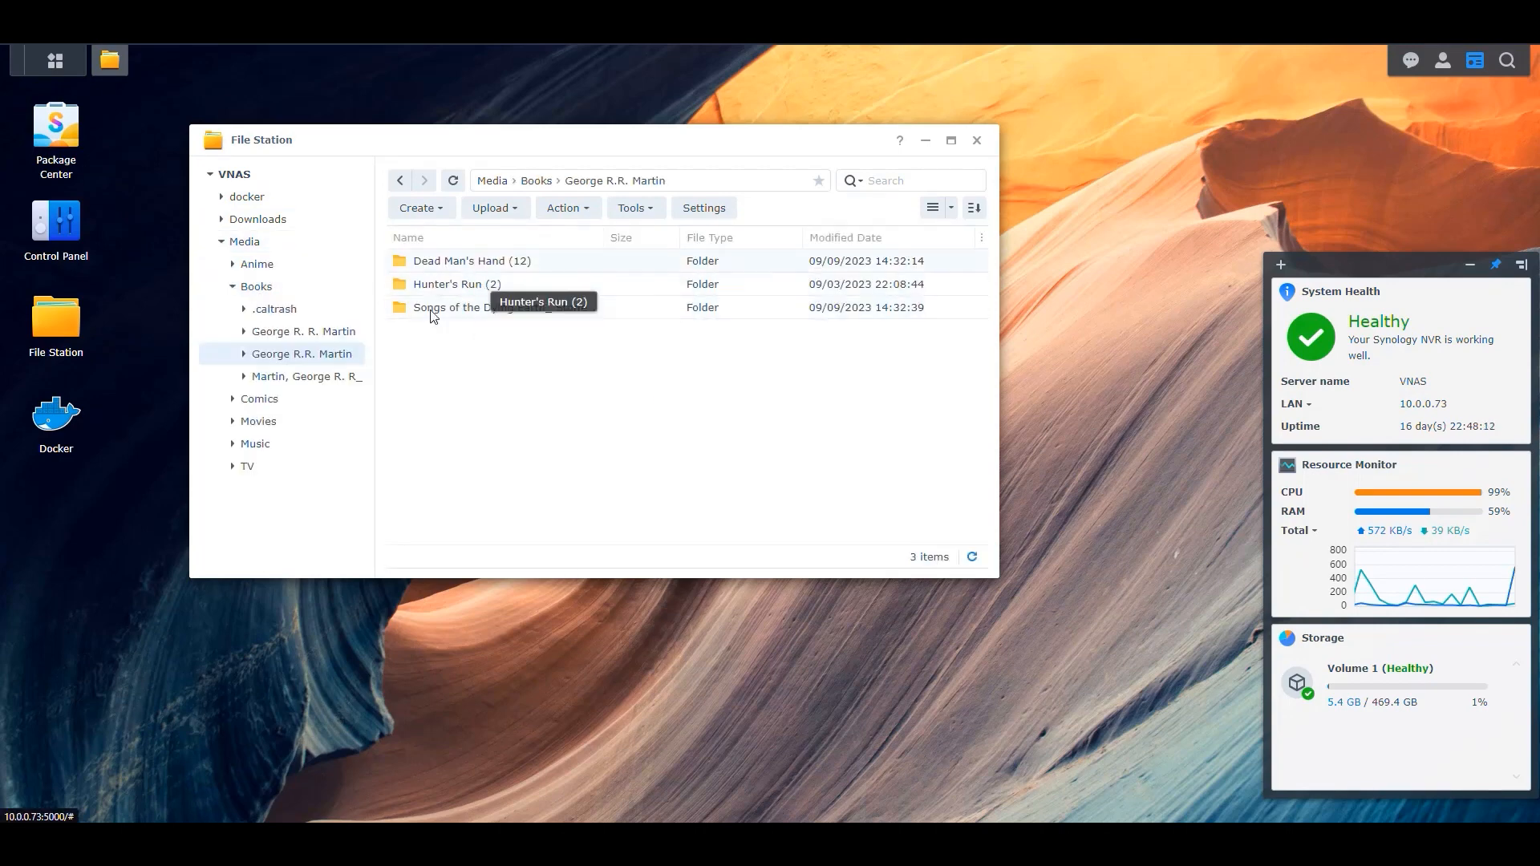
pyautogui.click(399, 180)
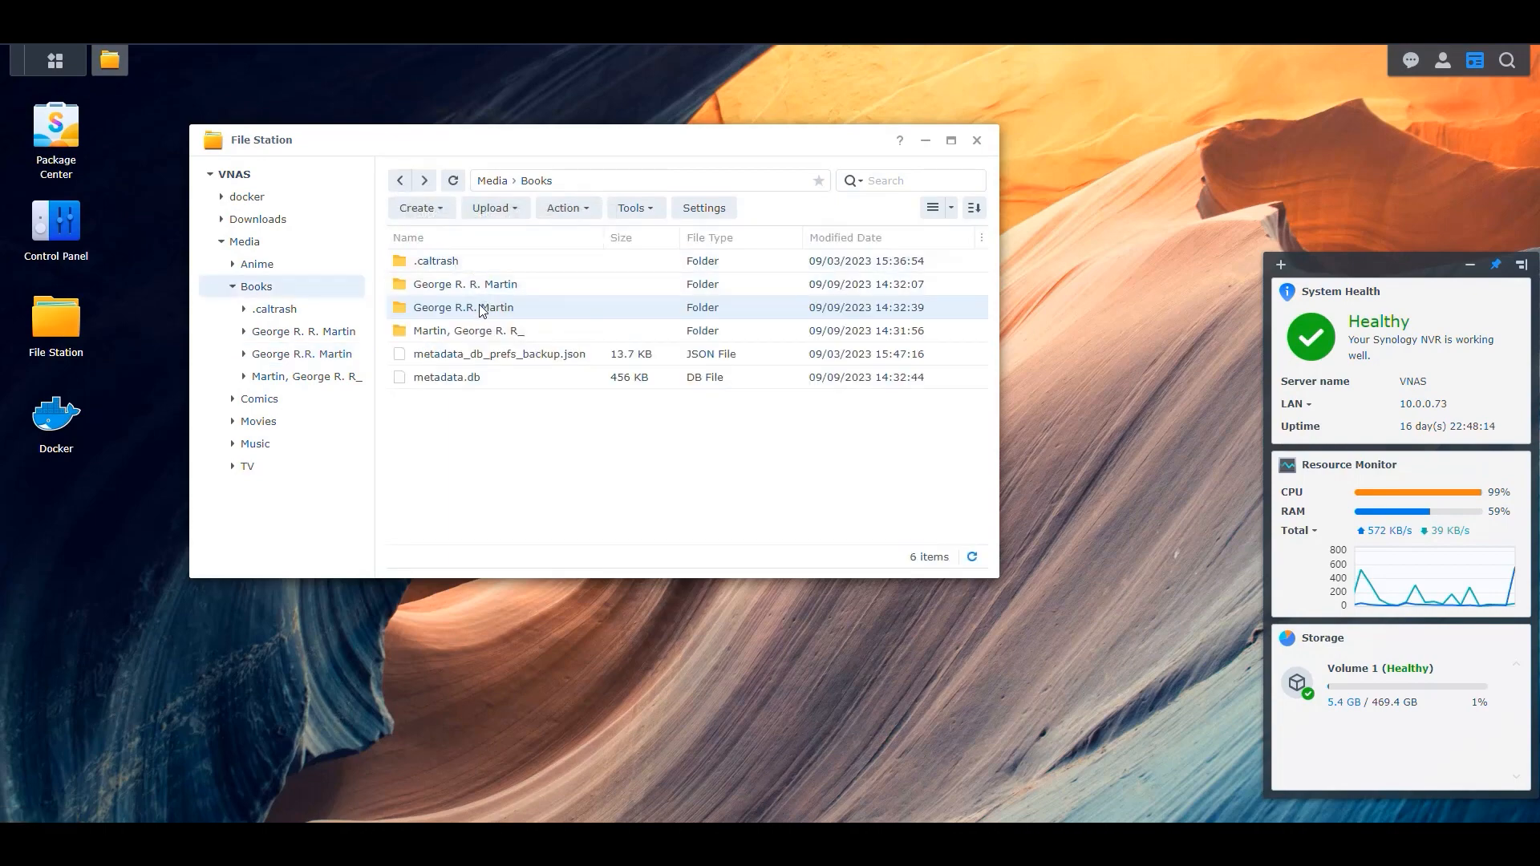
# Open the George R.R. Martin folder, go back to Books, and close File Station.
pyautogui.doubleClick(481, 310)
pyautogui.click(399, 181)
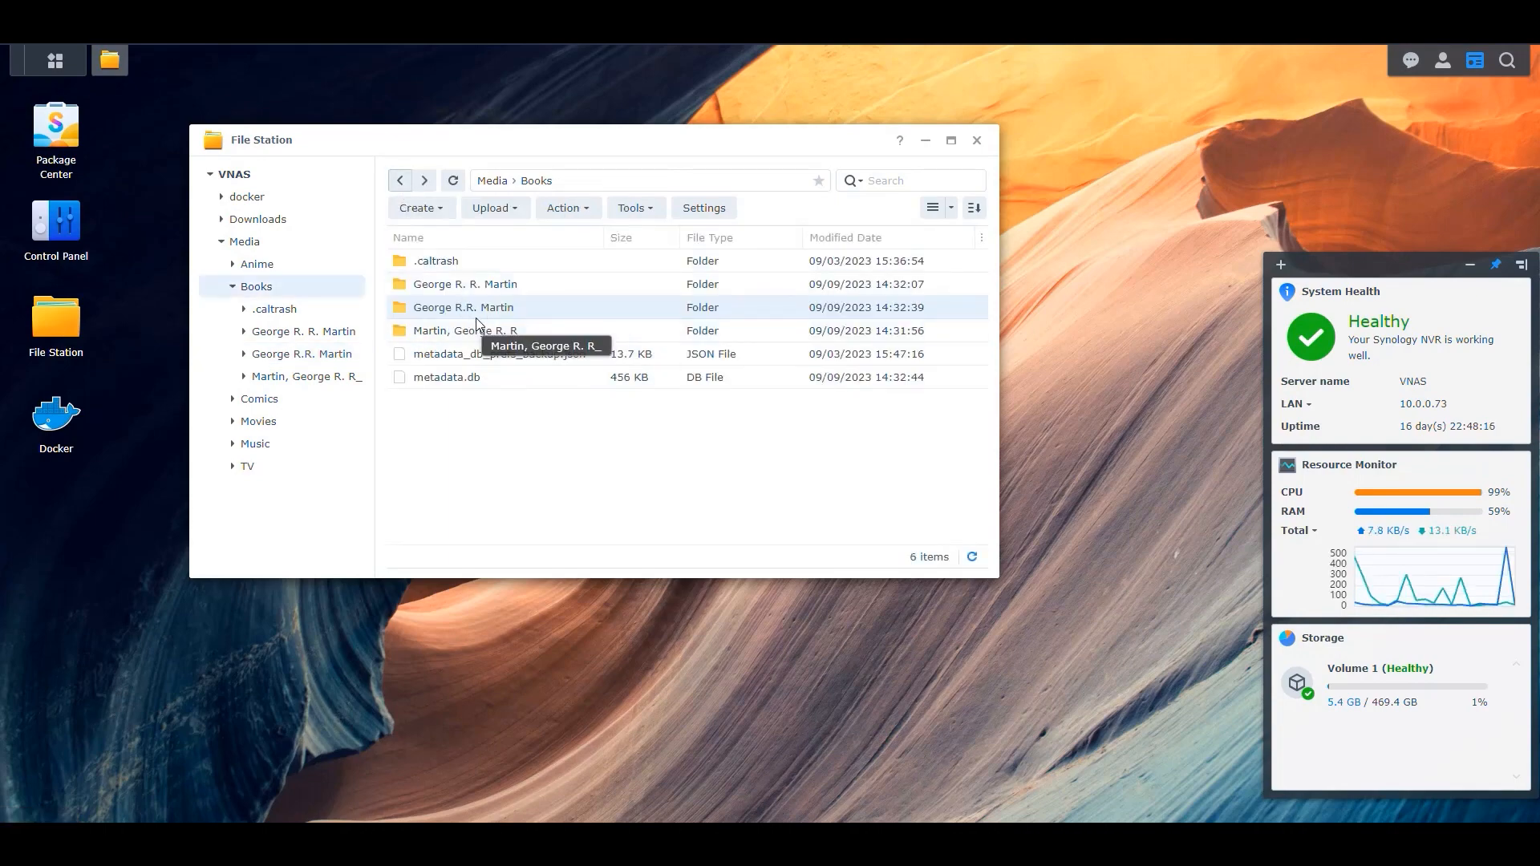
pyautogui.click(977, 140)
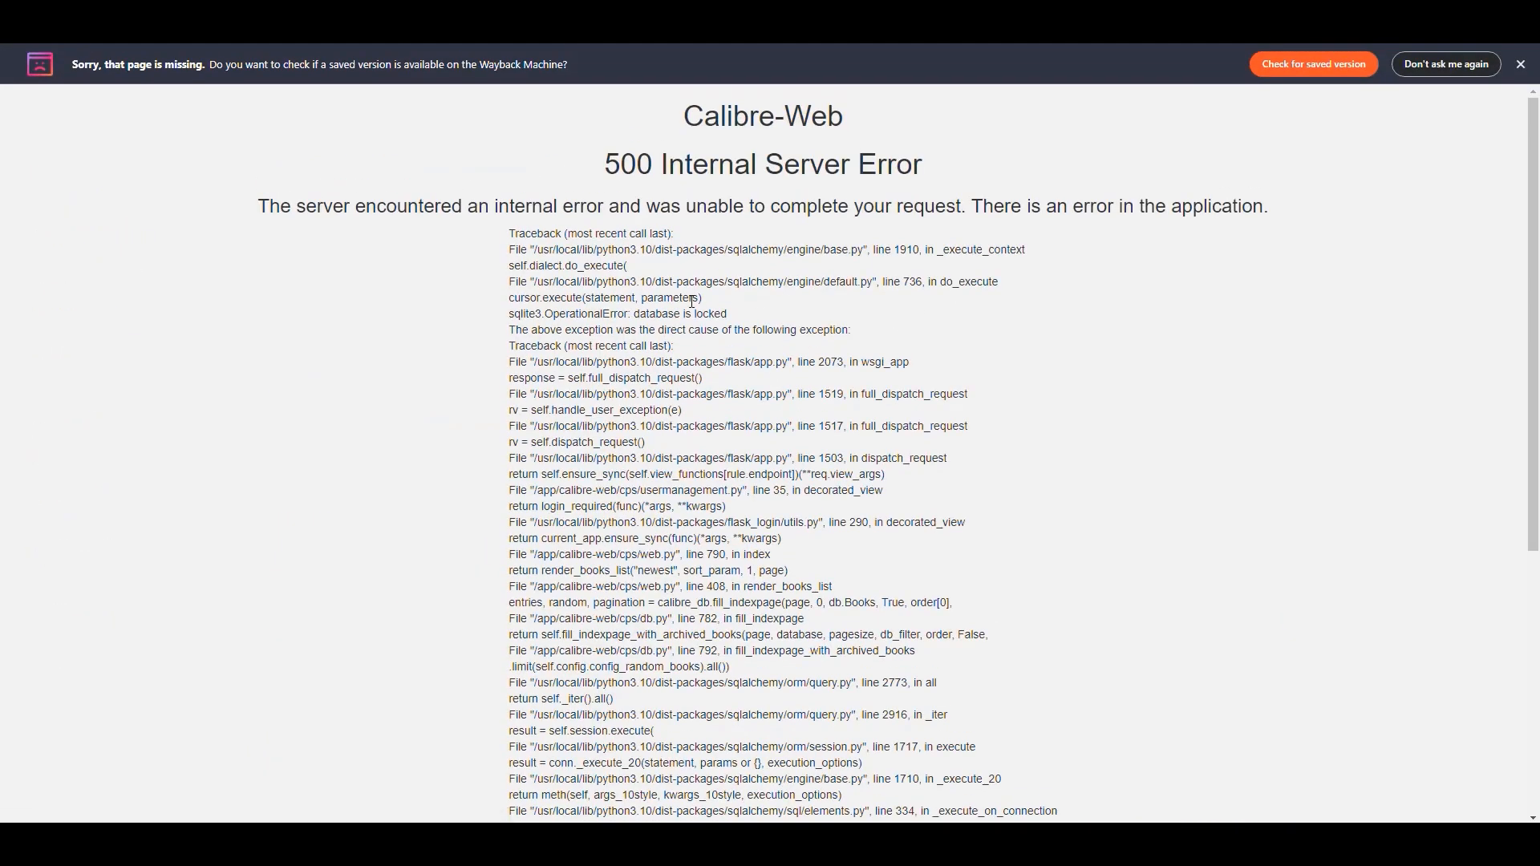
# Open A Storm of Swords' details in Calibre-Web and read it in the browser.
pyautogui.click(1521, 64)
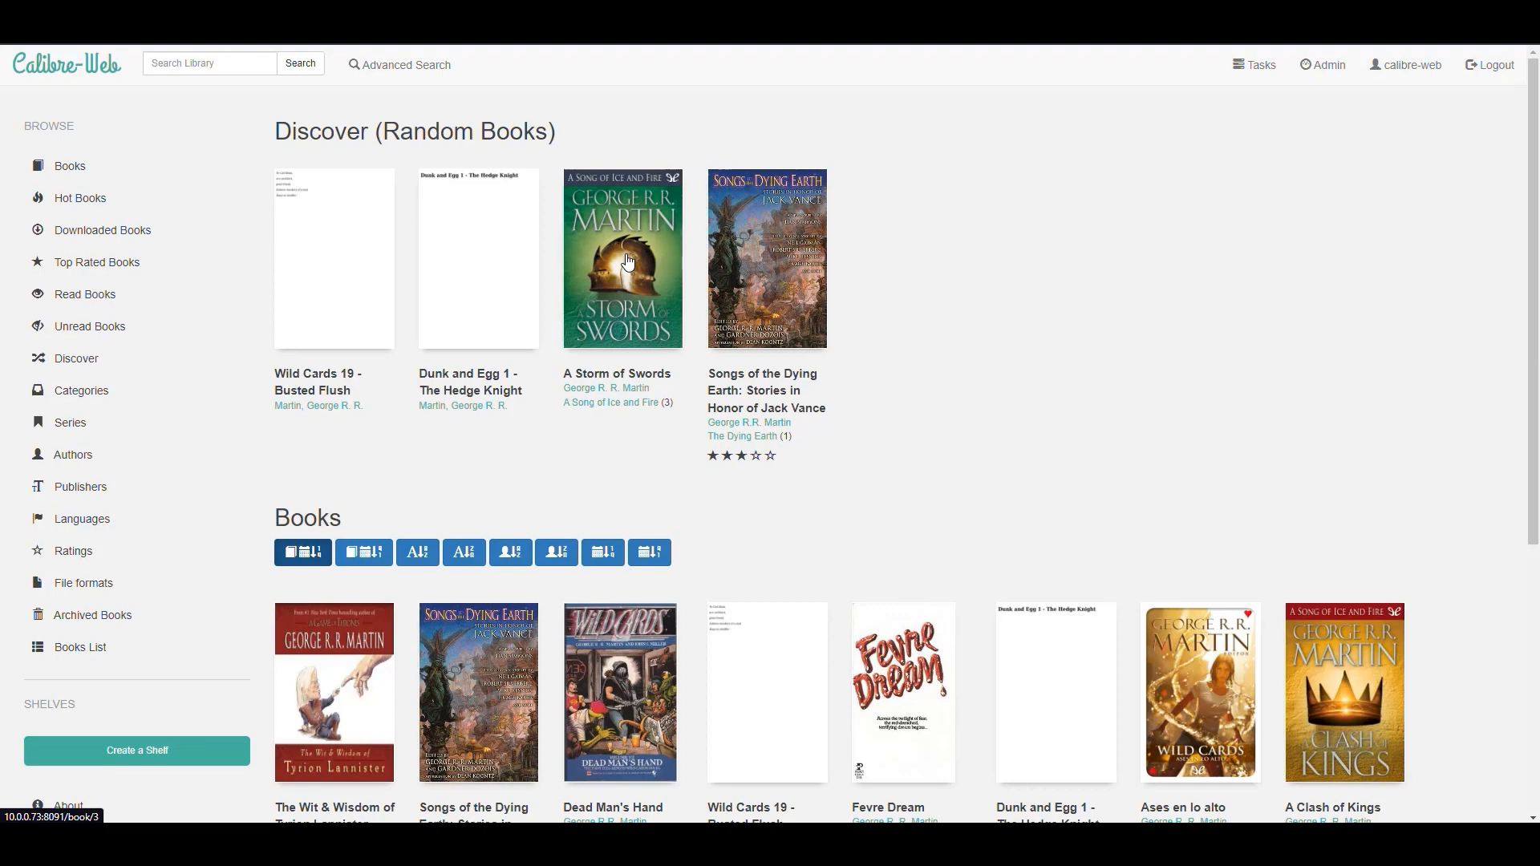
pyautogui.click(624, 279)
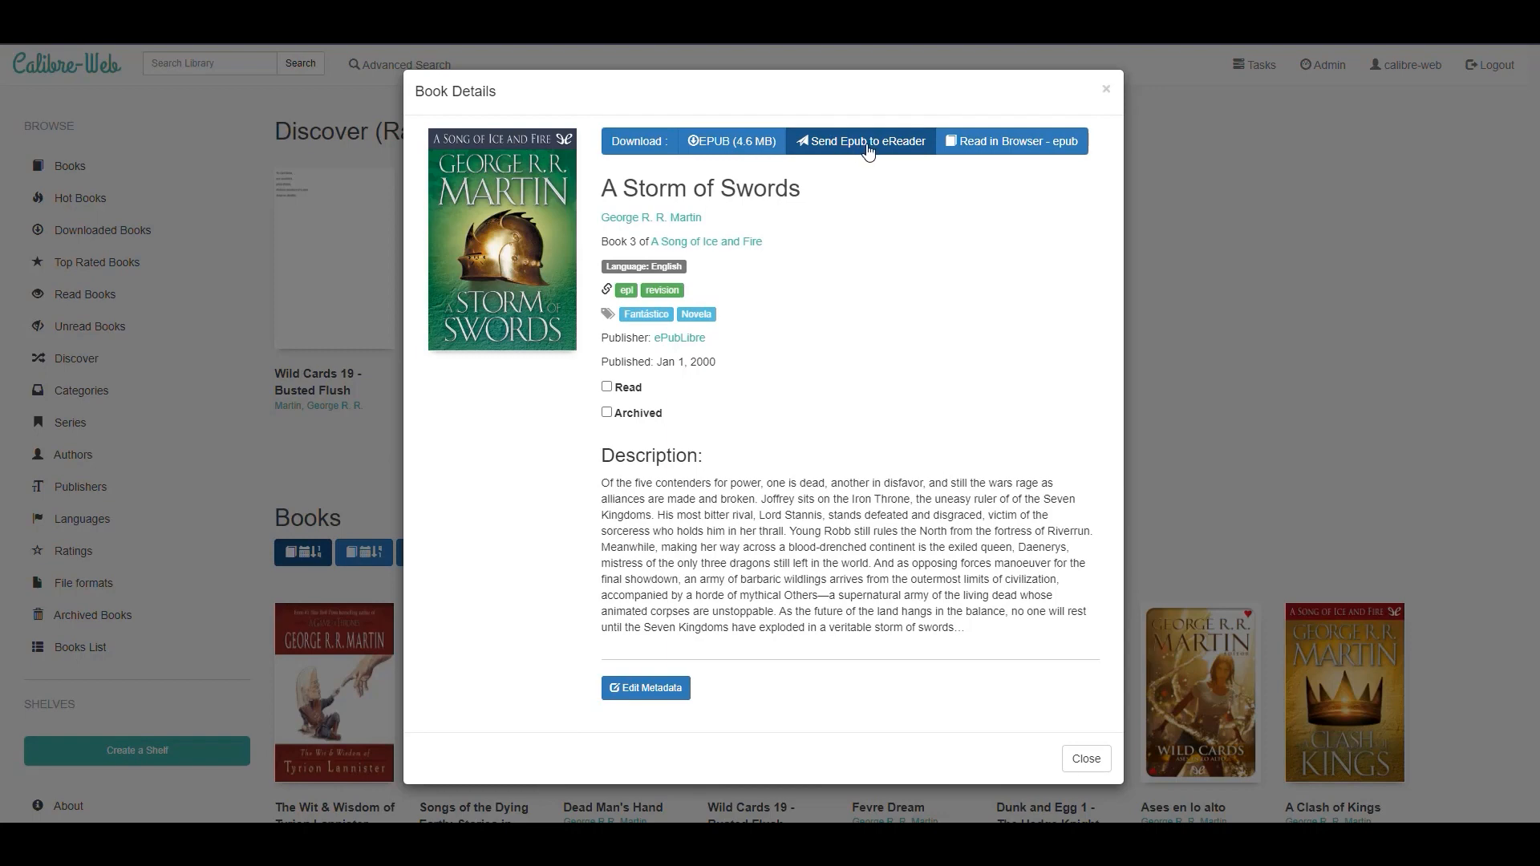
pyautogui.click(1017, 146)
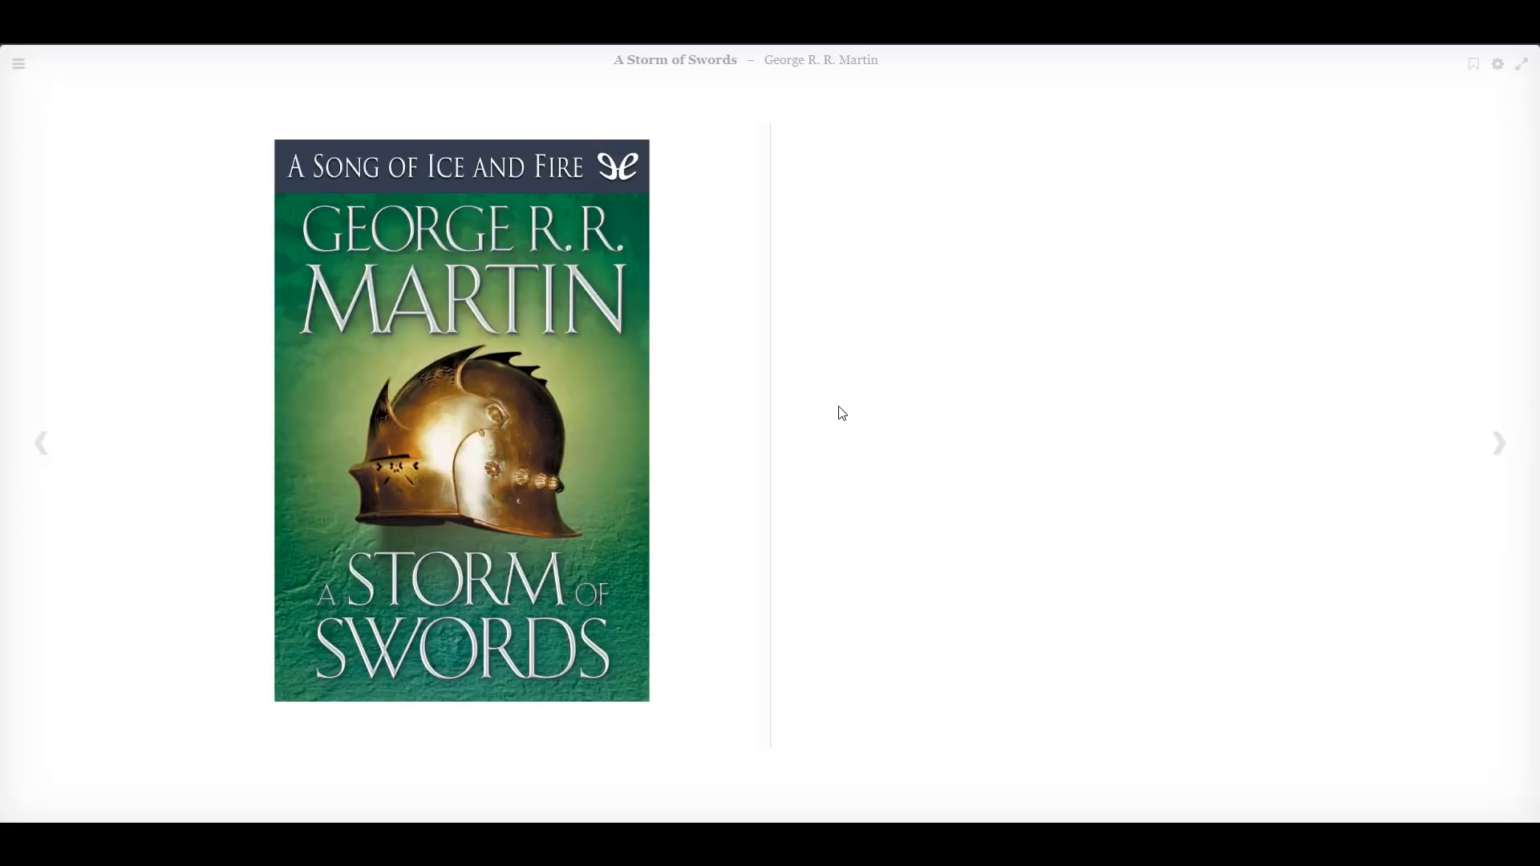
# Page through A Storm of Swords in the reader, then close the reader and the book details.
pyautogui.press('Right')
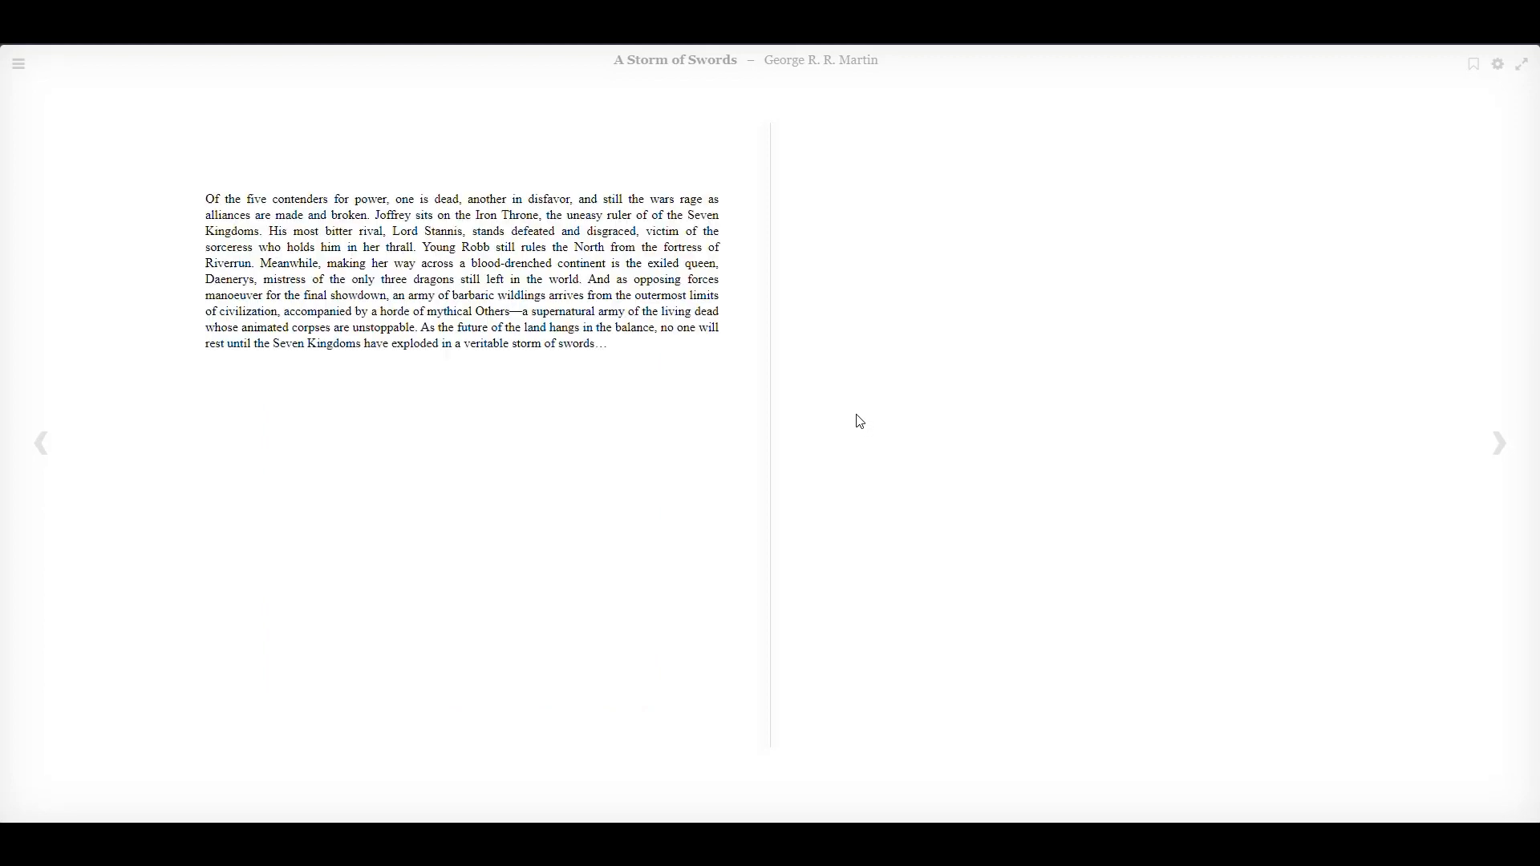
pyautogui.press('Right')
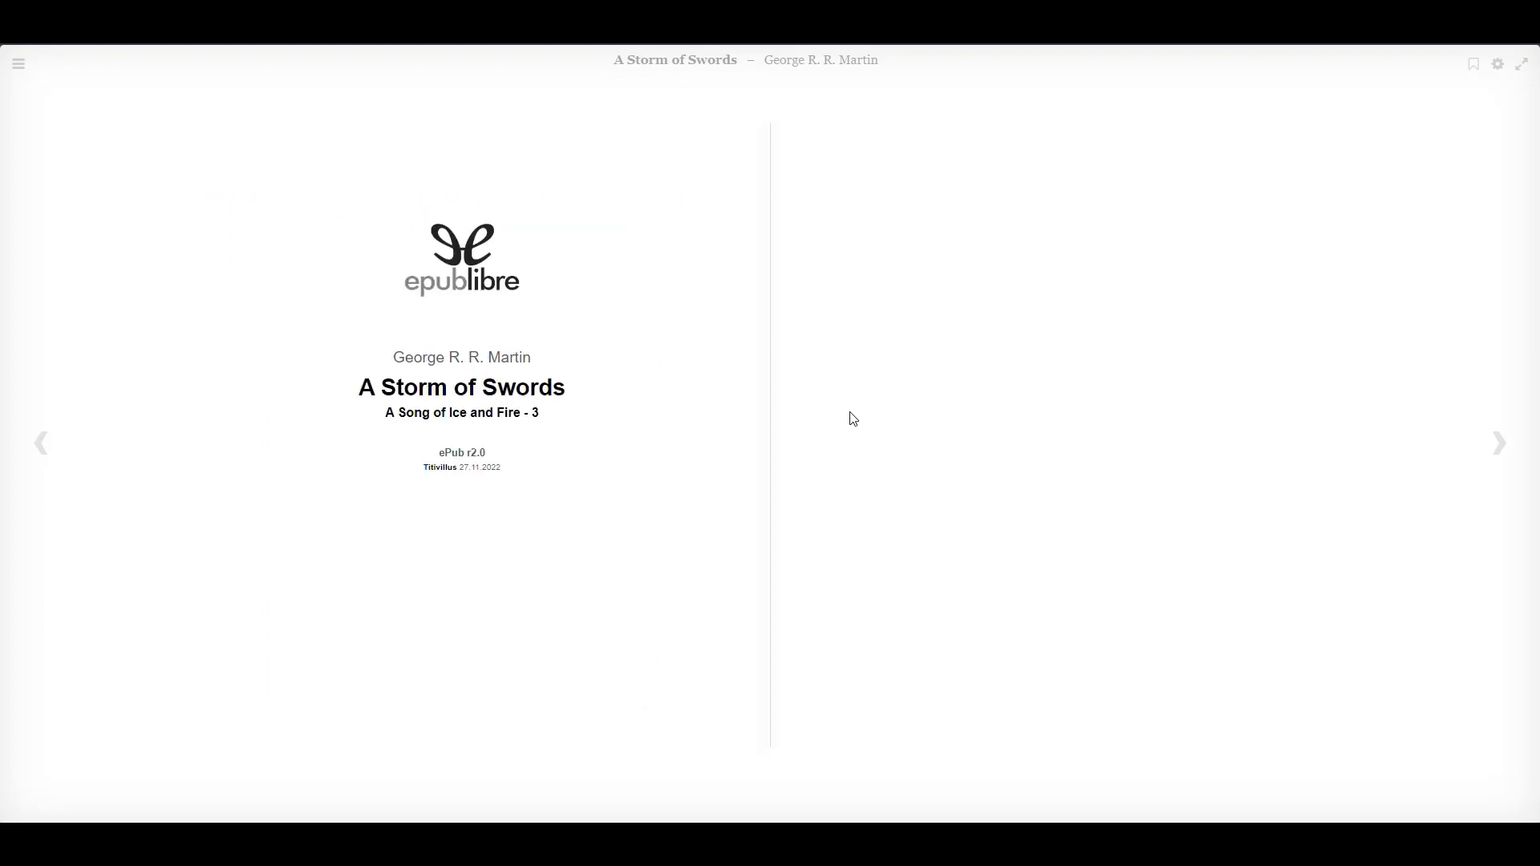
pyautogui.press('Right')
pyautogui.press('Right')
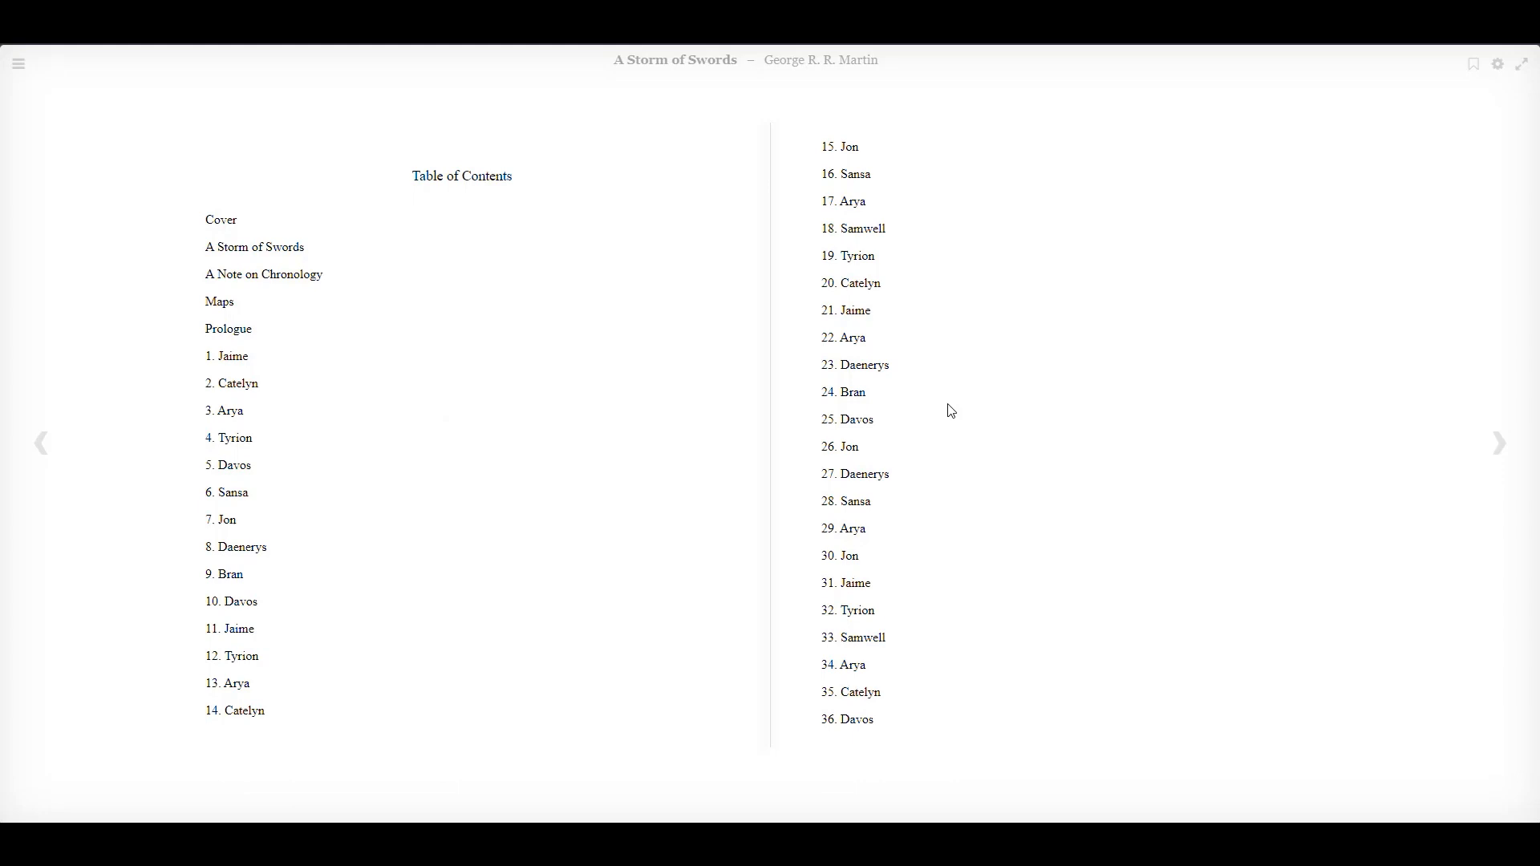
pyautogui.press('Right')
pyautogui.press('Right')
pyautogui.press('Right')
pyautogui.press('Right')
pyautogui.press('Right')
pyautogui.press('Right')
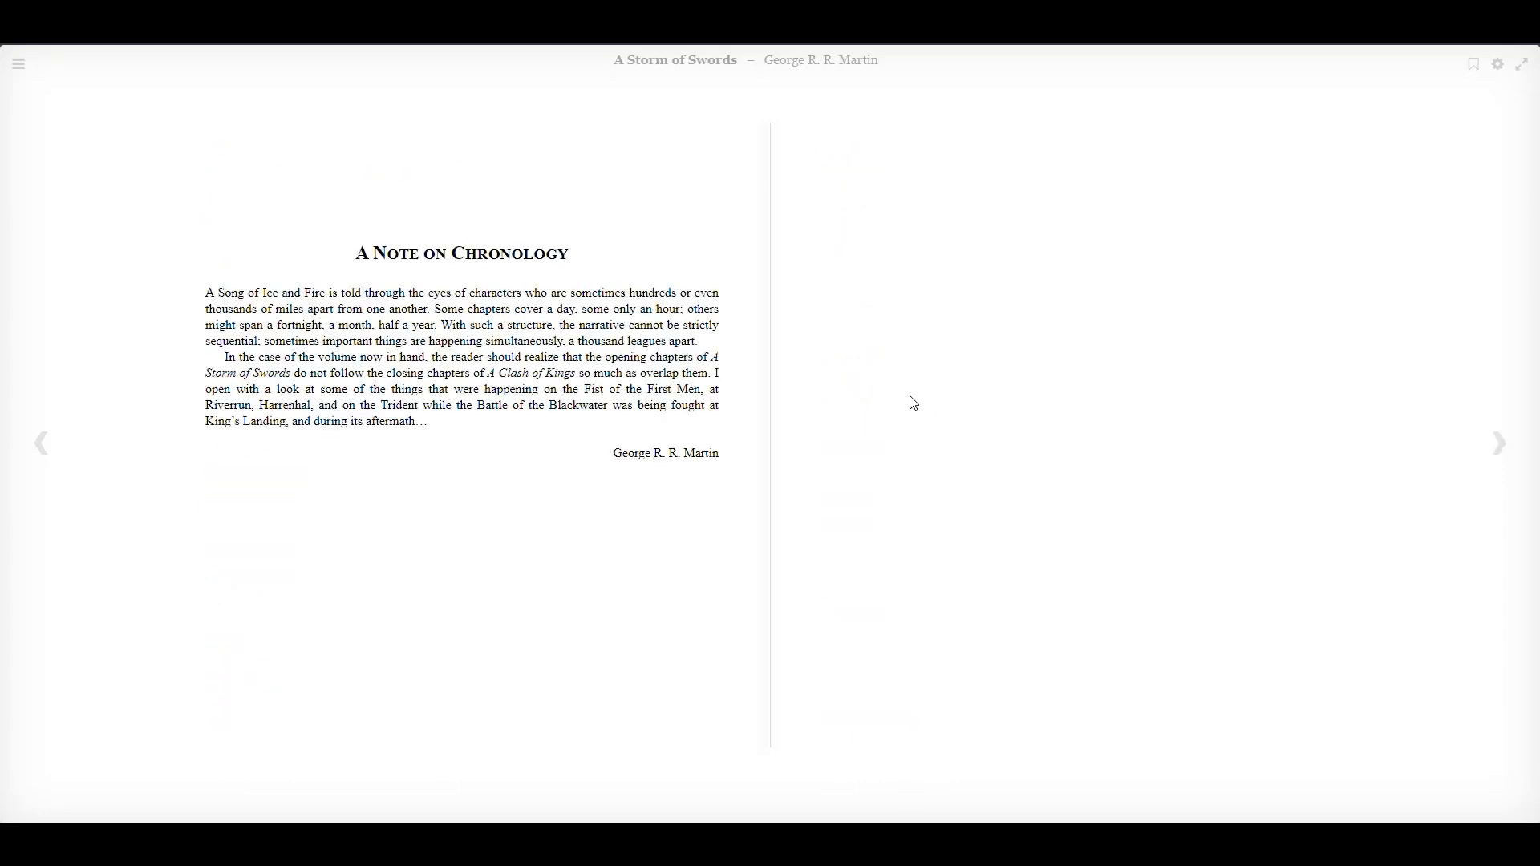
pyautogui.press('Left')
pyautogui.press('Left')
pyautogui.press('Left')
pyautogui.press('Left')
pyautogui.press('Left')
pyautogui.press('Left')
pyautogui.press('Left')
pyautogui.press('Left')
pyautogui.press('Left')
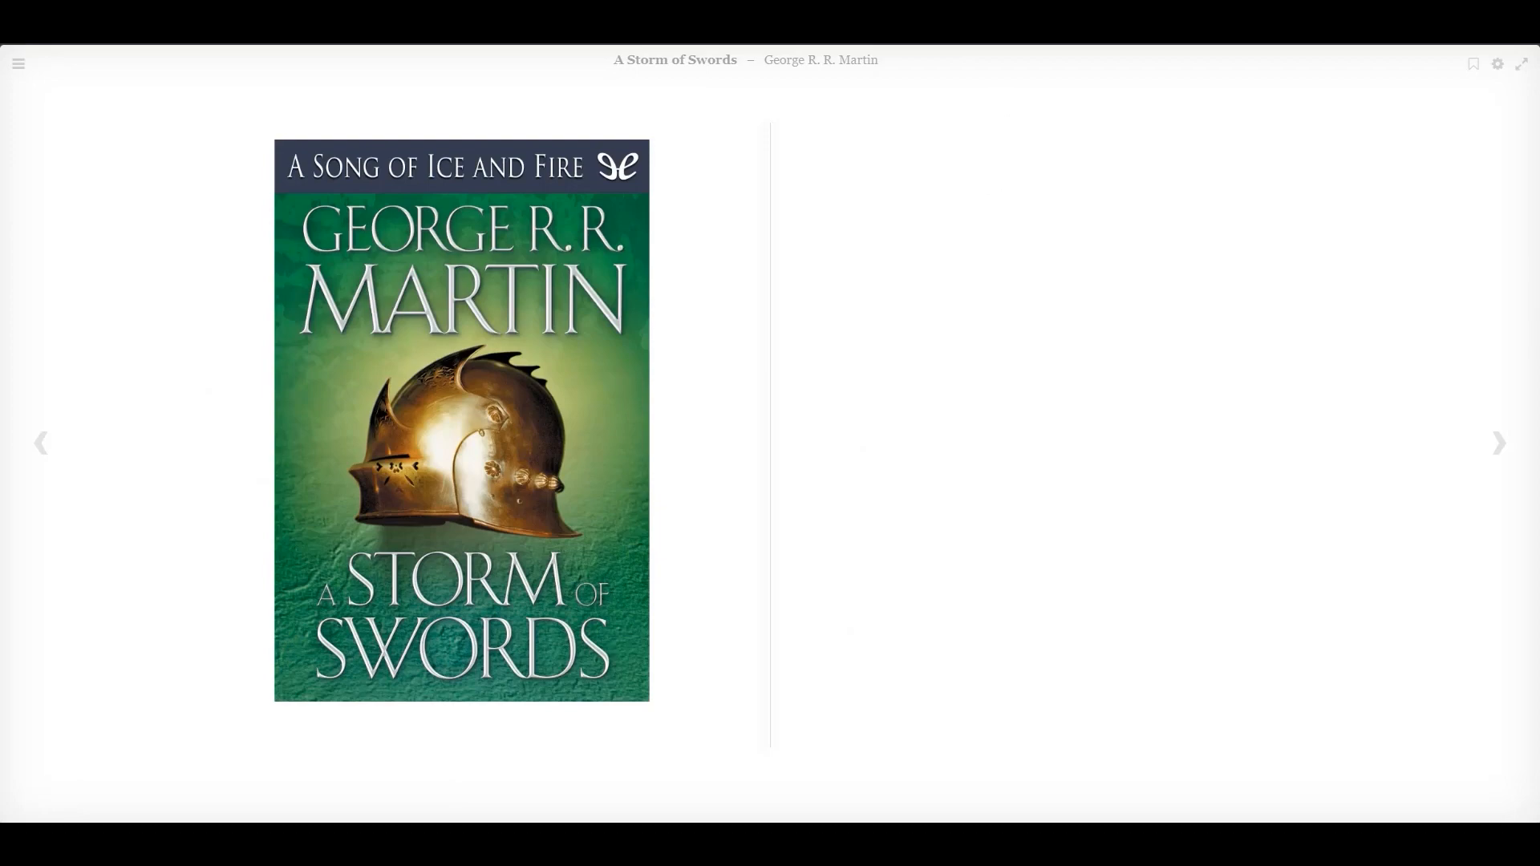
pyautogui.hotkey('ctrl', 'w')
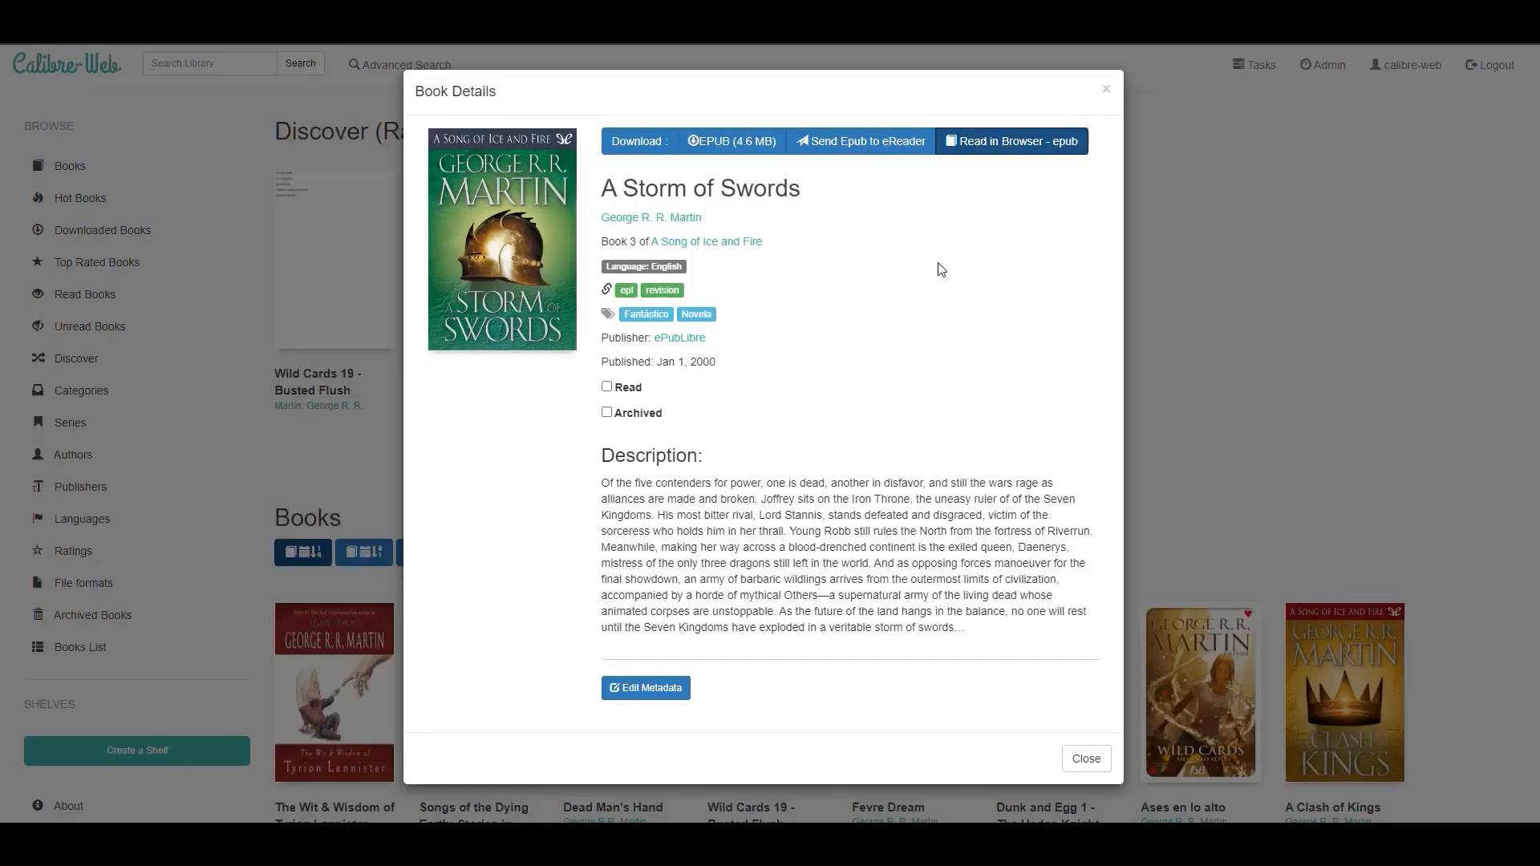
pyautogui.click(1106, 90)
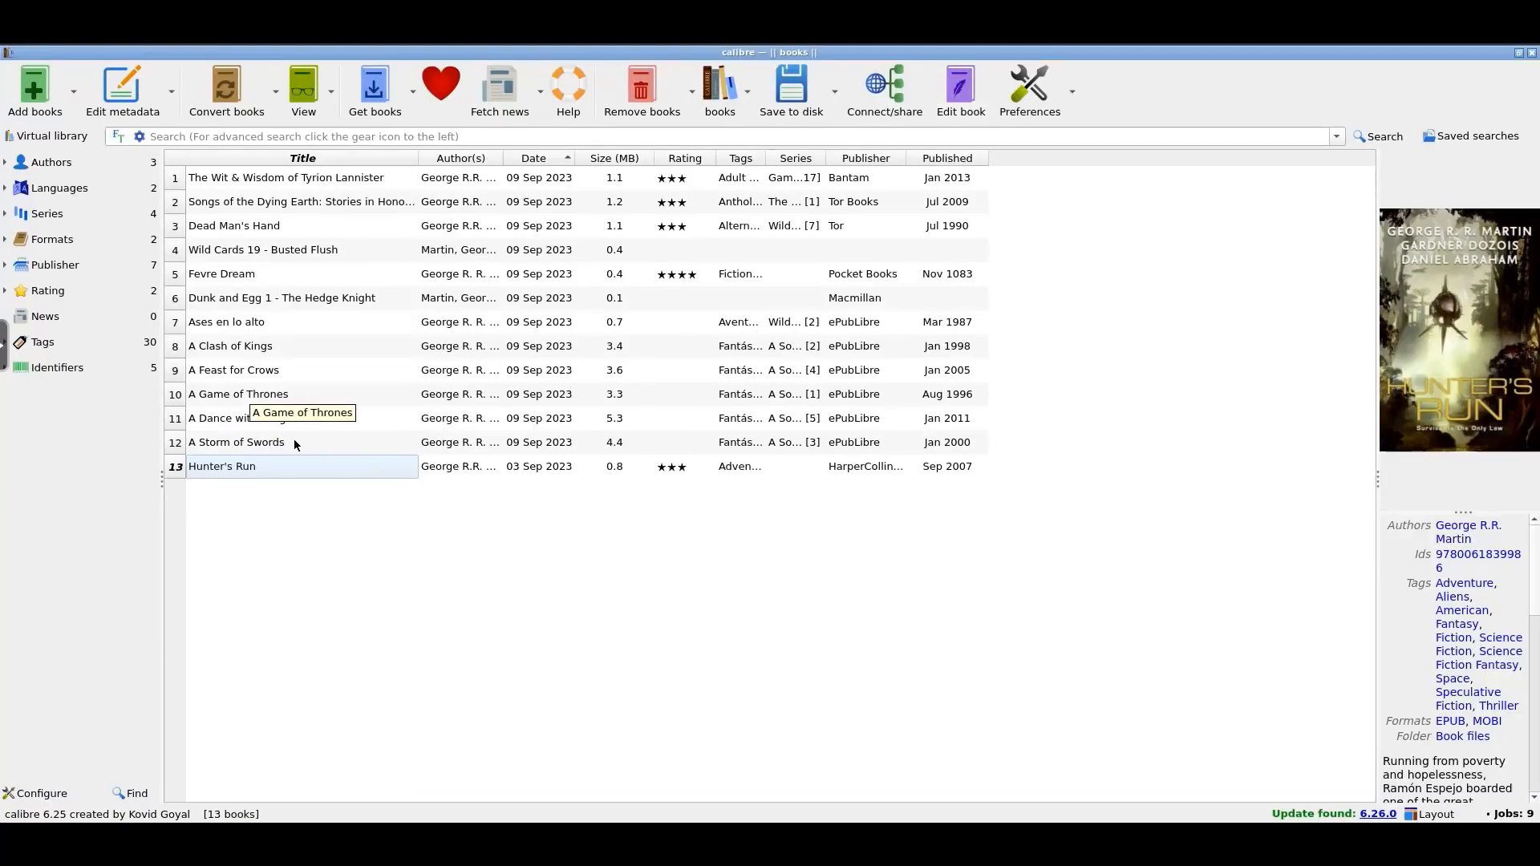
# Explore the conversion and context-menu options for A Game of Thrones in calibre without choosing any.
pyautogui.click(258, 398)
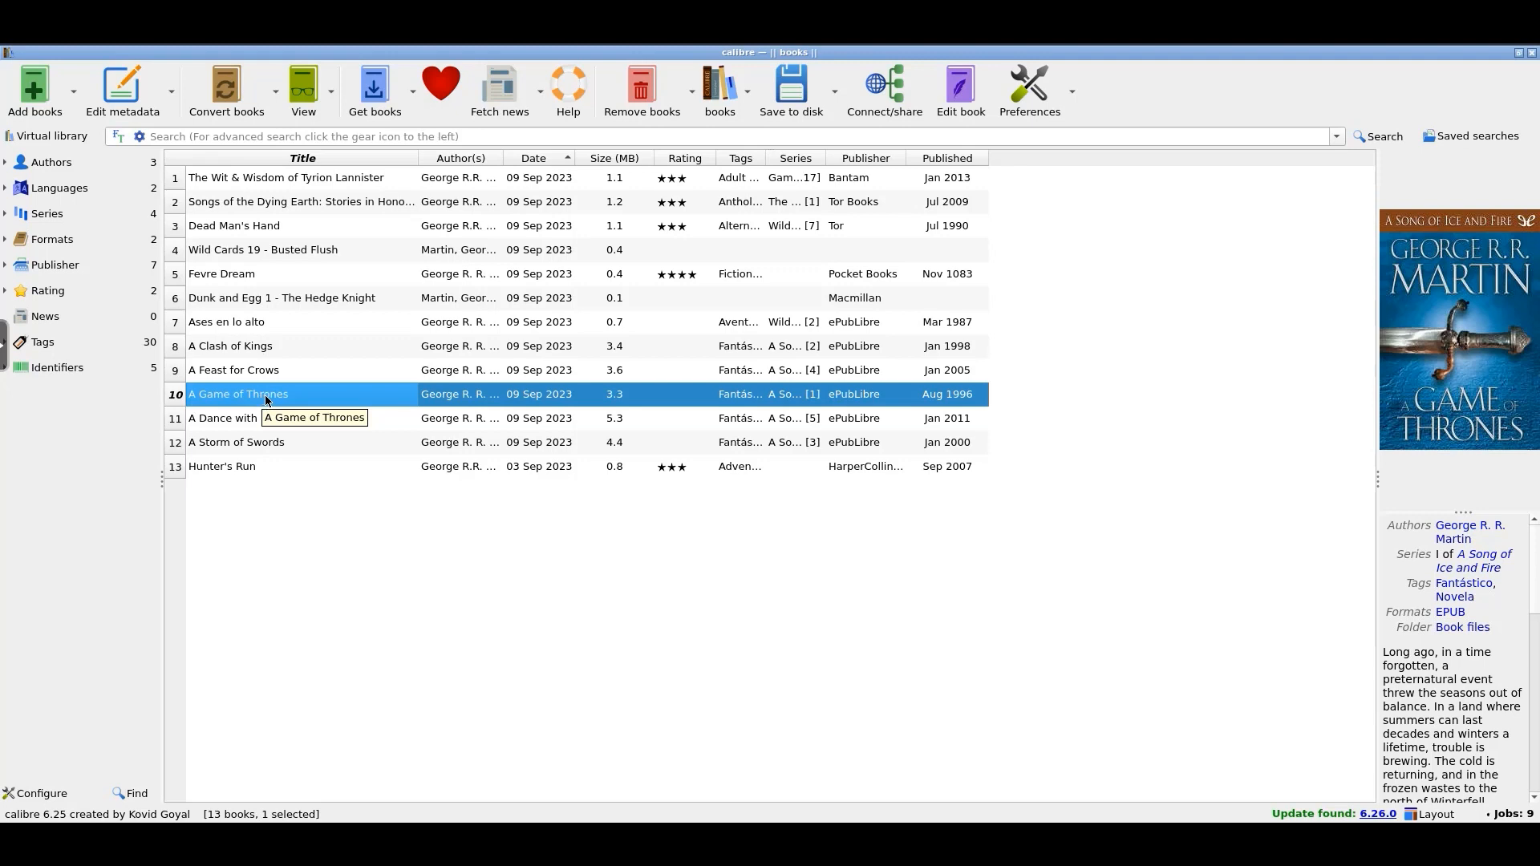
pyautogui.click(280, 95)
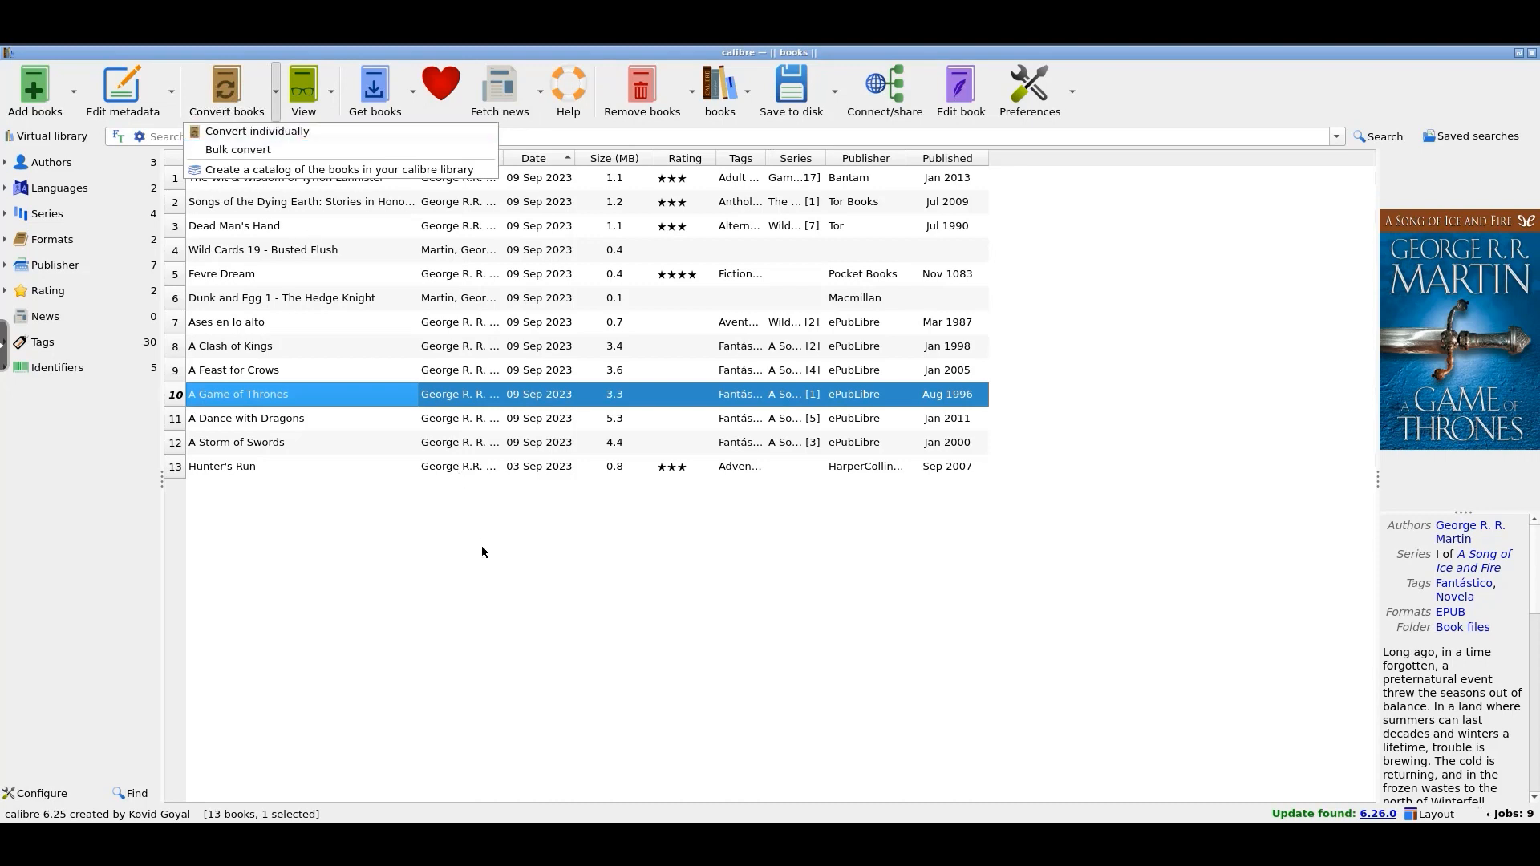
pyautogui.click(476, 577)
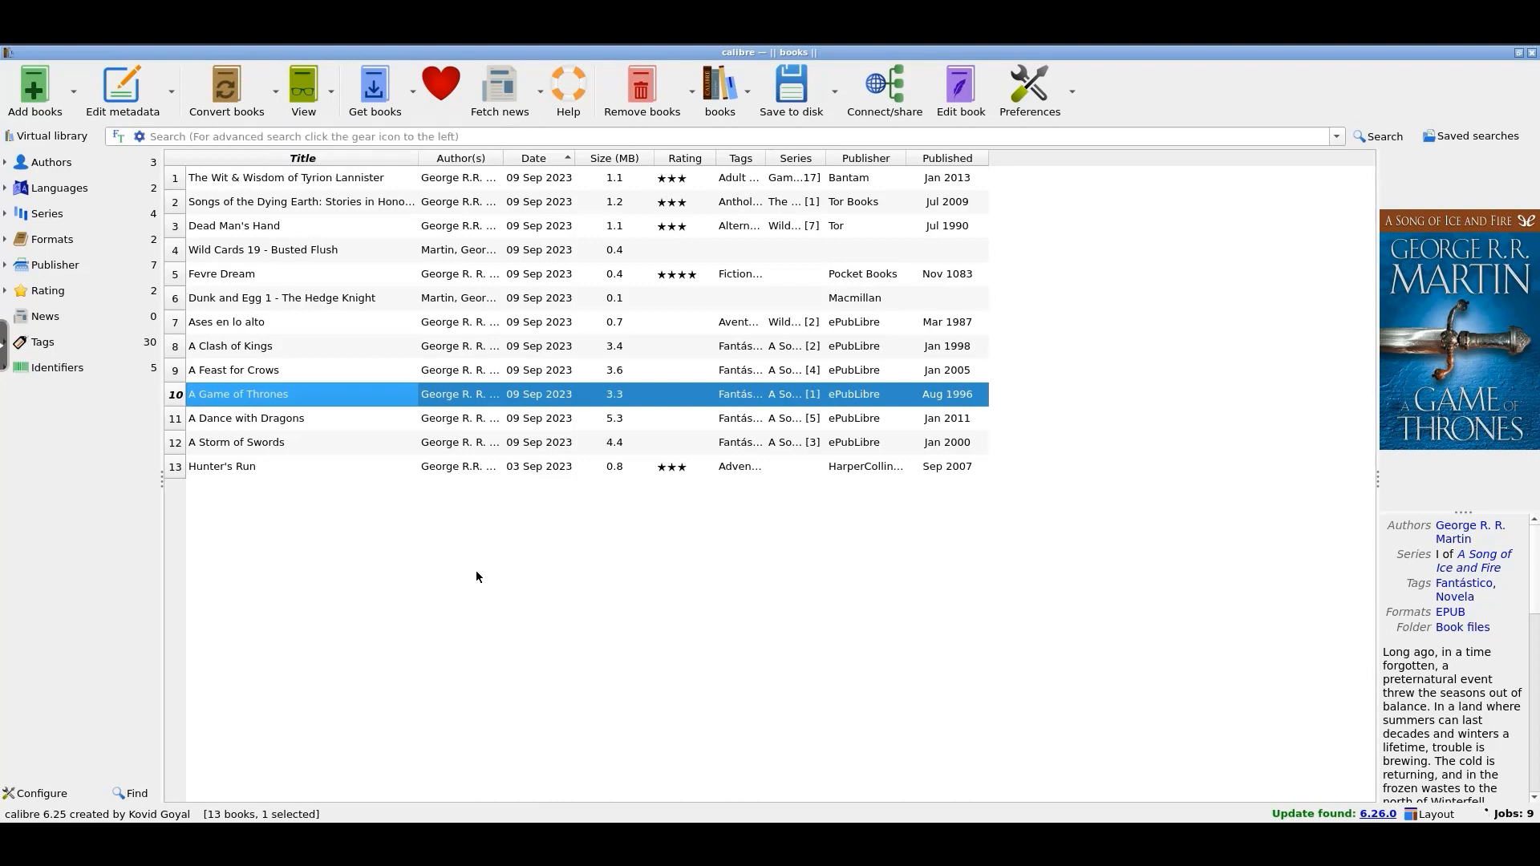
pyautogui.rightClick(288, 400)
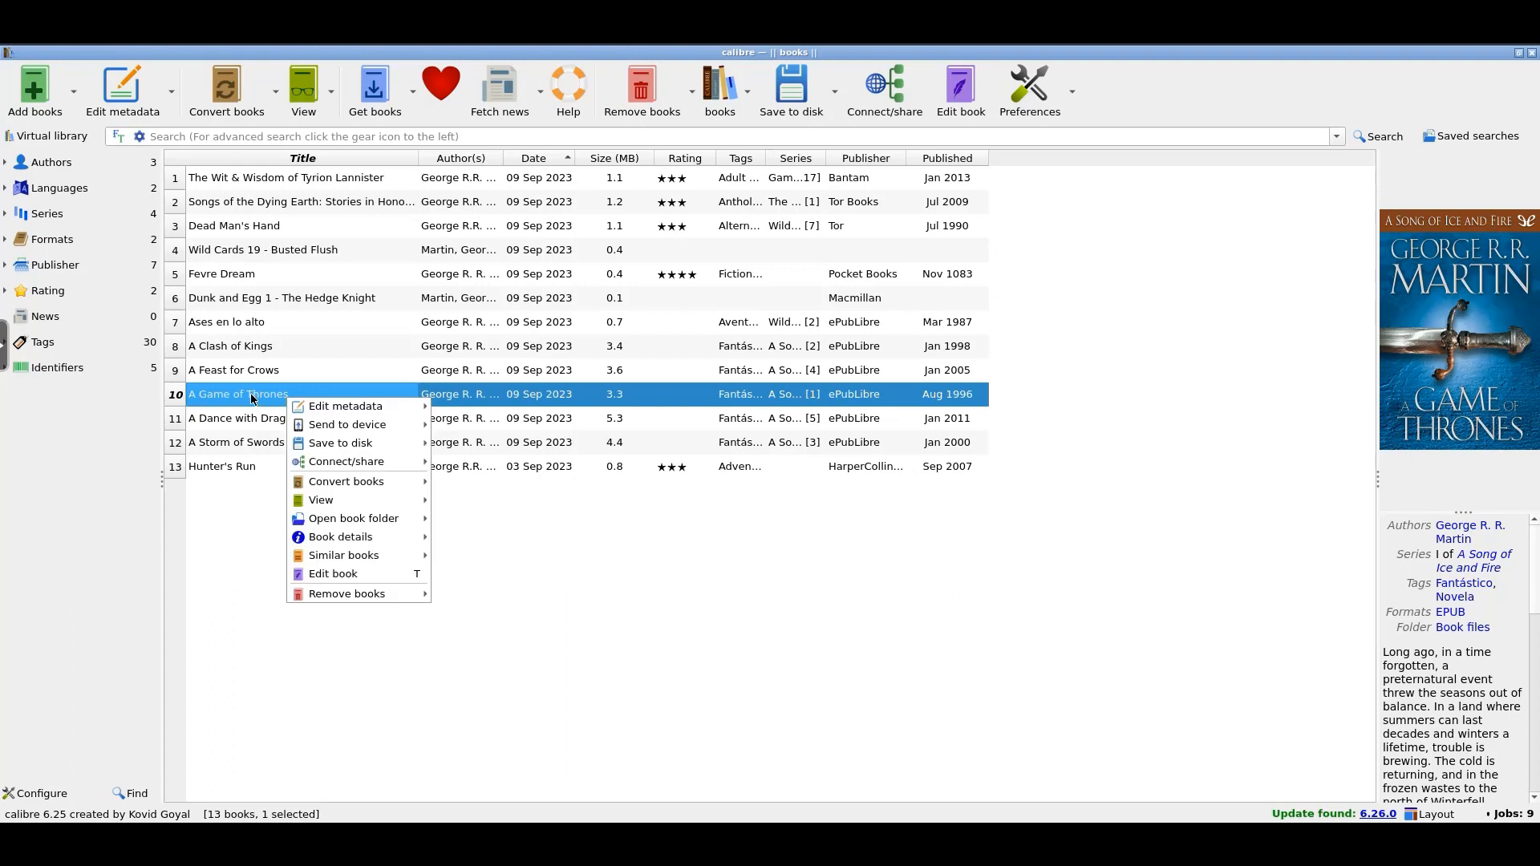
pyautogui.moveTo(376, 538)
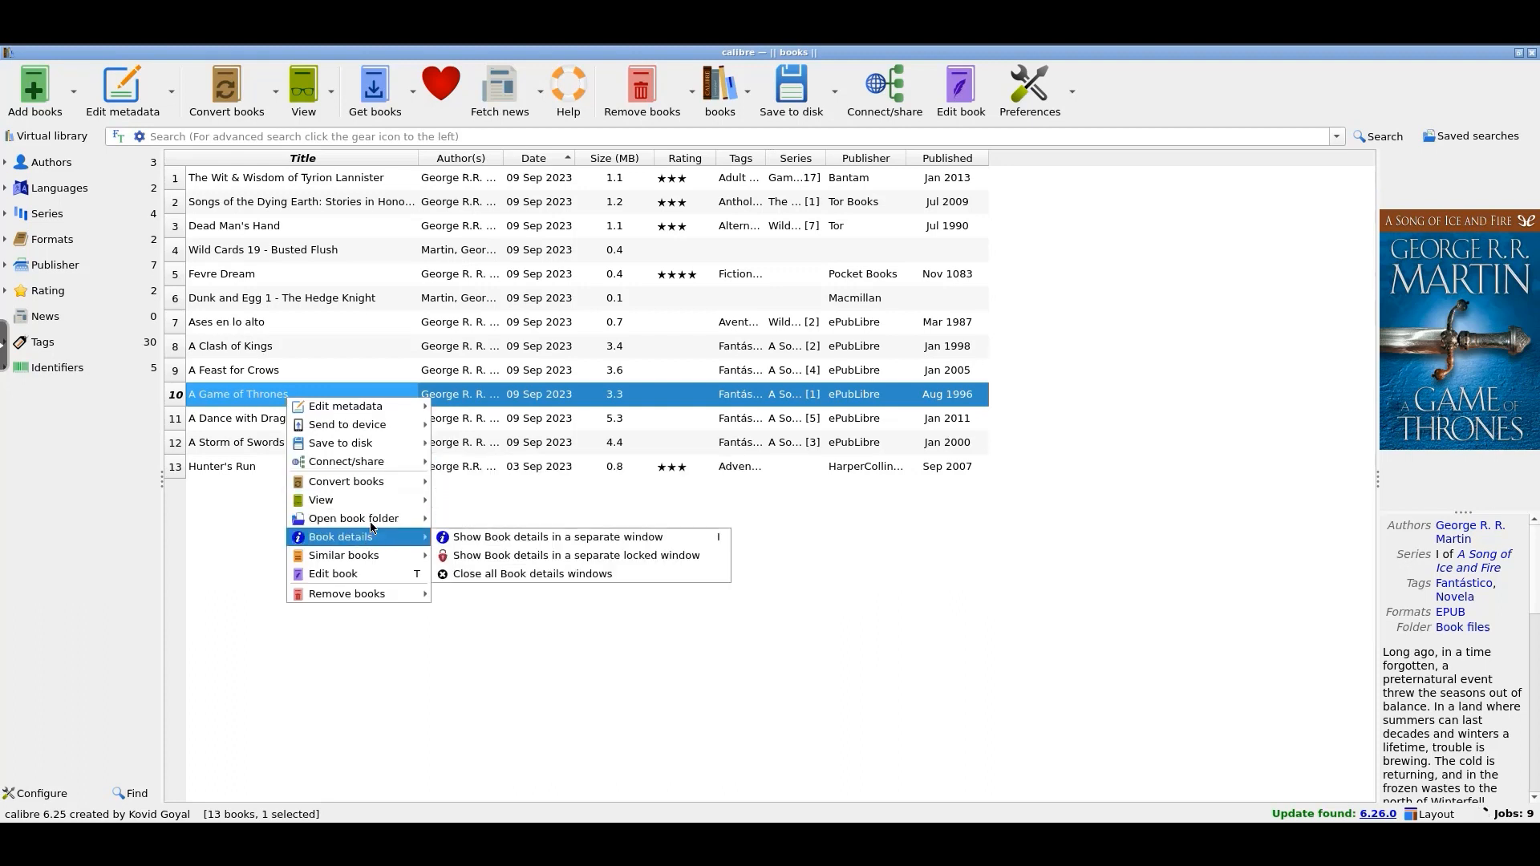
pyautogui.moveTo(408, 428)
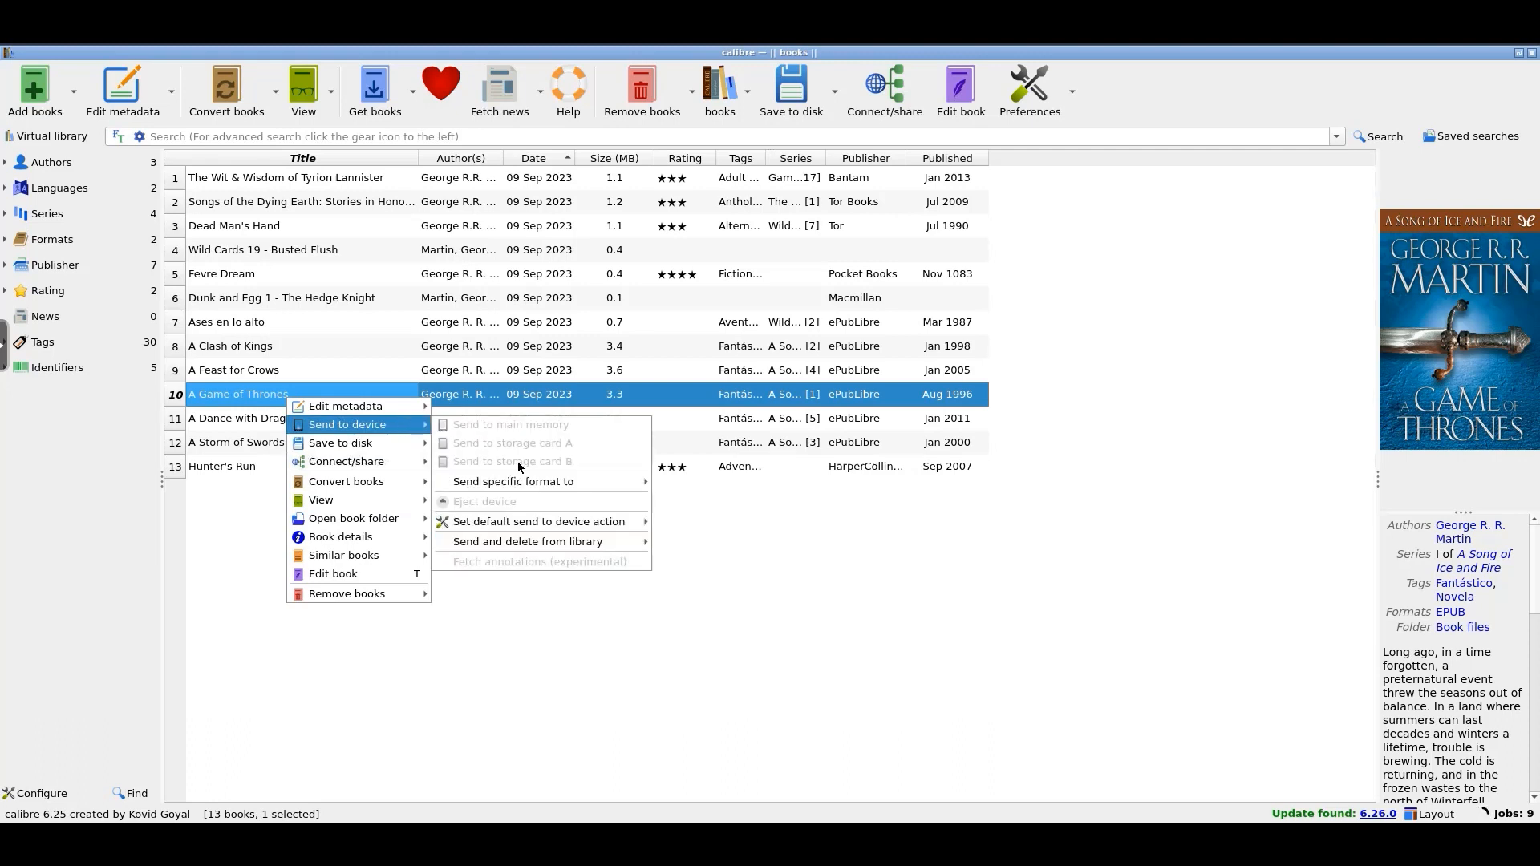
pyautogui.moveTo(592, 490)
pyautogui.moveTo(398, 464)
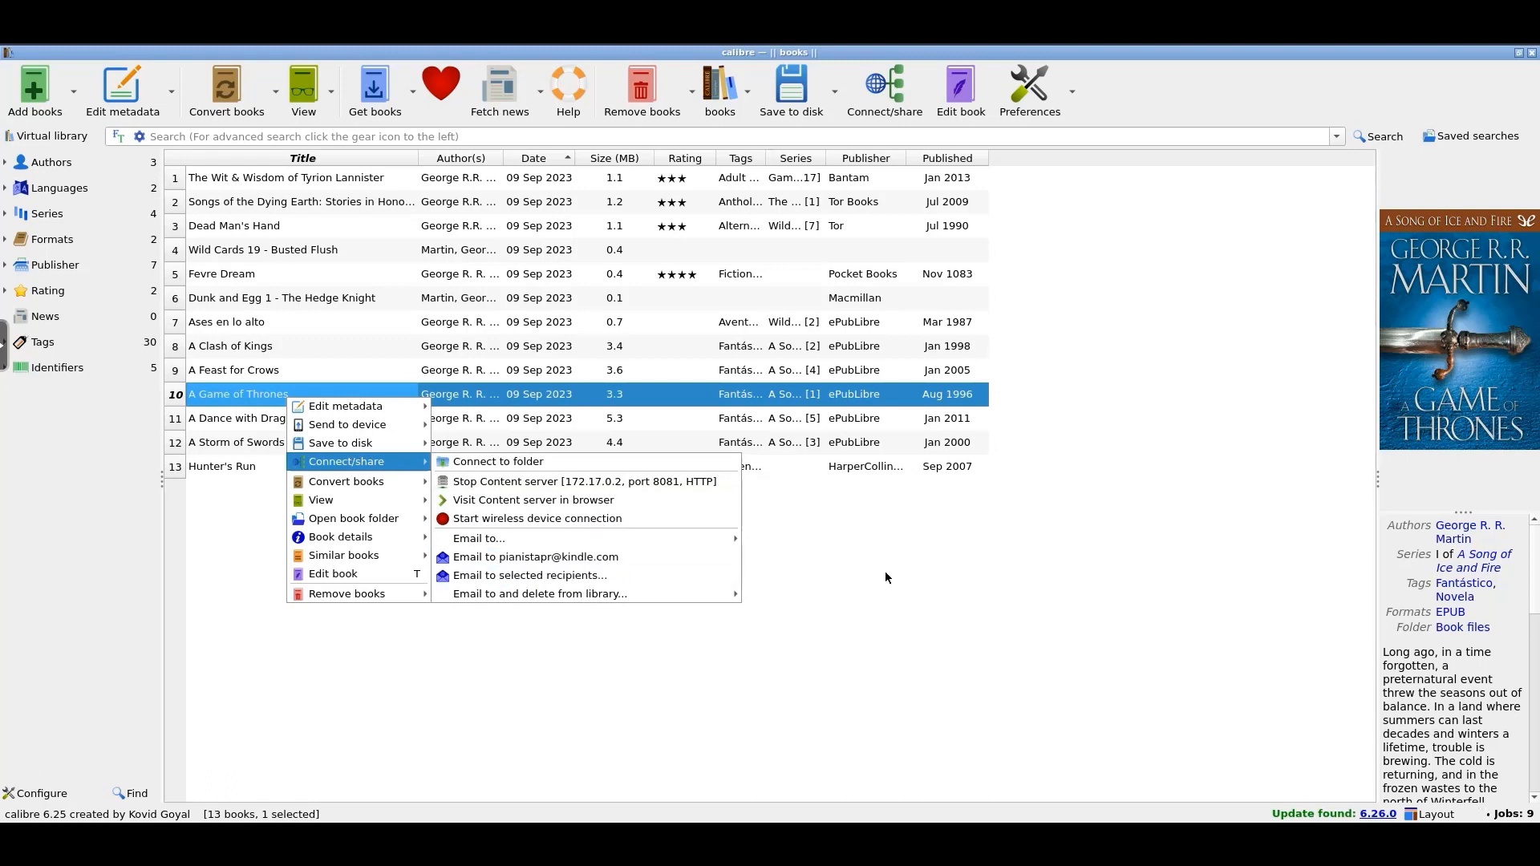
pyautogui.press('Escape')
pyautogui.press('Escape')
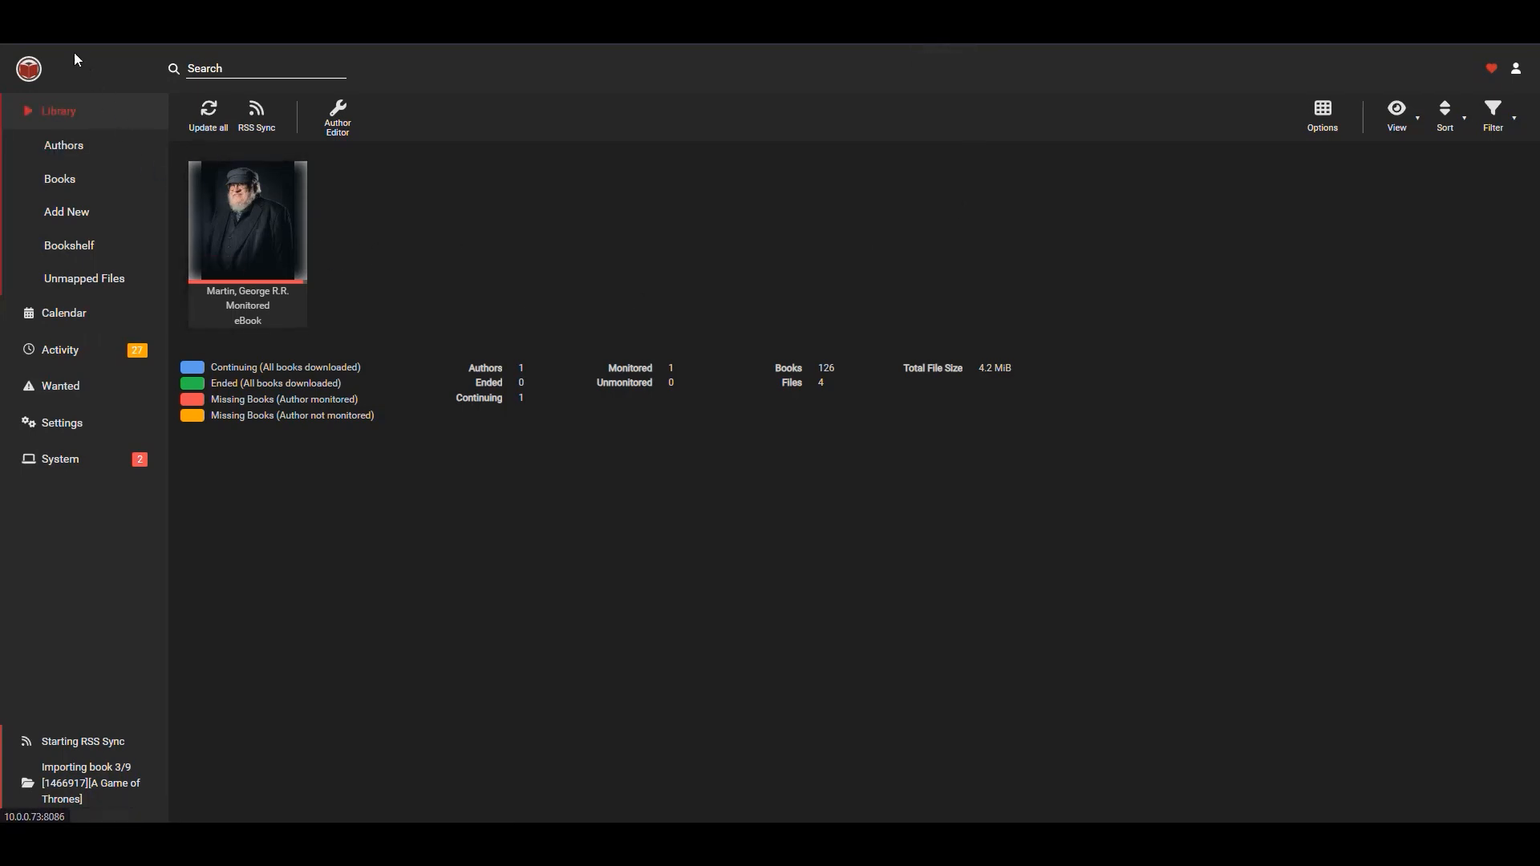
# Refresh Readarr and scroll through George R.R. Martin's author page to check which books have files.
pyautogui.press('F5')
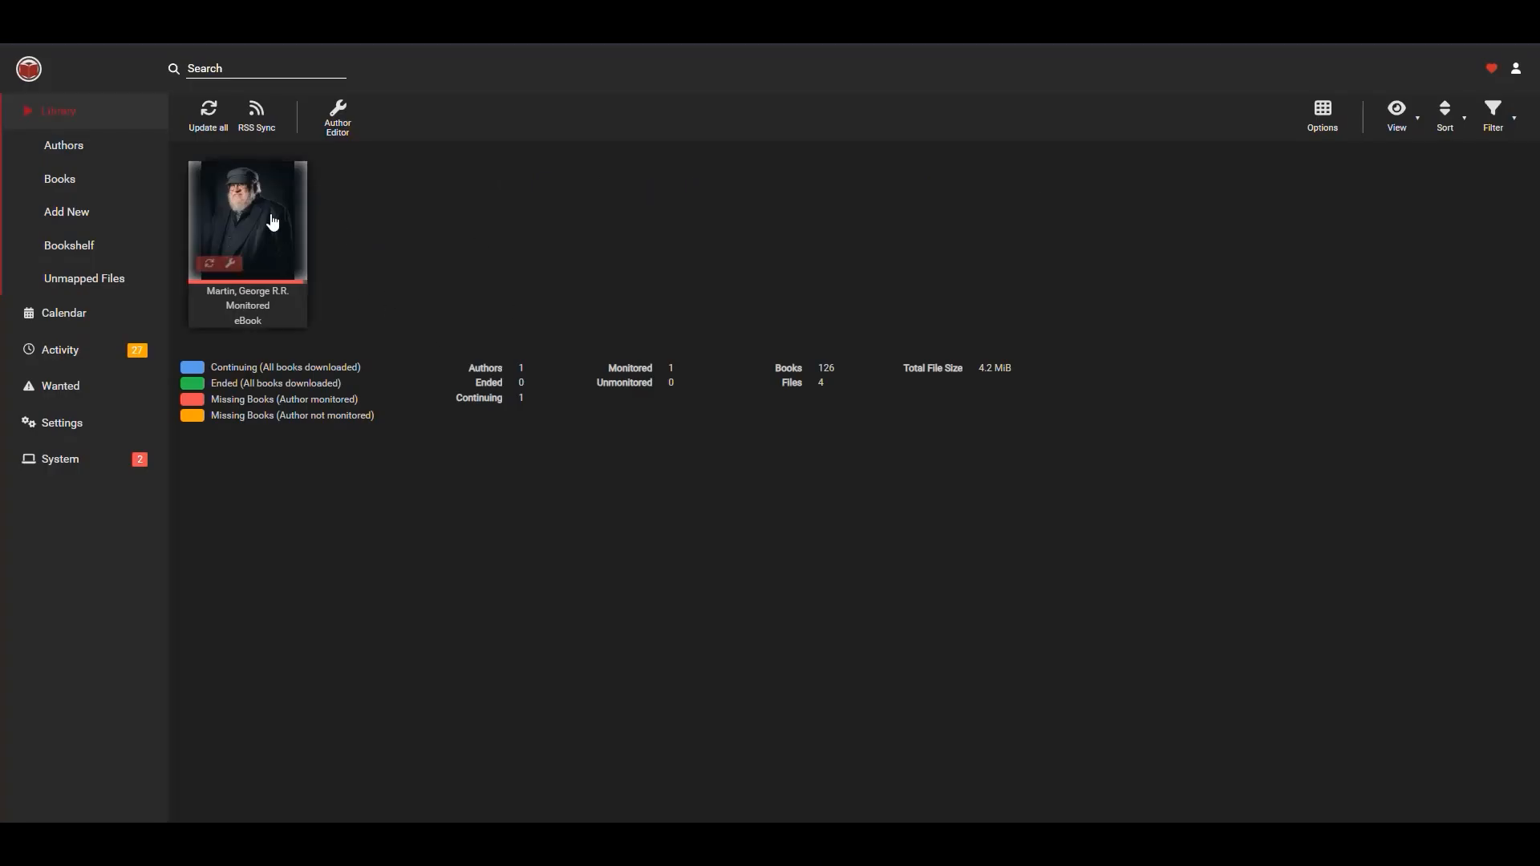
pyautogui.click(273, 223)
pyautogui.scroll(-8, 860, 392)
pyautogui.scroll(-10, 867, 385)
pyautogui.scroll(2, 866, 385)
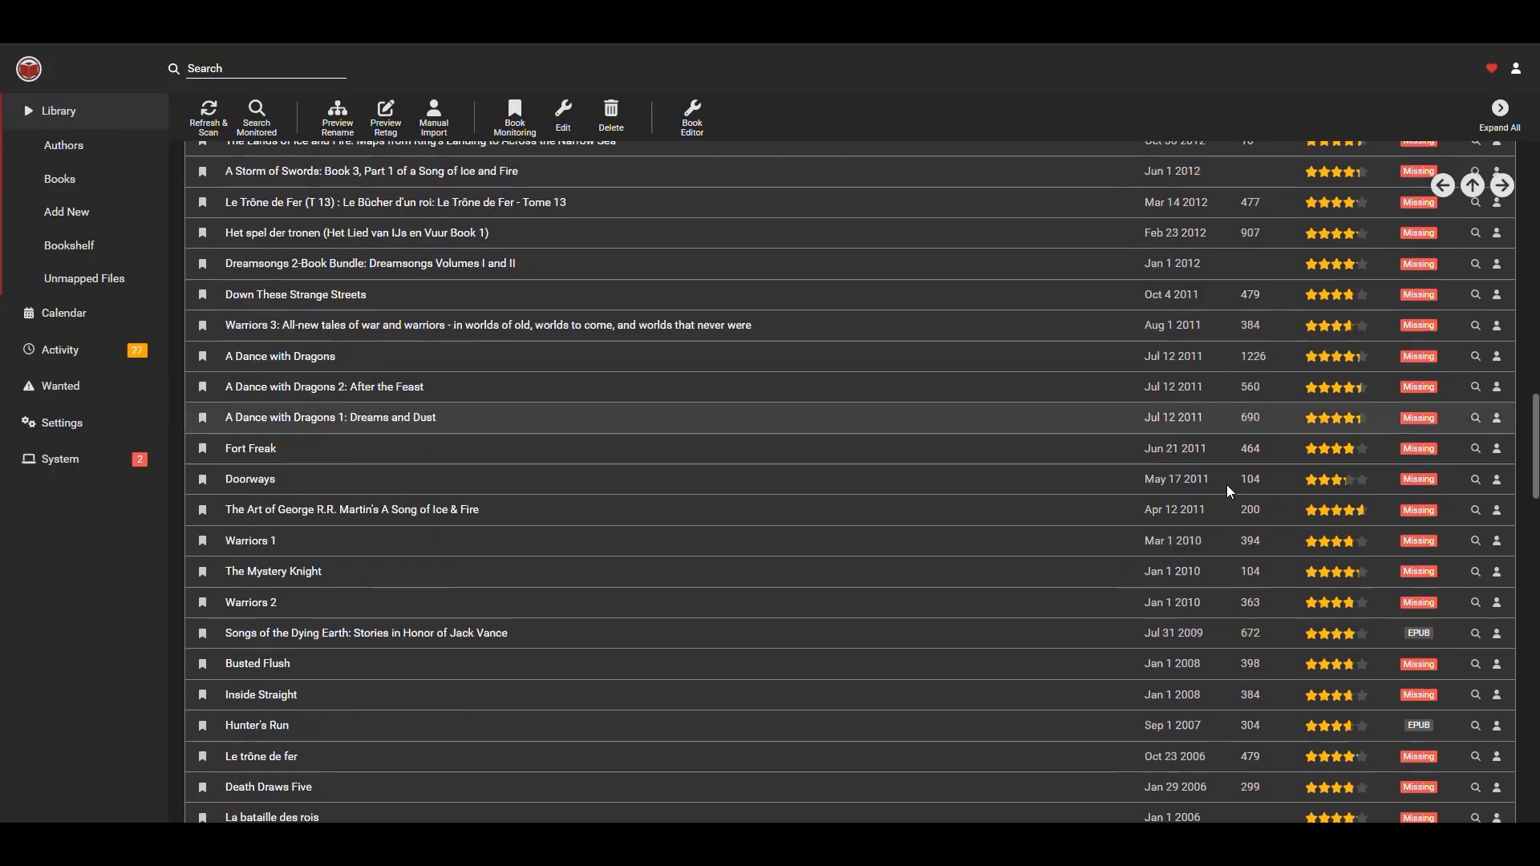
pyautogui.scroll(3, 1244, 473)
pyautogui.scroll(3, 1384, 397)
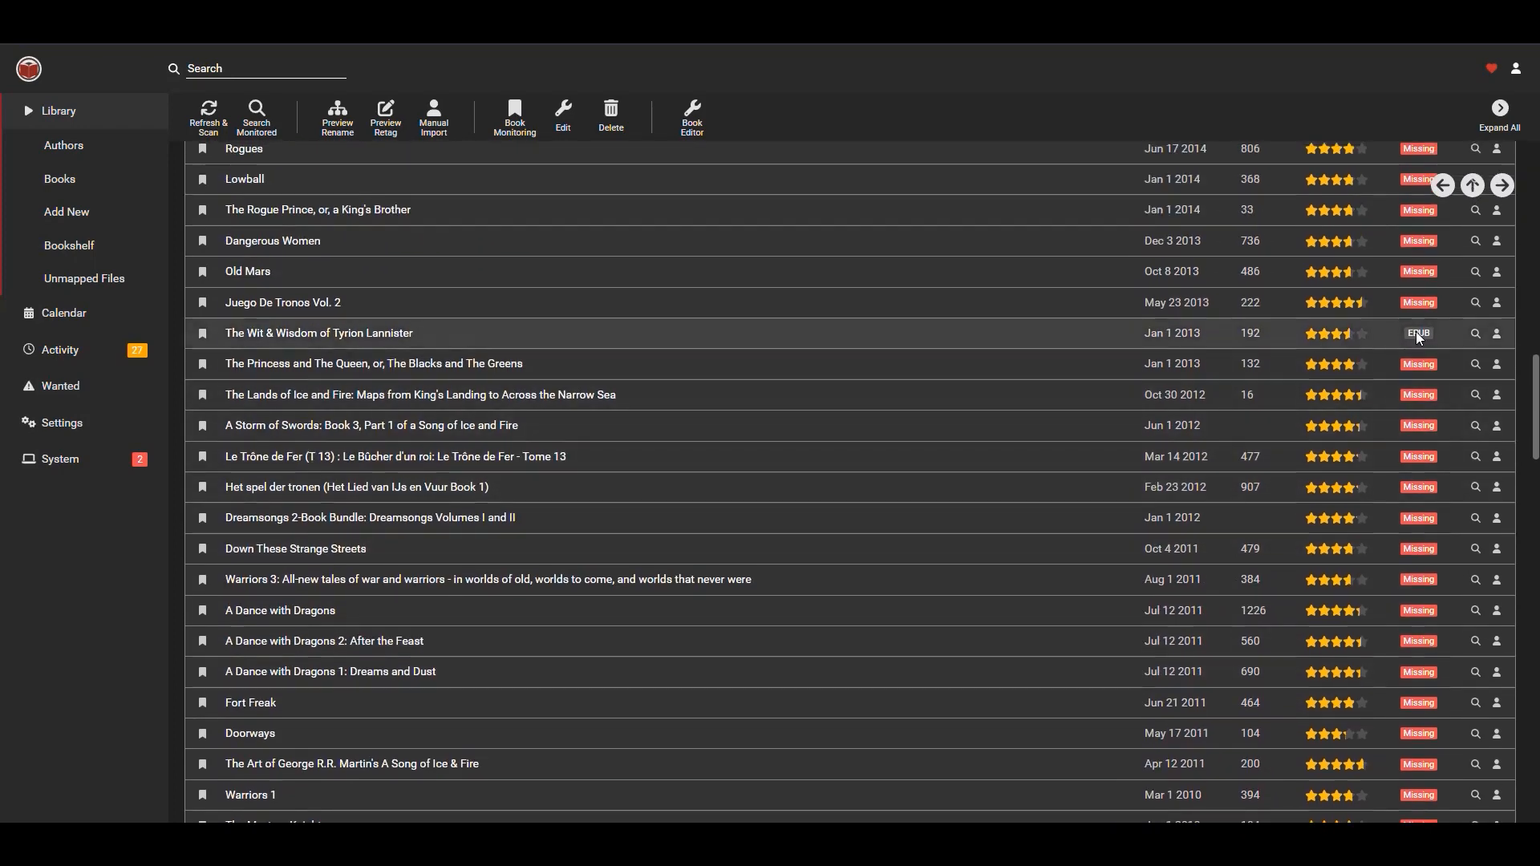
pyautogui.scroll(-9, 1267, 446)
pyautogui.scroll(1, 1333, 437)
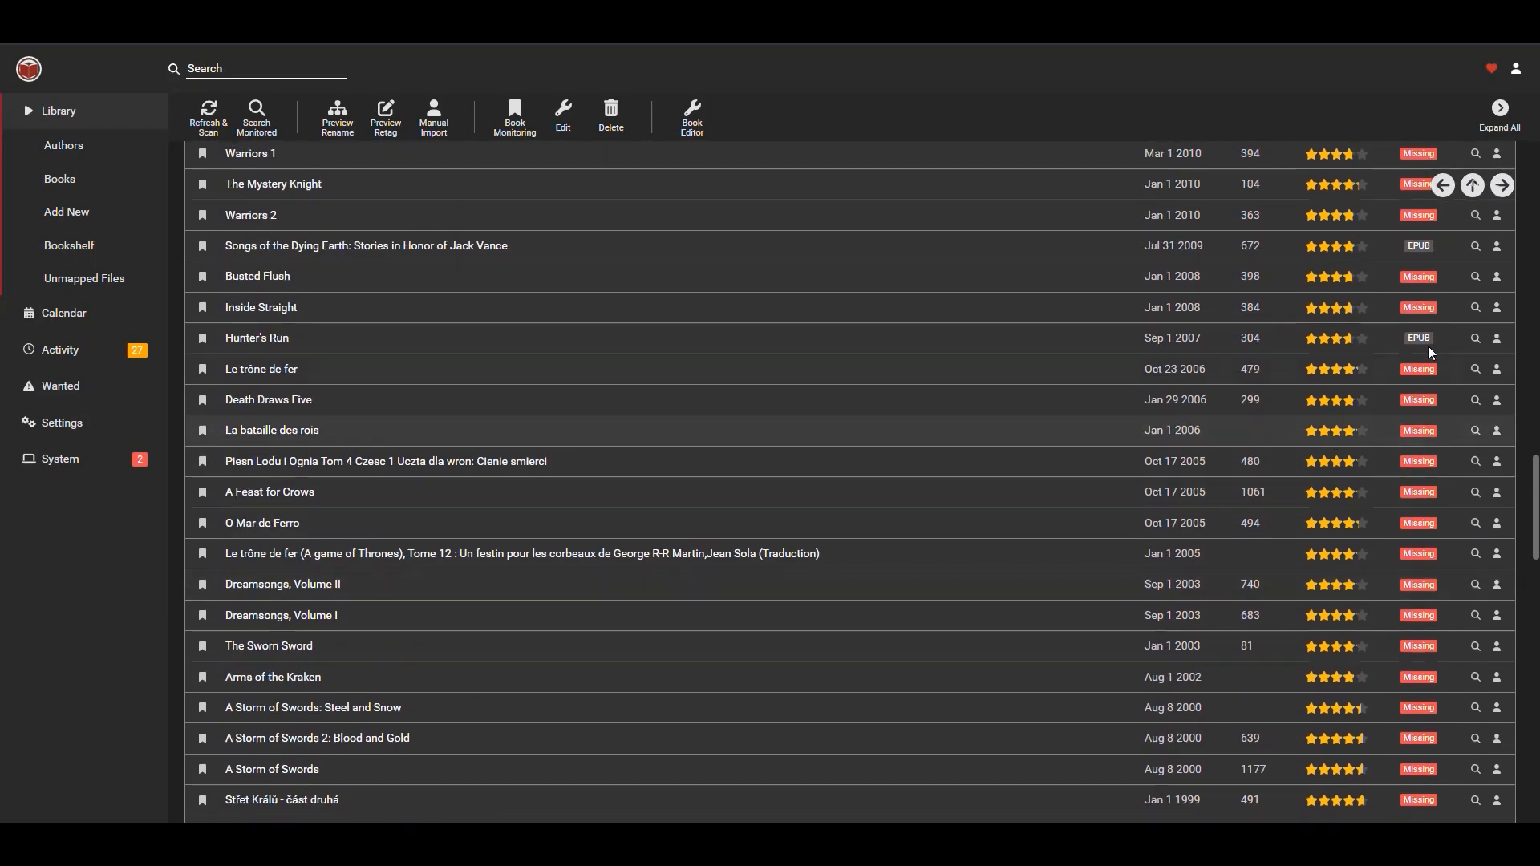
pyautogui.scroll(-15, 1284, 481)
pyautogui.scroll(3, 1238, 514)
pyautogui.scroll(-7, 1163, 522)
pyautogui.scroll(15, 958, 536)
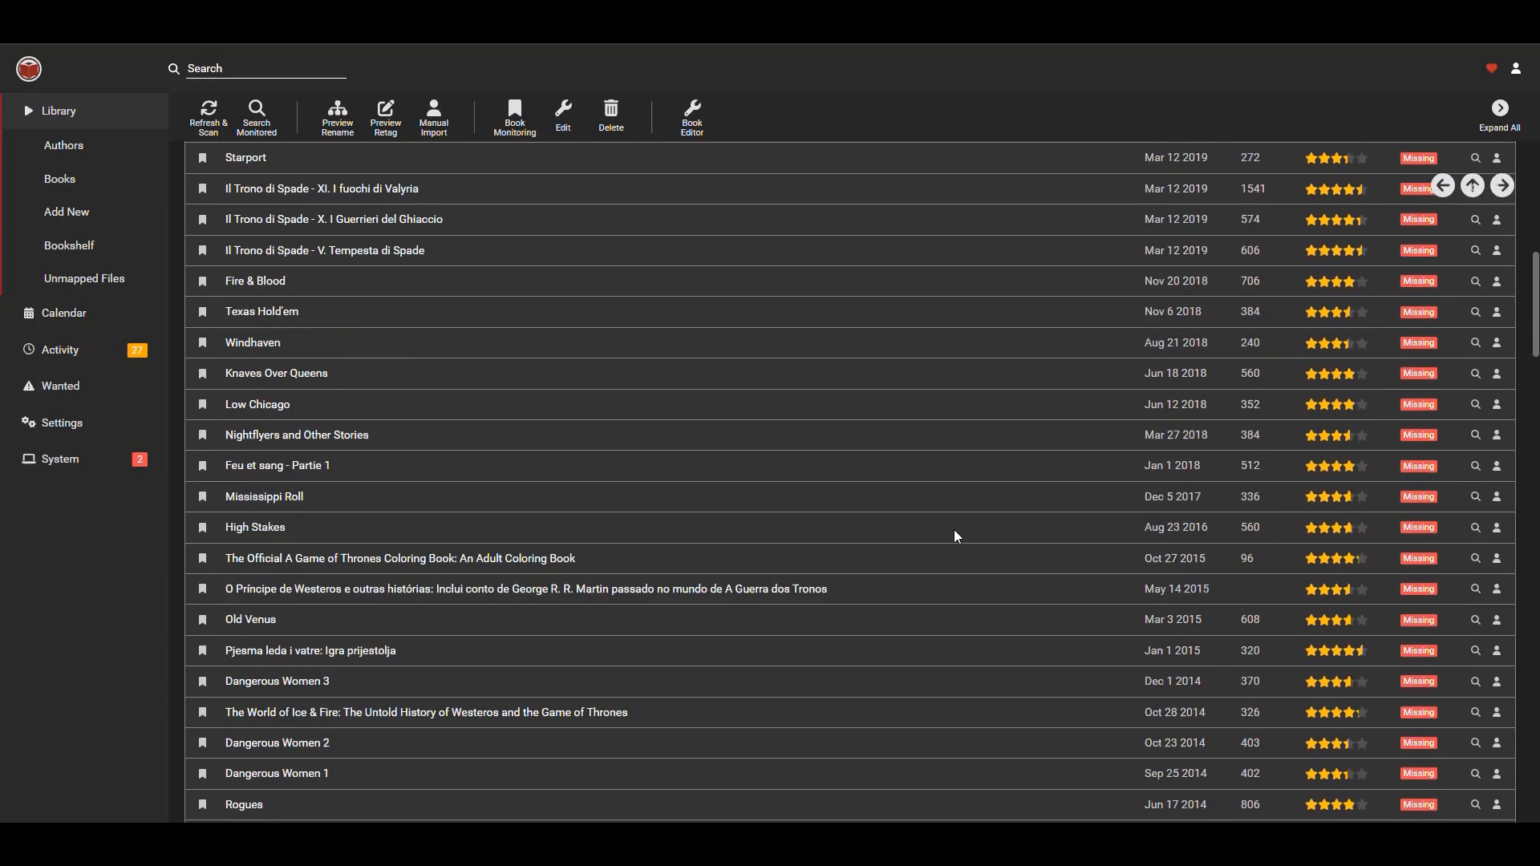
pyautogui.scroll(5, 955, 531)
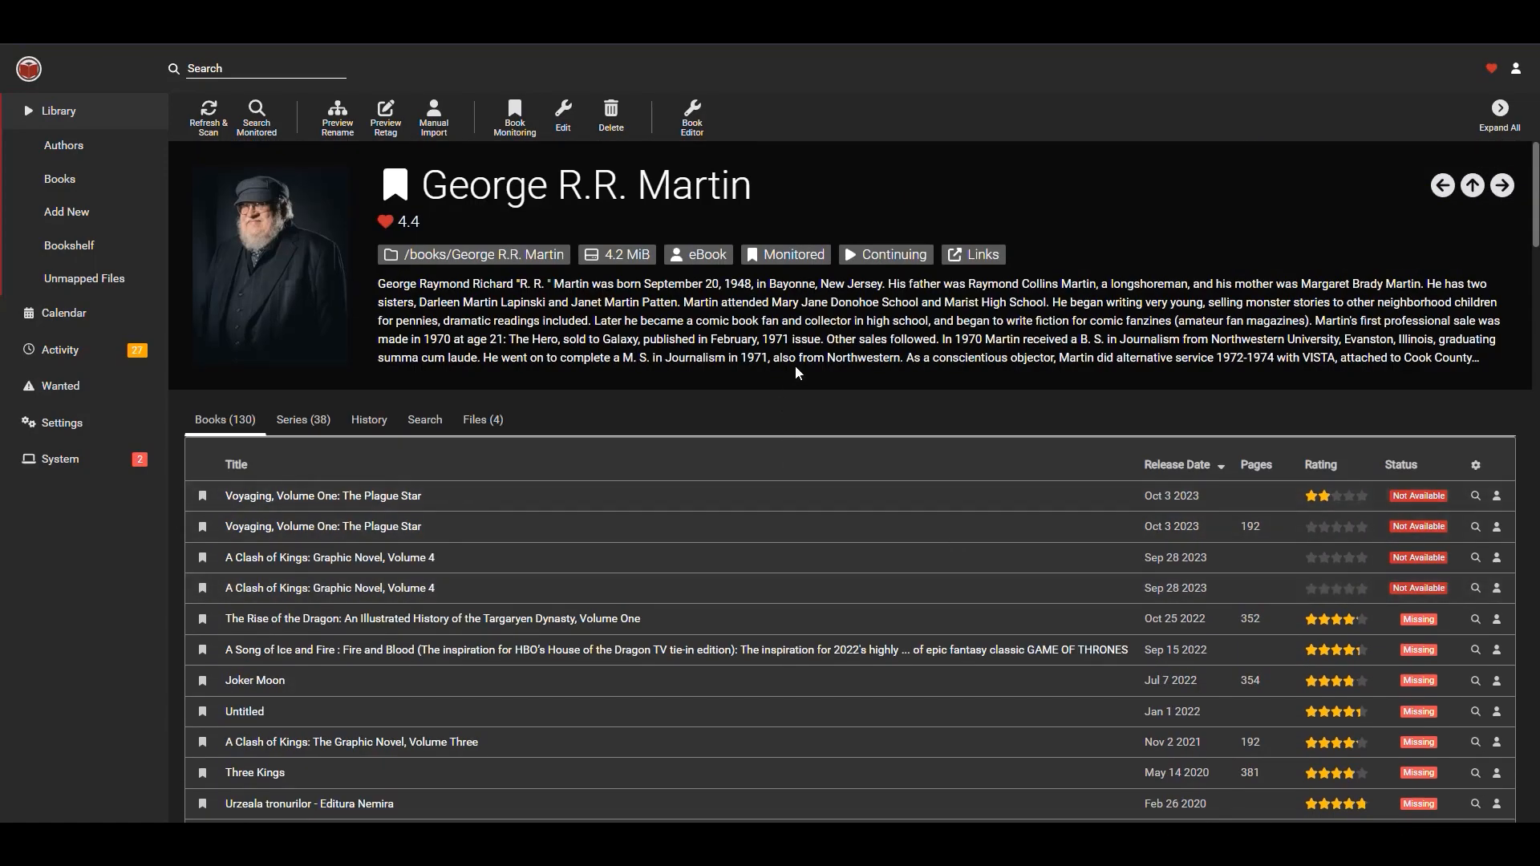